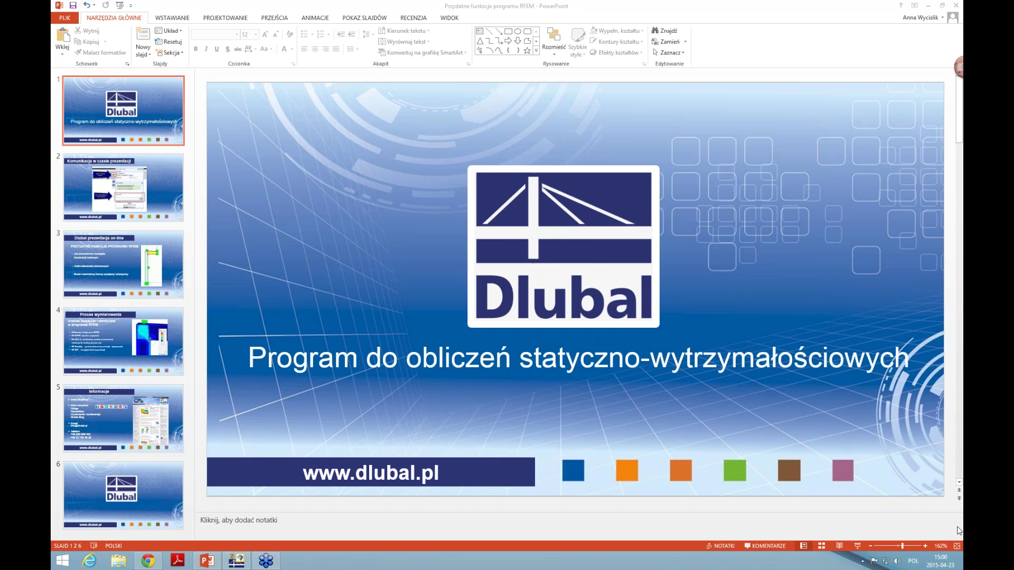
Step: Start the Dlubal slideshow from the title slide and advance to 'Komunikacja w czasie prezentacji'
{"action": "left_click", "coordinate": [857, 547]}
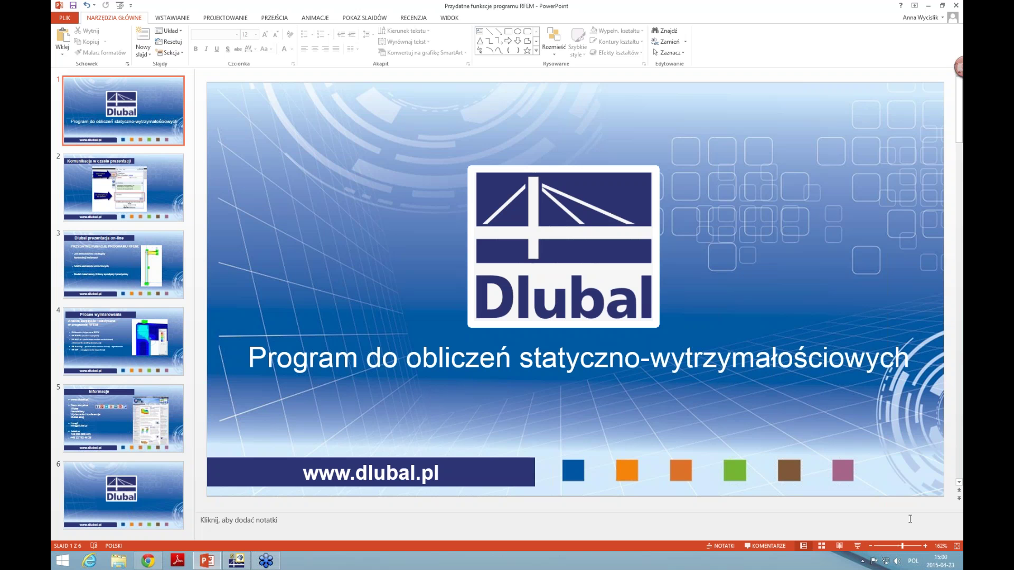
{"action": "left_click", "coordinate": [857, 546]}
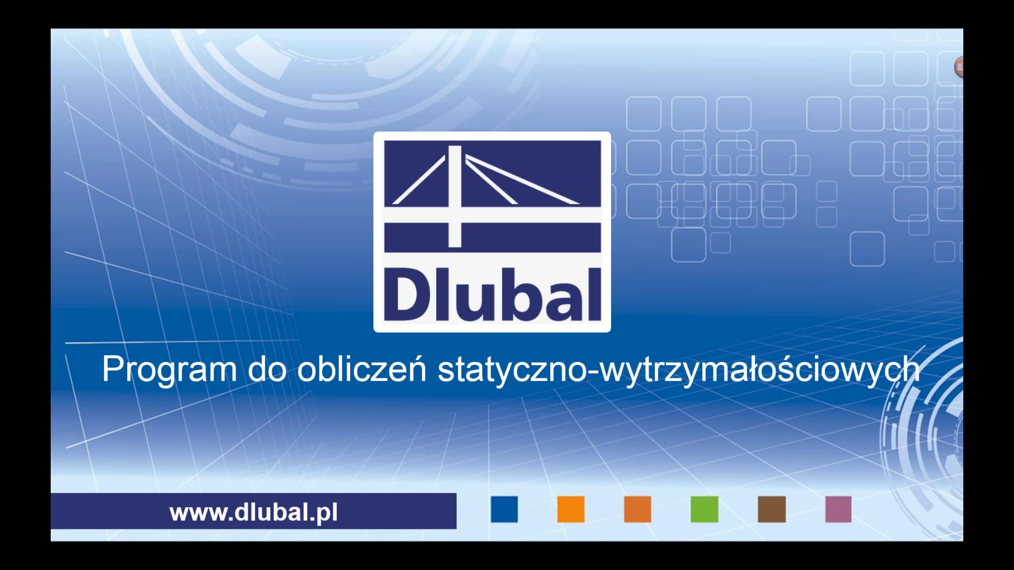
{"action": "left_click", "coordinate": [801, 435]}
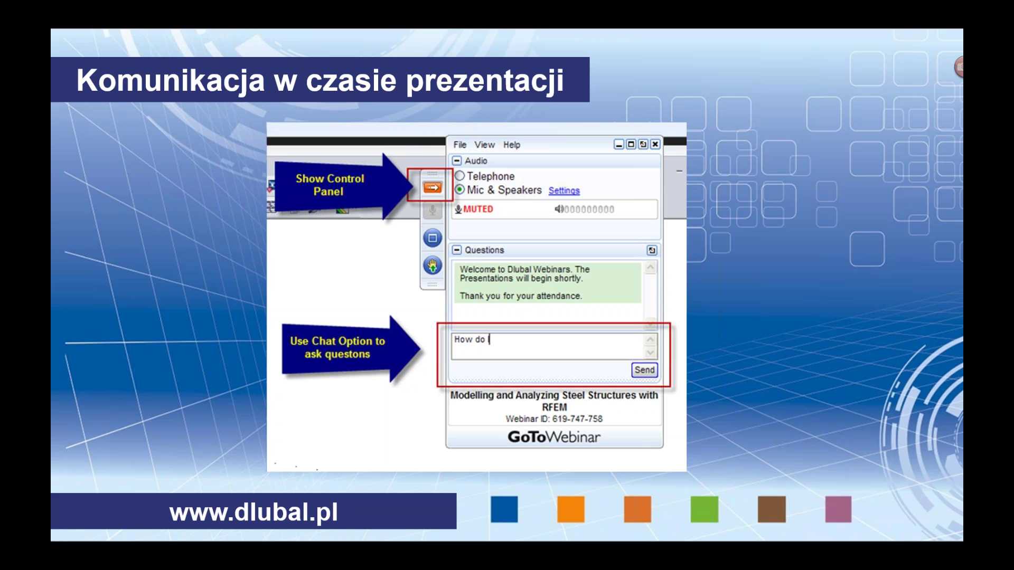
Step: Advance to slide 4 'Proces wymiarowania', end the slideshow and switch to the RFEM model
{"action": "left_click", "coordinate": [560, 439]}
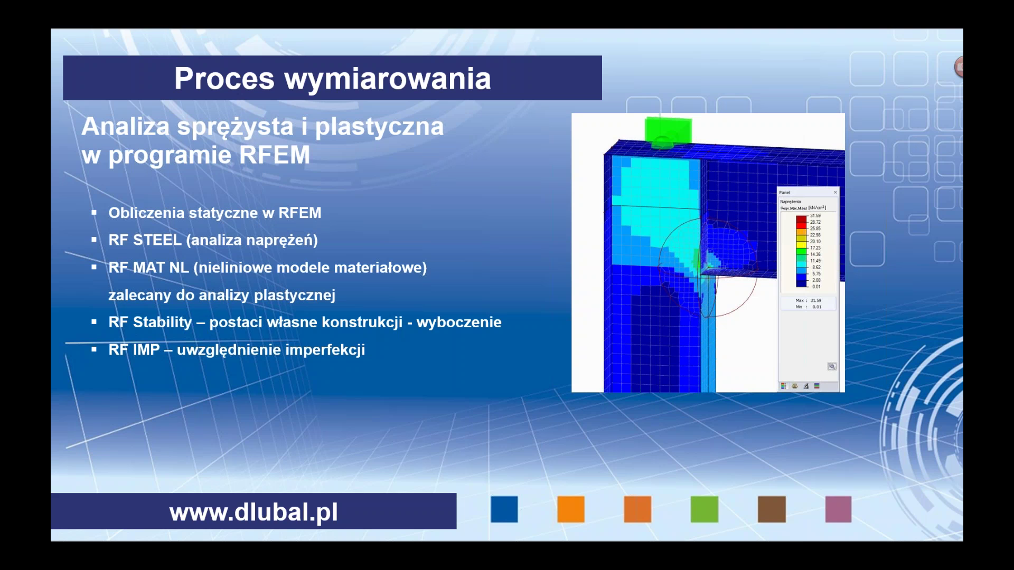
{"action": "key", "text": "Escape"}
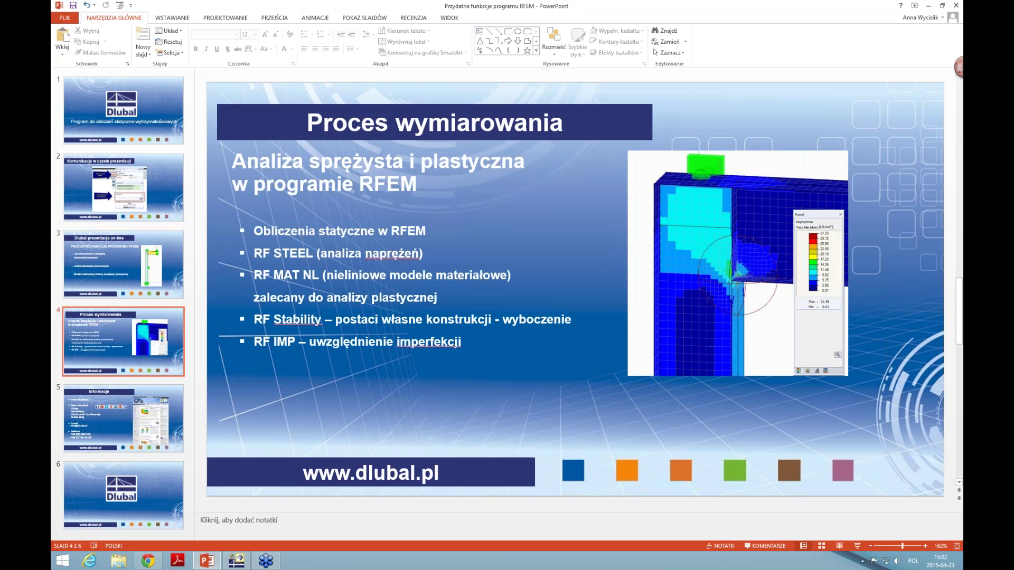
{"action": "left_click", "coordinate": [236, 561]}
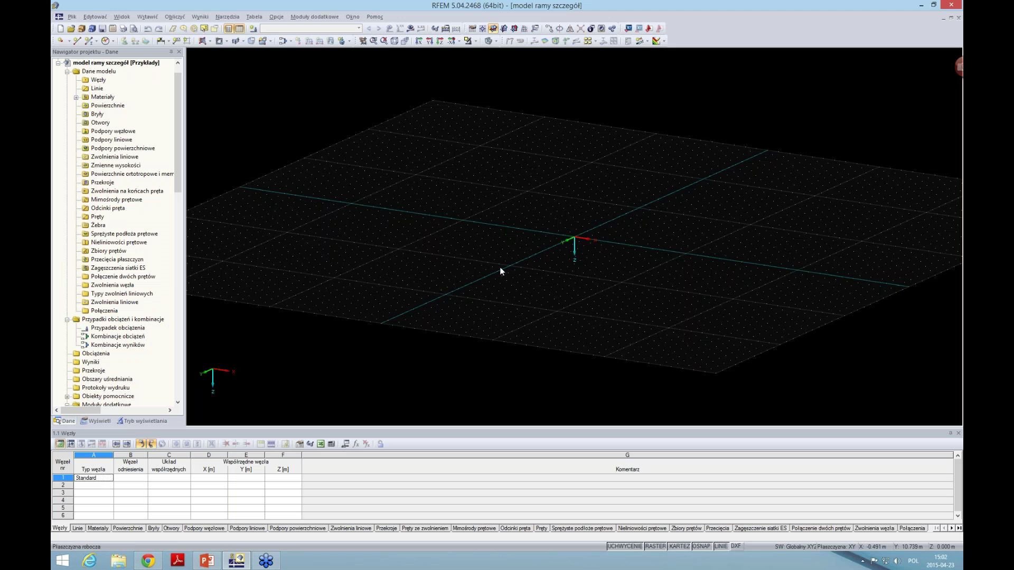
Step: Define a single member with a thin-walled I-section h 450, b 350, s 10, t 15
{"action": "left_click", "coordinate": [94, 42]}
{"action": "left_click", "coordinate": [301, 97]}
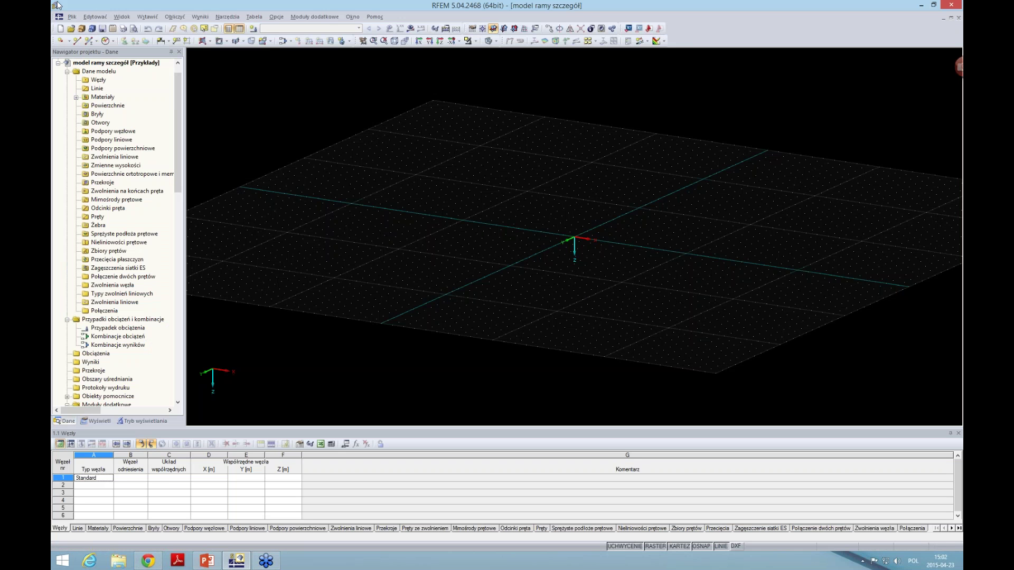
{"action": "left_click", "coordinate": [89, 42]}
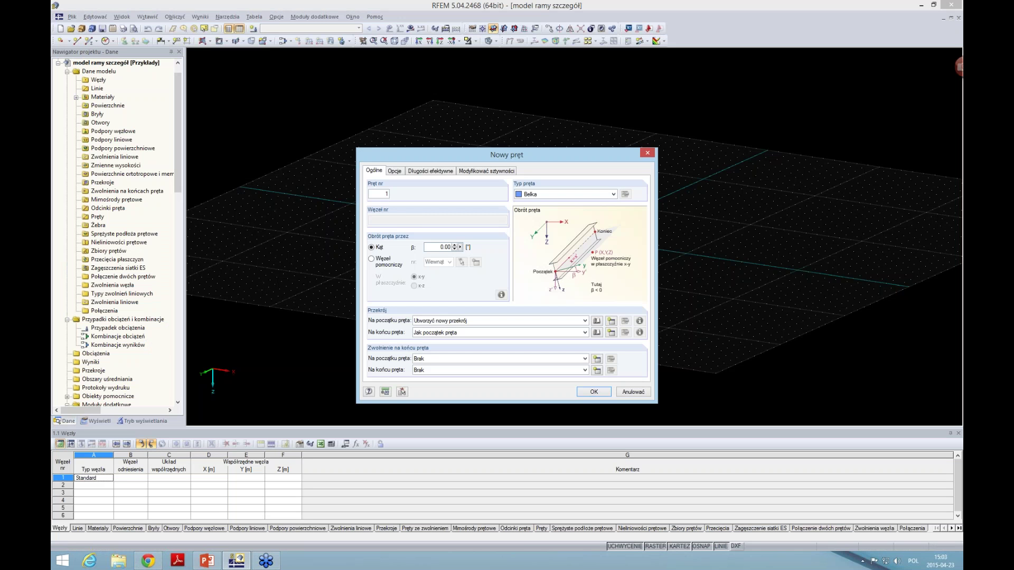
{"action": "left_click", "coordinate": [597, 321]}
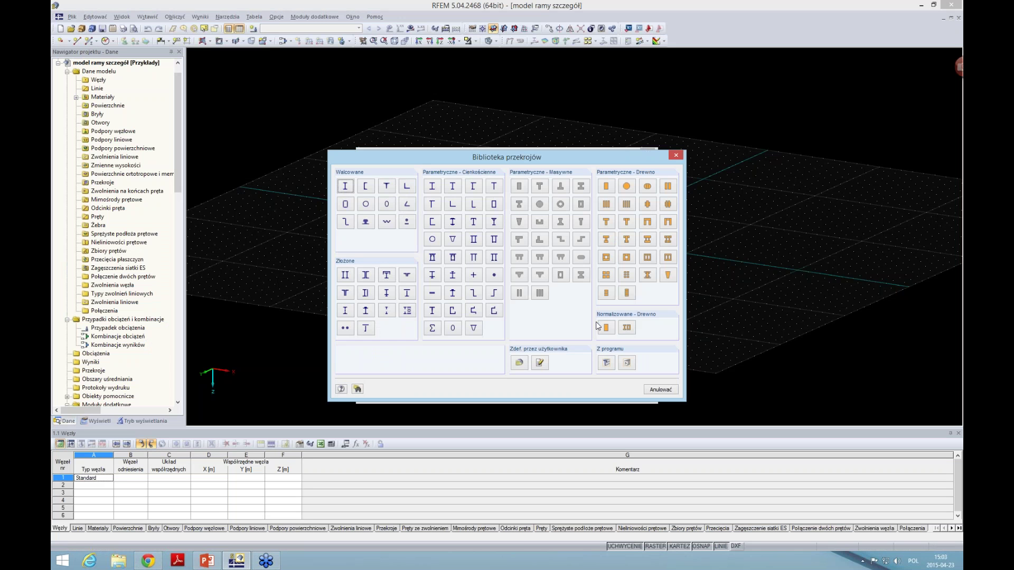
{"action": "left_click", "coordinate": [433, 187]}
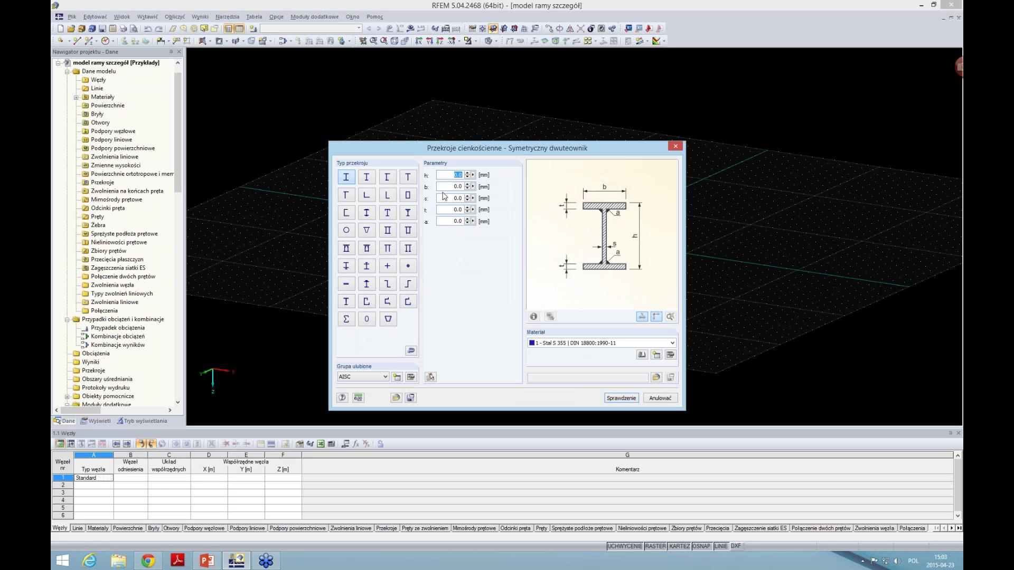
{"action": "type", "text": "45"}
{"action": "type", "text": "0"}
{"action": "key", "text": "Tab"}
{"action": "type", "text": "350"}
{"action": "key", "text": "Tab"}
{"action": "type", "text": "1"}
{"action": "type", "text": "0"}
{"action": "key", "text": "Tab"}
{"action": "type", "text": "15"}
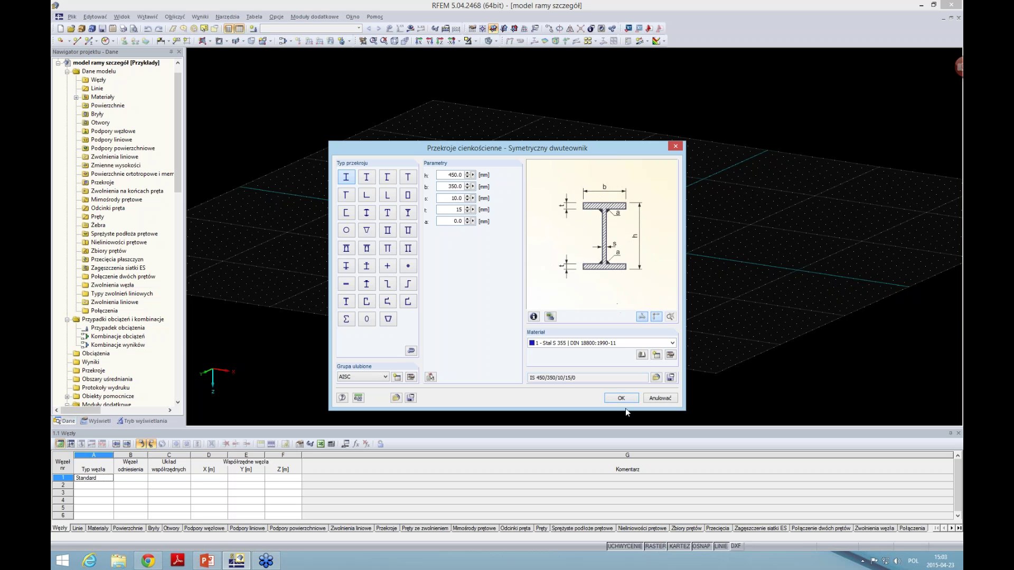
Step: Assign Stal S 235 to the IS 450/350/10/15/0 section and accept it
{"action": "left_click", "coordinate": [672, 343]}
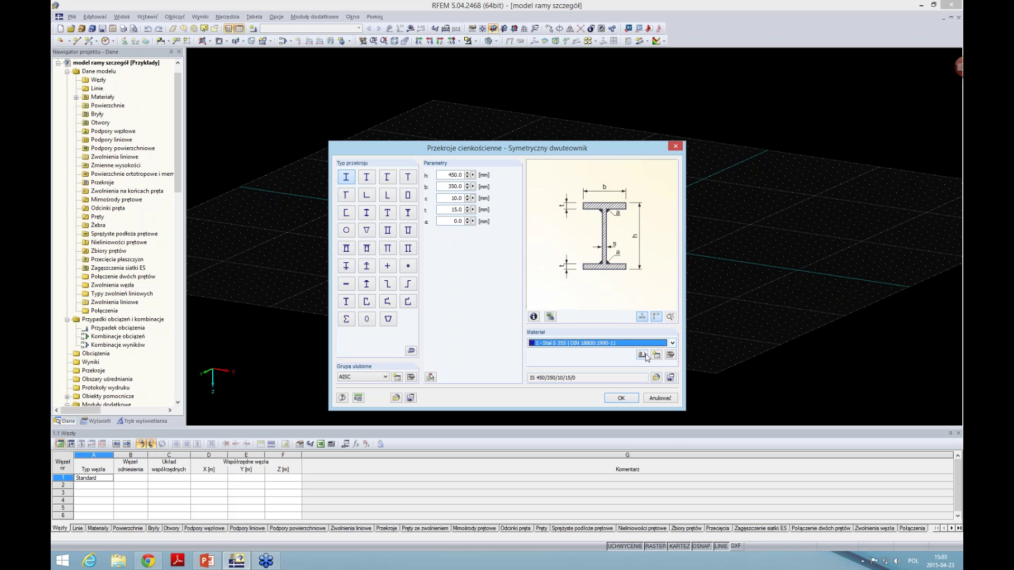
{"action": "left_click", "coordinate": [641, 355]}
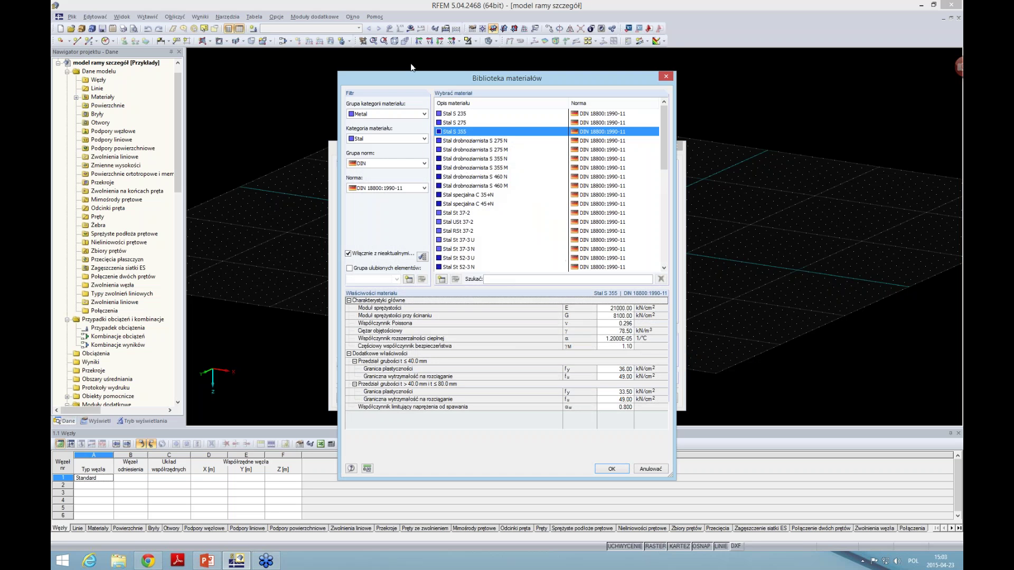
{"action": "left_click", "coordinate": [446, 114]}
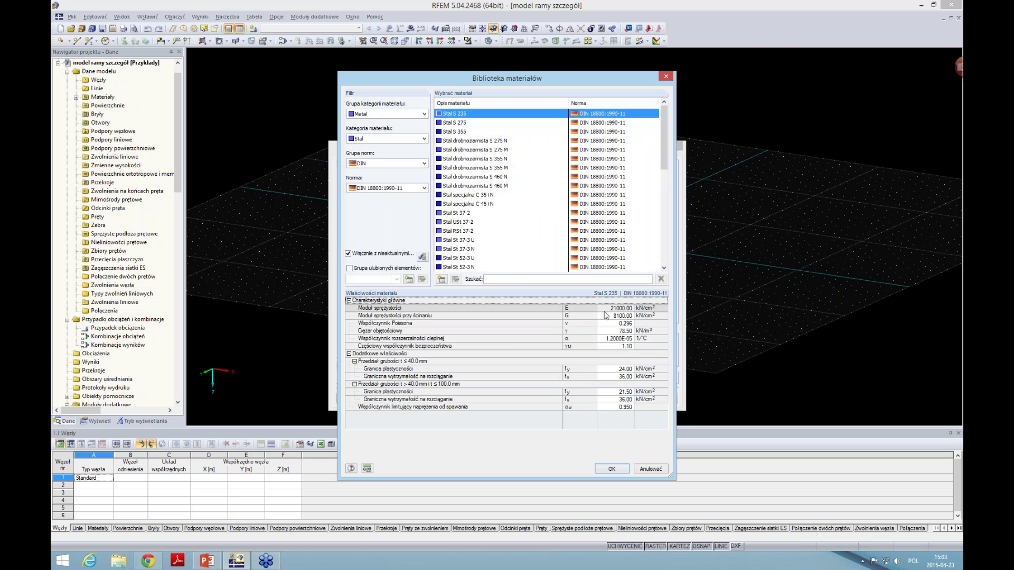
{"action": "left_click", "coordinate": [611, 469]}
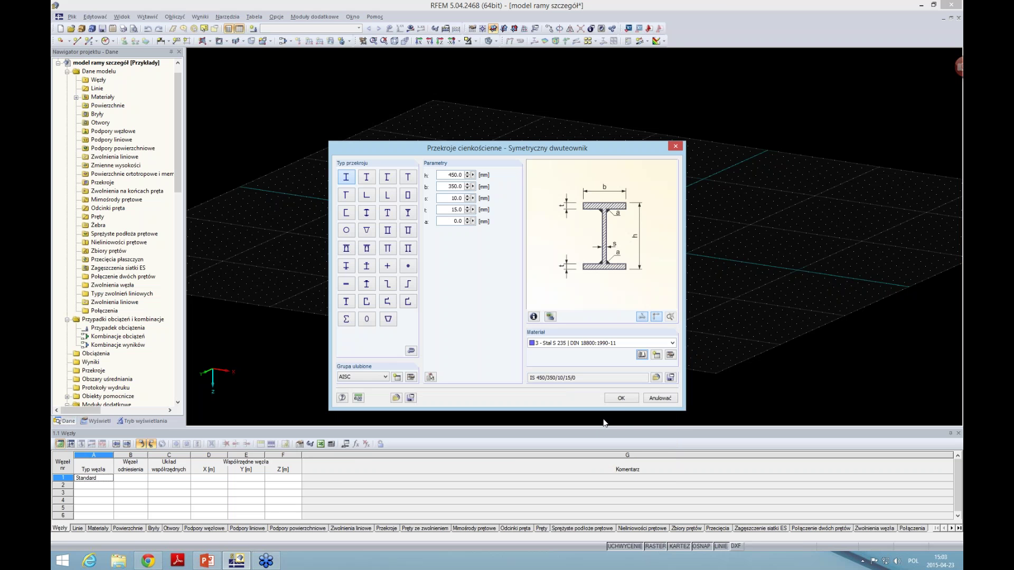
{"action": "left_click", "coordinate": [621, 399]}
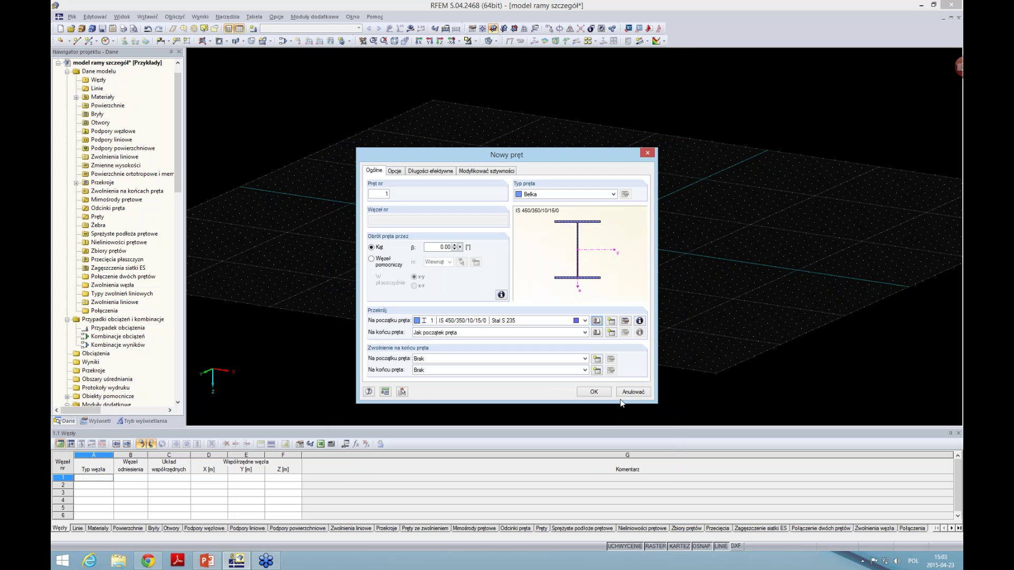
Step: Place a 6 m vertical column from the origin up to Z = -6 m
{"action": "left_click", "coordinate": [593, 393]}
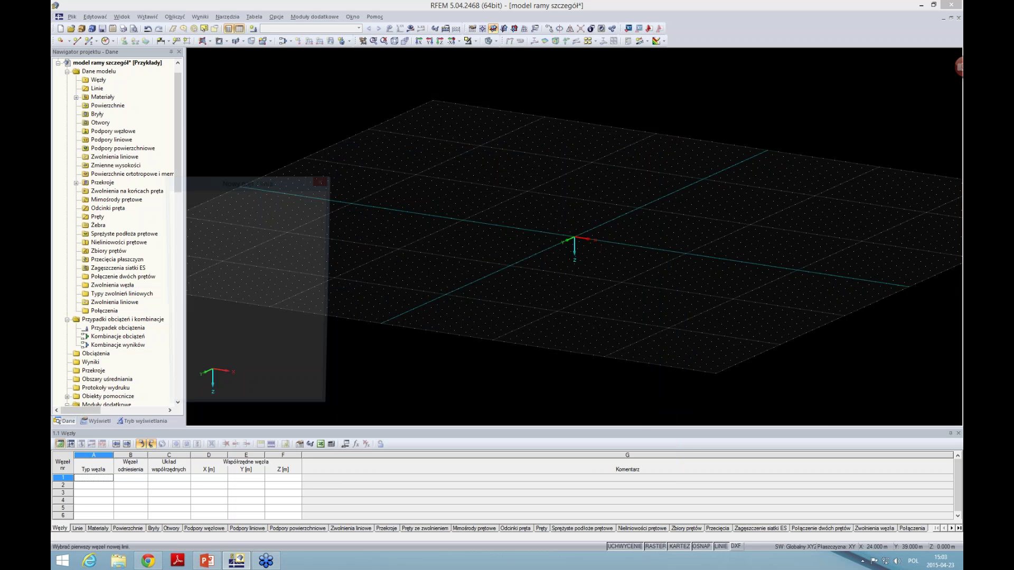
{"action": "key", "text": "Return"}
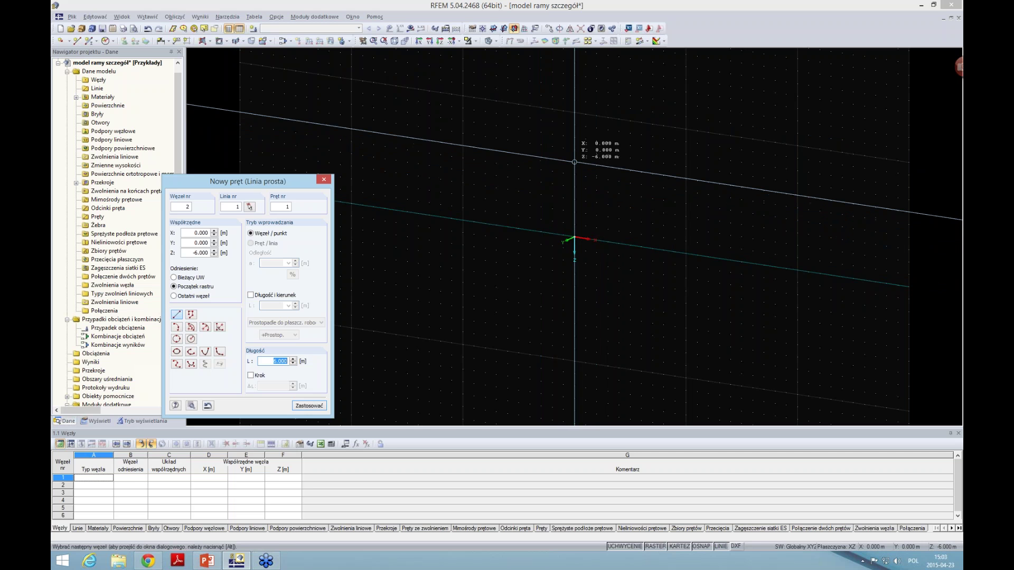
{"action": "left_click", "coordinate": [574, 162]}
{"action": "key", "text": "Escape"}
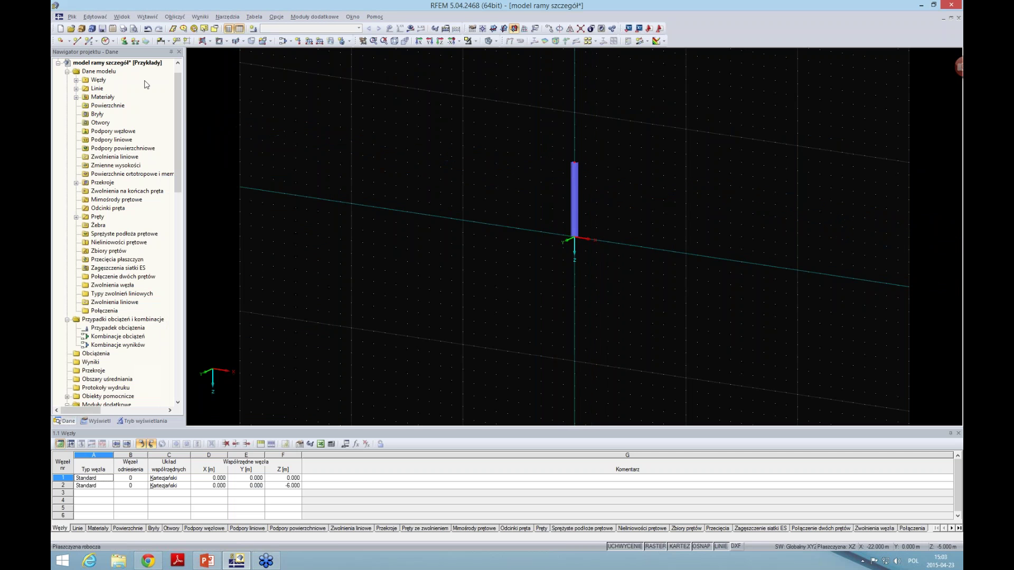
{"action": "left_click", "coordinate": [90, 41]}
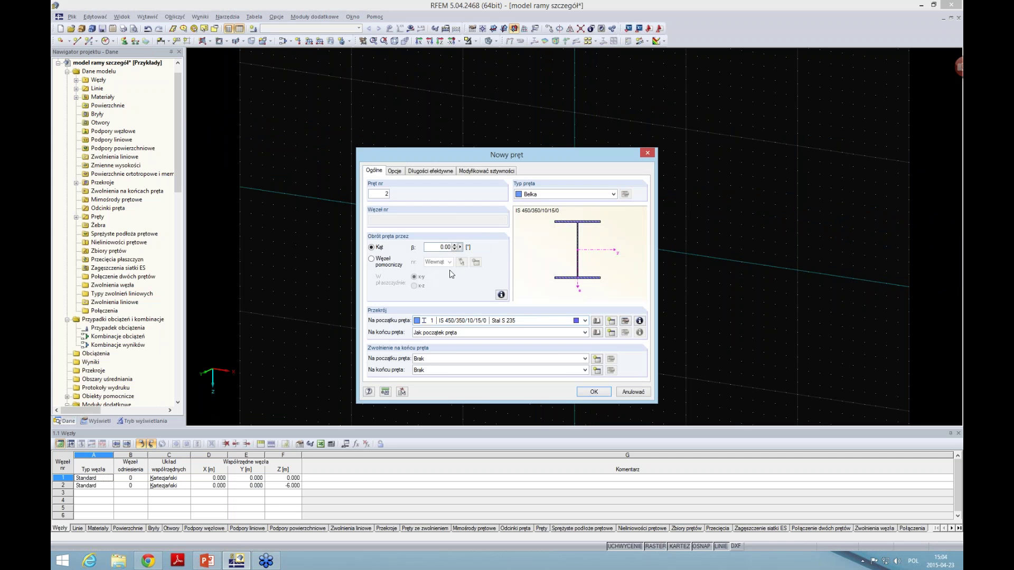
Step: Give member 2 an IS 620/350/15/20/0 section in Stal S 235 and confirm it
{"action": "left_click", "coordinate": [597, 322]}
{"action": "left_click", "coordinate": [432, 187]}
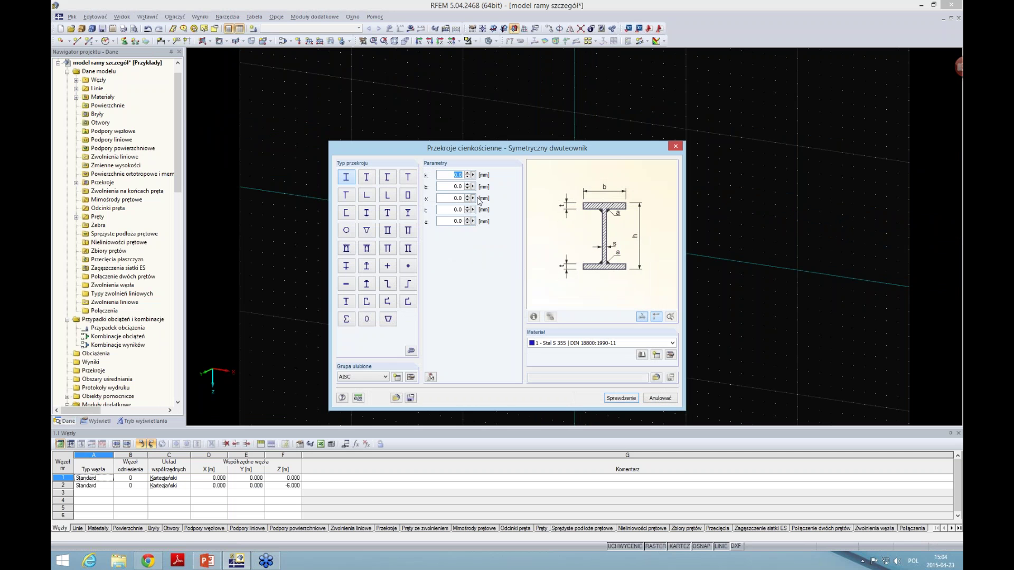
{"action": "type", "text": "6"}
{"action": "left_click", "coordinate": [443, 186]}
{"action": "type", "text": "350"}
{"action": "key", "text": "Tab"}
{"action": "left_click", "coordinate": [455, 209]}
{"action": "type", "text": "20"}
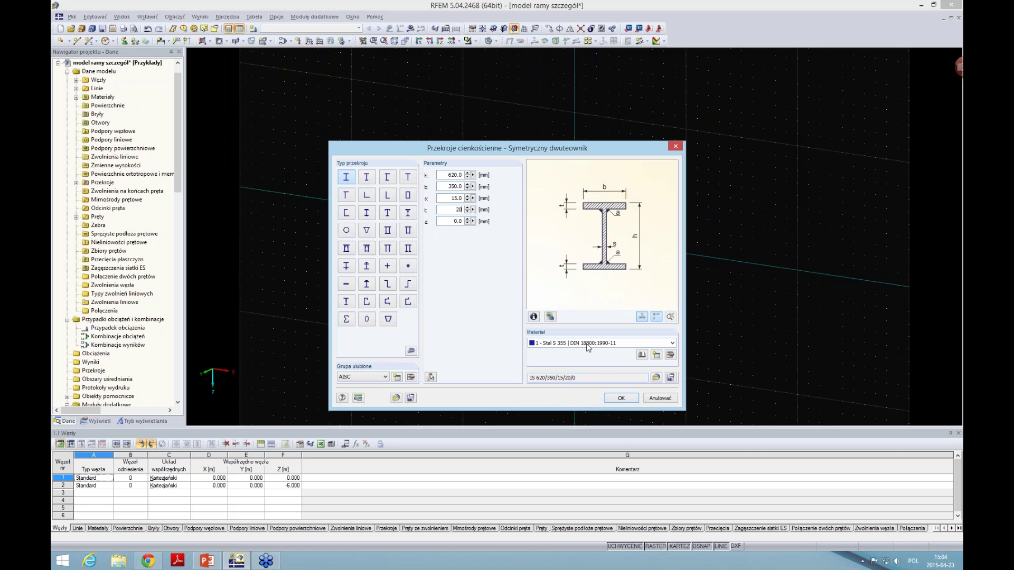
{"action": "left_click", "coordinate": [672, 343]}
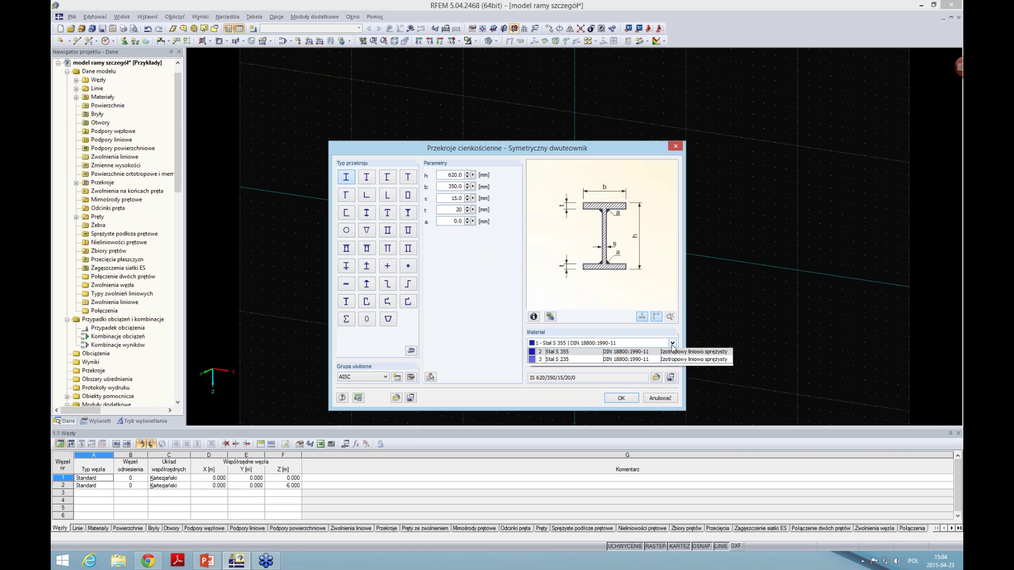
{"action": "left_click", "coordinate": [588, 369]}
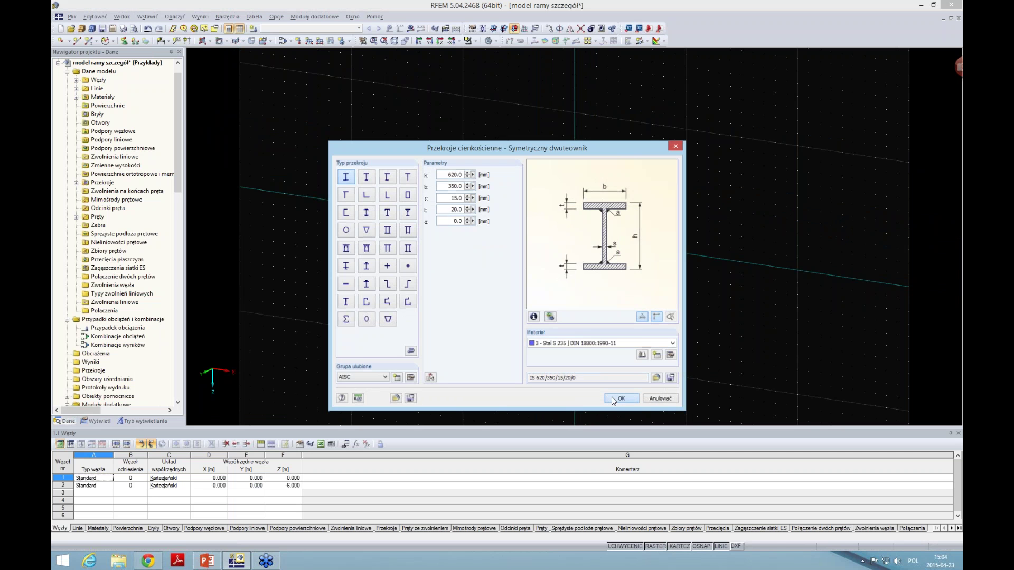
{"action": "left_click", "coordinate": [611, 398]}
{"action": "left_click", "coordinate": [592, 391]}
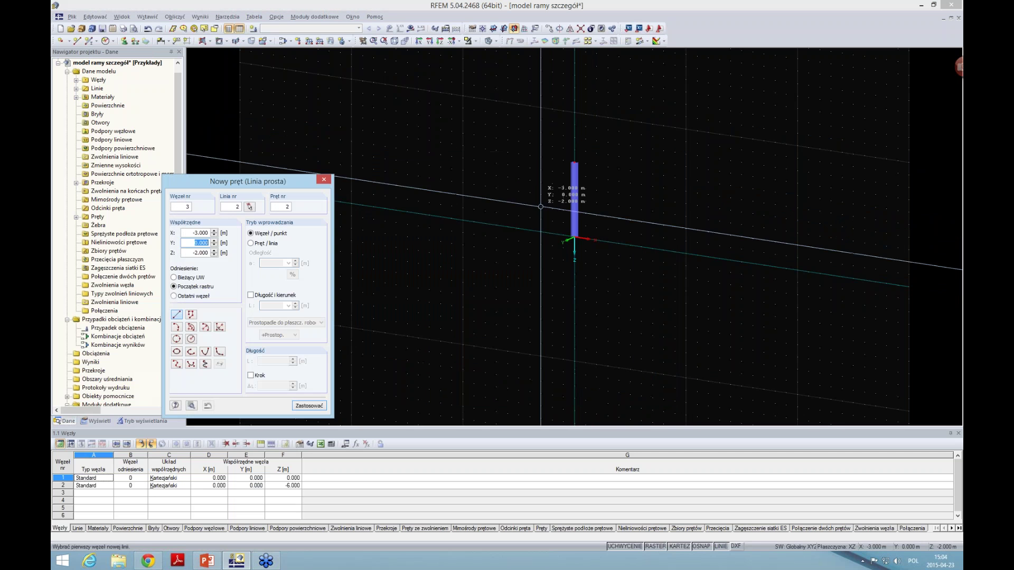
Step: Draw a 2 m horizontal beam from the column top to X = 2 m, Z = -6 m
{"action": "scroll", "coordinate": [554, 178], "scroll_direction": "up", "scroll_amount": 3}
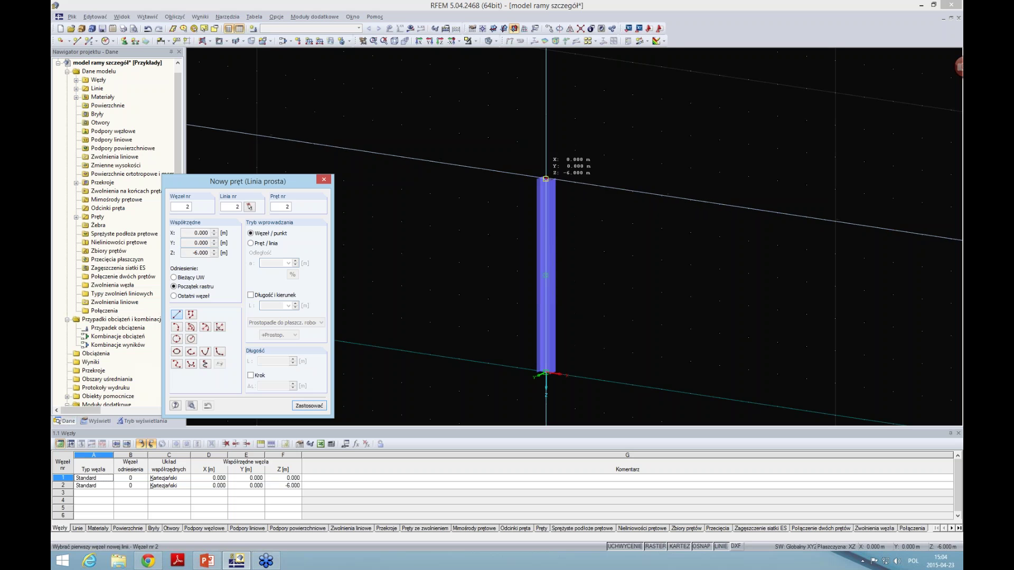
{"action": "left_click", "coordinate": [549, 178]}
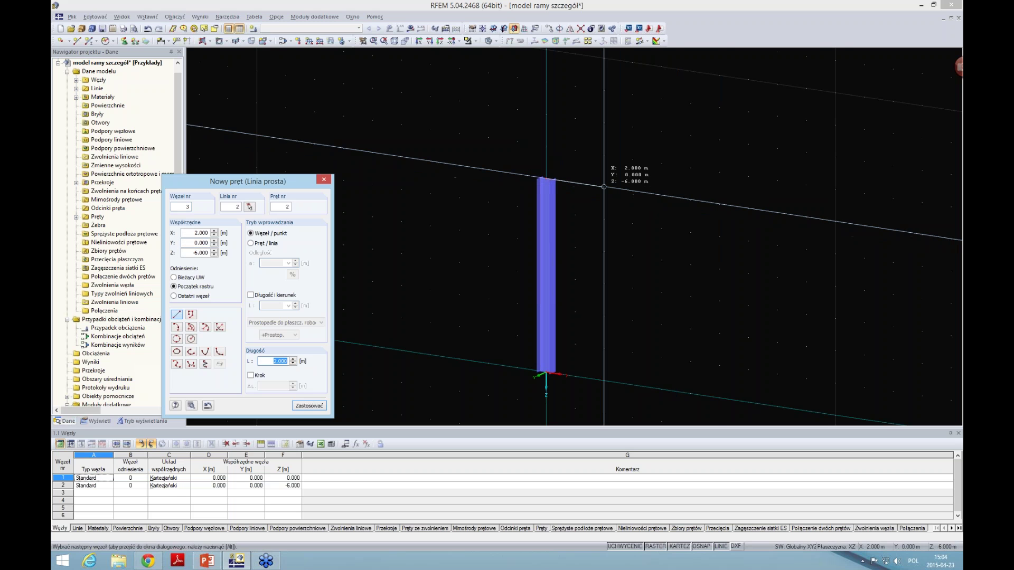
{"action": "left_click", "coordinate": [604, 186]}
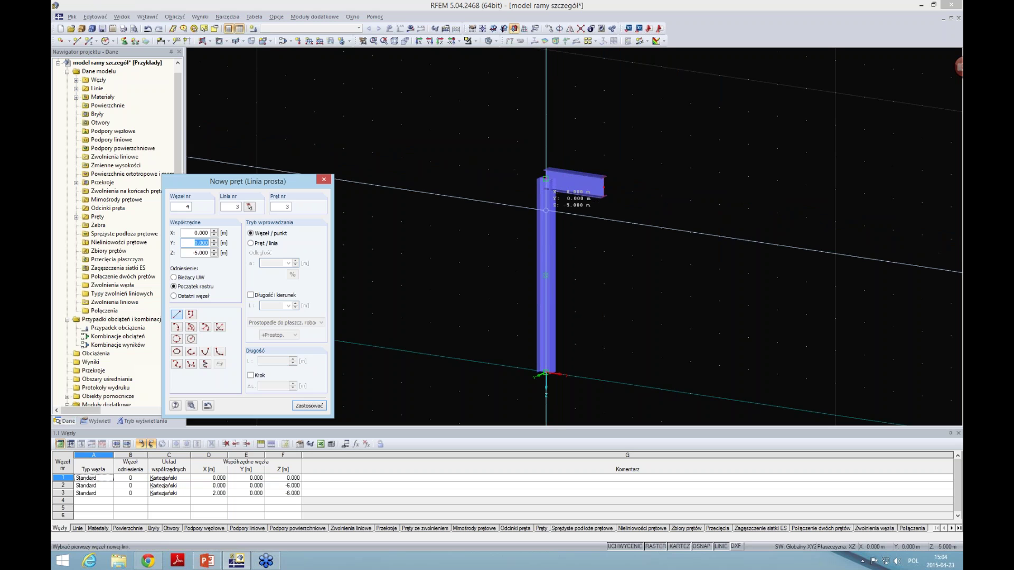
{"action": "key", "text": "Escape"}
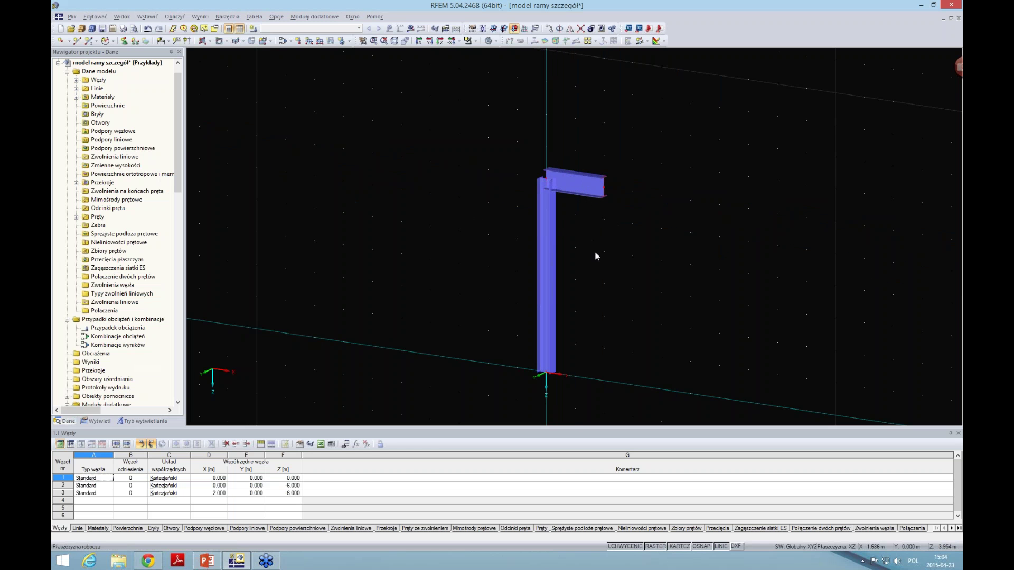
{"action": "scroll", "coordinate": [578, 217], "scroll_direction": "up", "scroll_amount": 3}
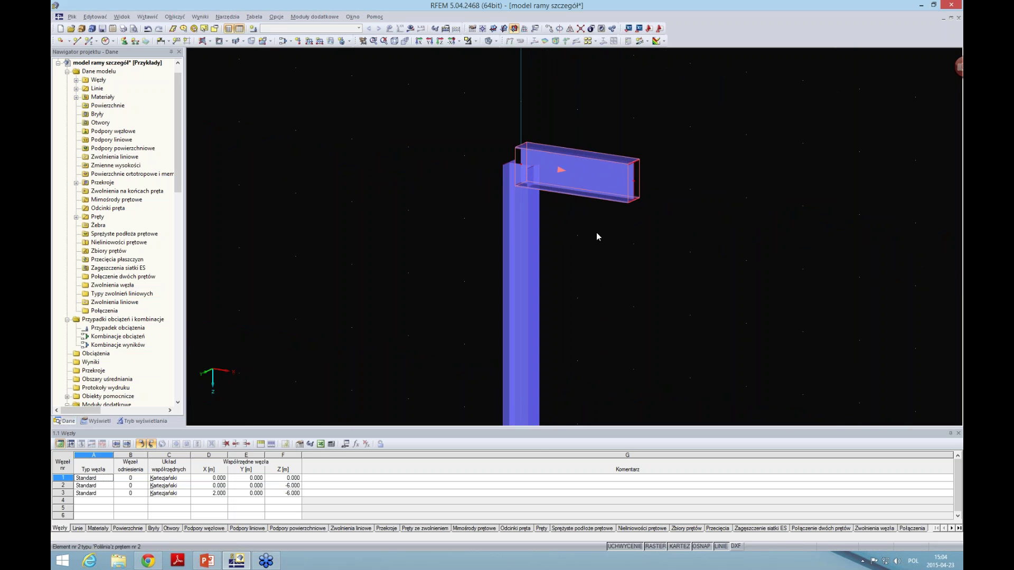
Step: Generate plate surfaces from both the horizontal beam and the column member
{"action": "left_click", "coordinate": [544, 186]}
{"action": "right_click", "coordinate": [585, 184]}
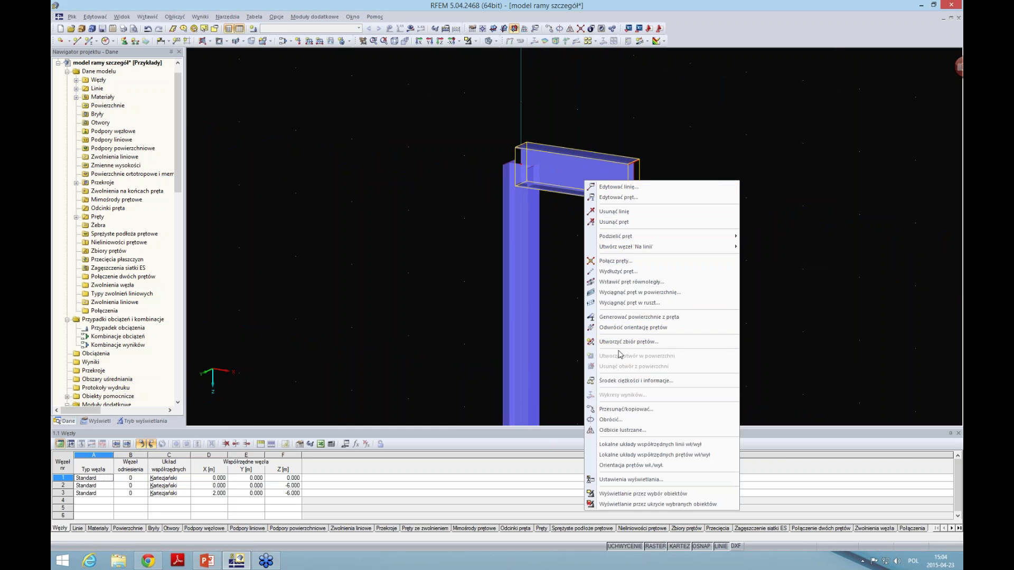
{"action": "left_click", "coordinate": [619, 317]}
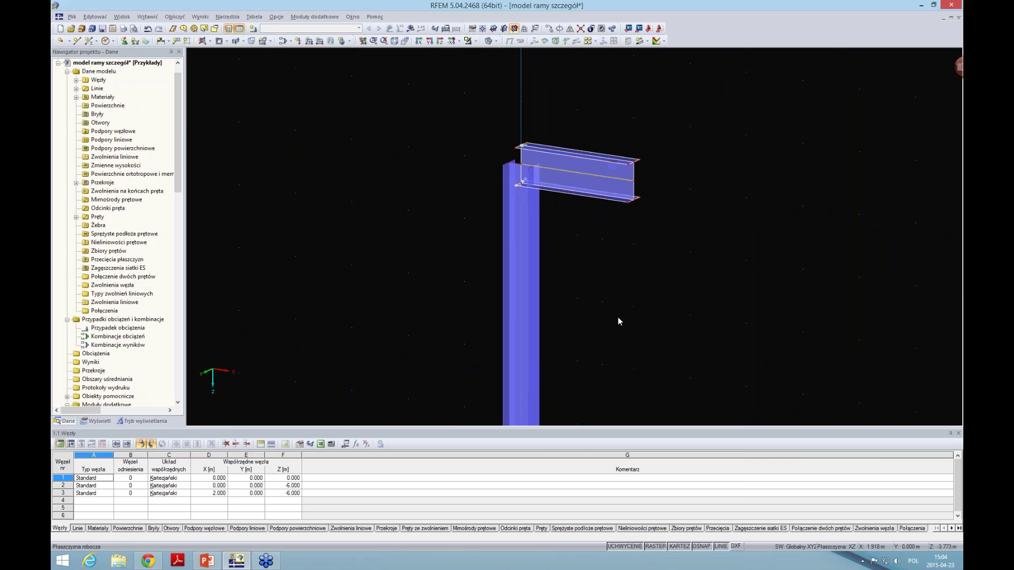
{"action": "right_click", "coordinate": [518, 275]}
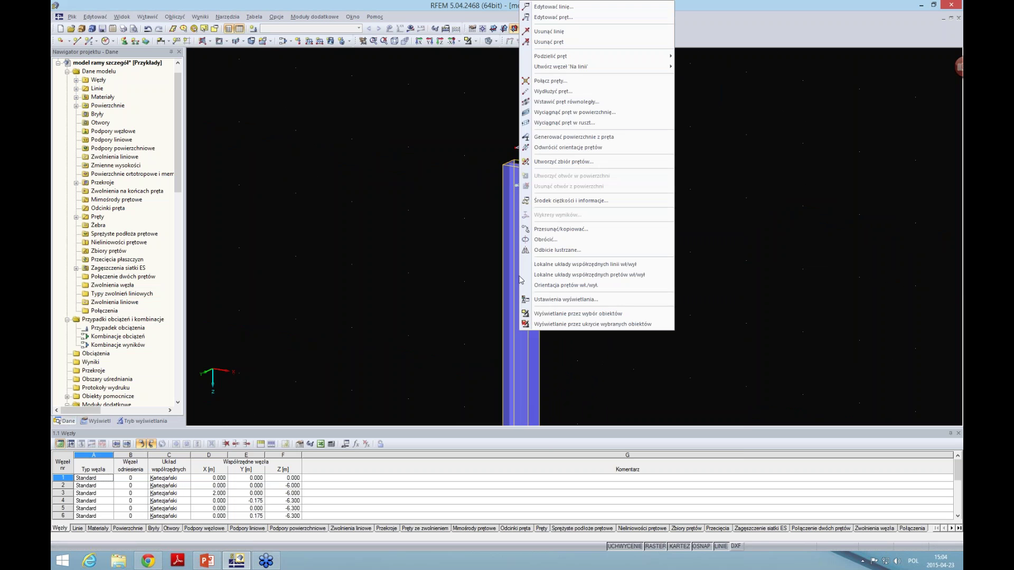
{"action": "left_click", "coordinate": [581, 137]}
{"action": "scroll", "coordinate": [544, 188], "scroll_direction": "up", "scroll_amount": 2}
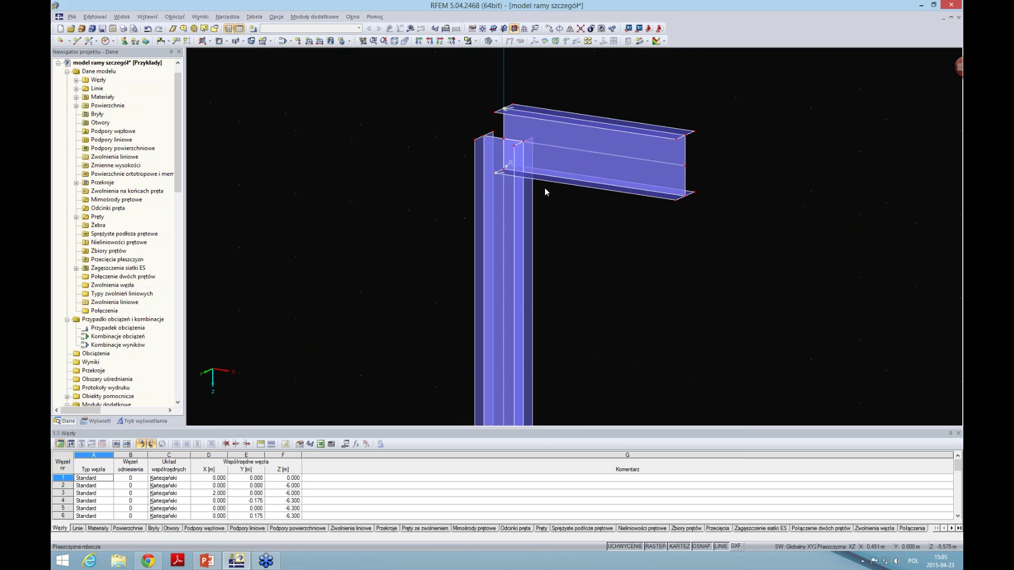
{"action": "scroll", "coordinate": [544, 220], "scroll_direction": "up", "scroll_amount": 1}
{"action": "scroll", "coordinate": [546, 251], "scroll_direction": "up", "scroll_amount": 1}
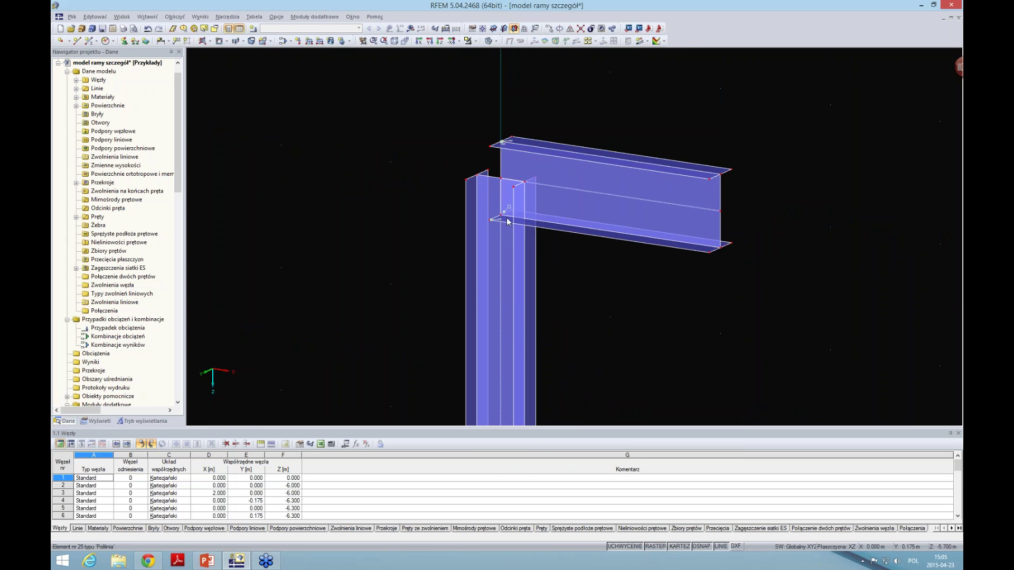
Step: Connect the intersecting lines around the column–beam joint
{"action": "left_click", "coordinate": [580, 29]}
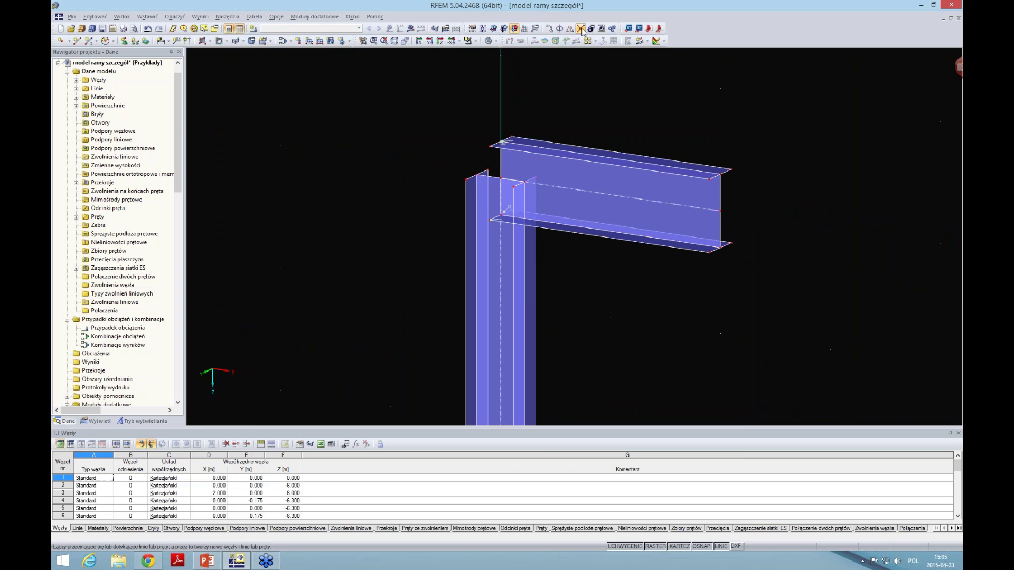
{"action": "left_click_drag", "start_coordinate": [427, 99], "coordinate": [578, 274]}
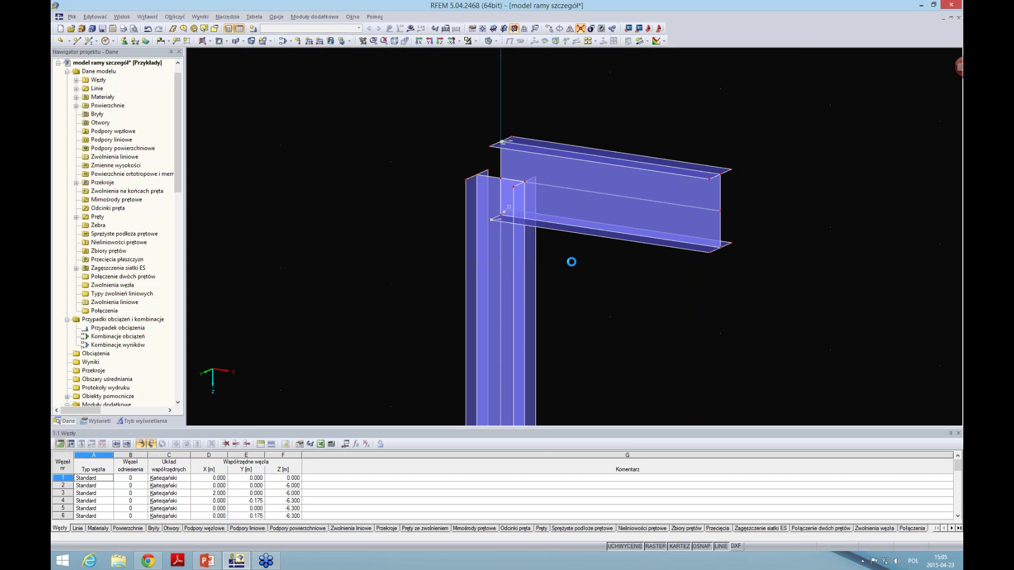
{"action": "scroll", "coordinate": [548, 240], "scroll_direction": "up", "scroll_amount": 1}
{"action": "scroll", "coordinate": [543, 235], "scroll_direction": "up", "scroll_amount": 2}
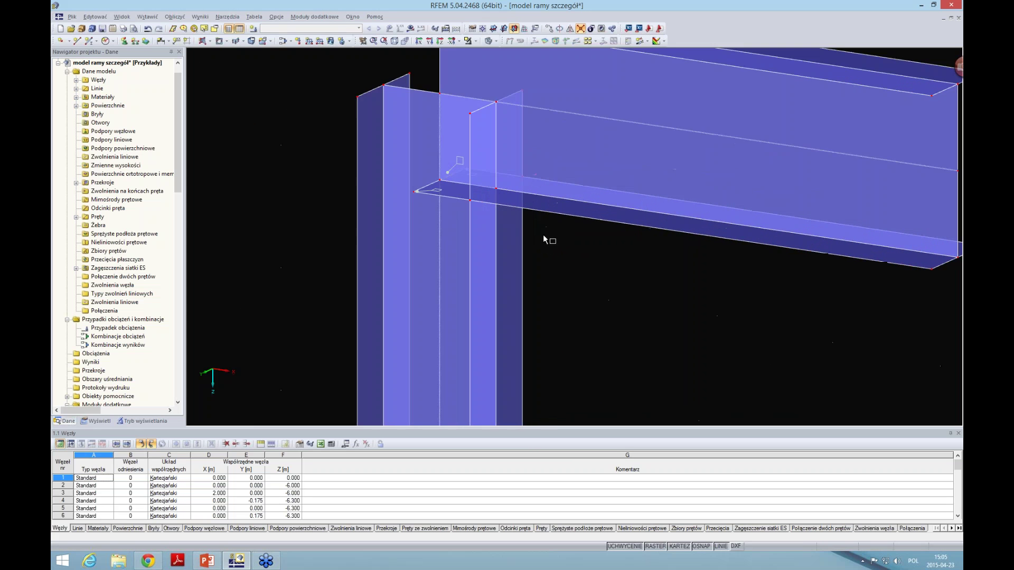
{"action": "scroll", "coordinate": [543, 234], "scroll_direction": "up", "scroll_amount": 1}
{"action": "key", "text": "Escape"}
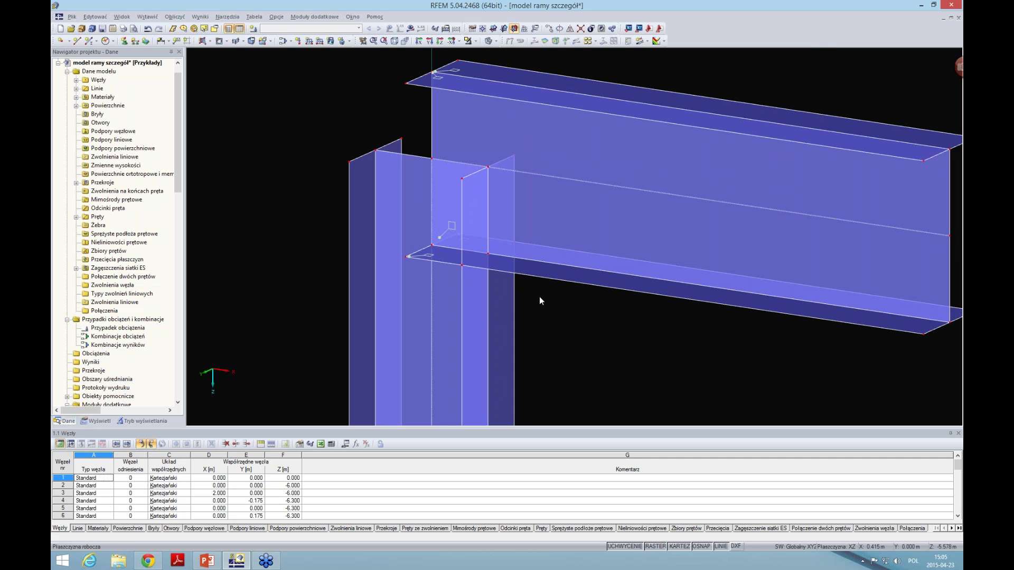
Step: Delete the stray joint nodes 9, 7, 8 and 2
{"action": "left_click", "coordinate": [574, 277]}
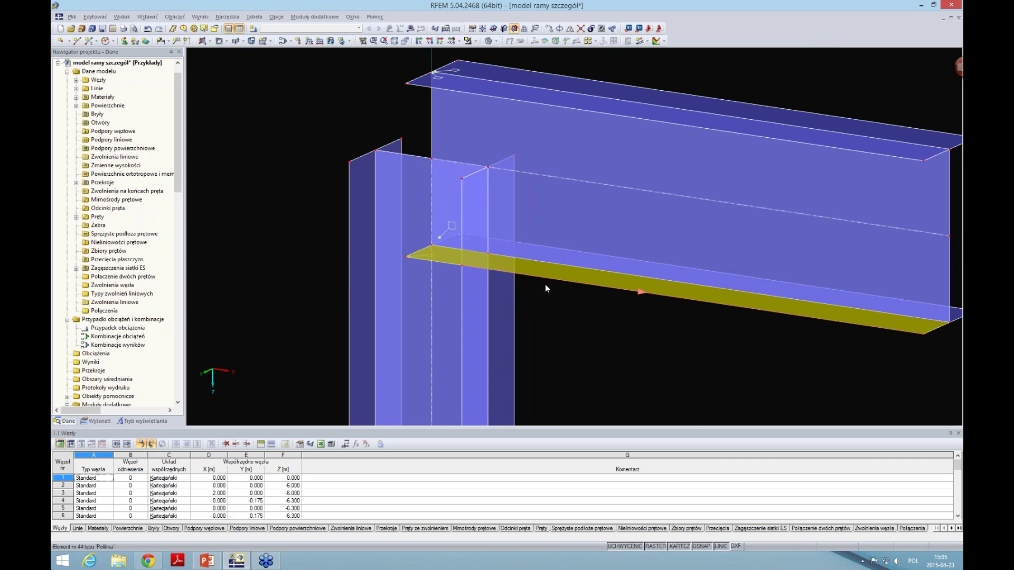
{"action": "left_click", "coordinate": [406, 258]}
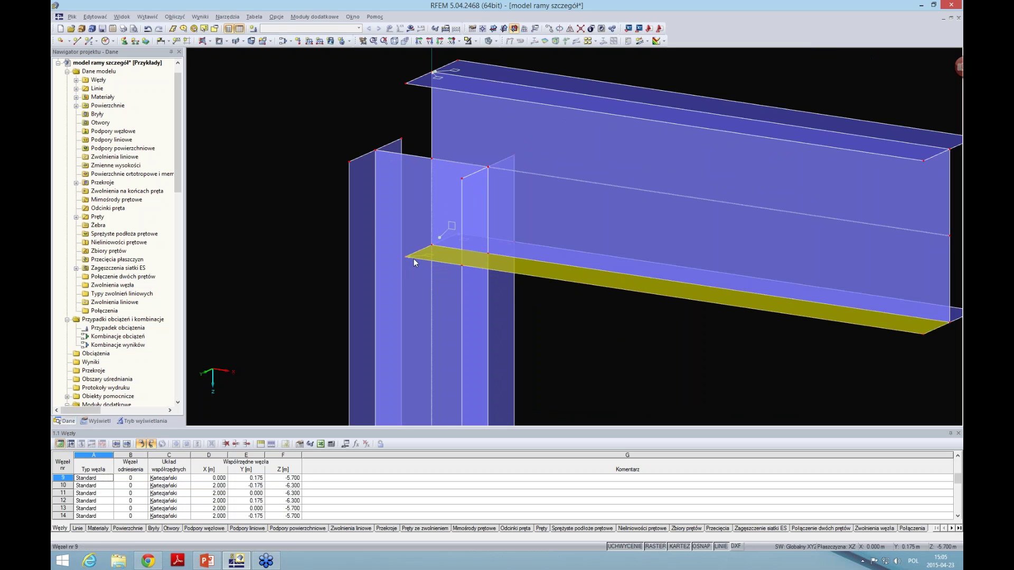
{"action": "key", "text": "Delete"}
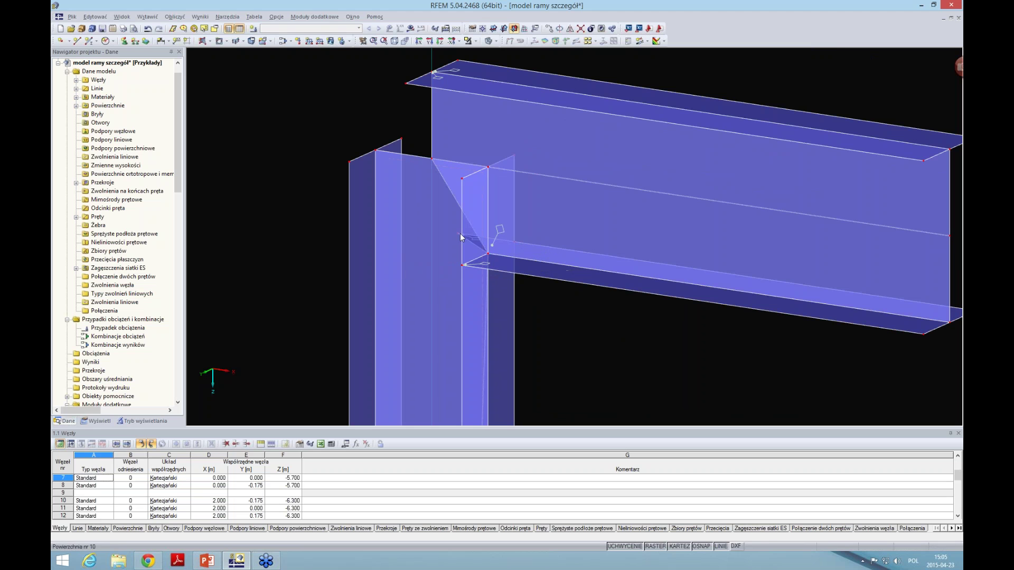
{"action": "key", "text": "Delete"}
{"action": "left_click", "coordinate": [457, 234]}
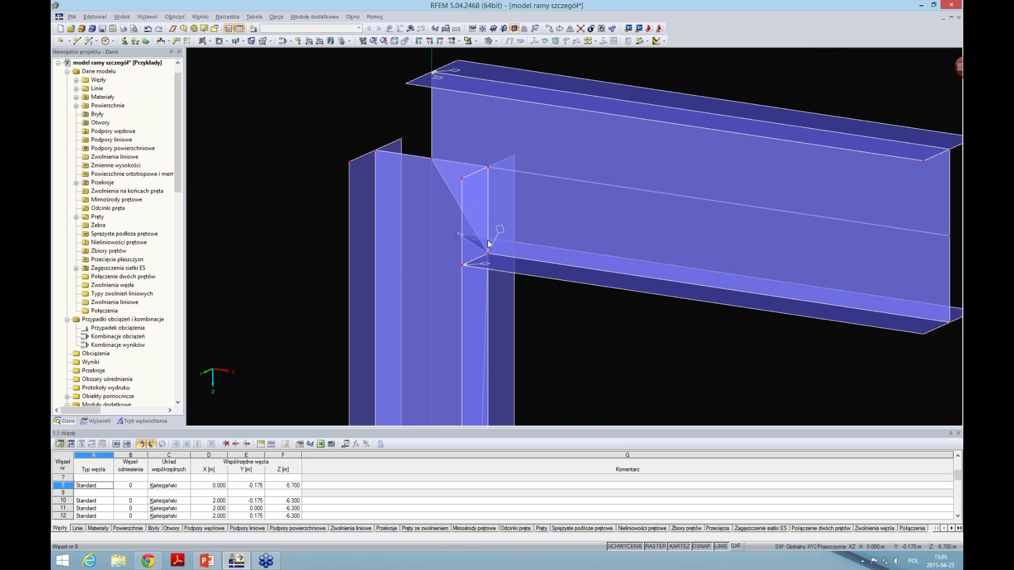
{"action": "key", "text": "Delete"}
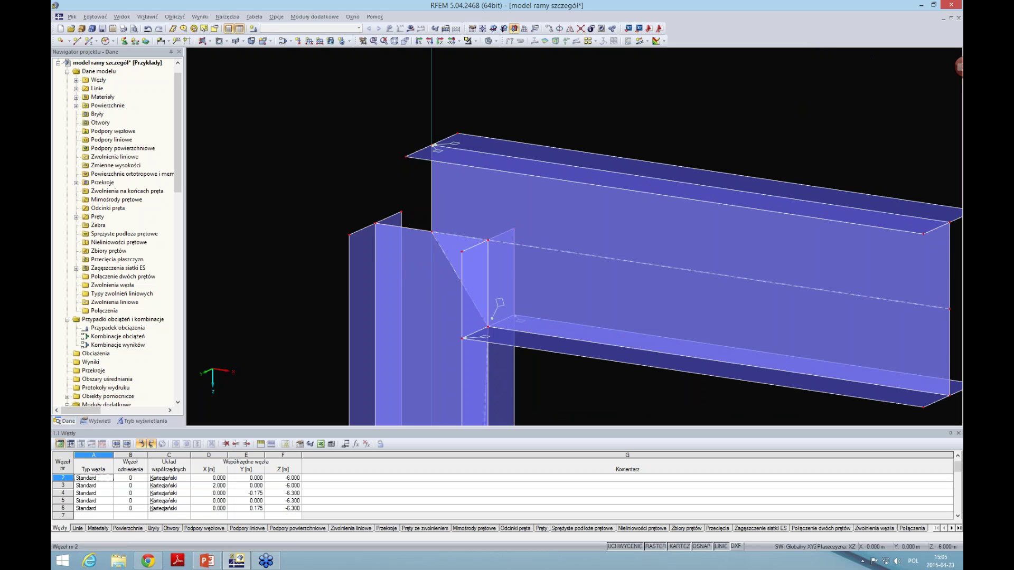
{"action": "key", "text": "Delete"}
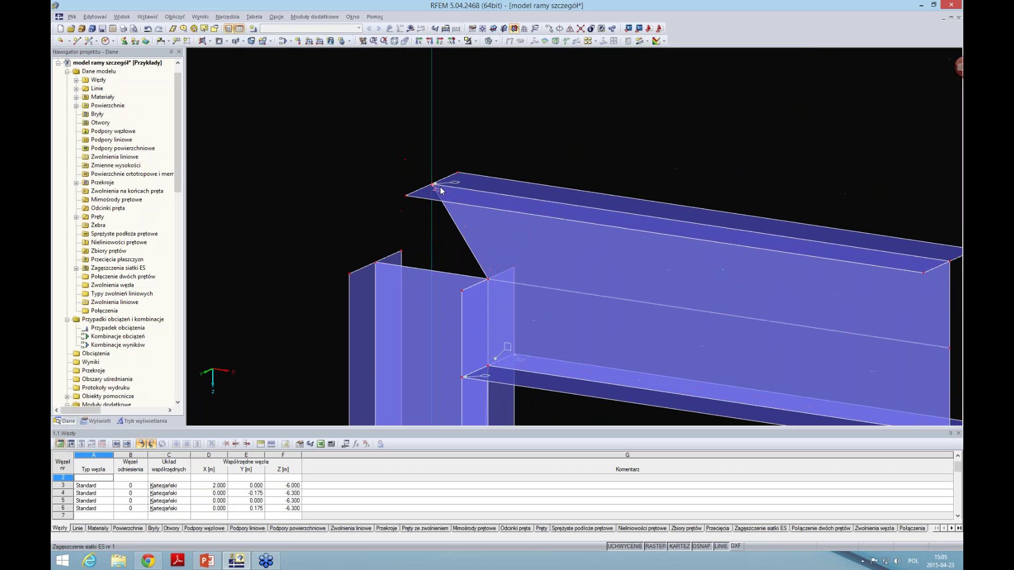
Step: Move the beam flange nodes to the column face at X = 0.218 m
{"action": "left_click_drag", "start_coordinate": [432, 186], "coordinate": [488, 193]}
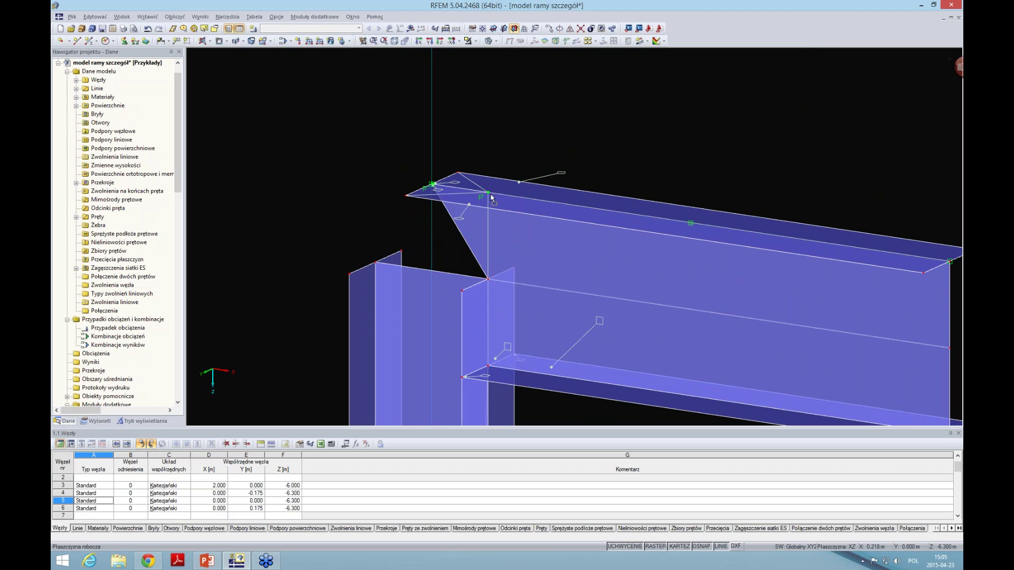
{"action": "mouse_move", "coordinate": [410, 199]}
{"action": "left_mouse_down"}
{"action": "mouse_move", "coordinate": [465, 209]}
{"action": "mouse_move", "coordinate": [514, 183]}
{"action": "left_mouse_up"}
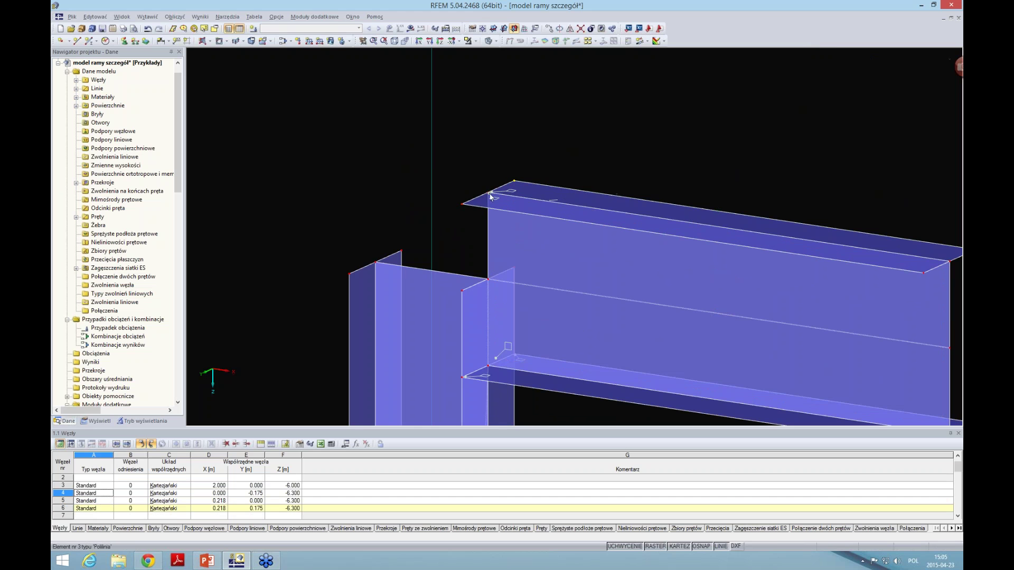
{"action": "scroll", "coordinate": [607, 392], "scroll_direction": "down", "scroll_amount": 2}
{"action": "middle_click_drag", "start_coordinate": [607, 391], "coordinate": [613, 267]}
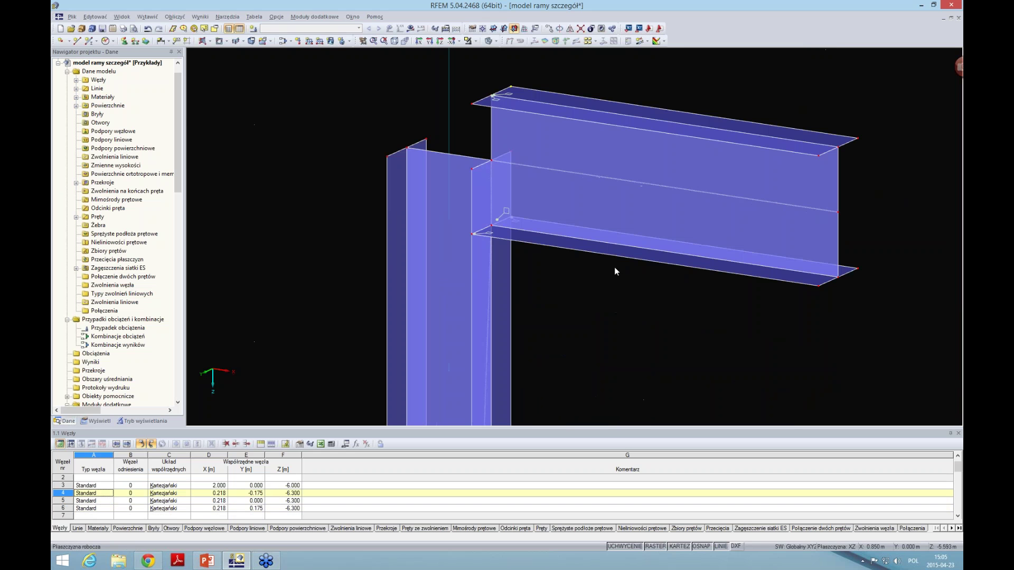
{"action": "left_click", "coordinate": [487, 337]}
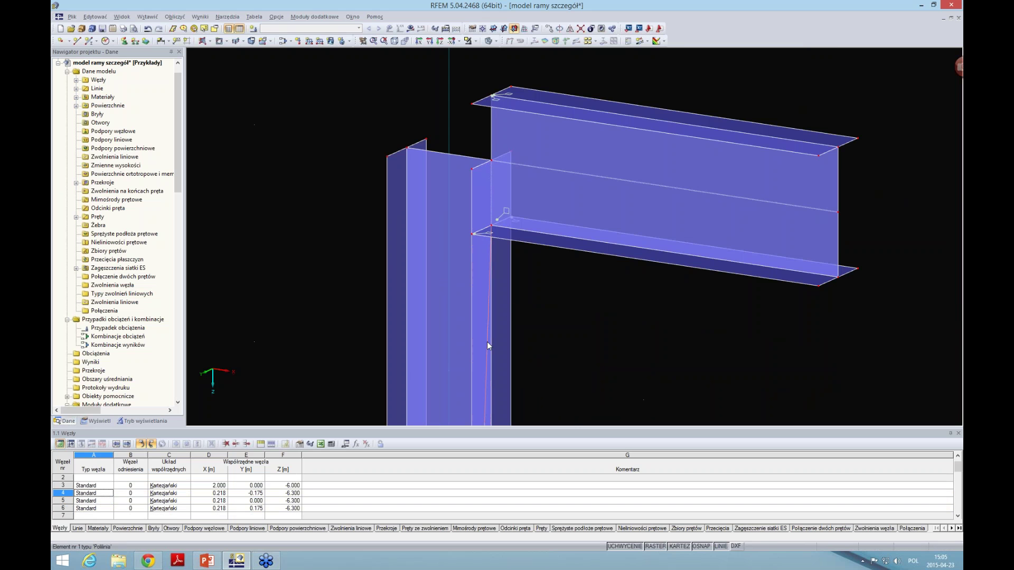
{"action": "scroll", "coordinate": [430, 228], "scroll_direction": "up", "scroll_amount": 3}
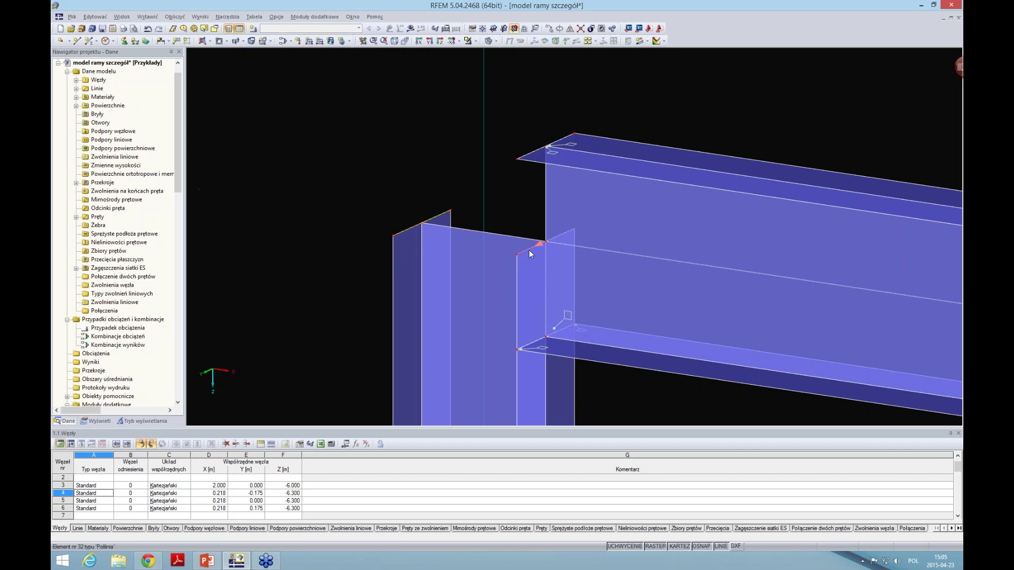
Step: Extrude the column top lines 0.300 m along -Z into 15 mm plates
{"action": "right_click", "coordinate": [435, 218]}
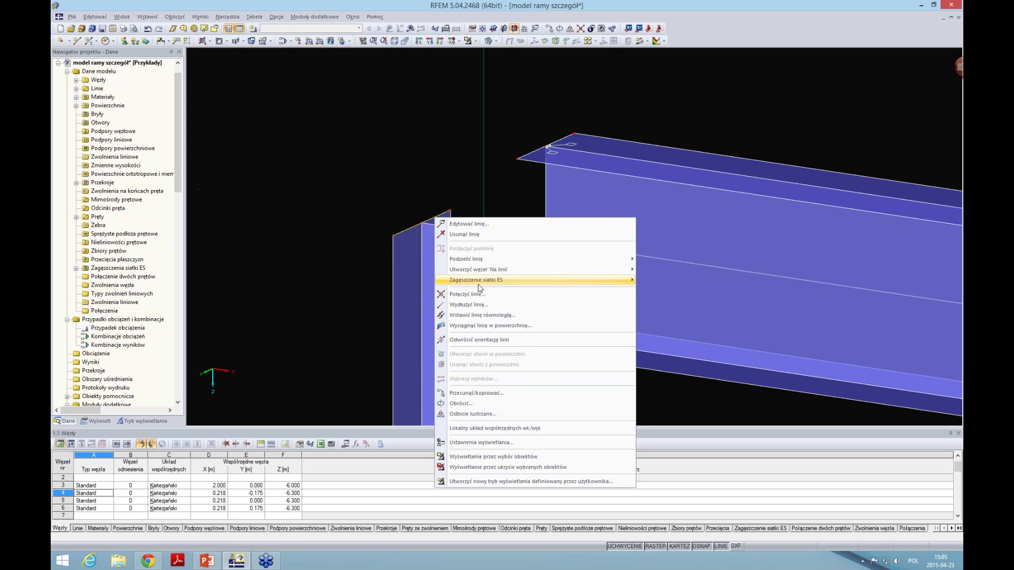
{"action": "left_click", "coordinate": [499, 326]}
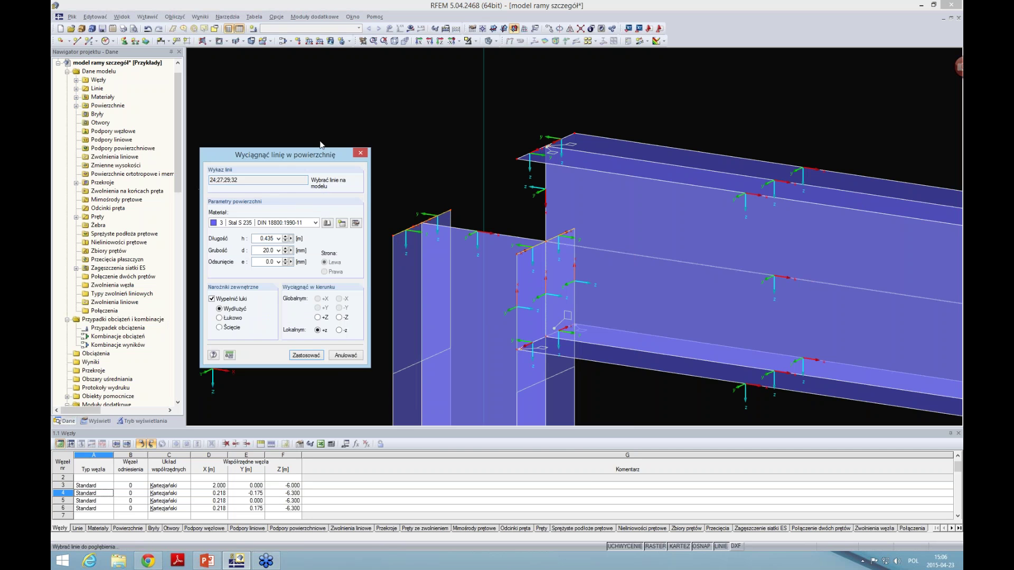
{"action": "left_click_drag", "start_coordinate": [271, 185], "coordinate": [328, 118]}
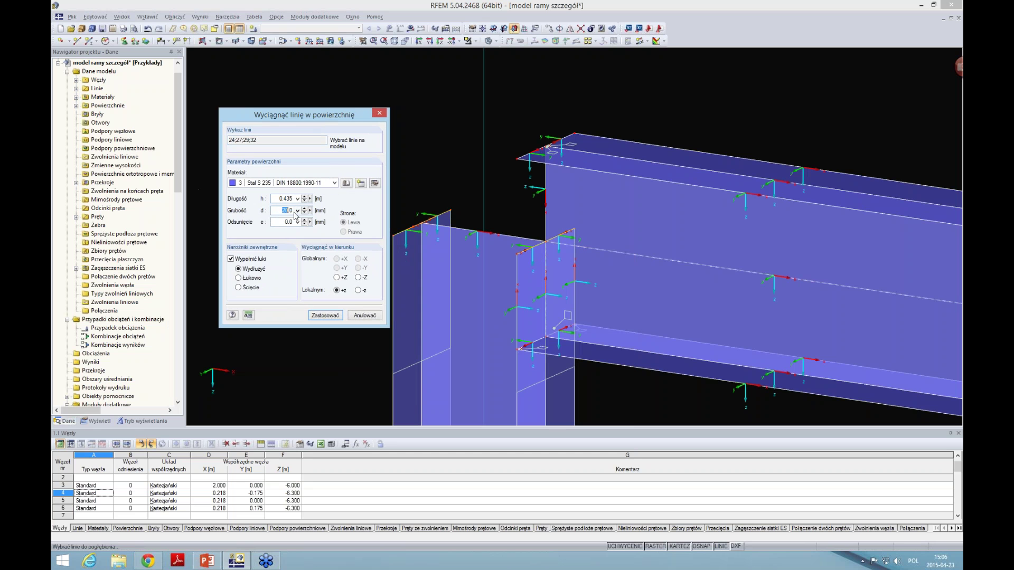
{"action": "left_click", "coordinate": [297, 210]}
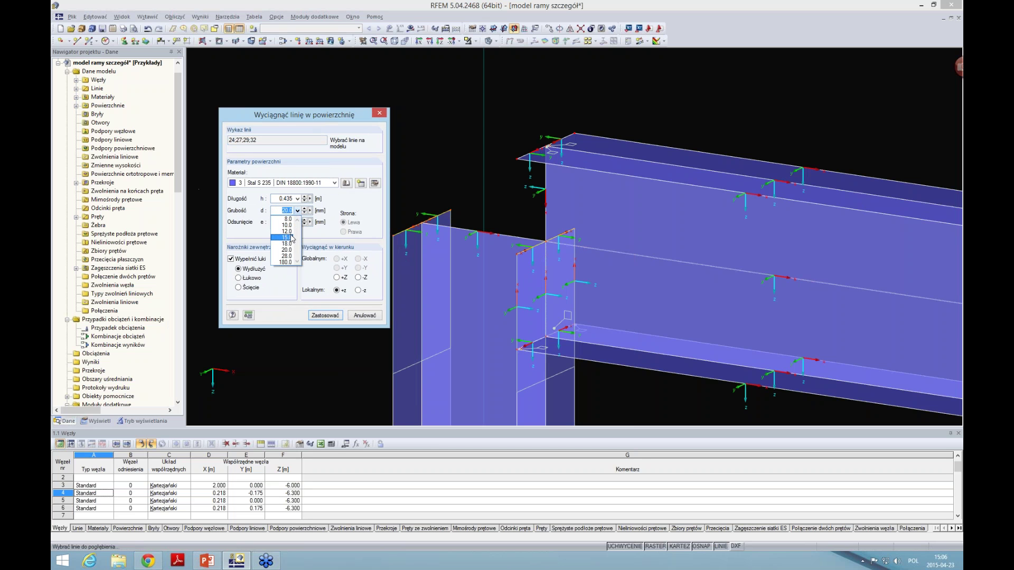
{"action": "left_click", "coordinate": [292, 238]}
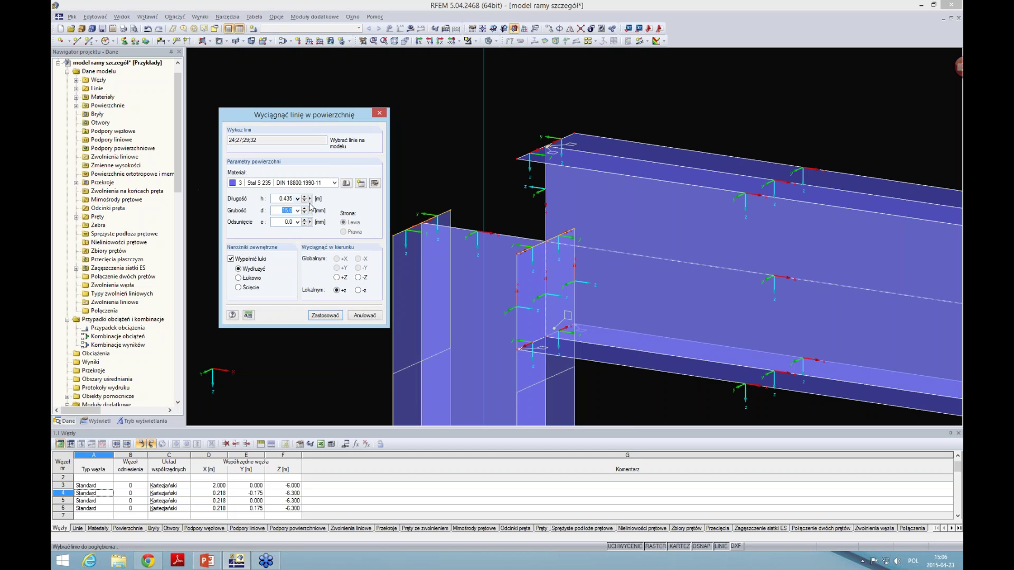
{"action": "left_click", "coordinate": [310, 200]}
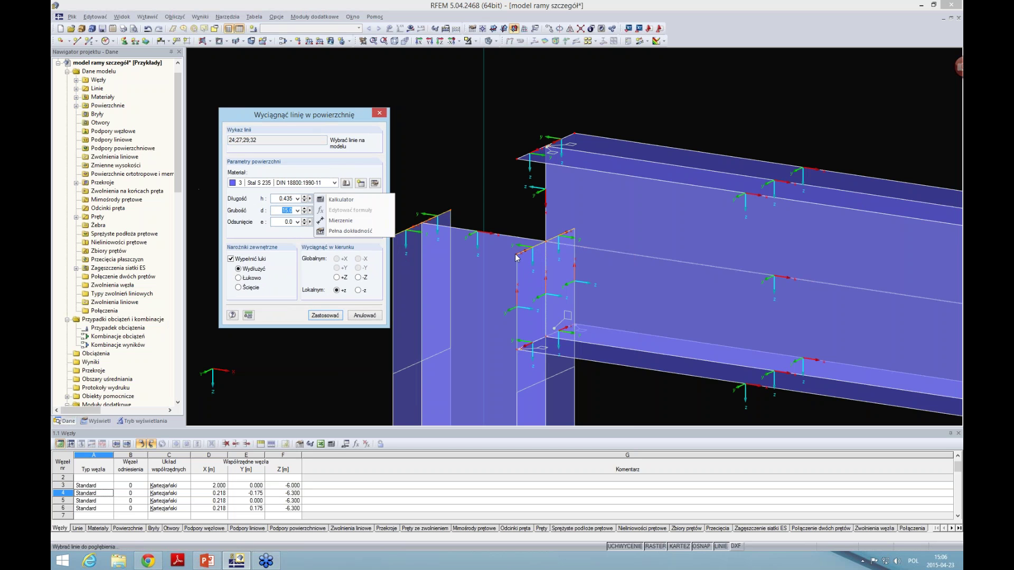
{"action": "left_click", "coordinate": [352, 221]}
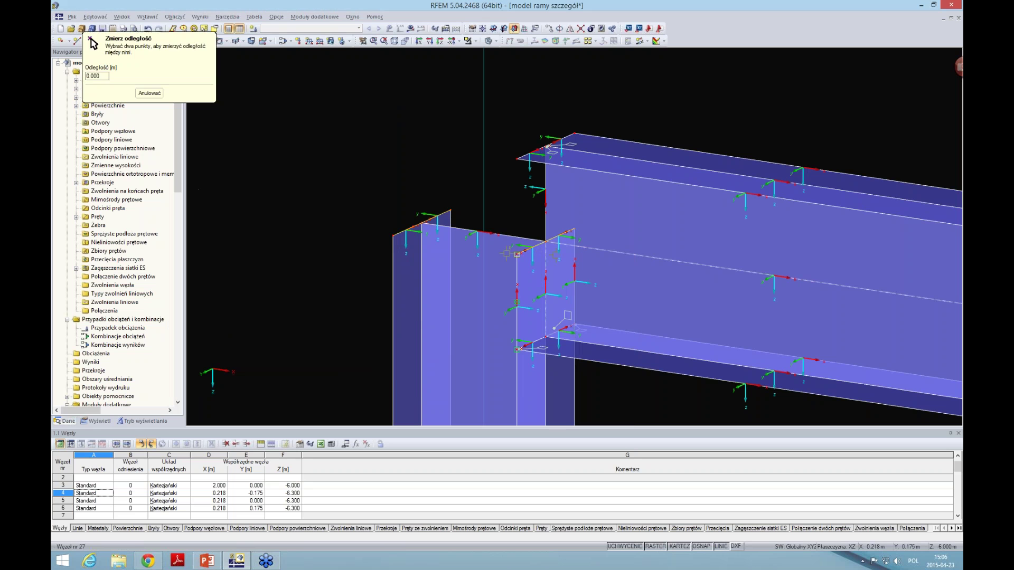
{"action": "left_click", "coordinate": [517, 254]}
{"action": "left_click", "coordinate": [518, 159]}
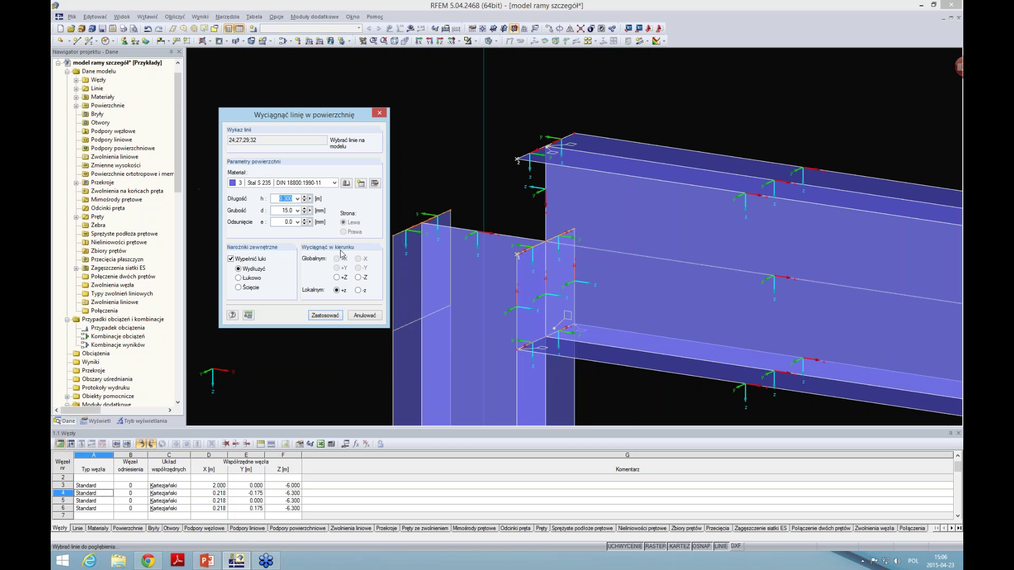
{"action": "left_click", "coordinate": [358, 278]}
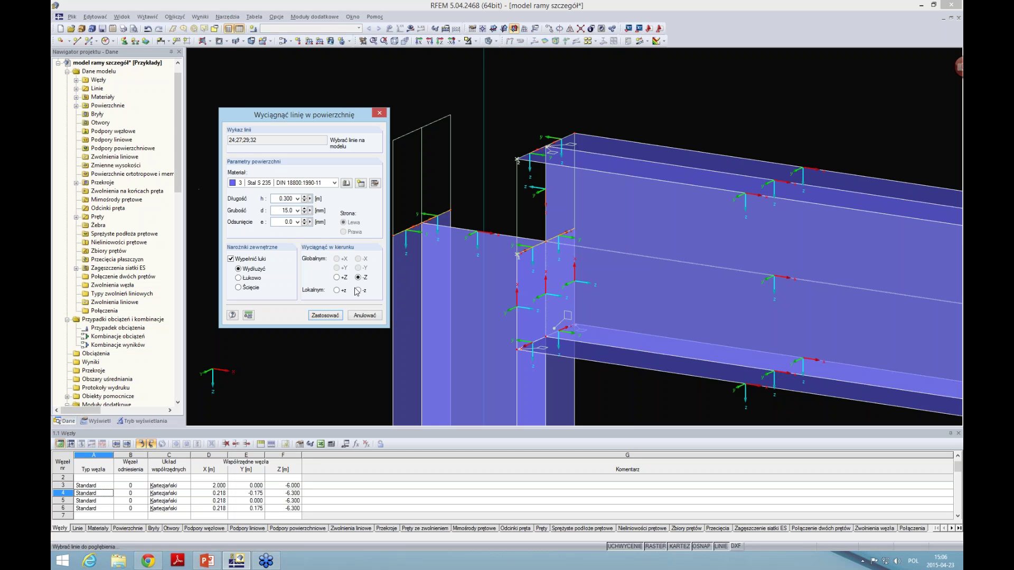
{"action": "left_click", "coordinate": [323, 316]}
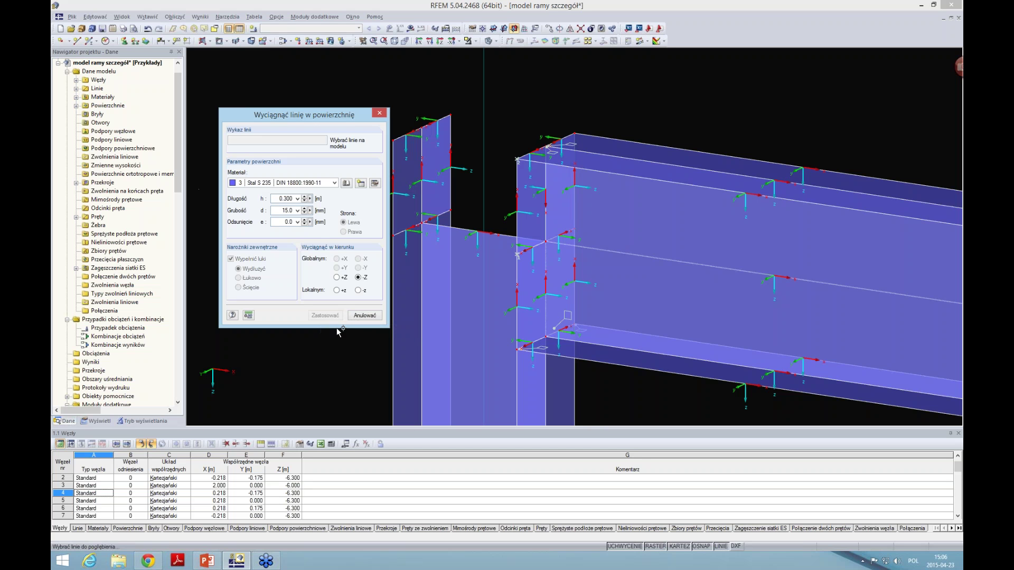
Step: Extrude line 34 into a 10 mm thick plate
{"action": "left_click", "coordinate": [460, 231]}
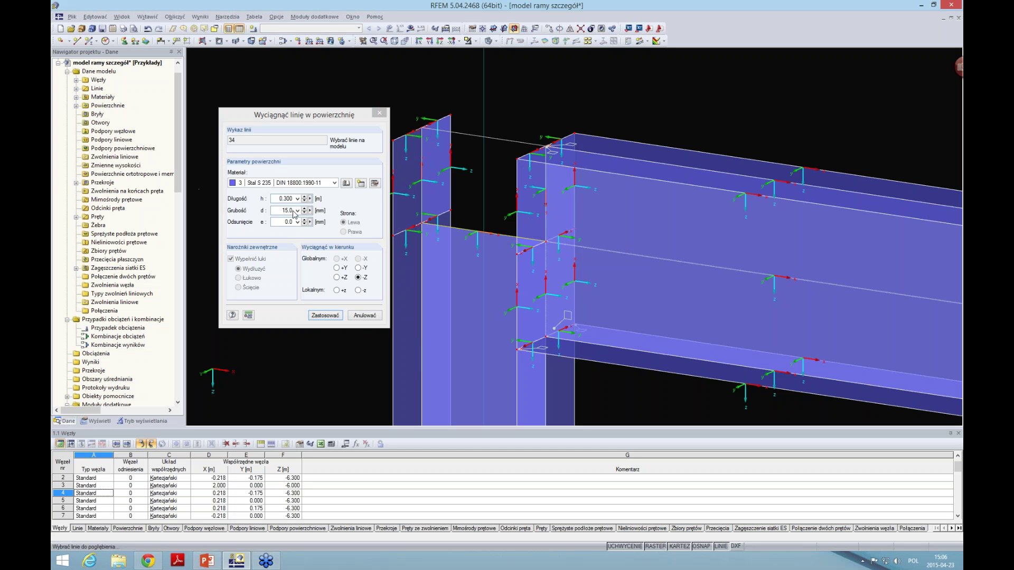
{"action": "left_click", "coordinate": [297, 211]}
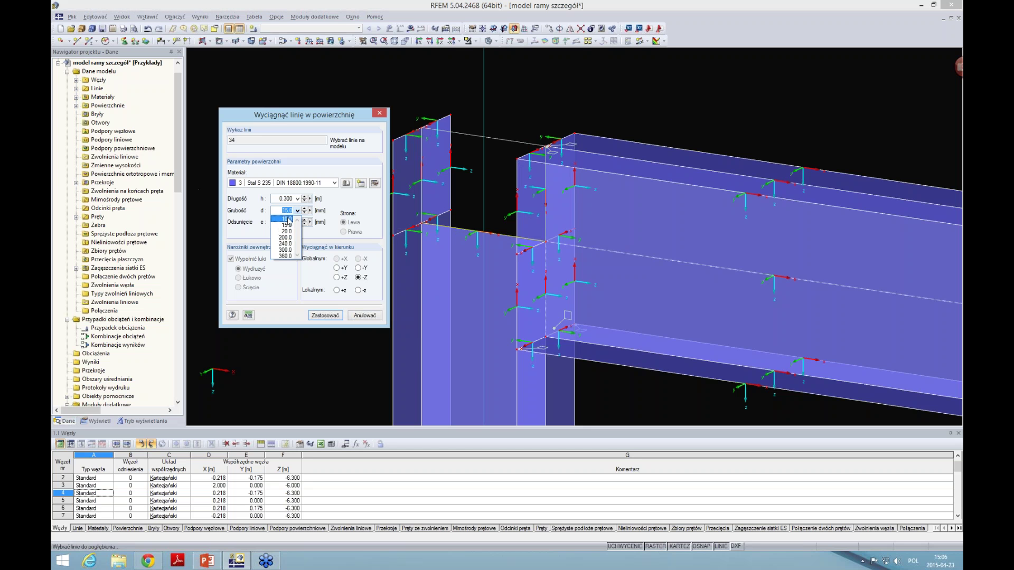
{"action": "left_click", "coordinate": [283, 222]}
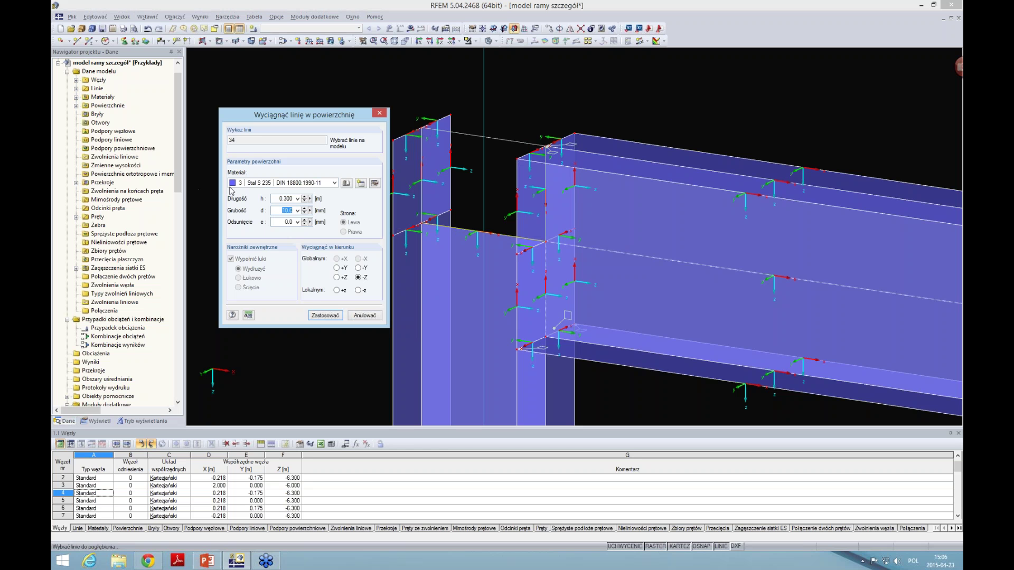
{"action": "left_click", "coordinate": [323, 316]}
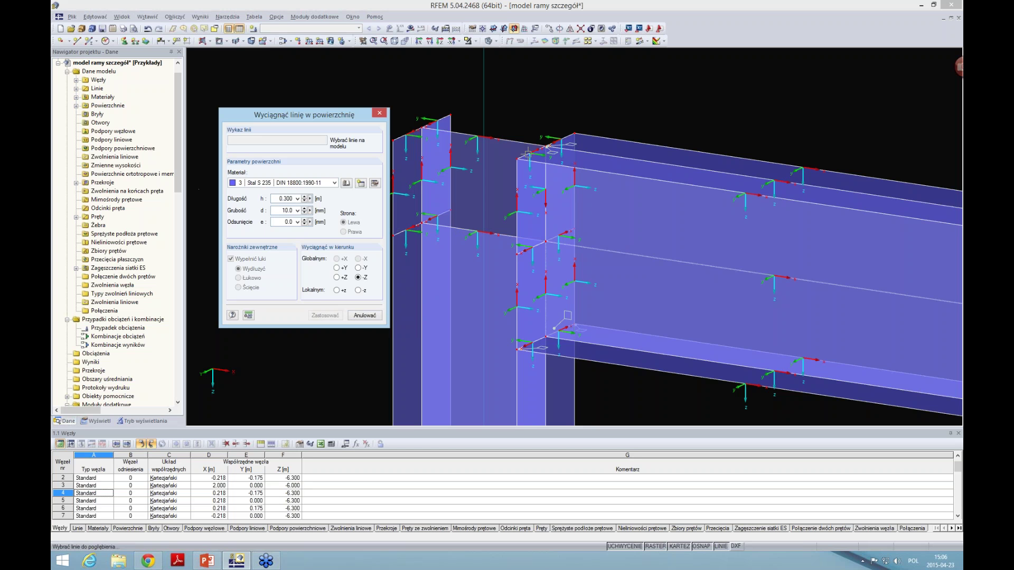
Step: Extrude line 3-4 0.435 m along -X into a 20 mm S 235 plate
{"action": "left_click", "coordinate": [527, 154]}
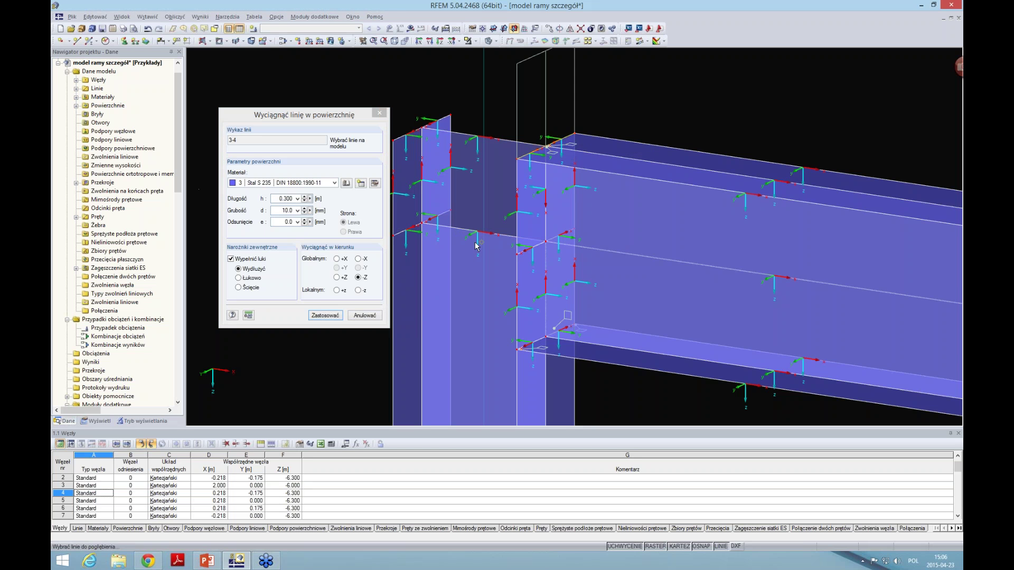
{"action": "left_click", "coordinate": [359, 259]}
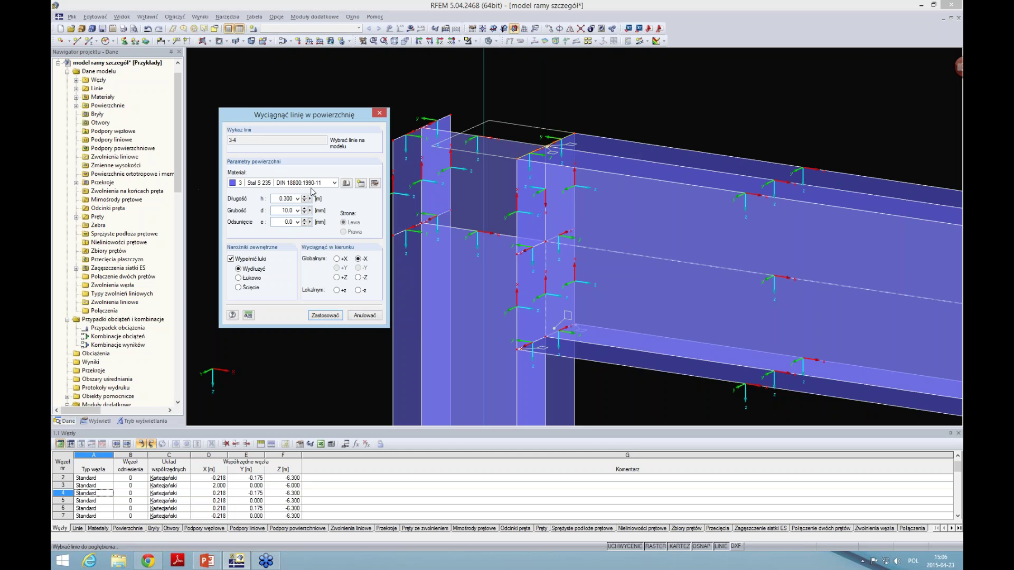
{"action": "left_click", "coordinate": [310, 210]}
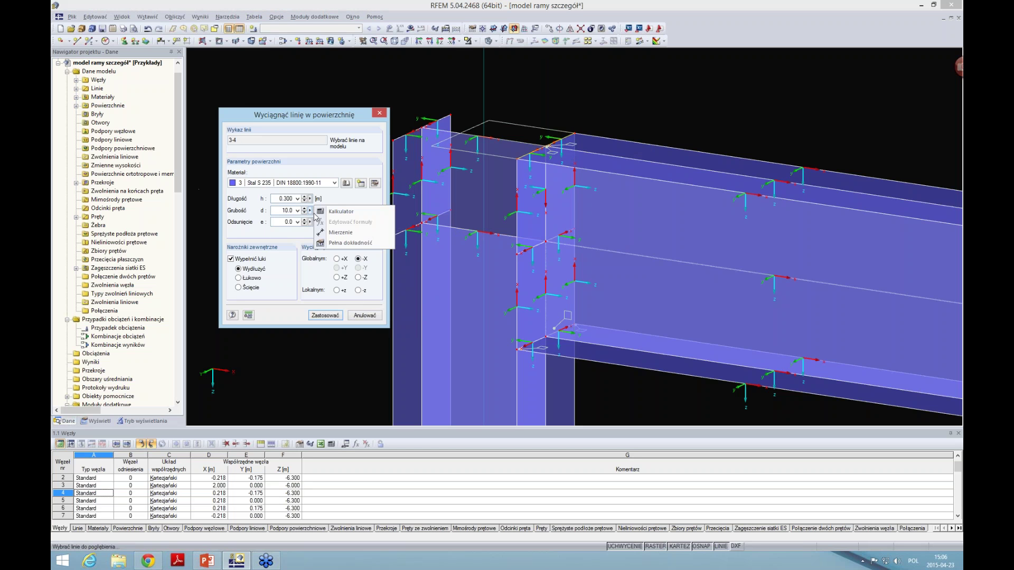
{"action": "left_click", "coordinate": [343, 222]}
{"action": "left_click", "coordinate": [517, 159]}
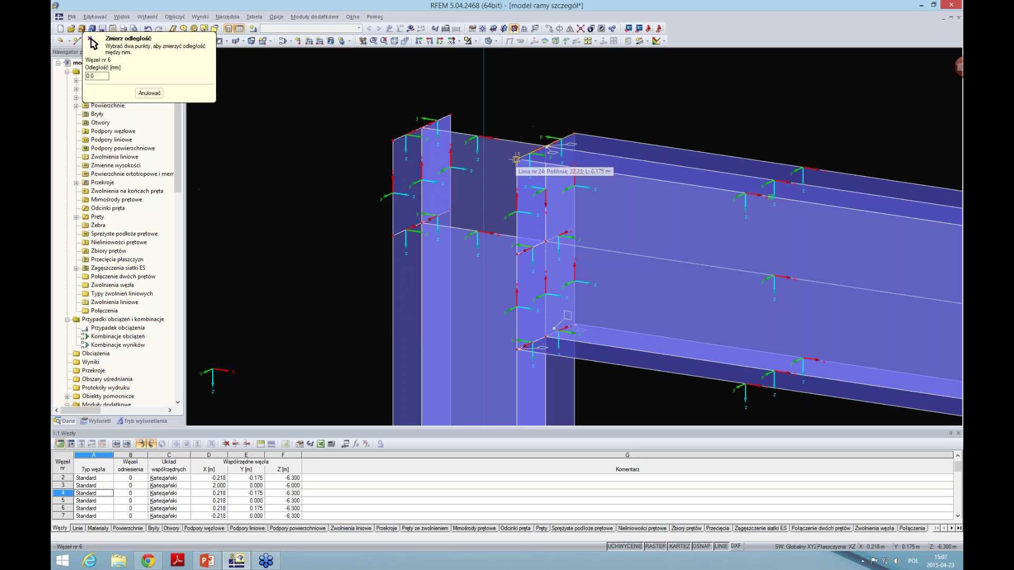
{"action": "left_click", "coordinate": [393, 140]}
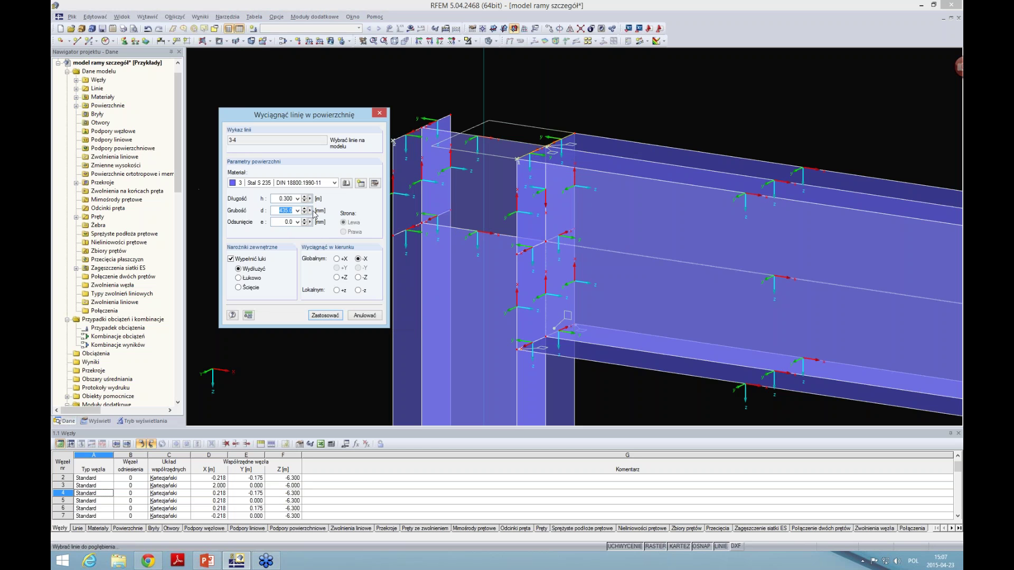
{"action": "left_click", "coordinate": [311, 211]}
{"action": "left_click", "coordinate": [517, 159]}
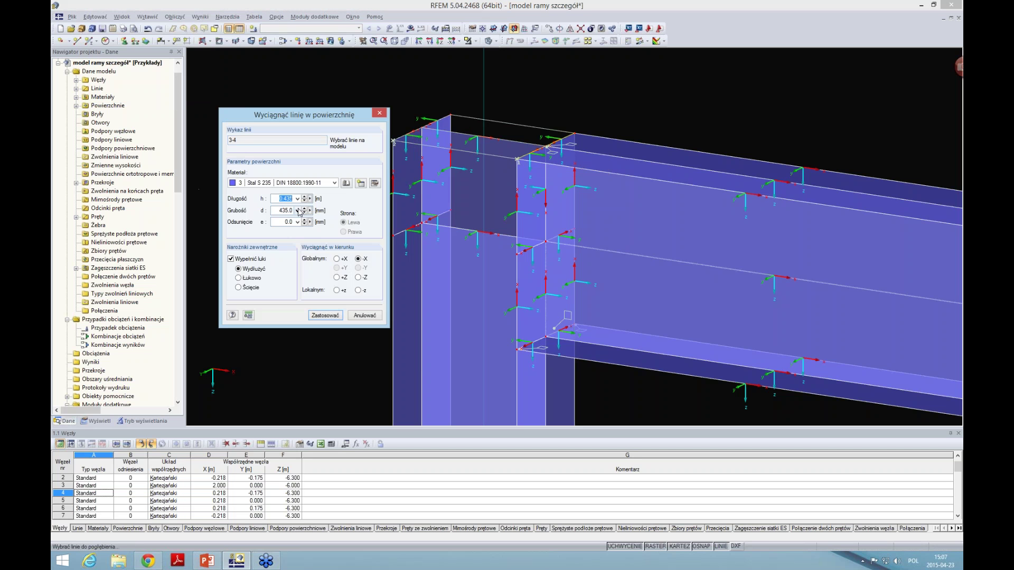
{"action": "left_click", "coordinate": [297, 210]}
{"action": "left_click", "coordinate": [282, 234]}
{"action": "left_click", "coordinate": [324, 316]}
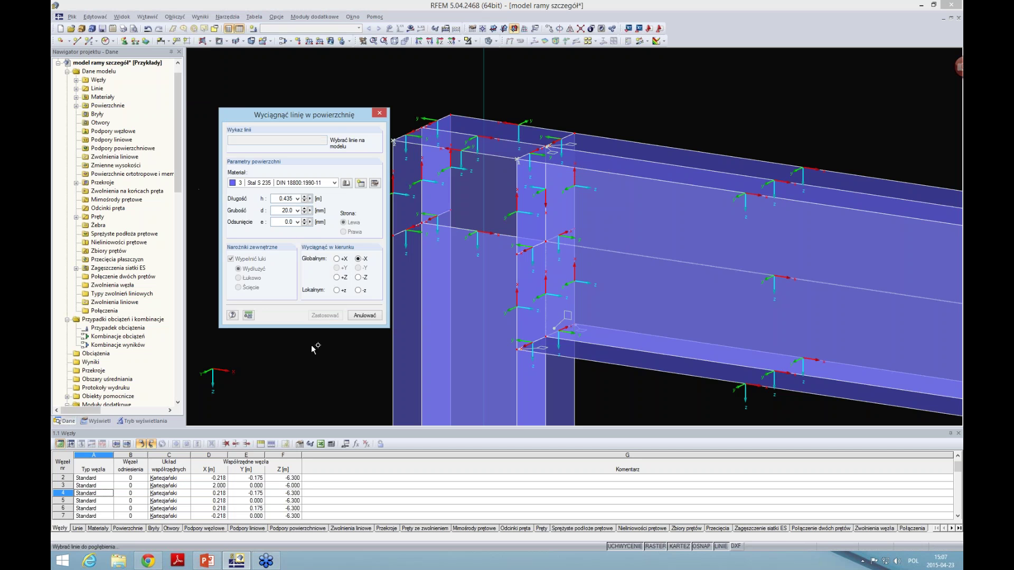
{"action": "left_click", "coordinate": [379, 113]}
Step: Turn on display of surface local axis systems from the beam web surface's context menu
{"action": "middle_click_drag", "start_coordinate": [307, 199], "coordinate": [231, 172]}
{"action": "scroll", "coordinate": [340, 213], "scroll_direction": "down", "scroll_amount": 1}
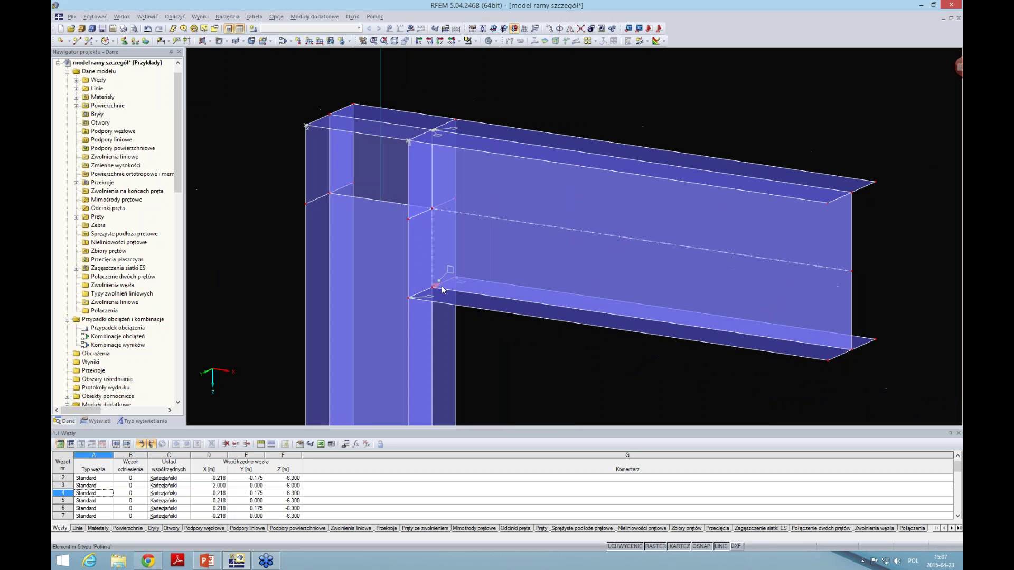
{"action": "middle_click_drag", "start_coordinate": [531, 335], "coordinate": [572, 300]}
{"action": "scroll", "coordinate": [575, 304], "scroll_direction": "down", "scroll_amount": 1}
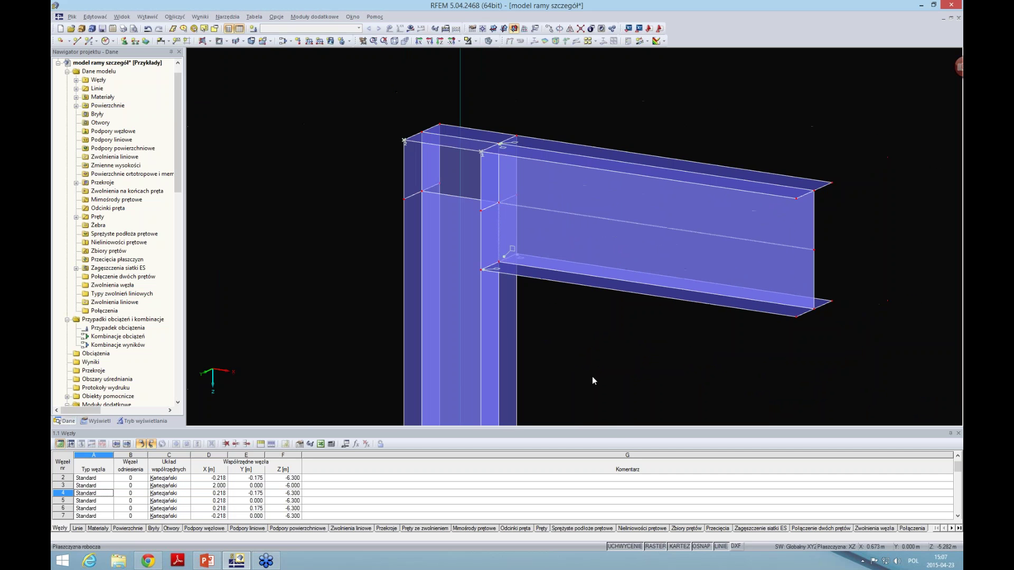
{"action": "right_click", "coordinate": [616, 252]}
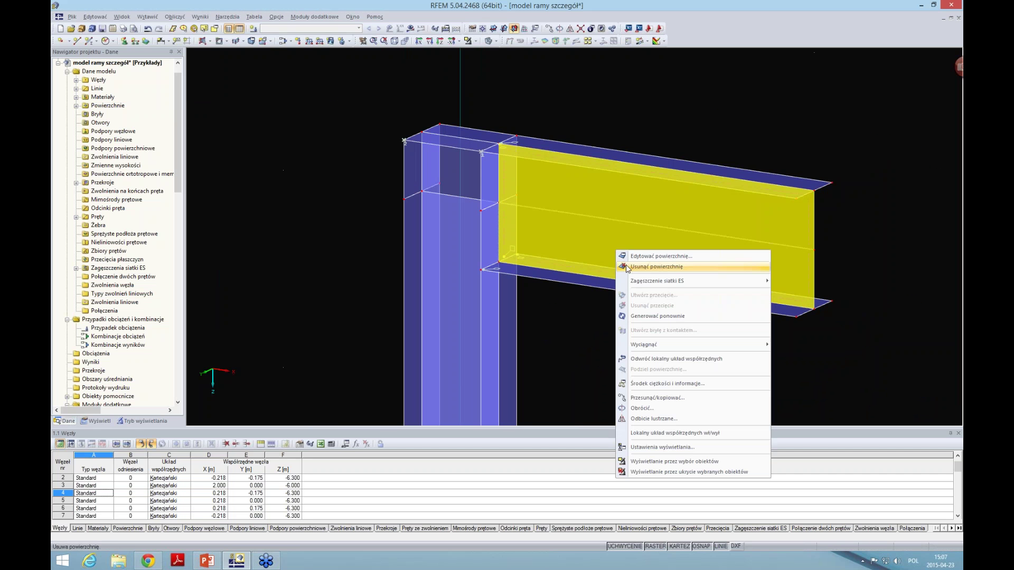
{"action": "left_click", "coordinate": [695, 434]}
{"action": "left_click", "coordinate": [615, 340]}
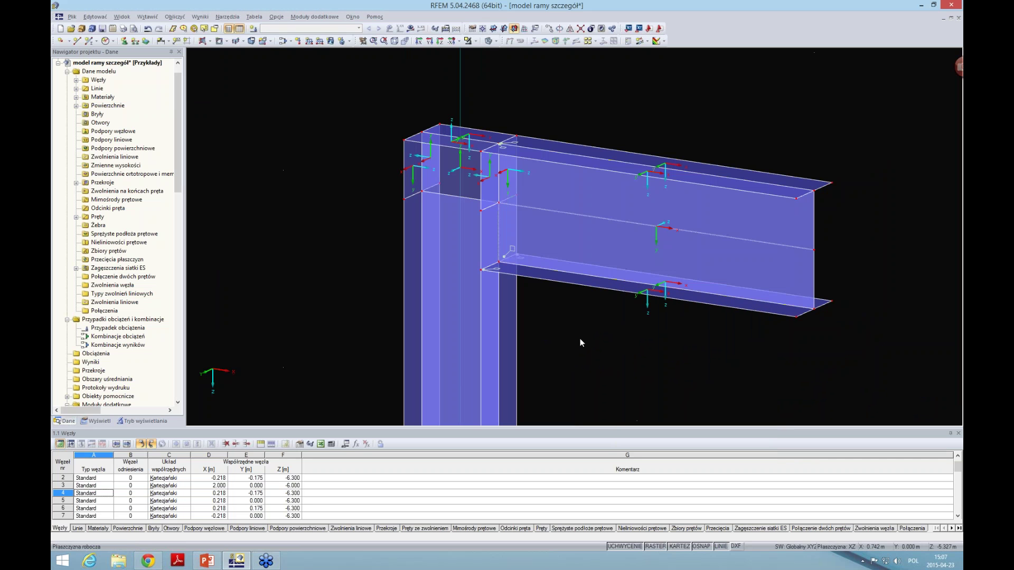
Step: Pan and zoom around the frame corner to inspect the surface local axes
{"action": "scroll", "coordinate": [581, 339], "scroll_direction": "up", "scroll_amount": 1}
{"action": "scroll", "coordinate": [581, 339], "scroll_direction": "up", "scroll_amount": 1}
{"action": "mouse_move", "coordinate": [581, 340]}
{"action": "middle_mouse_down"}
{"action": "mouse_move", "coordinate": [581, 397]}
{"action": "mouse_move", "coordinate": [676, 363]}
{"action": "middle_mouse_up"}
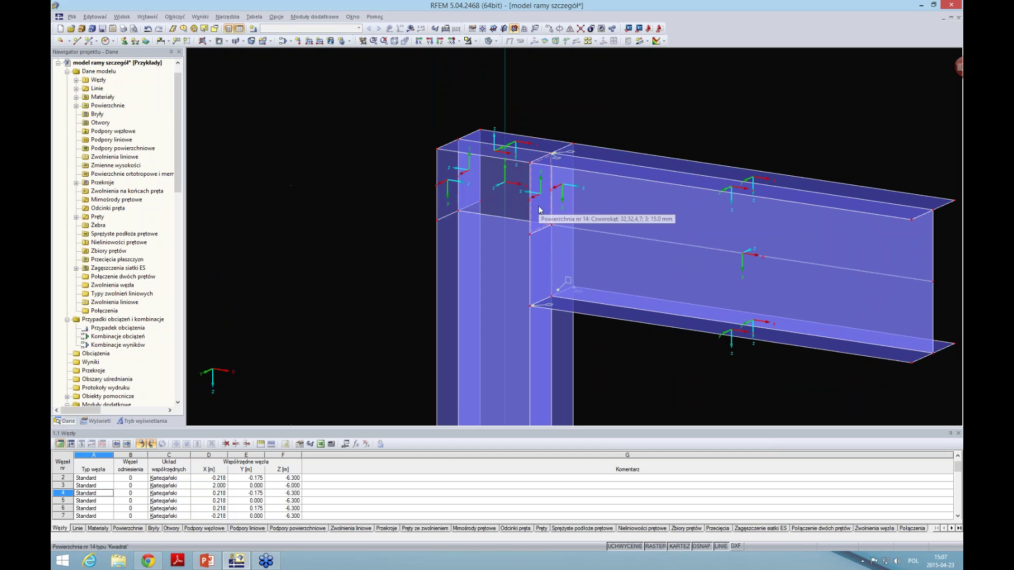
{"action": "scroll", "coordinate": [309, 201], "scroll_direction": "down", "scroll_amount": 1}
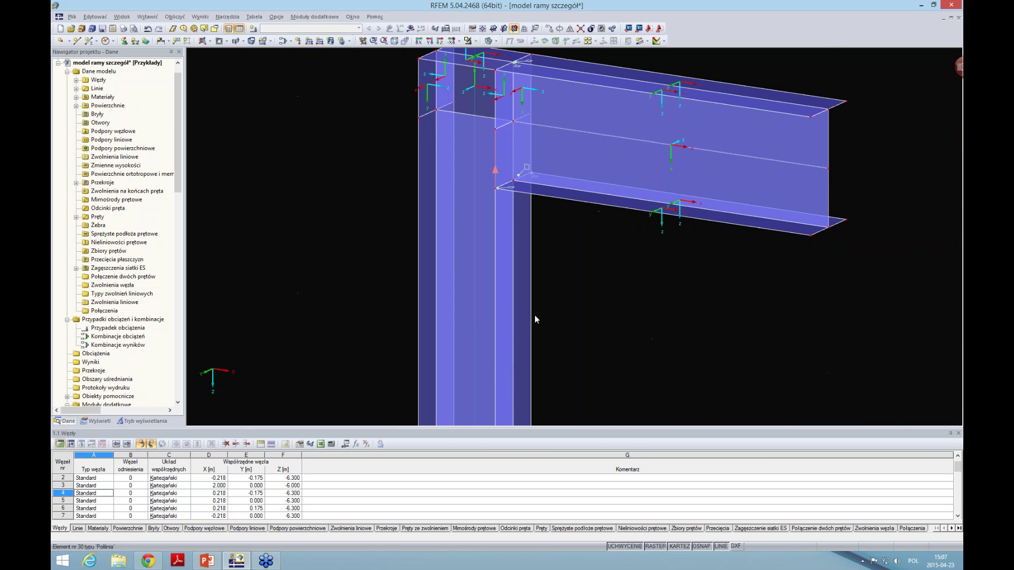
{"action": "scroll", "coordinate": [536, 317], "scroll_direction": "up", "scroll_amount": 5, "text": "ctrl"}
{"action": "scroll", "coordinate": [538, 336], "scroll_direction": "down", "scroll_amount": 3, "text": "ctrl"}
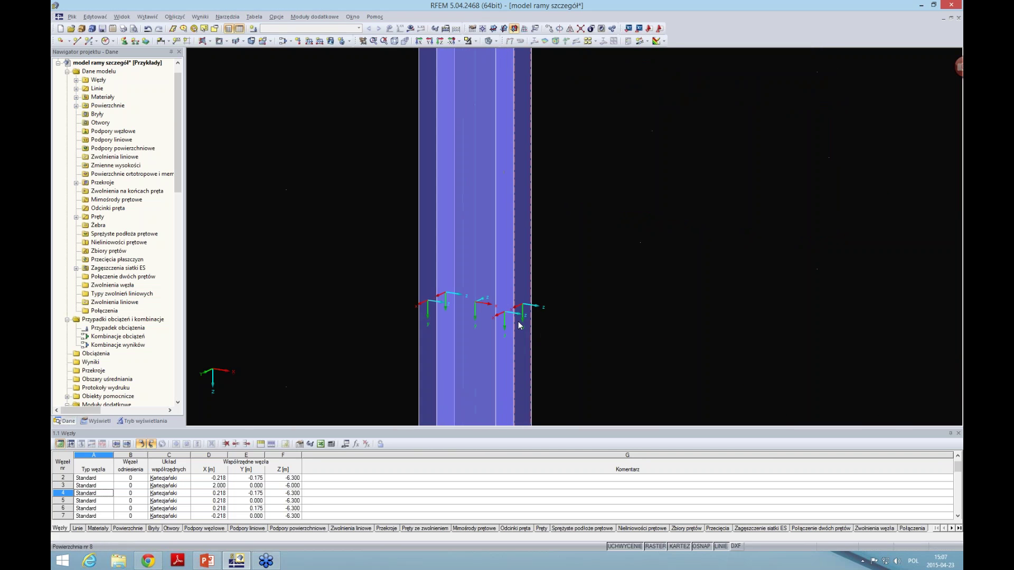
{"action": "scroll", "coordinate": [584, 215], "scroll_direction": "up", "scroll_amount": 5, "text": "ctrl"}
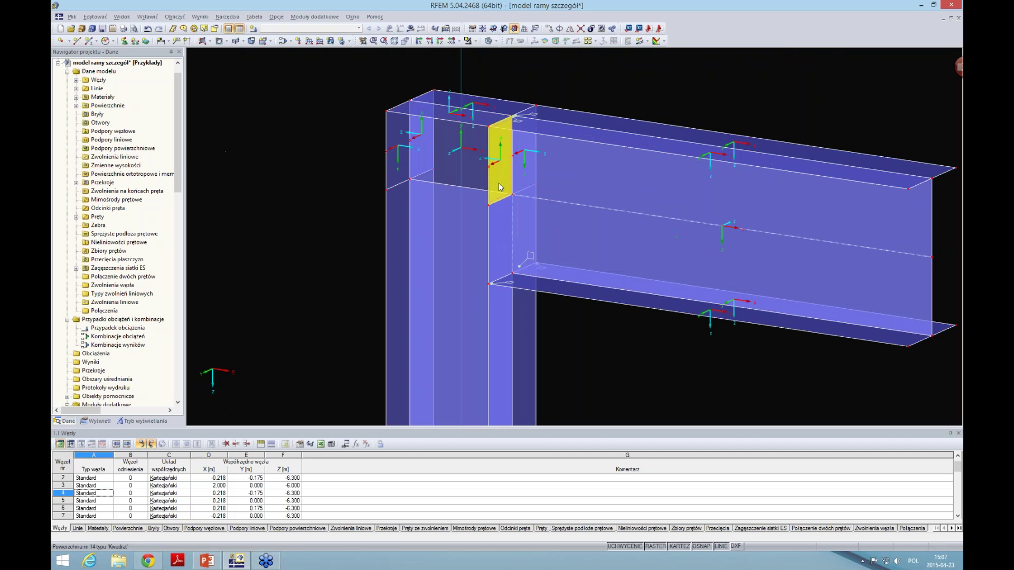
Step: Reverse the local axes of the small corner plate and the outer end plate
{"action": "right_click", "coordinate": [499, 183]}
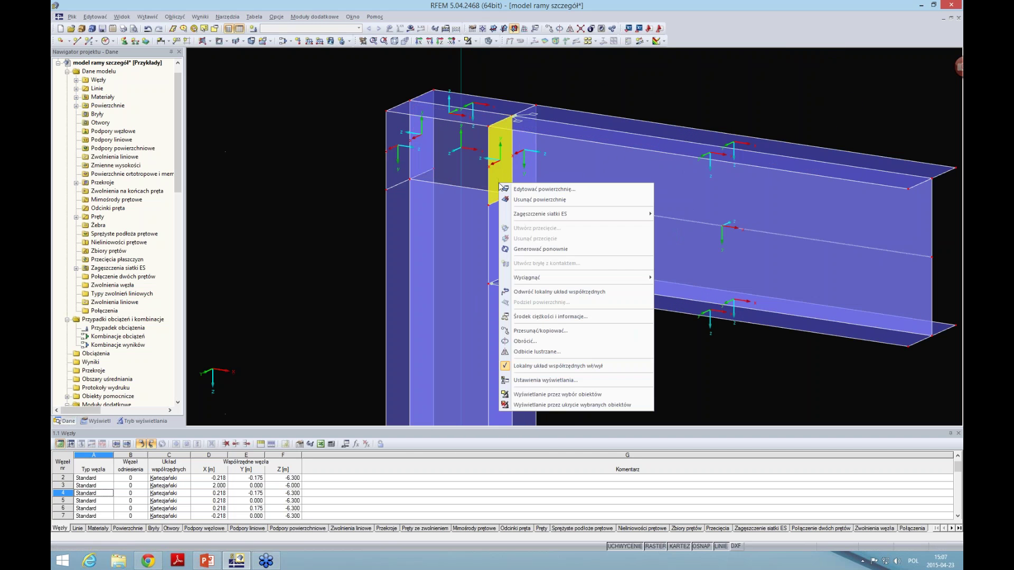
{"action": "left_click", "coordinate": [579, 292]}
{"action": "left_click", "coordinate": [315, 259]}
{"action": "scroll", "coordinate": [315, 259], "scroll_direction": "up", "scroll_amount": 2}
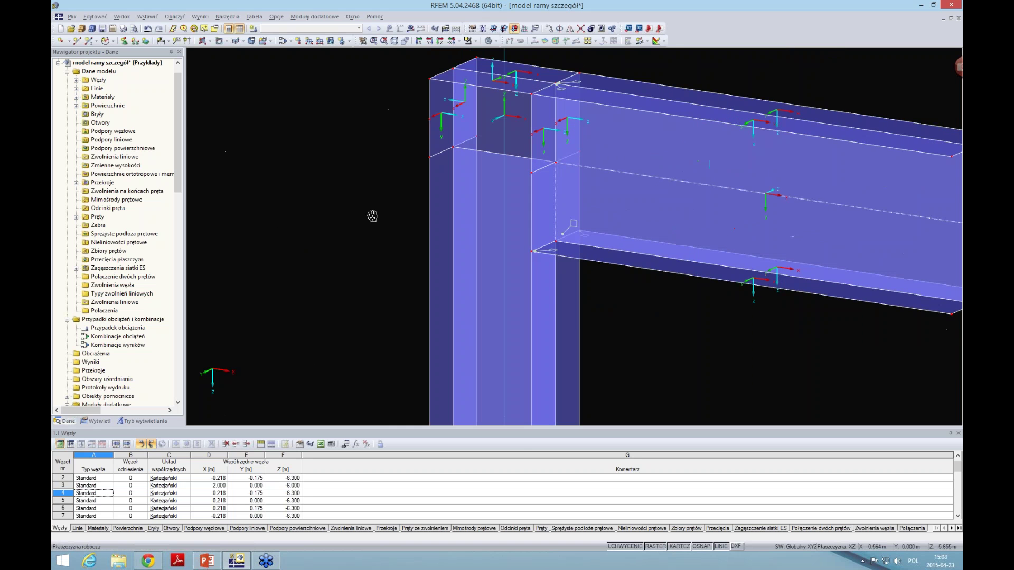
{"action": "scroll", "coordinate": [372, 218], "scroll_direction": "down", "scroll_amount": 2}
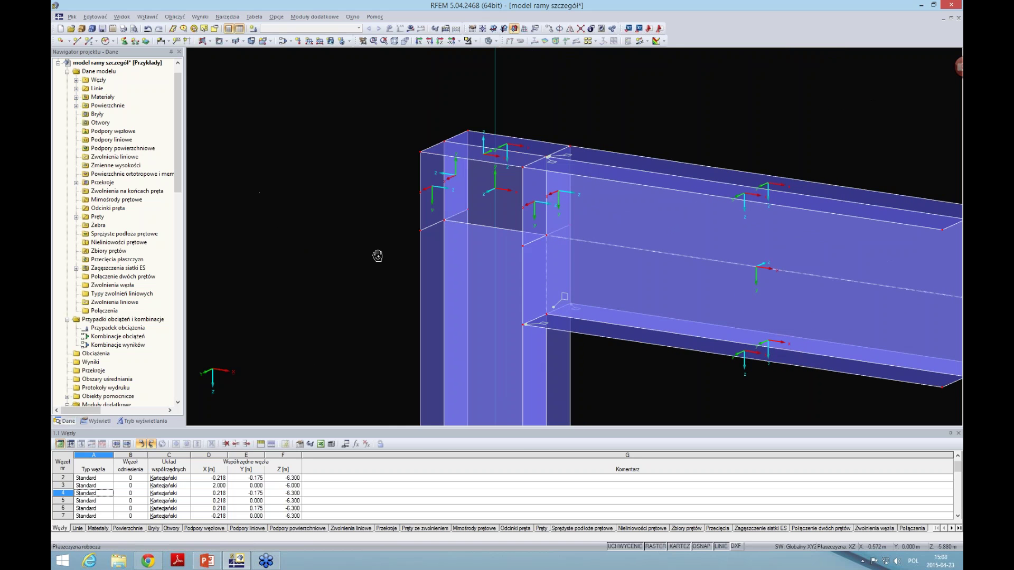
{"action": "middle_click_drag", "start_coordinate": [379, 253], "coordinate": [450, 270], "text": "ctrl"}
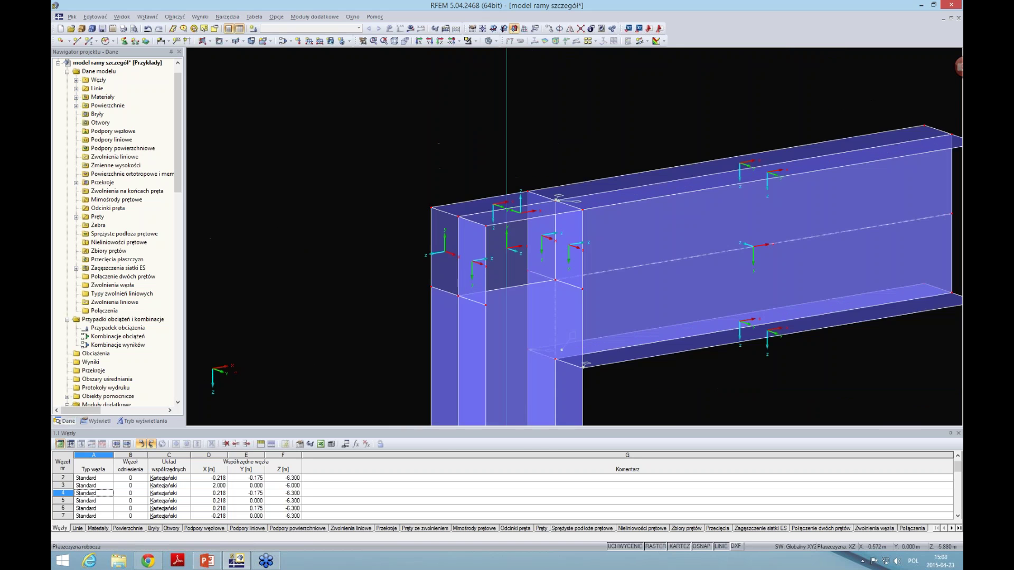
{"action": "right_click", "coordinate": [449, 271]}
{"action": "left_click", "coordinate": [508, 377]}
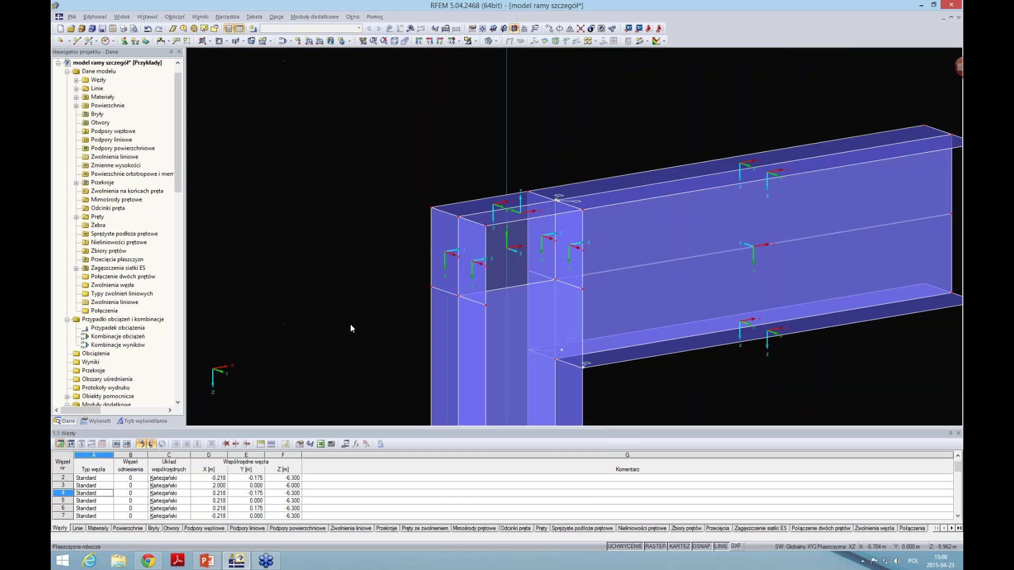
Step: Reverse the local axes of the top cap plate and the corner web panel
{"action": "mouse_move", "coordinate": [350, 324]}
{"action": "middle_mouse_down", "text": "ctrl"}
{"action": "mouse_move", "coordinate": [629, 348]}
{"action": "mouse_move", "coordinate": [576, 336]}
{"action": "middle_mouse_up", "text": "ctrl"}
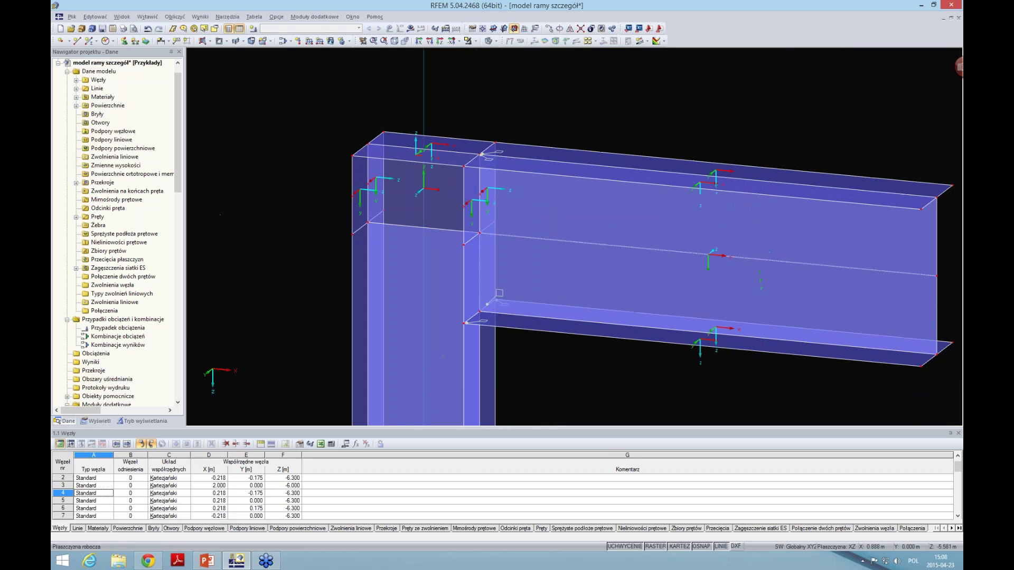
{"action": "right_click", "coordinate": [447, 157]}
{"action": "left_click", "coordinate": [526, 275]}
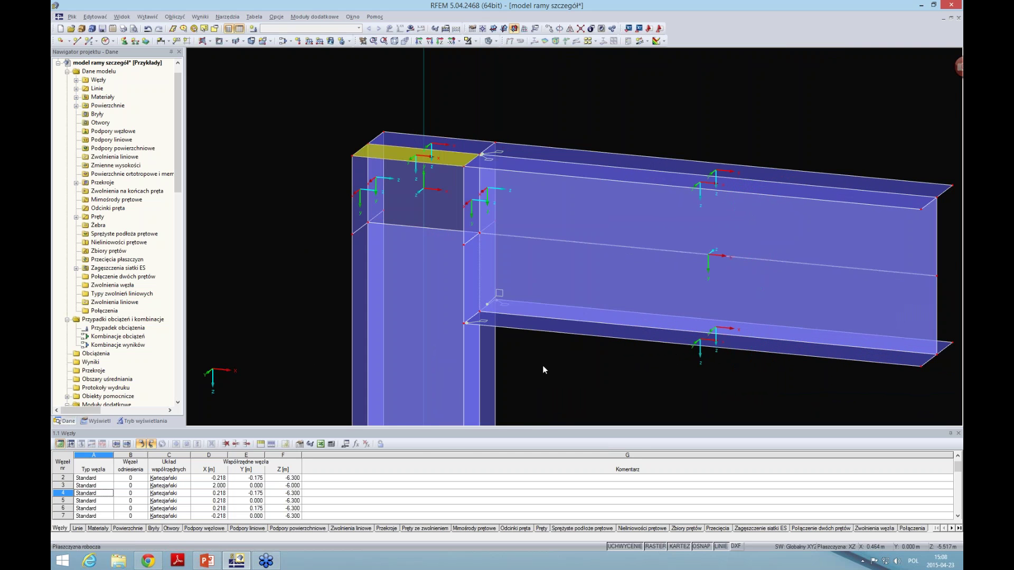
{"action": "scroll", "coordinate": [543, 366], "scroll_direction": "up", "scroll_amount": 3}
{"action": "scroll", "coordinate": [523, 296], "scroll_direction": "up", "scroll_amount": 3}
{"action": "scroll", "coordinate": [504, 224], "scroll_direction": "up", "scroll_amount": 3}
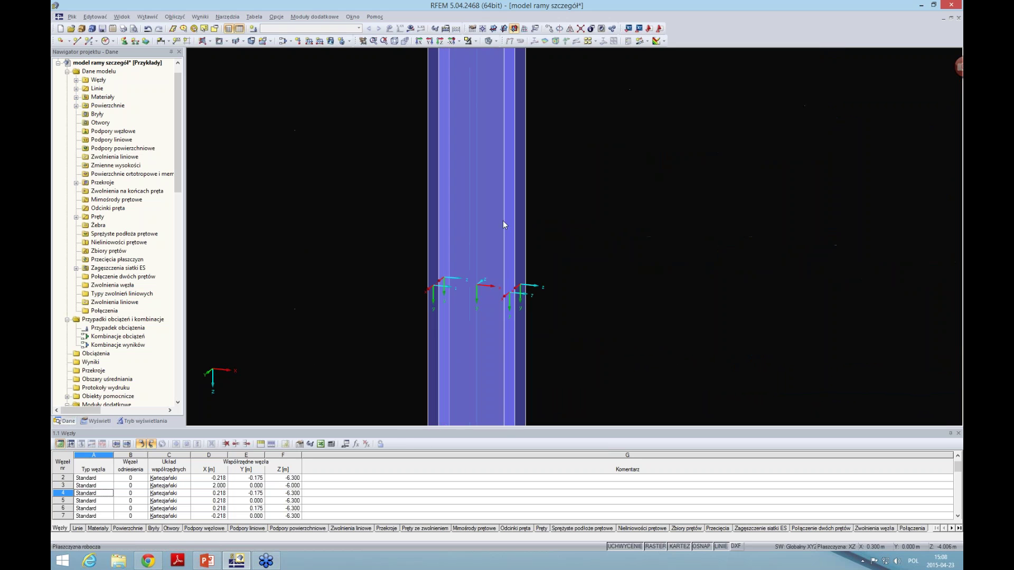
{"action": "scroll", "coordinate": [557, 259], "scroll_direction": "down", "scroll_amount": 3}
{"action": "scroll", "coordinate": [544, 271], "scroll_direction": "down", "scroll_amount": 2}
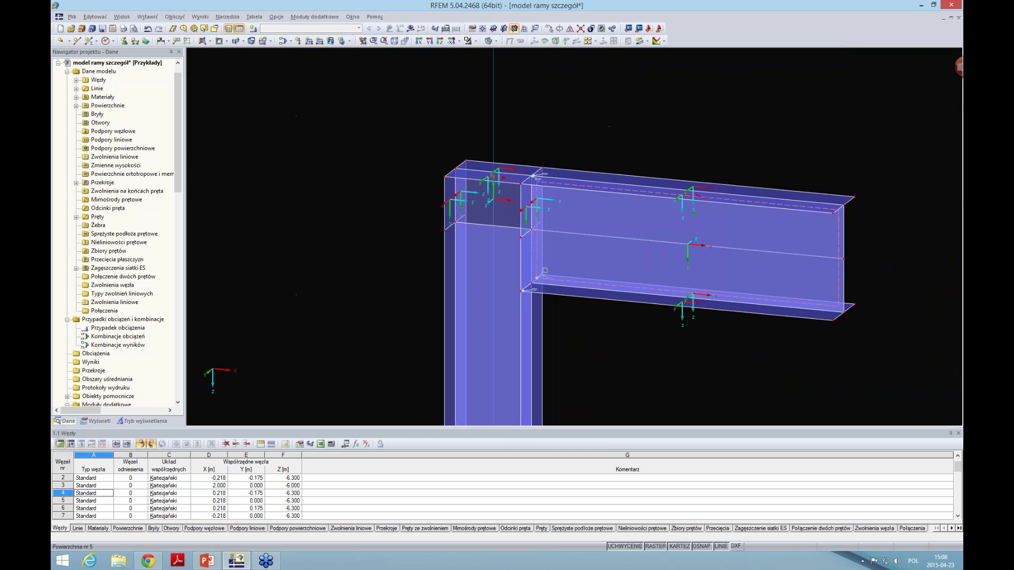
{"action": "scroll", "coordinate": [500, 215], "scroll_direction": "up", "scroll_amount": 2}
{"action": "right_click", "coordinate": [508, 217]}
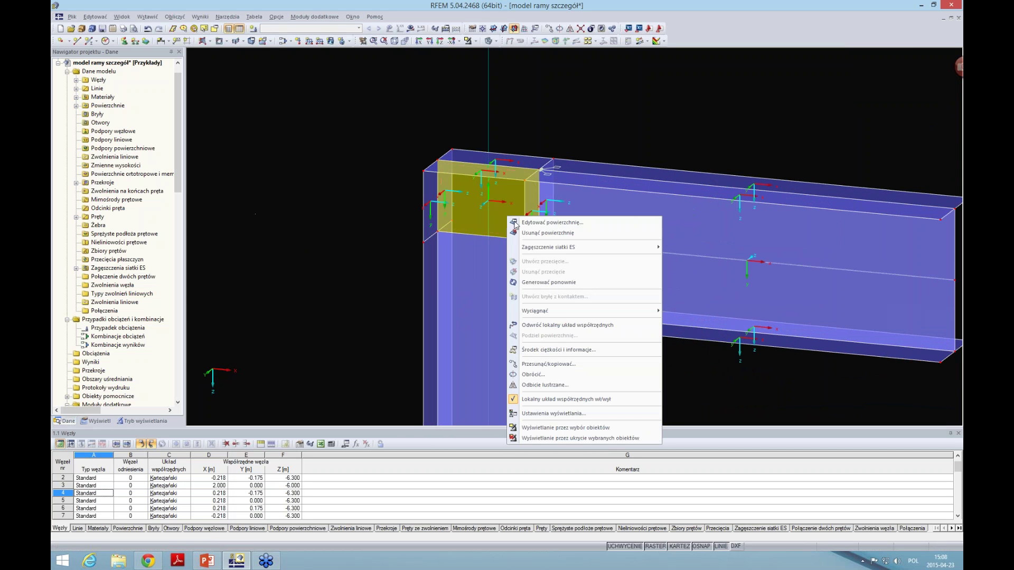
{"action": "left_click", "coordinate": [568, 325]}
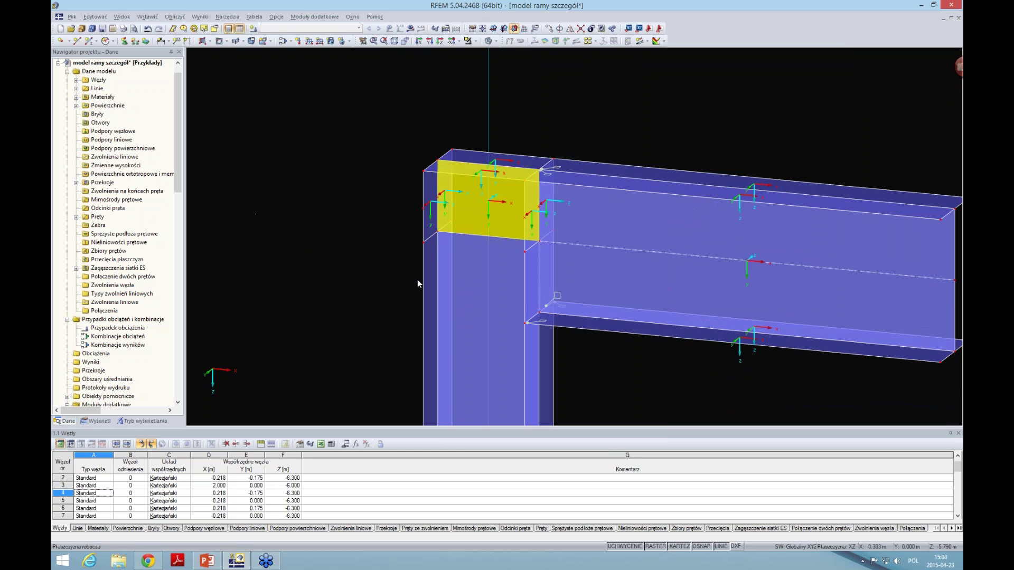
Step: Pan and zoom toward the beam's bottom flange, then recentre the frame corner
{"action": "middle_click_drag", "start_coordinate": [399, 281], "coordinate": [344, 180]}
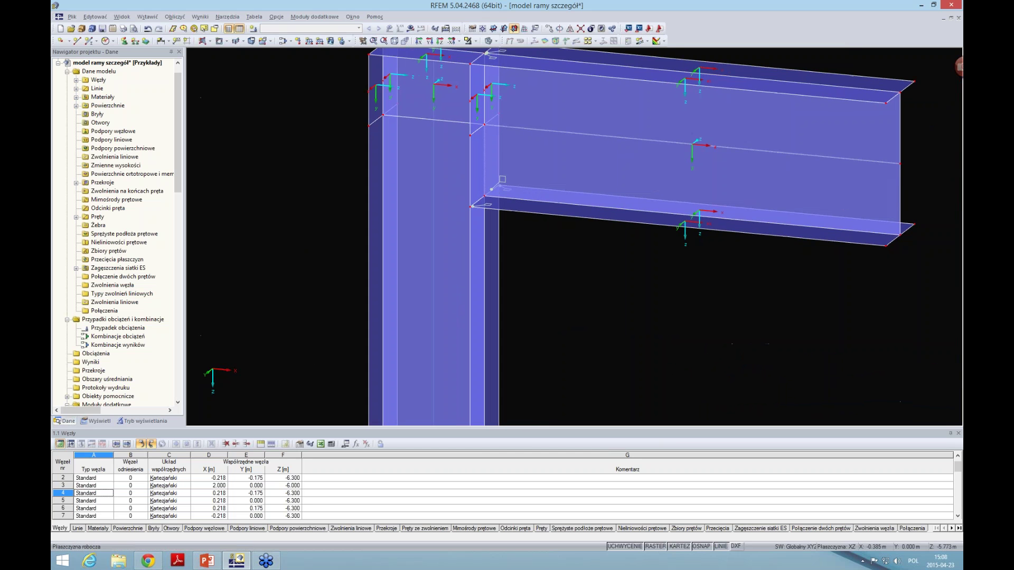
{"action": "scroll", "coordinate": [345, 179], "scroll_direction": "down", "scroll_amount": 1}
{"action": "middle_click_drag", "start_coordinate": [523, 330], "coordinate": [523, 208]}
{"action": "scroll", "coordinate": [525, 237], "scroll_direction": "down", "scroll_amount": 1}
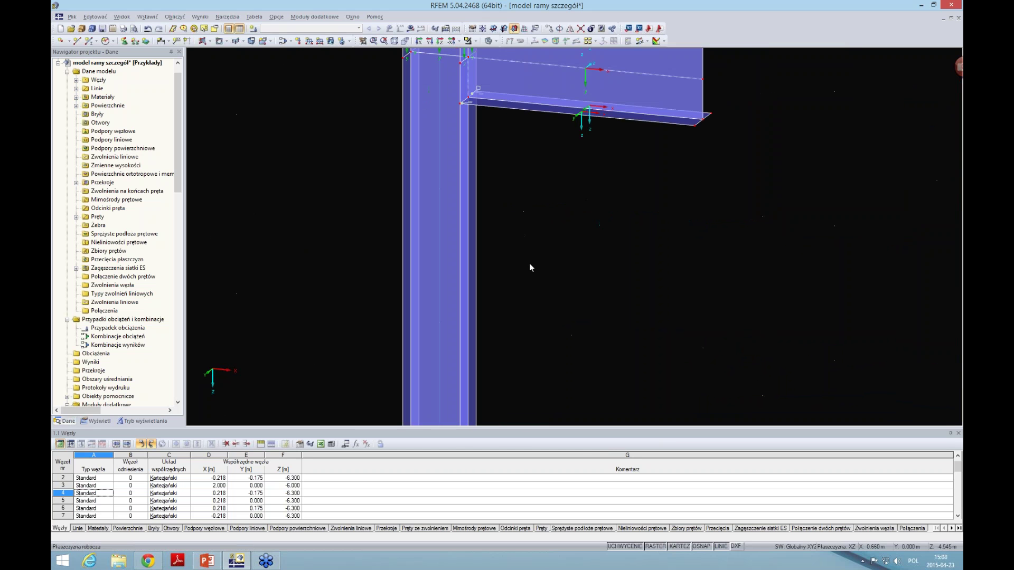
{"action": "scroll", "coordinate": [531, 267], "scroll_direction": "down", "scroll_amount": 1}
{"action": "scroll", "coordinate": [511, 375], "scroll_direction": "up", "scroll_amount": 1}
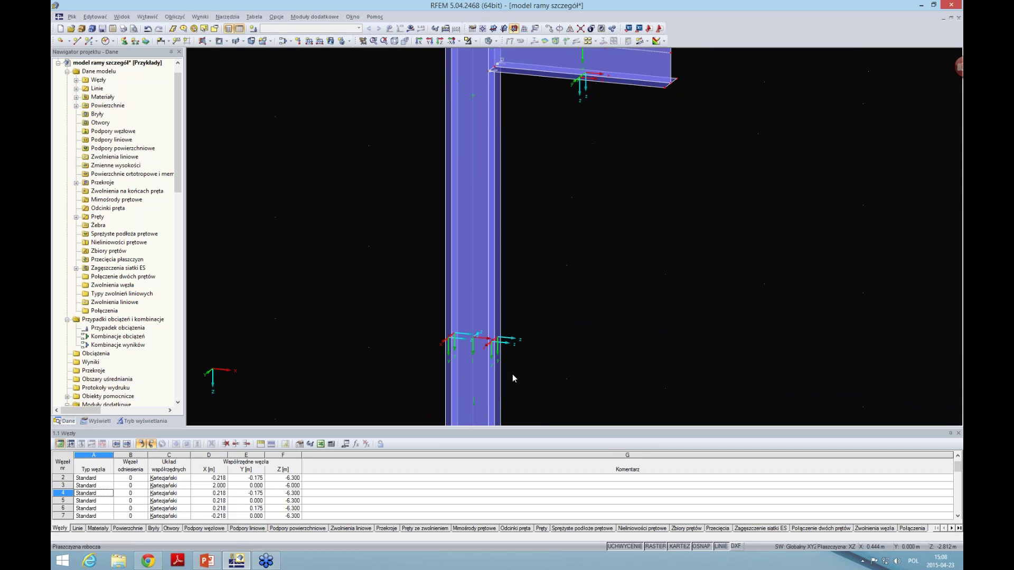
{"action": "scroll", "coordinate": [512, 389], "scroll_direction": "up", "scroll_amount": 1}
{"action": "scroll", "coordinate": [510, 386], "scroll_direction": "down", "scroll_amount": 2}
{"action": "scroll", "coordinate": [528, 244], "scroll_direction": "up", "scroll_amount": 1}
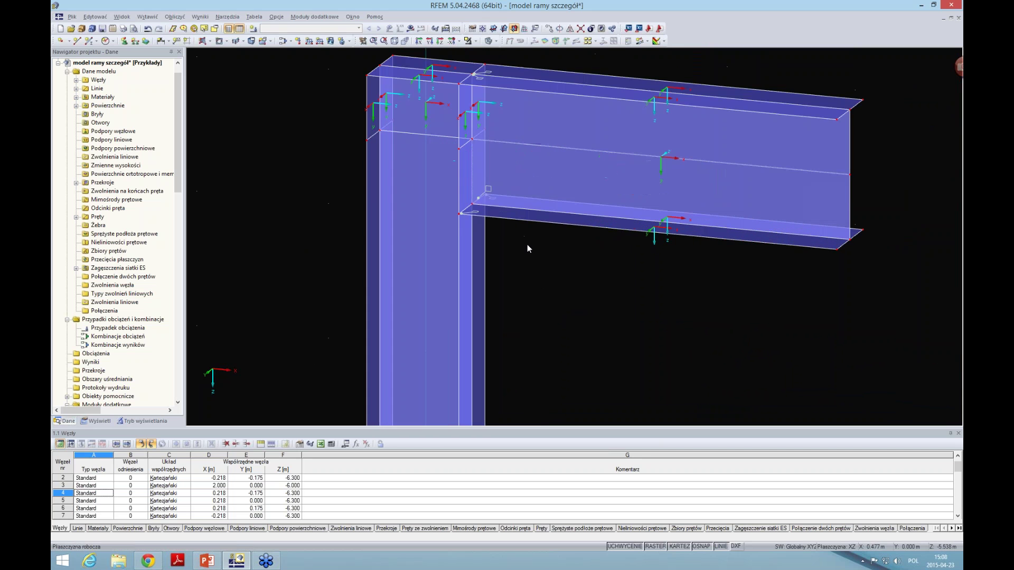
{"action": "middle_click_drag", "start_coordinate": [527, 244], "coordinate": [527, 316]}
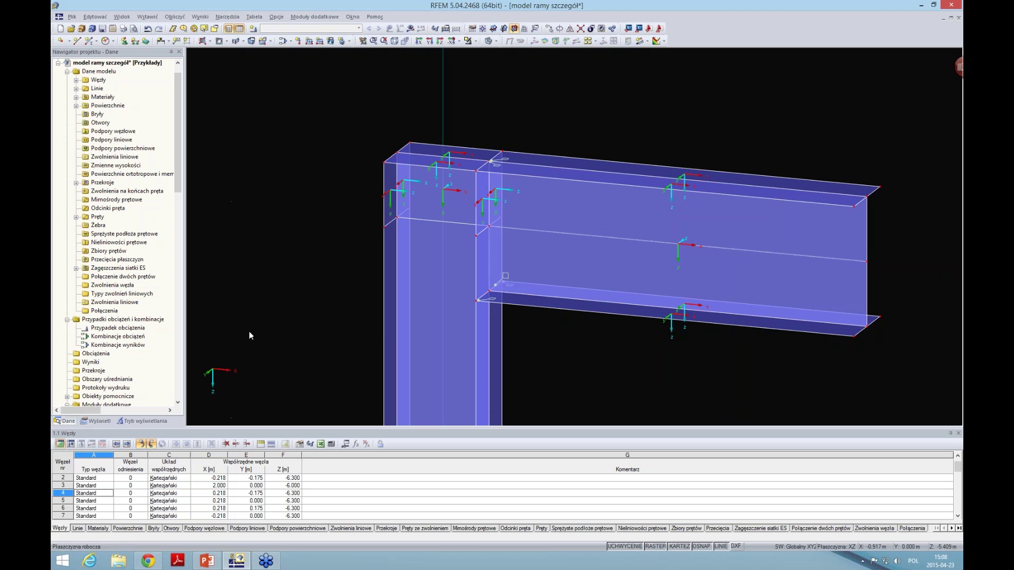
{"action": "middle_click_drag", "start_coordinate": [579, 389], "coordinate": [541, 322]}
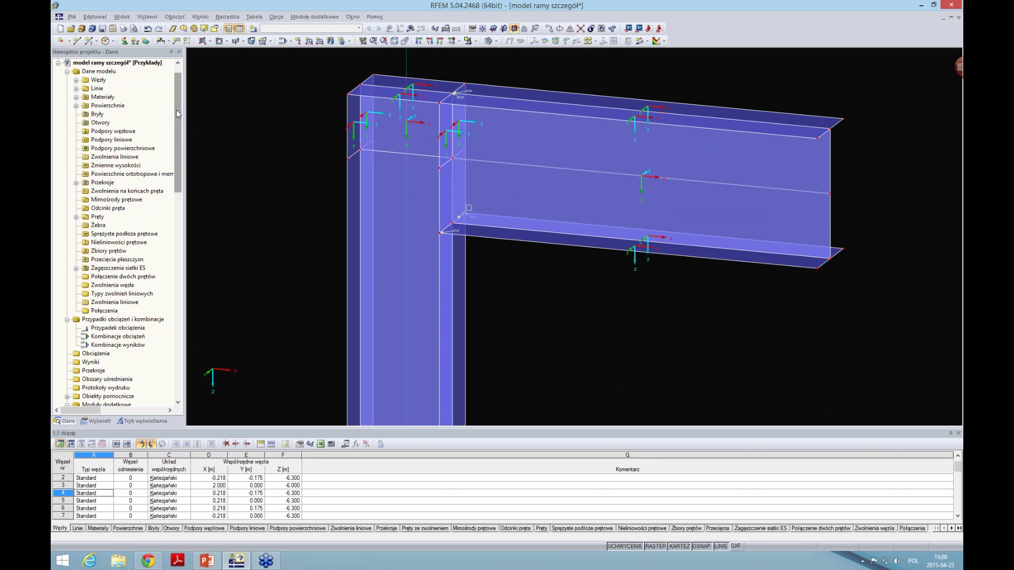
Step: Place a first new node on the frame near the joint
{"action": "left_click", "coordinate": [60, 40]}
{"action": "scroll", "coordinate": [407, 136], "scroll_direction": "up", "scroll_amount": 3}
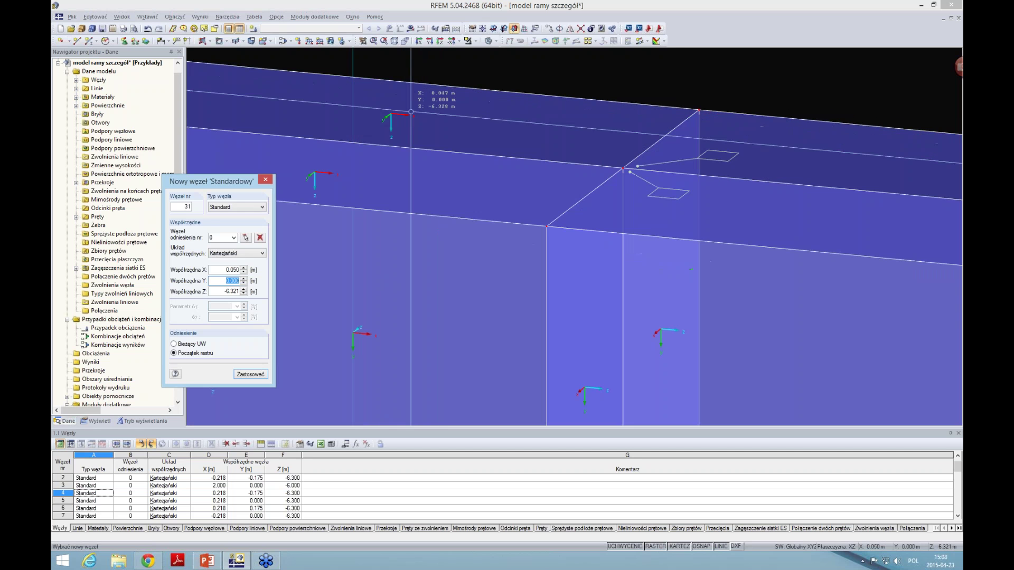
{"action": "scroll", "coordinate": [407, 136], "scroll_direction": "down", "scroll_amount": 3}
{"action": "left_click", "coordinate": [407, 138]}
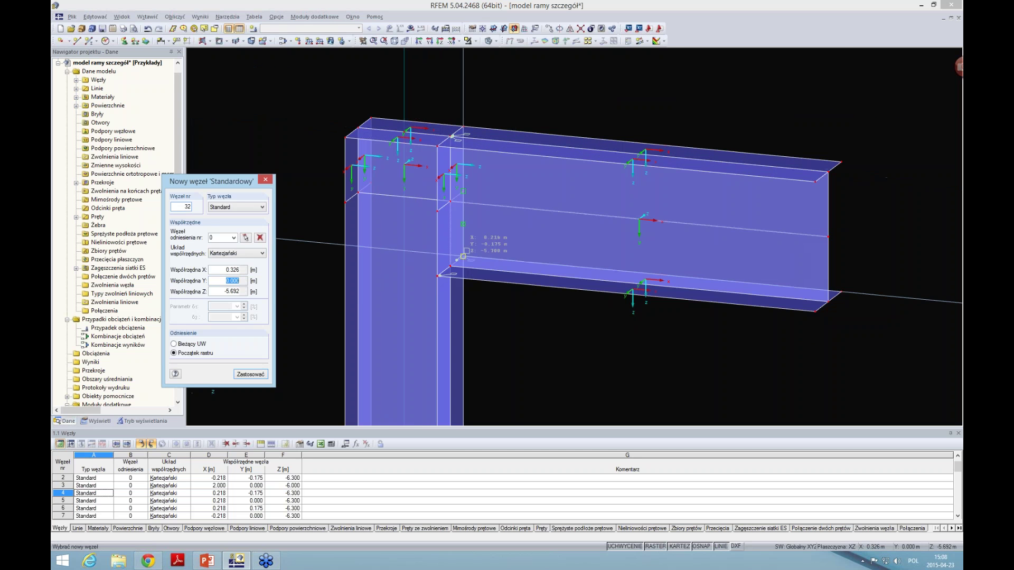
Step: Place node 32 partway down the column, near X 0.511 m, Z −2.926 m, and finish
{"action": "scroll", "coordinate": [526, 281], "scroll_direction": "down", "scroll_amount": 2}
{"action": "scroll", "coordinate": [517, 238], "scroll_direction": "down", "scroll_amount": 2}
{"action": "scroll", "coordinate": [486, 221], "scroll_direction": "up", "scroll_amount": 2}
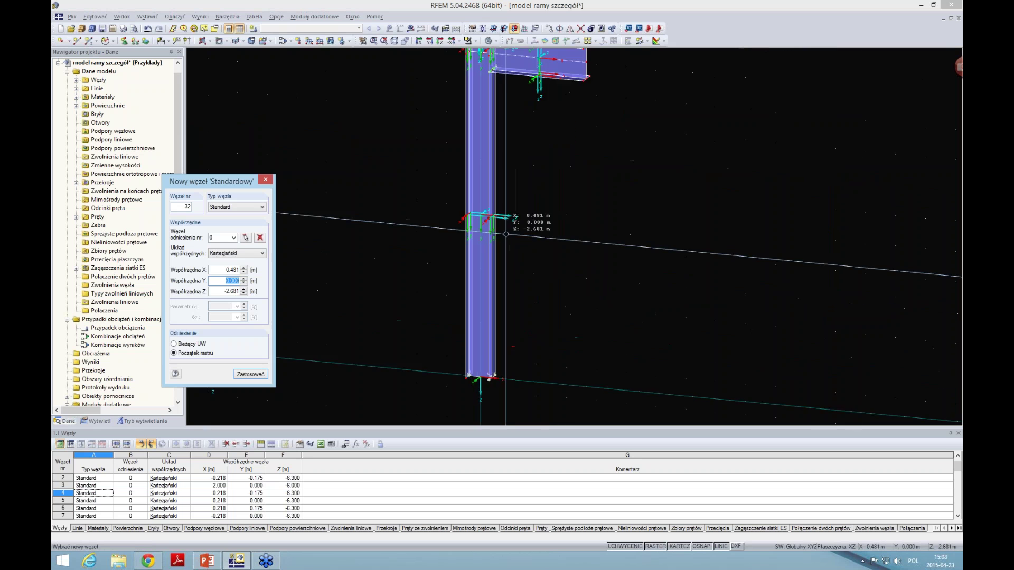
{"action": "scroll", "coordinate": [481, 210], "scroll_direction": "up", "scroll_amount": 4}
{"action": "scroll", "coordinate": [481, 210], "scroll_direction": "up", "scroll_amount": 2}
{"action": "scroll", "coordinate": [507, 264], "scroll_direction": "down", "scroll_amount": 4}
{"action": "scroll", "coordinate": [517, 284], "scroll_direction": "up", "scroll_amount": 1}
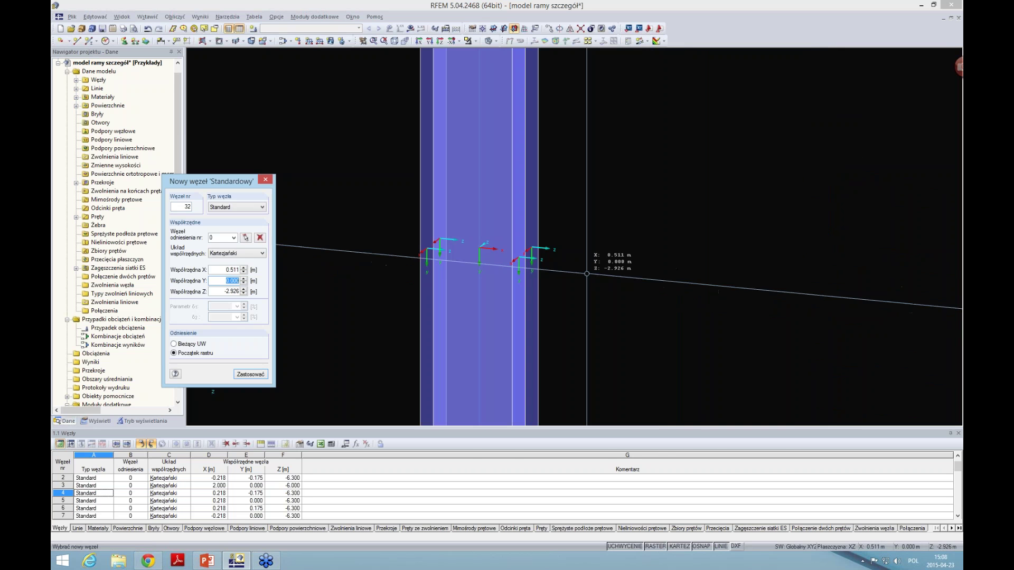
{"action": "left_click", "coordinate": [517, 285]}
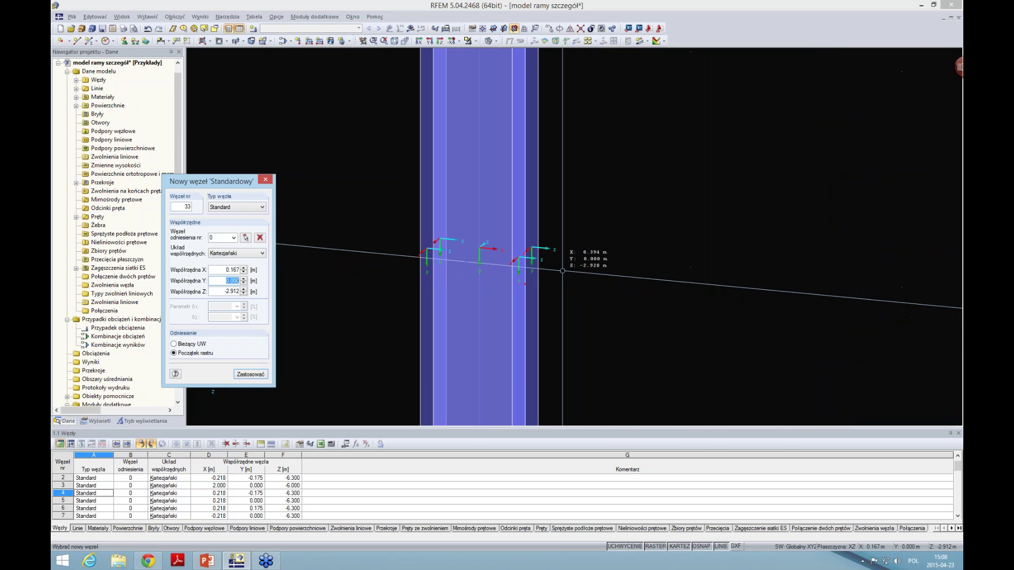
{"action": "left_click", "coordinate": [267, 180]}
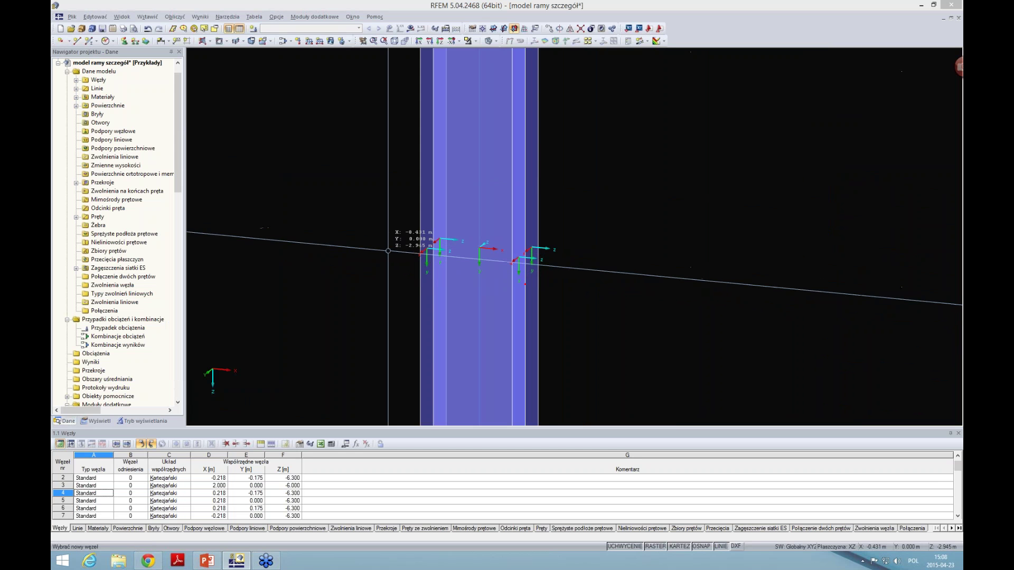
{"action": "scroll", "coordinate": [612, 326], "scroll_direction": "down", "scroll_amount": 2}
{"action": "scroll", "coordinate": [655, 224], "scroll_direction": "down", "scroll_amount": 2}
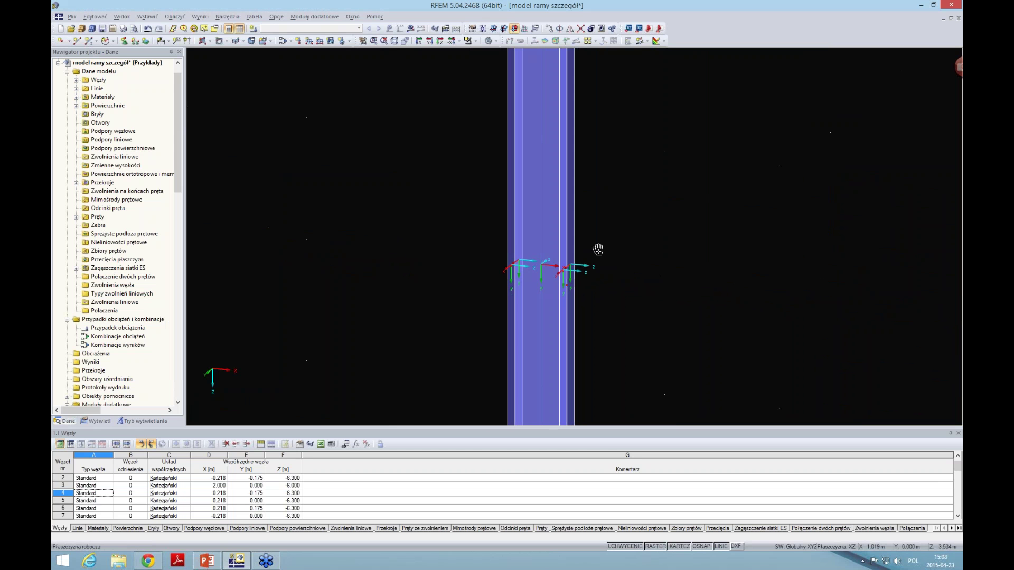
{"action": "scroll", "coordinate": [313, 196], "scroll_direction": "down", "scroll_amount": 1}
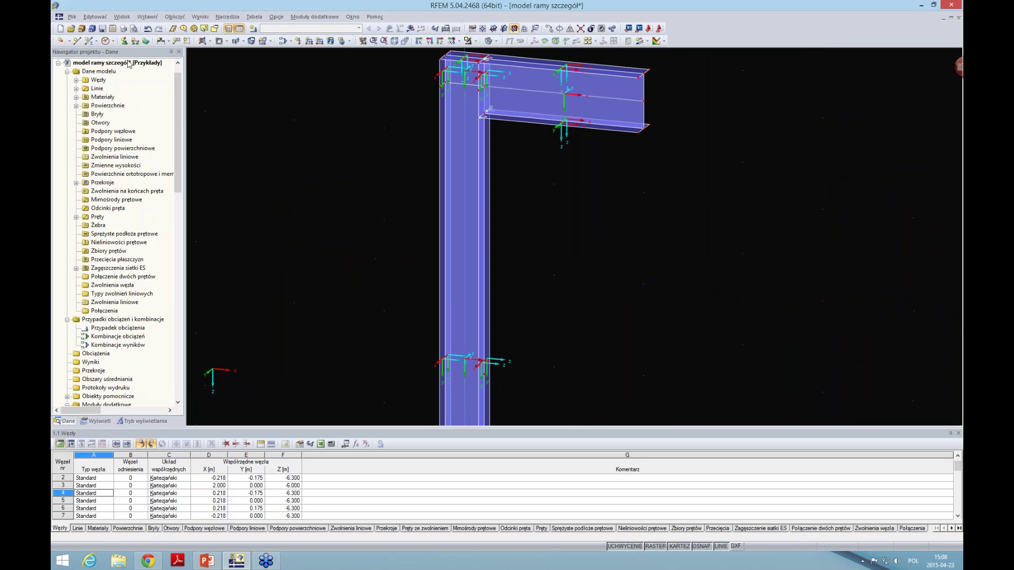
Step: Apply fixed line supports to the bottom edge lines at the column base
{"action": "left_click", "coordinate": [135, 41]}
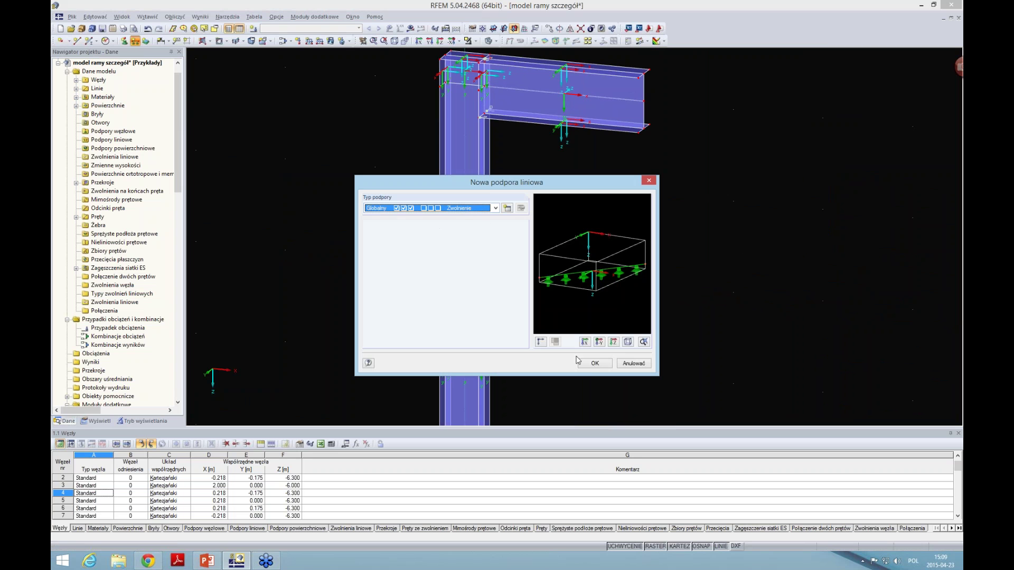
{"action": "left_click", "coordinate": [592, 363]}
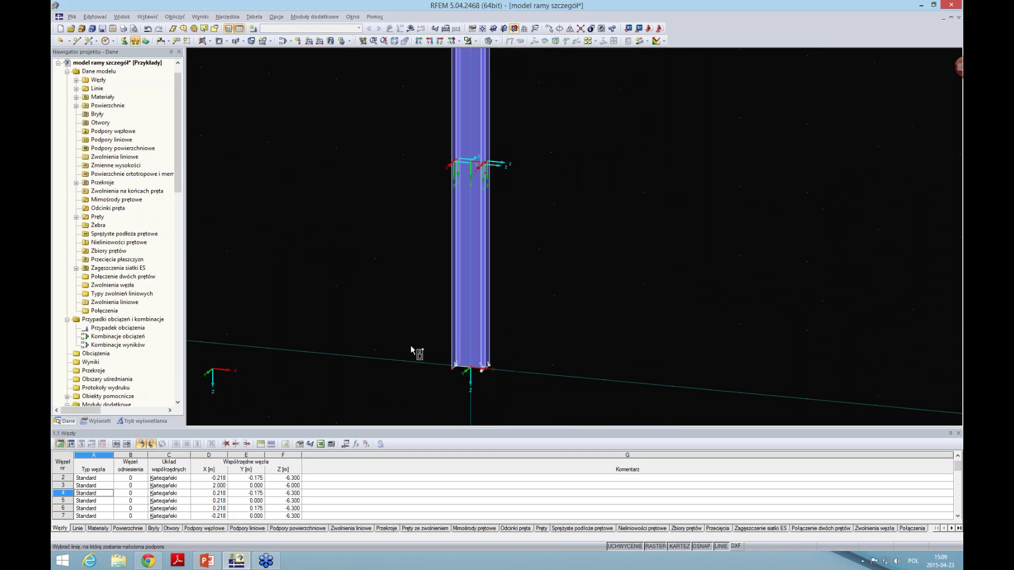
{"action": "left_click_drag", "start_coordinate": [417, 327], "coordinate": [533, 389]}
{"action": "scroll", "coordinate": [435, 365], "scroll_direction": "up", "scroll_amount": 2}
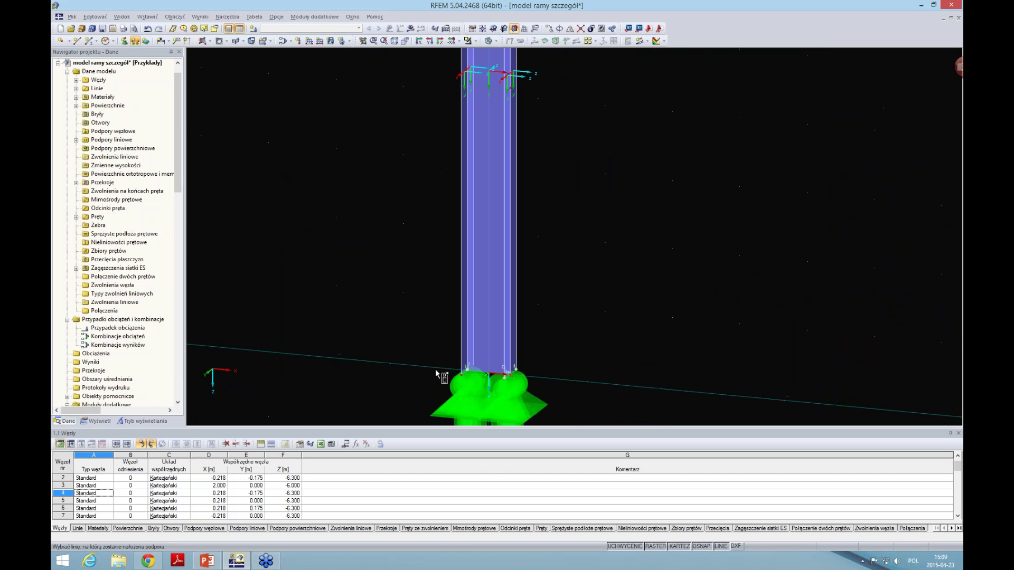
{"action": "middle_click_drag", "start_coordinate": [462, 194], "coordinate": [390, 279]}
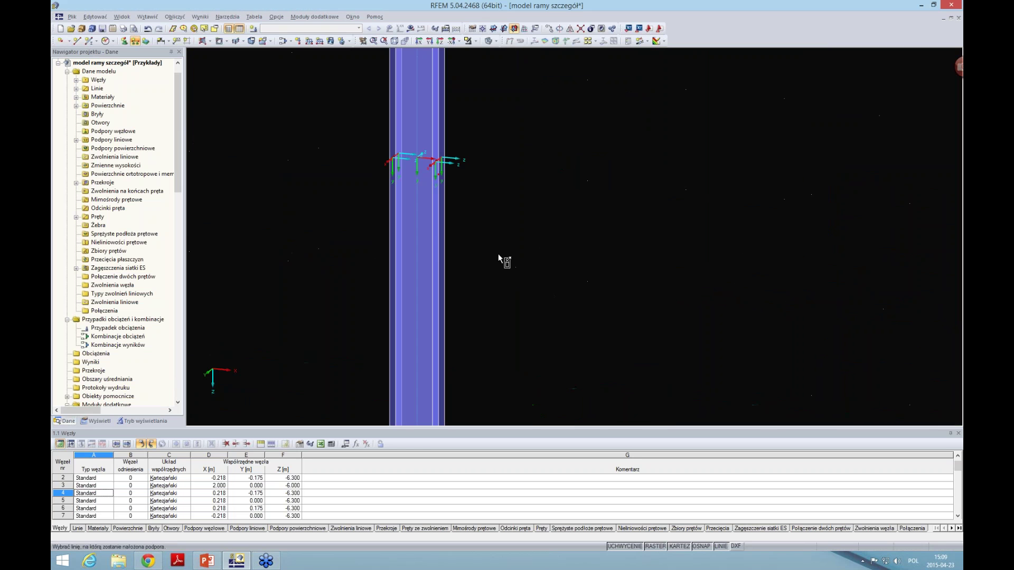
Step: Create nodal support 1 restraining only uY, with uX, uZ and φZ released
{"action": "key", "text": "Escape"}
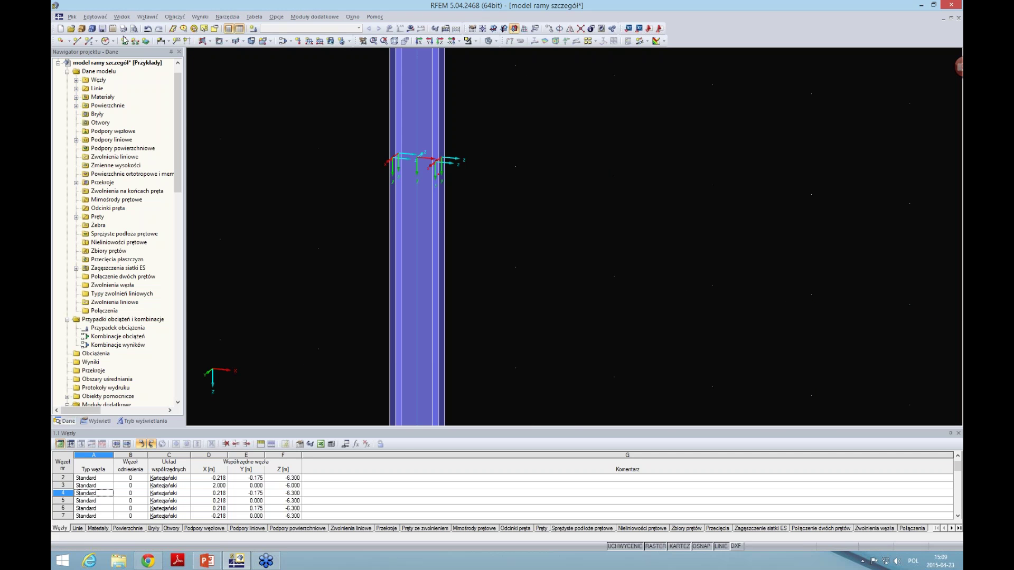
{"action": "left_click", "coordinate": [125, 41]}
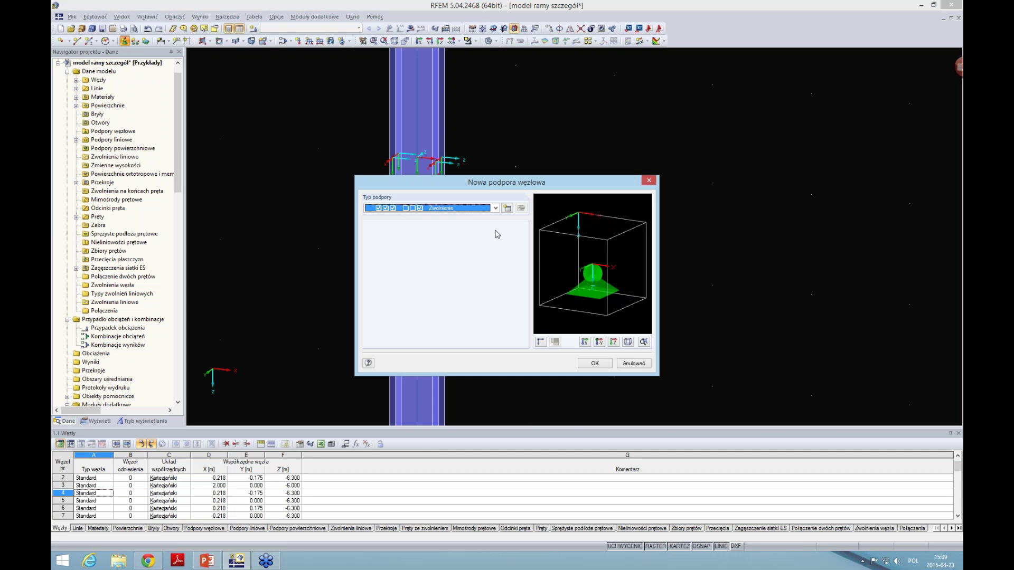
{"action": "left_click", "coordinate": [507, 209]}
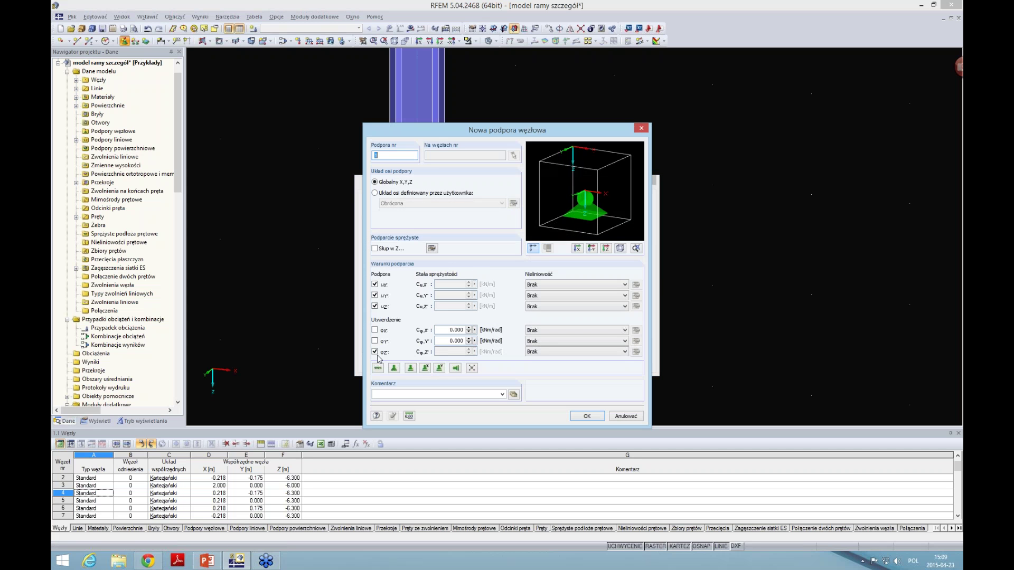
{"action": "left_click", "coordinate": [375, 352]}
{"action": "left_click", "coordinate": [375, 306]}
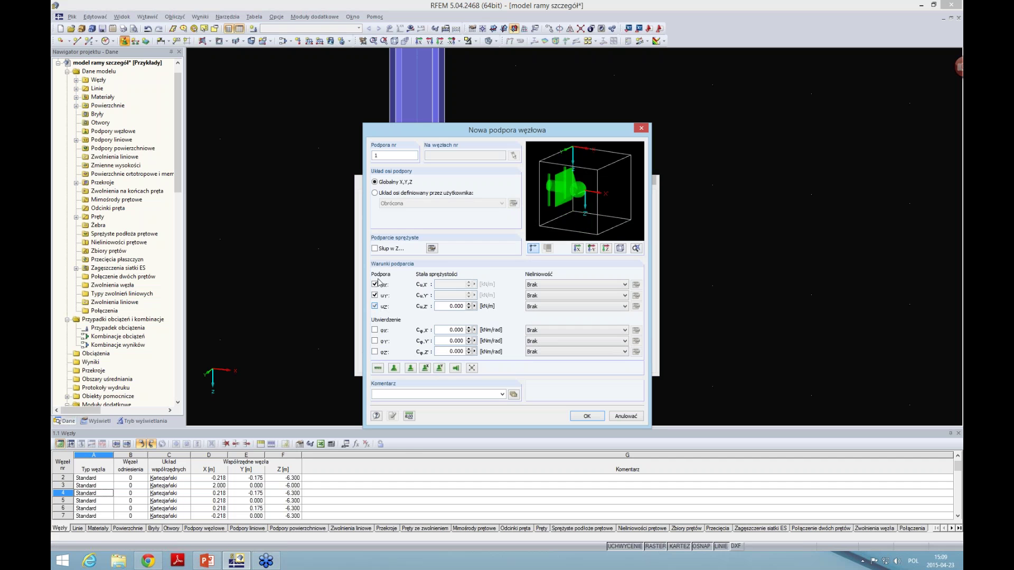
{"action": "left_click", "coordinate": [375, 284]}
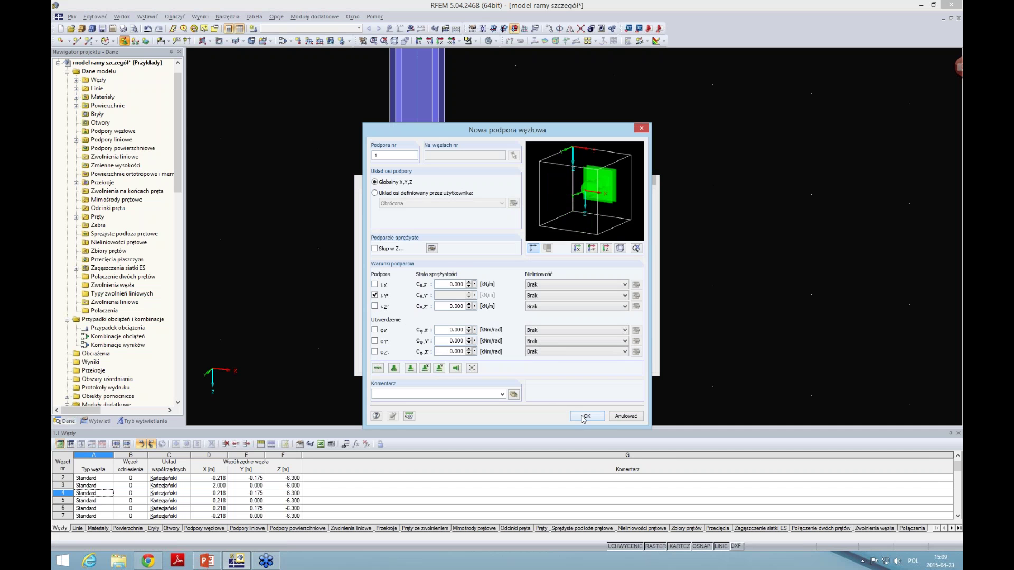
{"action": "left_click", "coordinate": [585, 416]}
{"action": "left_click", "coordinate": [595, 365]}
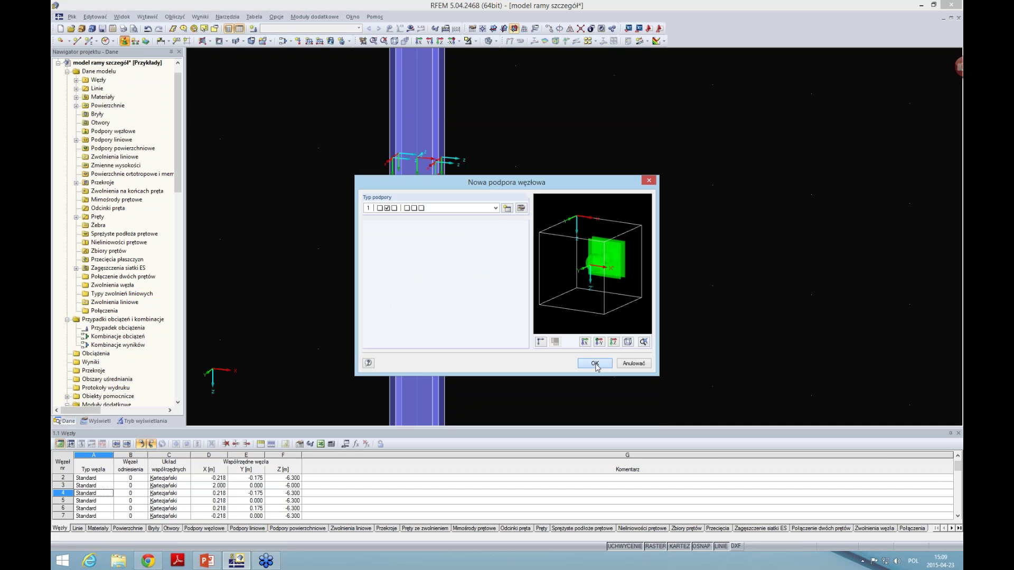
{"action": "scroll", "coordinate": [560, 274], "scroll_direction": "down", "scroll_amount": 2}
{"action": "scroll", "coordinate": [528, 253], "scroll_direction": "up", "scroll_amount": 3}
{"action": "scroll", "coordinate": [464, 211], "scroll_direction": "up", "scroll_amount": 2}
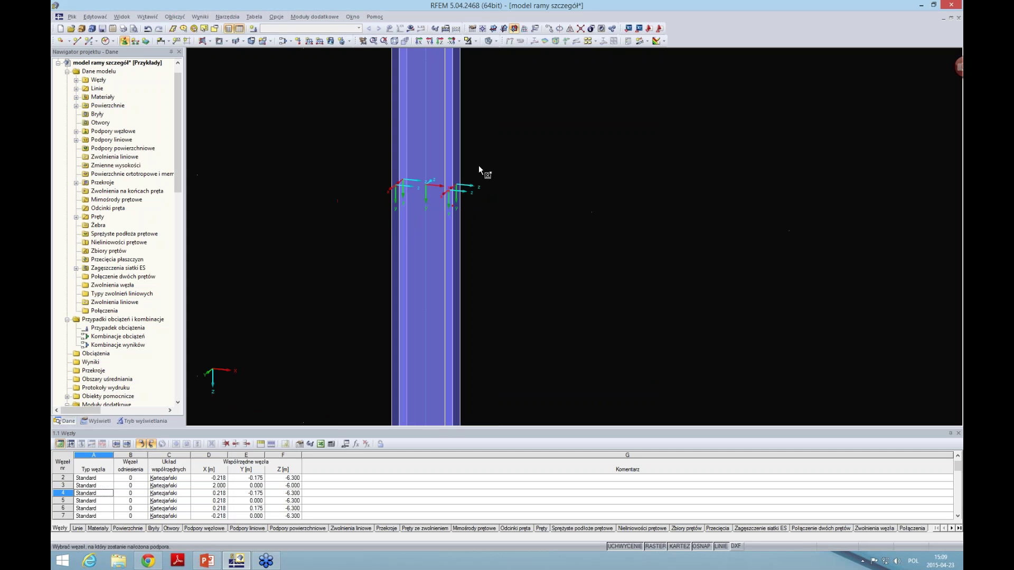
Step: Assign Y-only supports to the column top node and both beam-end nodes
{"action": "scroll", "coordinate": [471, 270], "scroll_direction": "down", "scroll_amount": 3}
{"action": "scroll", "coordinate": [417, 135], "scroll_direction": "up", "scroll_amount": 2}
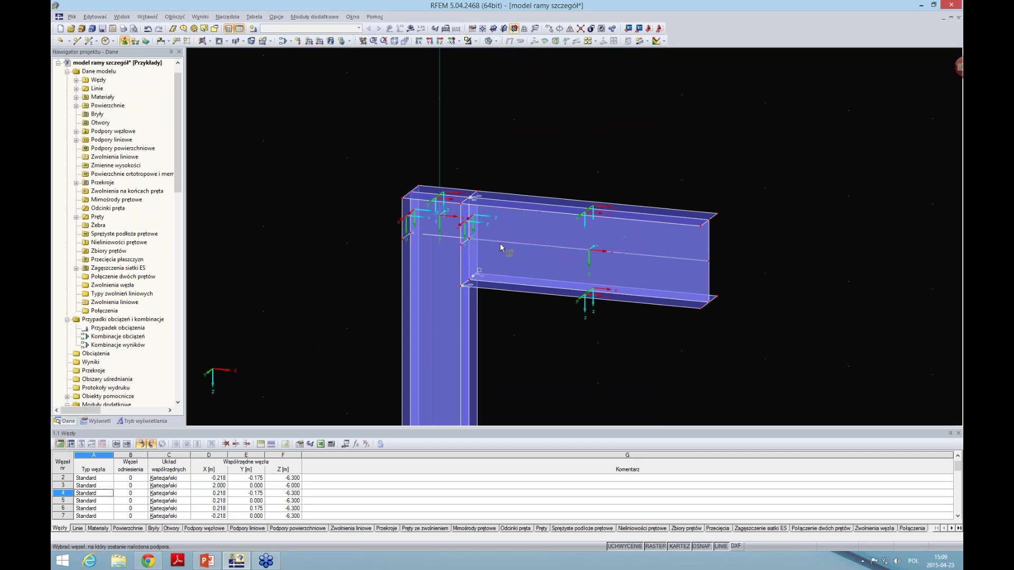
{"action": "left_click", "coordinate": [447, 198]}
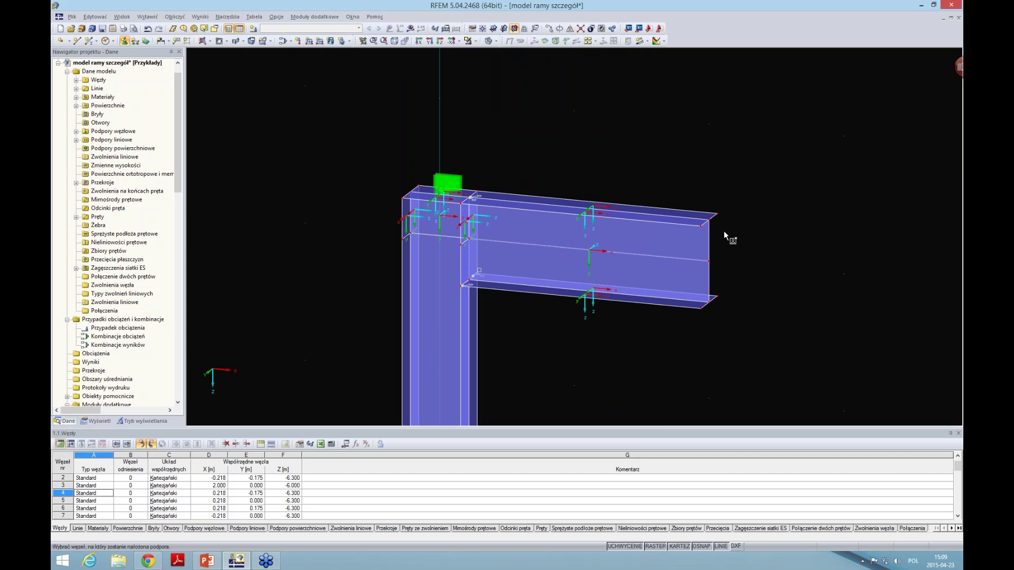
{"action": "left_click", "coordinate": [713, 218]}
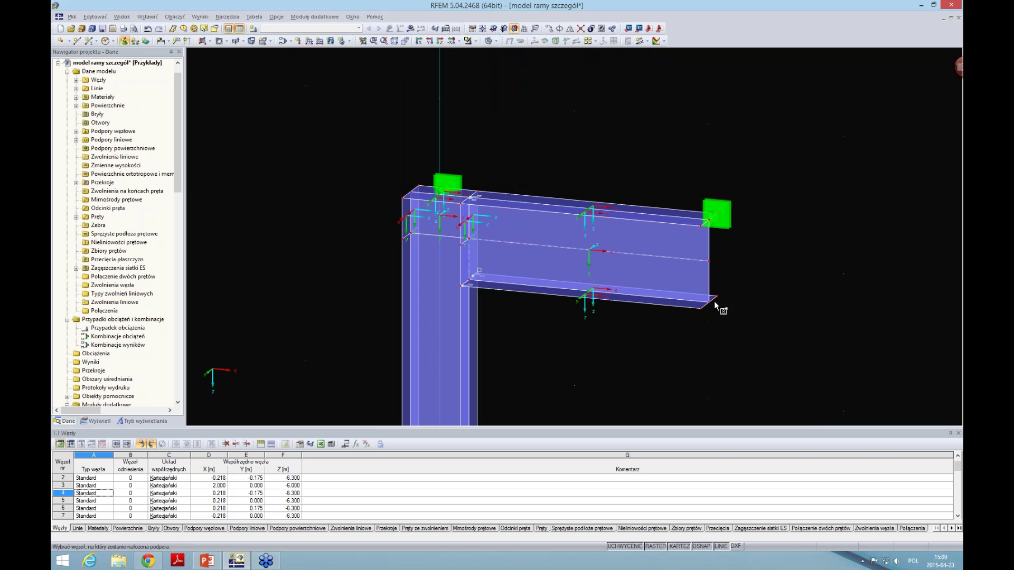
{"action": "left_click", "coordinate": [705, 302]}
Step: Add a Y-only support at the mid-column node, finish, and recentre the frame corner
{"action": "middle_click_drag", "start_coordinate": [620, 329], "coordinate": [600, 275]}
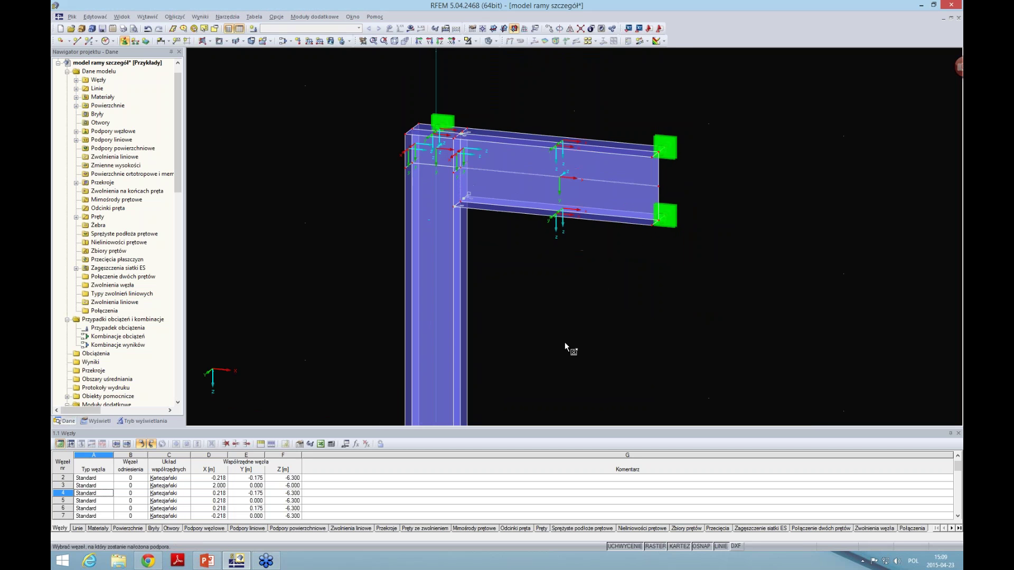
{"action": "middle_click_drag", "start_coordinate": [566, 347], "coordinate": [501, 220]}
{"action": "scroll", "coordinate": [499, 222], "scroll_direction": "up", "scroll_amount": 3}
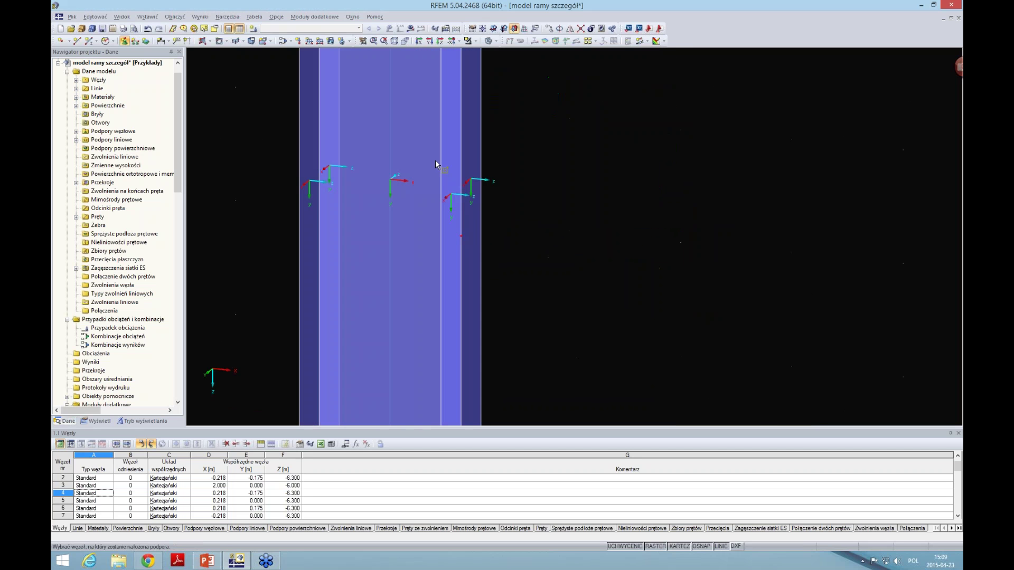
{"action": "left_click", "coordinate": [460, 236]}
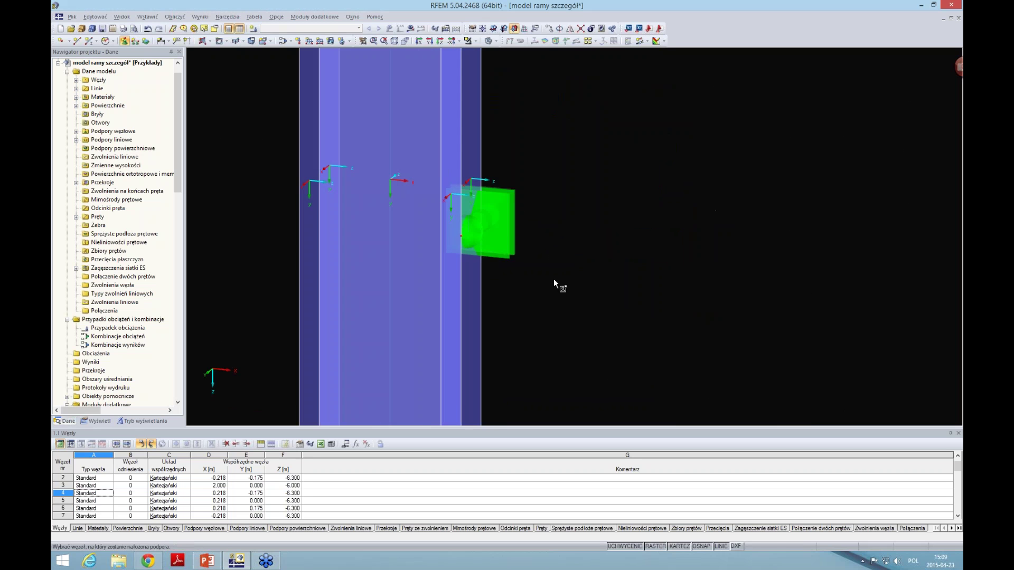
{"action": "scroll", "coordinate": [553, 279], "scroll_direction": "down", "scroll_amount": 2}
{"action": "key", "text": "Escape"}
{"action": "scroll", "coordinate": [652, 226], "scroll_direction": "down", "scroll_amount": 5}
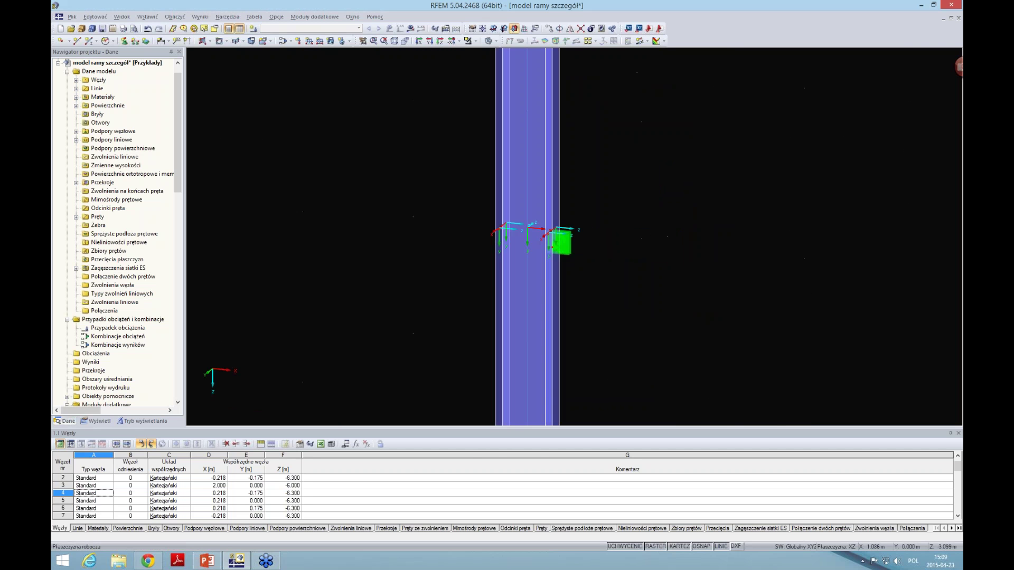
{"action": "mouse_move", "coordinate": [698, 166]}
{"action": "middle_mouse_down"}
{"action": "mouse_move", "coordinate": [581, 211]}
{"action": "mouse_move", "coordinate": [551, 269]}
{"action": "middle_mouse_up"}
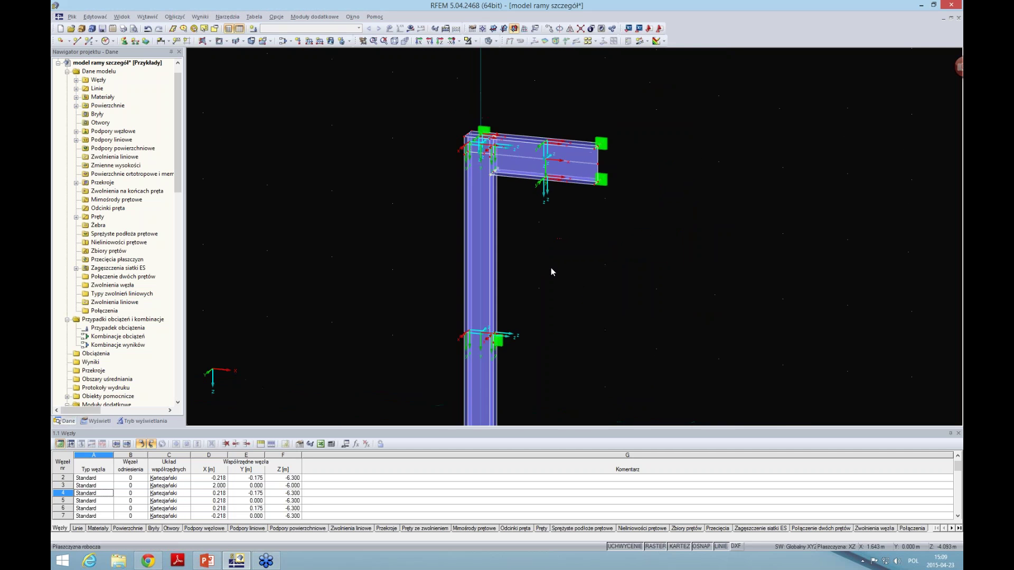
{"action": "scroll", "coordinate": [536, 233], "scroll_direction": "up", "scroll_amount": 1}
{"action": "middle_click_drag", "start_coordinate": [536, 234], "coordinate": [544, 282]}
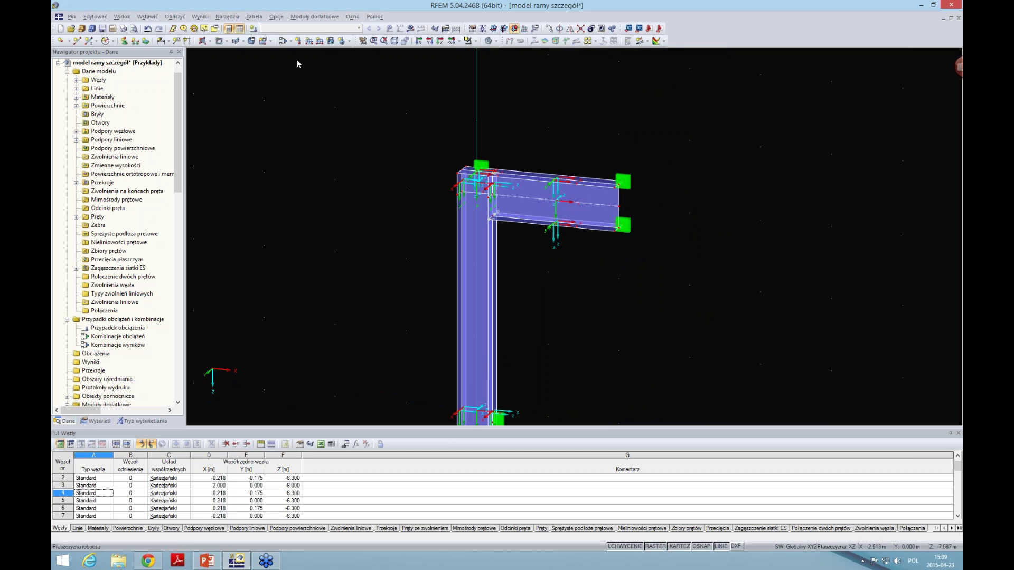
{"action": "left_click", "coordinate": [253, 29]}
{"action": "type", "text": "Obciążenie projektowe"}
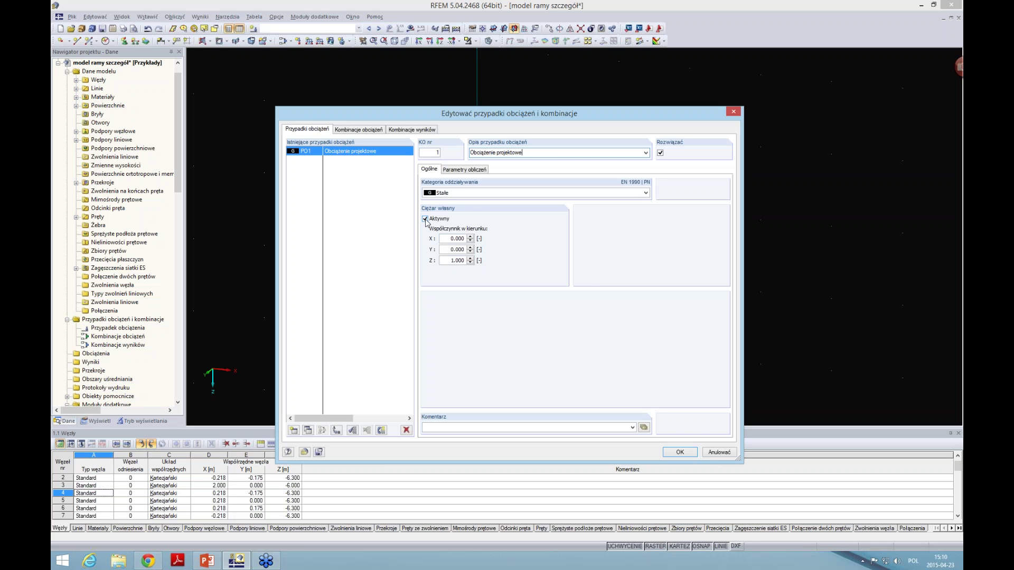
{"action": "left_click", "coordinate": [425, 220]}
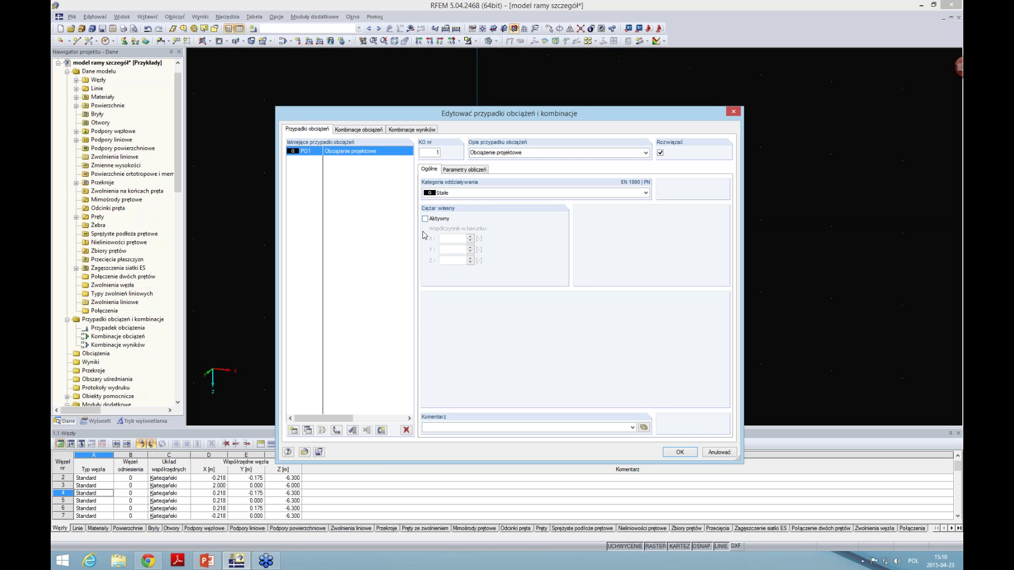
{"action": "left_click", "coordinate": [467, 170]}
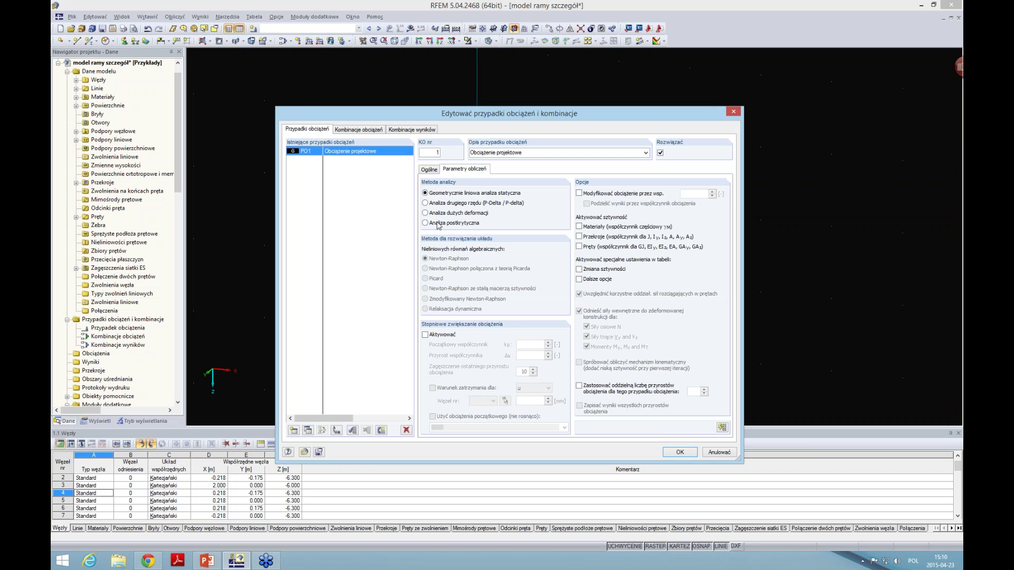
{"action": "left_click", "coordinate": [679, 452]}
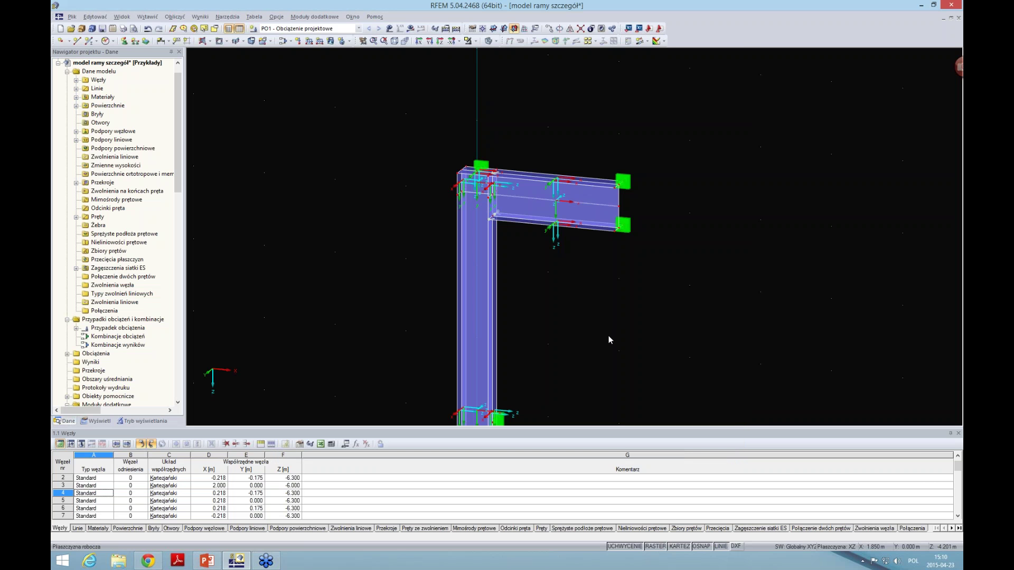
{"action": "middle_click_drag", "start_coordinate": [539, 306], "coordinate": [447, 285]}
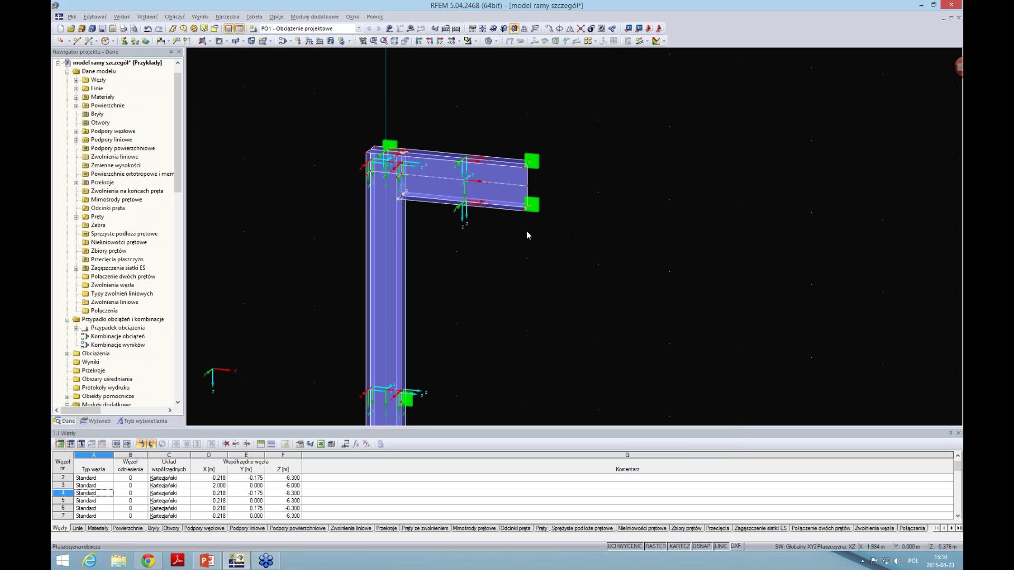
Step: Add parameter 'Obciążenieprojektowe' with unit type Siła (force) and value 120 kN
{"action": "left_click", "coordinate": [345, 444]}
{"action": "type", "text": "Obciążenie pro"}
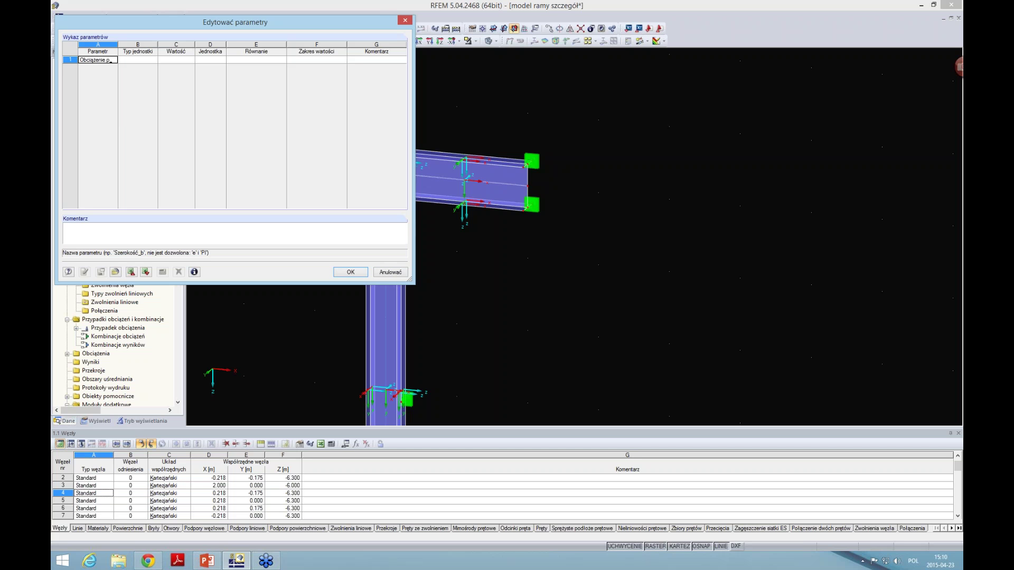
{"action": "type", "text": "ekto"}
{"action": "type", "text": "we"}
{"action": "left_click", "coordinate": [154, 60]}
{"action": "left_click", "coordinate": [154, 60]}
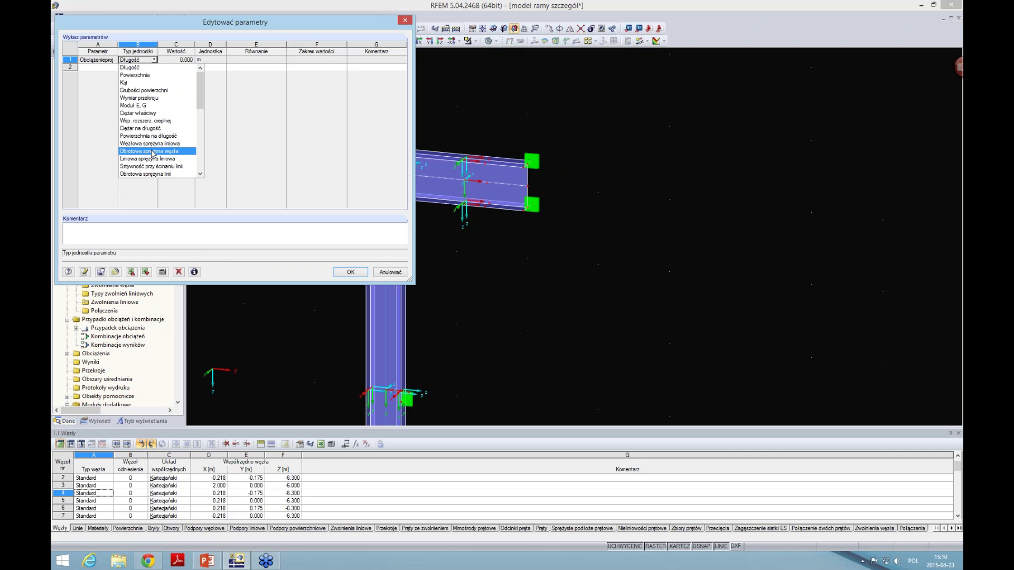
{"action": "scroll", "coordinate": [134, 141], "scroll_direction": "down", "scroll_amount": 3}
{"action": "left_click", "coordinate": [133, 121]}
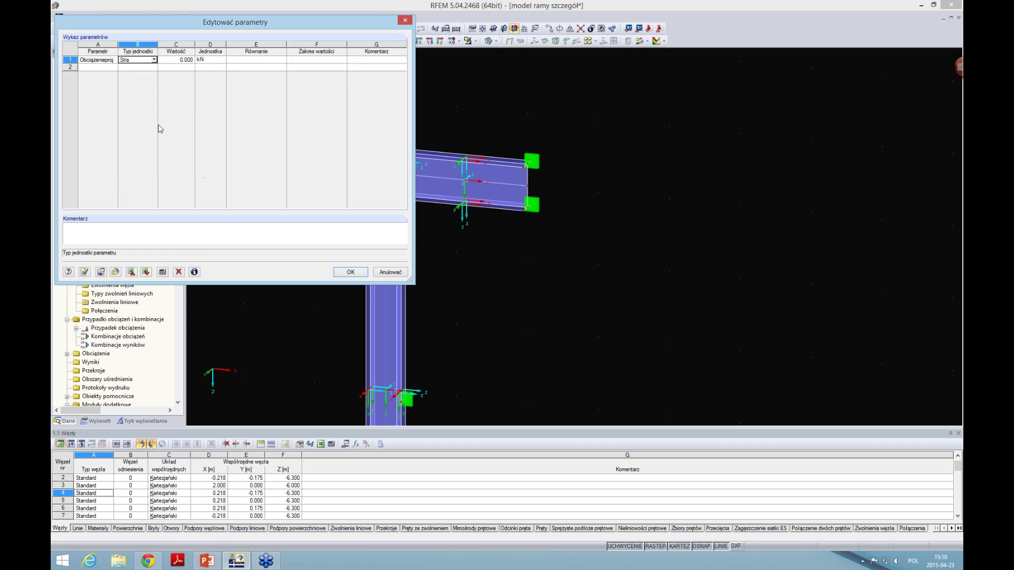
{"action": "left_click", "coordinate": [182, 59]}
{"action": "left_click", "coordinate": [184, 60]}
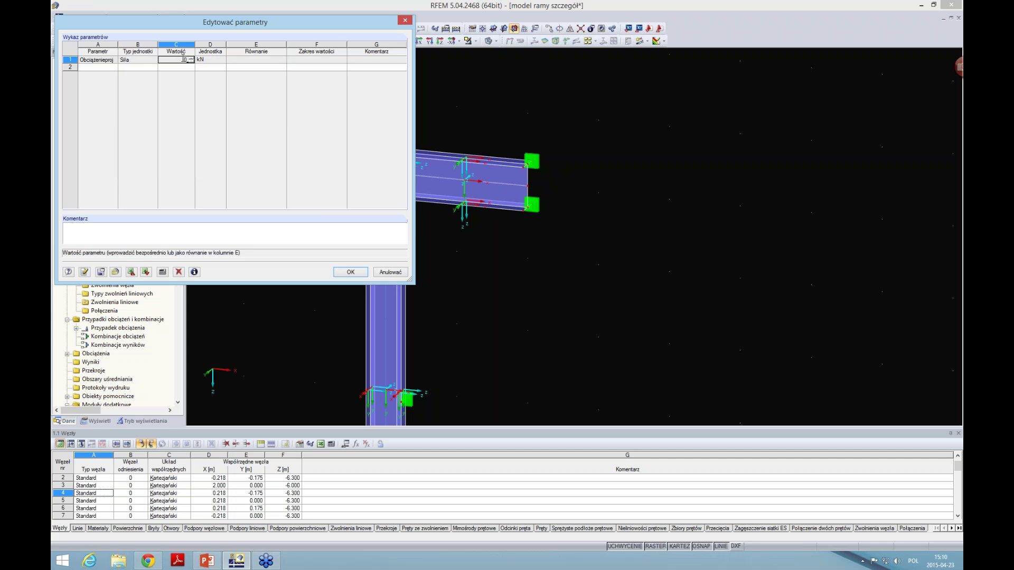
{"action": "type", "text": ".120"}
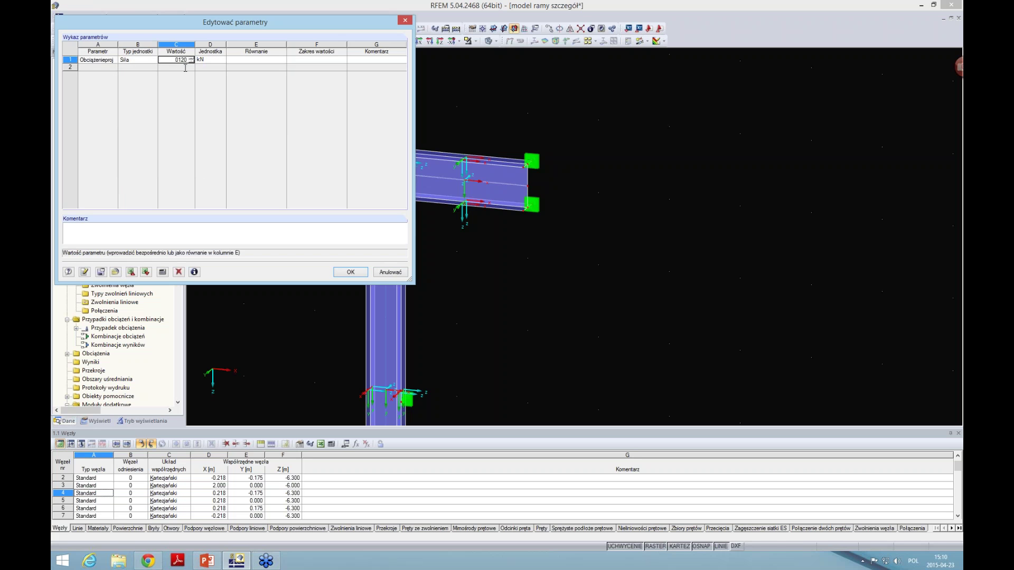
{"action": "key", "text": "BackSpace"}
Step: Create a line load with magnitude formula Obciążenieprojektowe/0,6, giving 200 kN/m on the beam end
{"action": "left_click", "coordinate": [341, 272]}
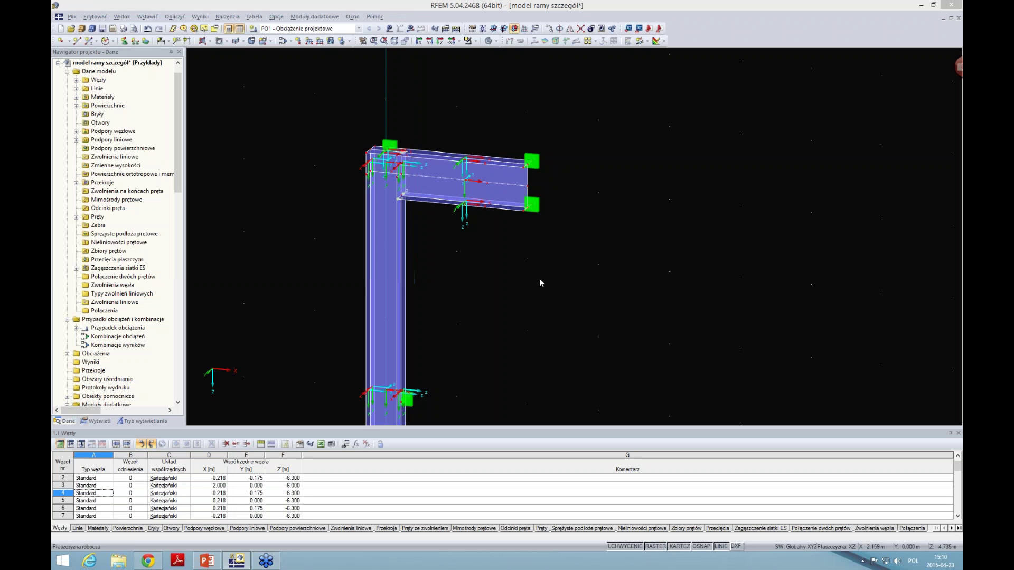
{"action": "scroll", "coordinate": [538, 182], "scroll_direction": "up", "scroll_amount": 2}
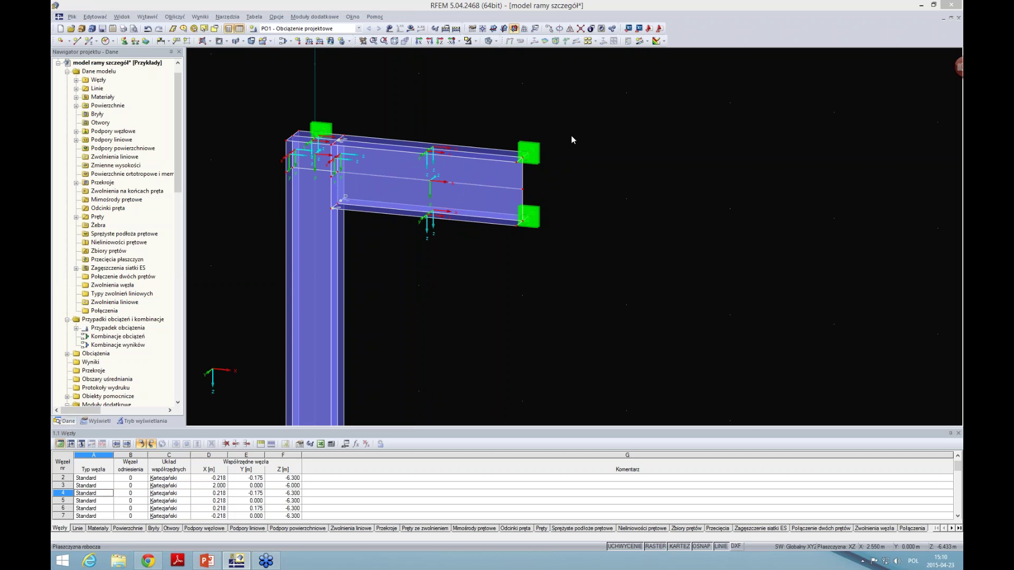
{"action": "left_click", "coordinate": [319, 41]}
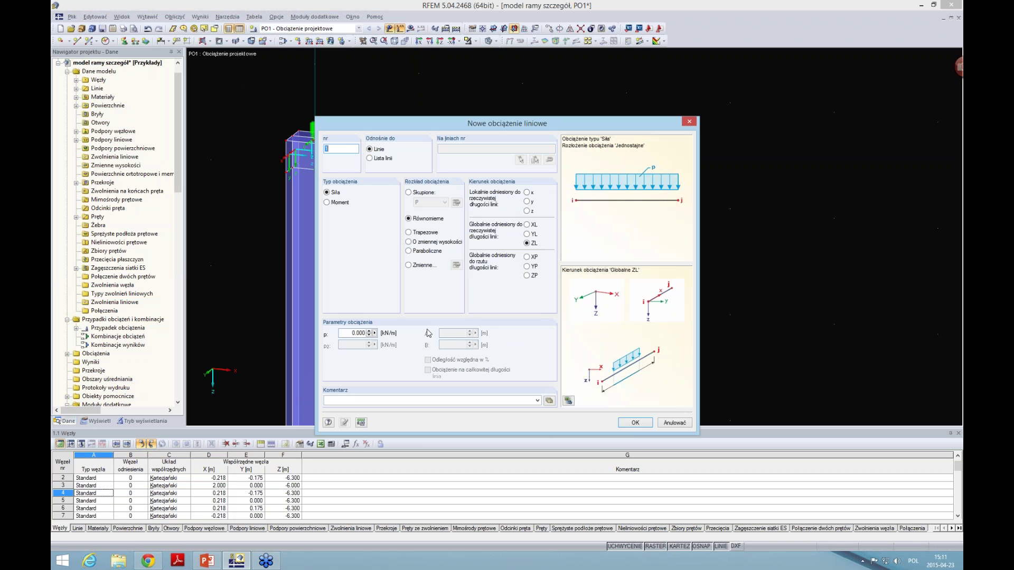
{"action": "left_click", "coordinate": [375, 333]}
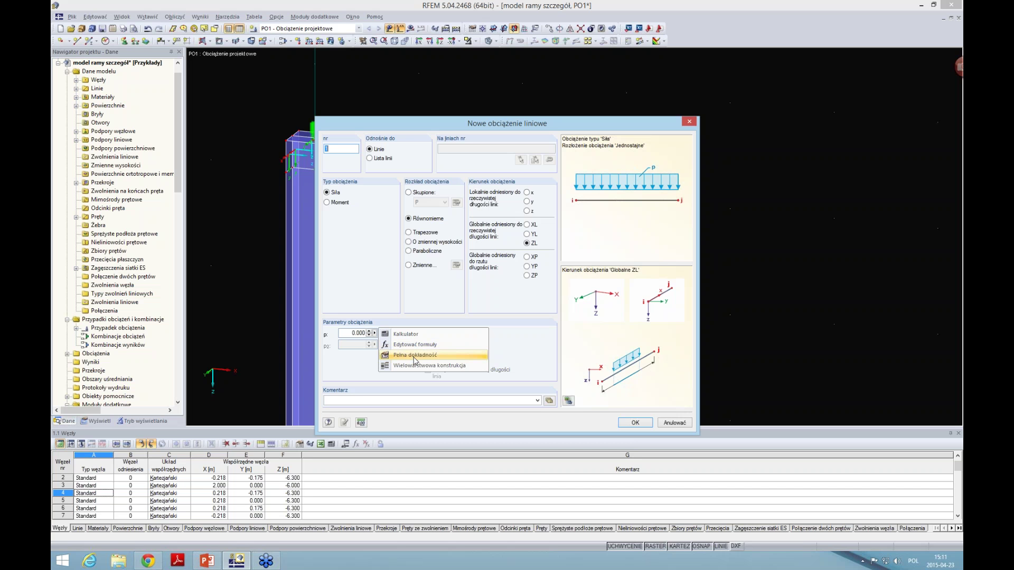
{"action": "left_click", "coordinate": [418, 344]}
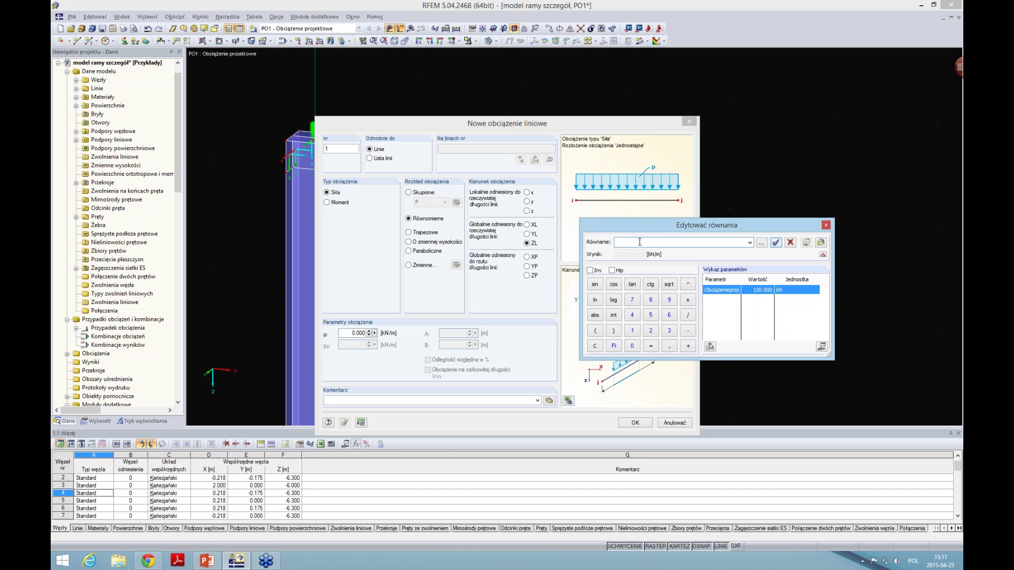
{"action": "double_click", "coordinate": [734, 290]}
{"action": "type", "text": "/0,"}
{"action": "type", "text": "6"}
{"action": "left_click", "coordinate": [776, 243]}
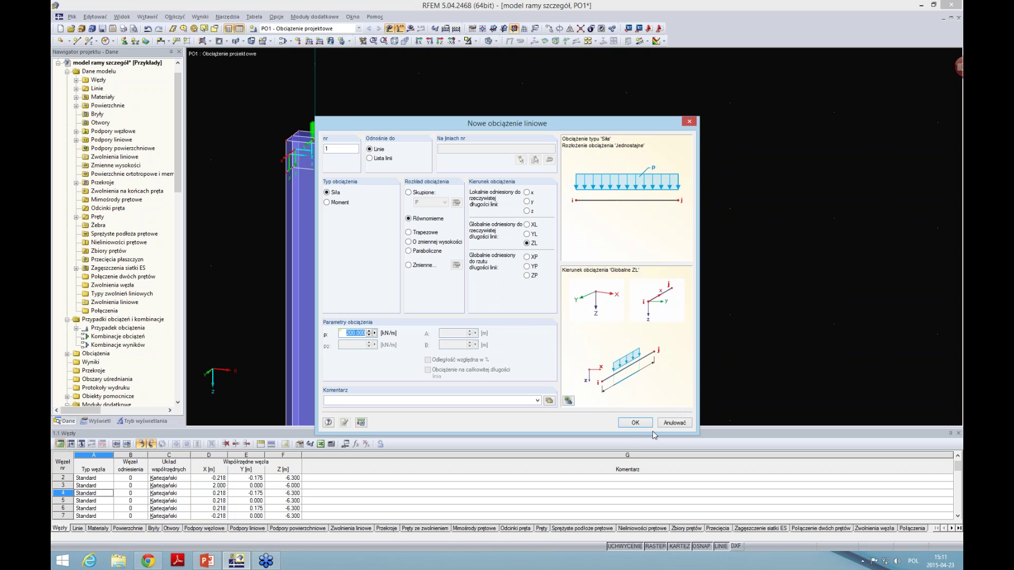
{"action": "left_click", "coordinate": [633, 423]}
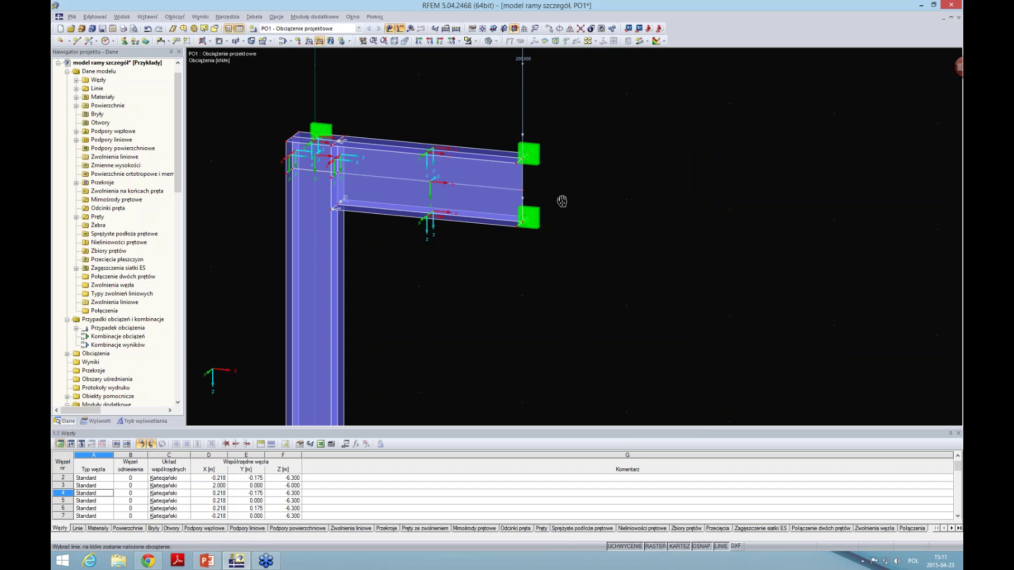
{"action": "middle_click_drag", "start_coordinate": [580, 193], "coordinate": [578, 221]}
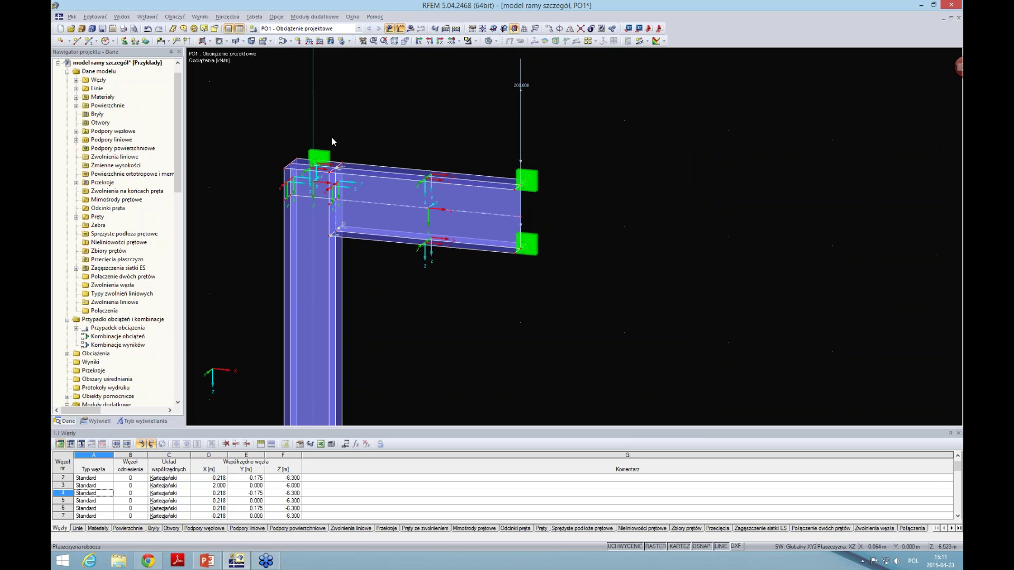
Step: Add a 0.600 linear dimension between the upper and lower beam-end nodes
{"action": "left_click", "coordinate": [160, 42]}
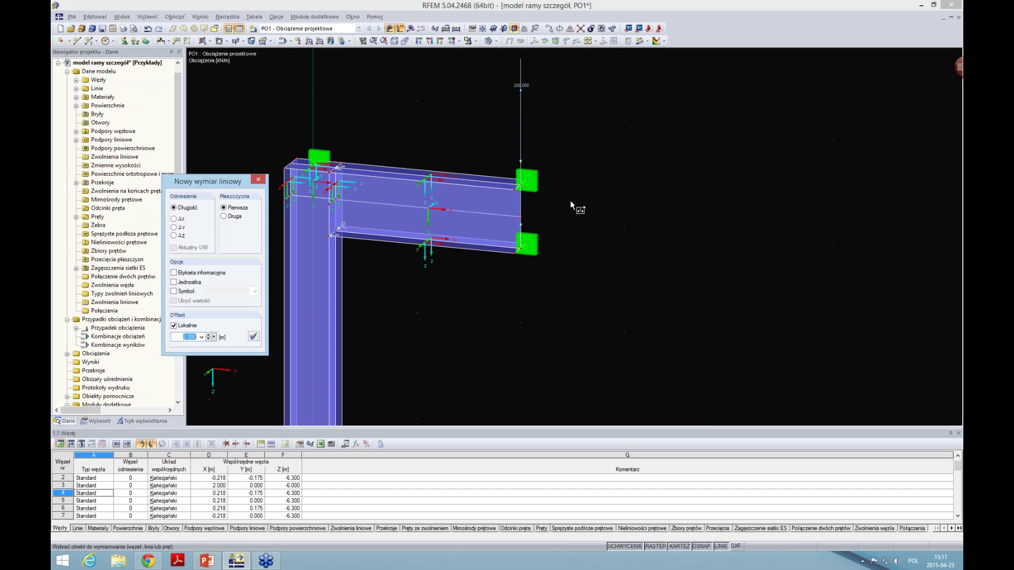
{"action": "scroll", "coordinate": [533, 189], "scroll_direction": "up", "scroll_amount": 1}
{"action": "left_click", "coordinate": [520, 184]}
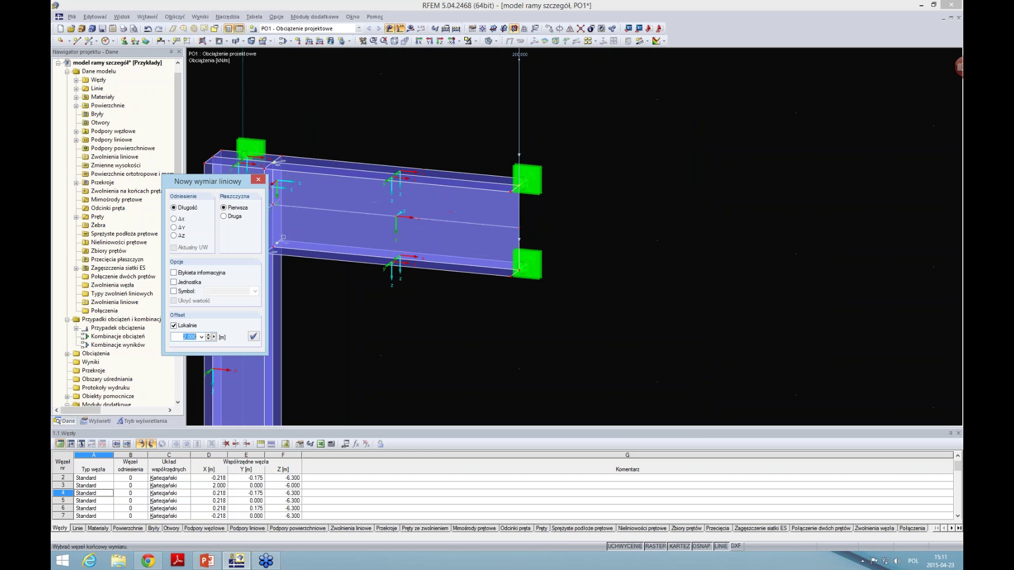
{"action": "left_click", "coordinate": [520, 268]}
{"action": "left_click", "coordinate": [571, 258]}
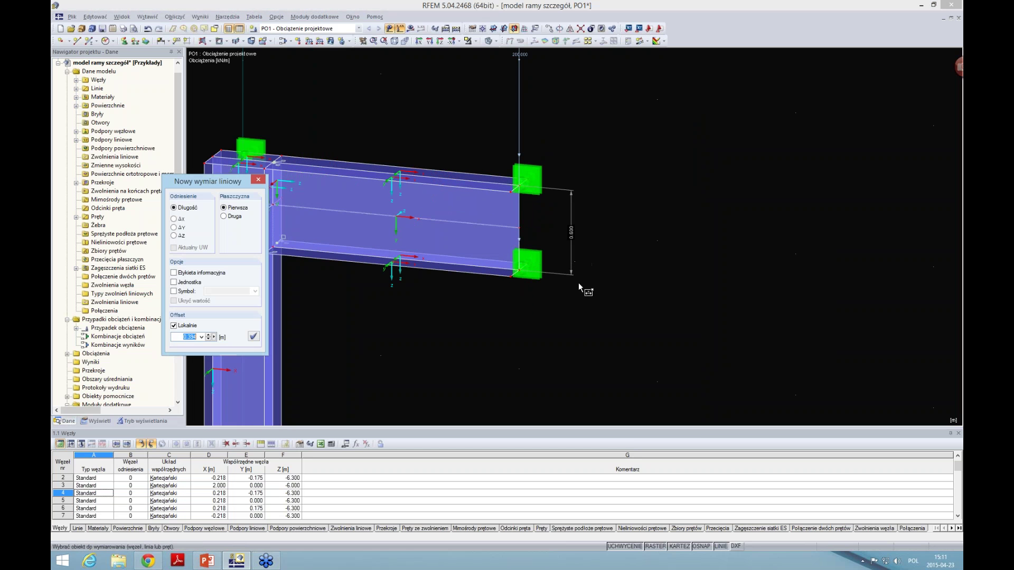
{"action": "left_click", "coordinate": [258, 182]}
{"action": "scroll", "coordinate": [448, 328], "scroll_direction": "down", "scroll_amount": 2}
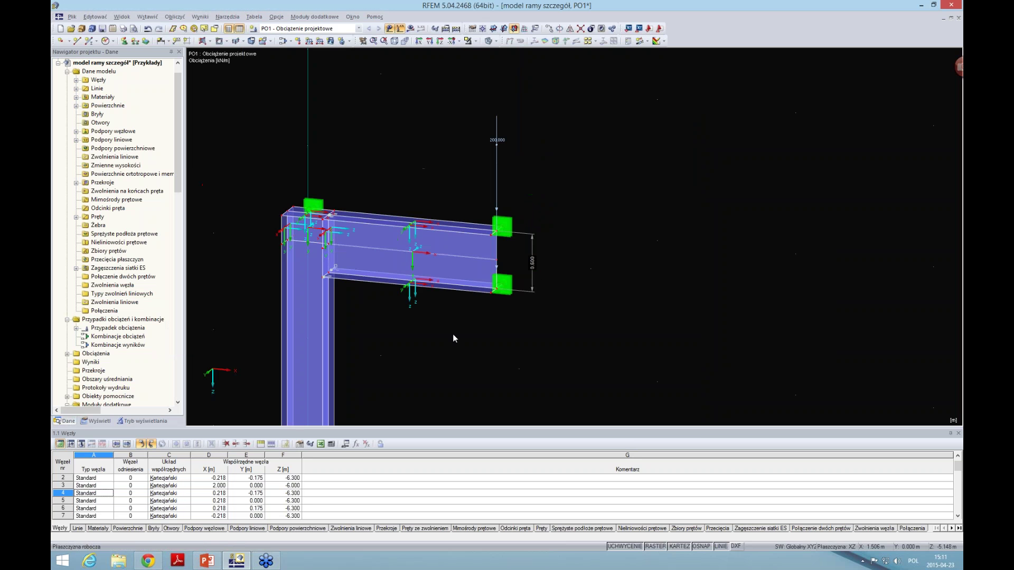
{"action": "mouse_move", "coordinate": [471, 354]}
{"action": "middle_mouse_down"}
{"action": "mouse_move", "coordinate": [493, 321]}
{"action": "mouse_move", "coordinate": [556, 353]}
{"action": "middle_mouse_up"}
Step: Change the design-load parameter to 150 to test the load, then restore 120
{"action": "left_click", "coordinate": [346, 444]}
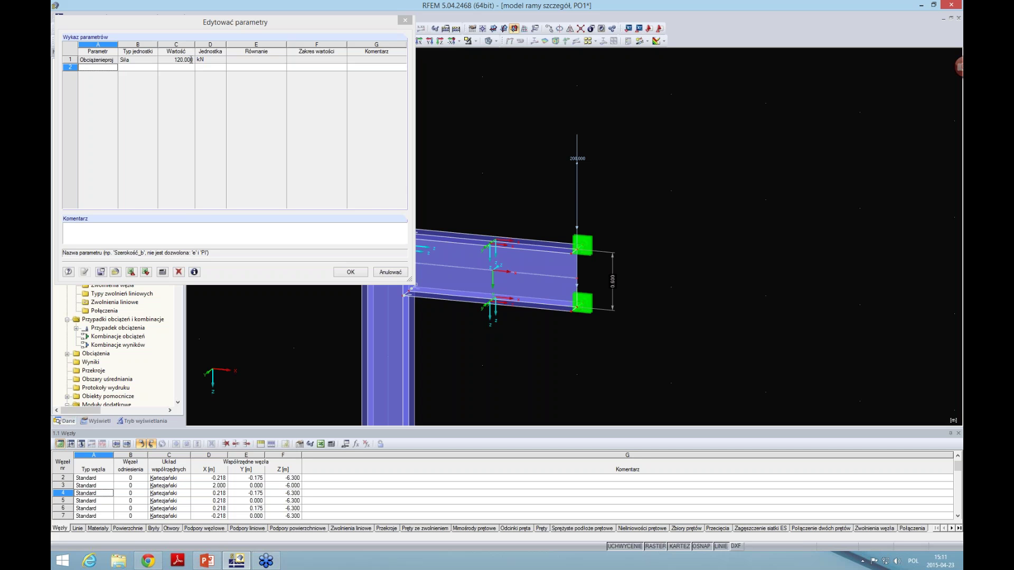
{"action": "left_click", "coordinate": [190, 60]}
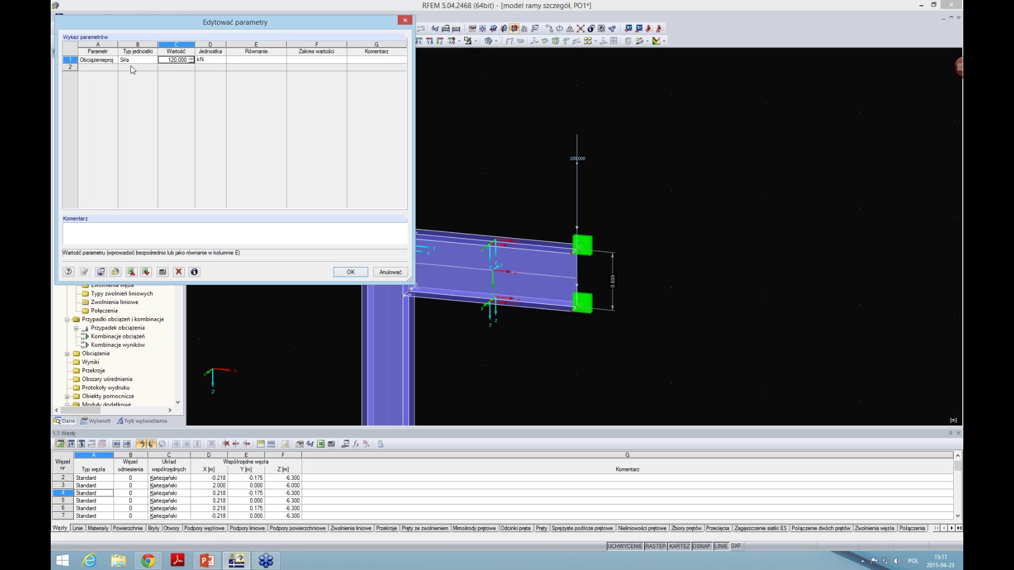
{"action": "key", "text": "BackSpace"}
{"action": "key", "text": "BackSpace"}
{"action": "key", "text": "BackSpace"}
{"action": "key", "text": "BackSpace"}
{"action": "key", "text": "BackSpace"}
{"action": "type", "text": "50"}
{"action": "left_click", "coordinate": [350, 272]}
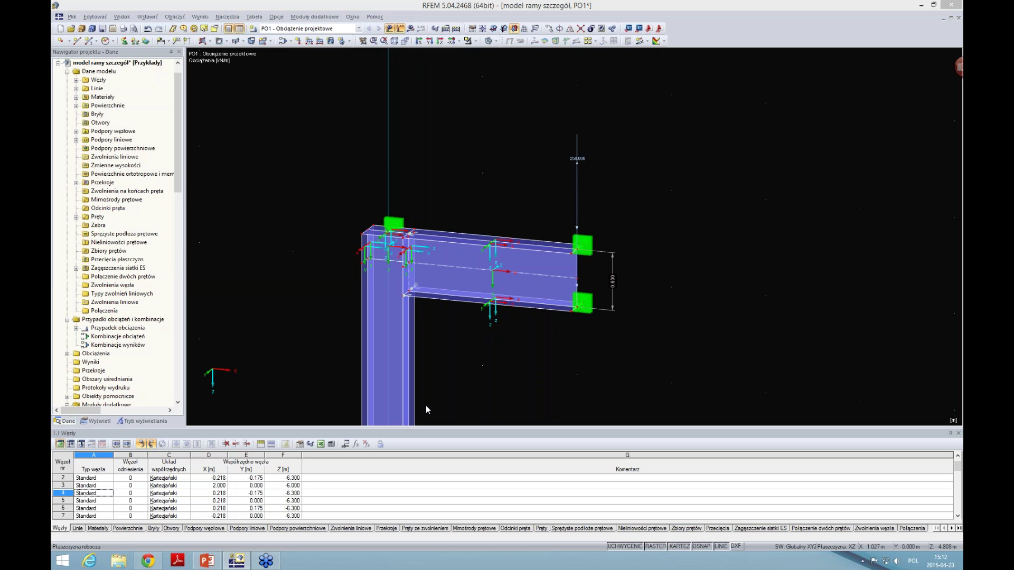
{"action": "left_click", "coordinate": [345, 449]}
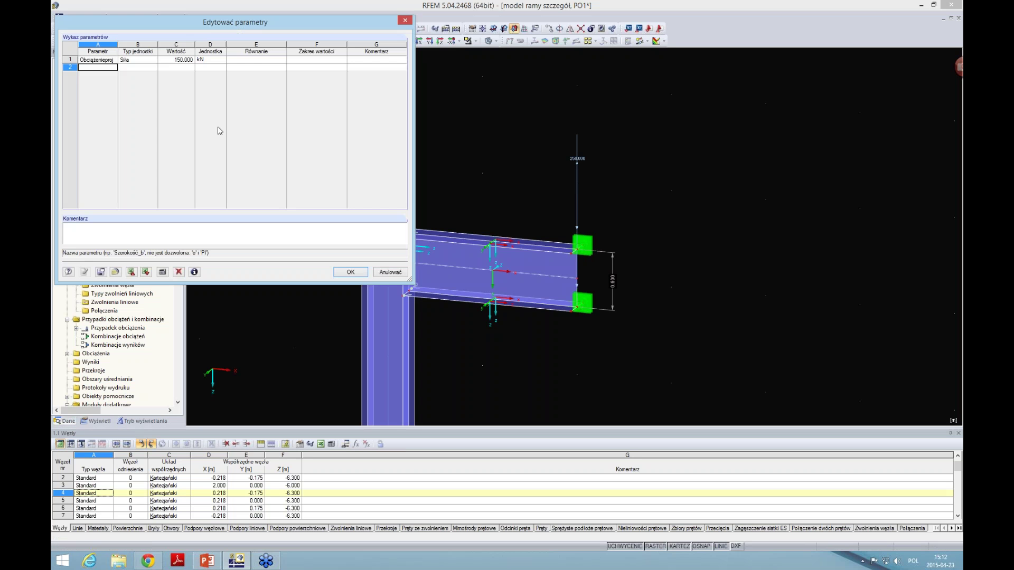
{"action": "left_click", "coordinate": [182, 62]}
{"action": "type", "text": "120"}
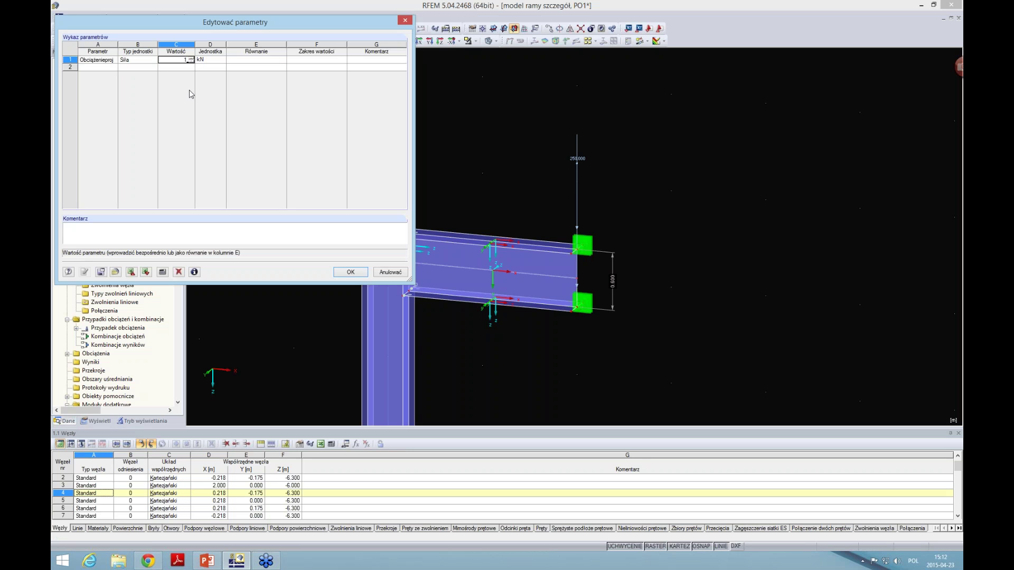
{"action": "left_click", "coordinate": [351, 272]}
Step: Zoom in on the beam and inspect surface 4's mesh refinement without changing it
{"action": "middle_click_drag", "start_coordinate": [287, 263], "coordinate": [616, 303]}
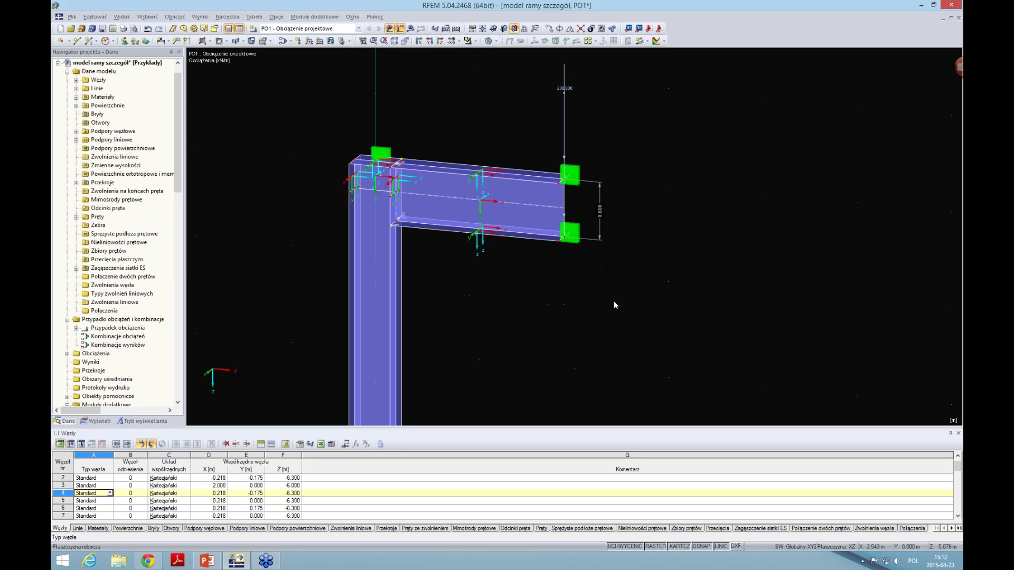
{"action": "scroll", "coordinate": [607, 310], "scroll_direction": "down", "scroll_amount": 1}
{"action": "middle_click_drag", "start_coordinate": [470, 325], "coordinate": [451, 268]}
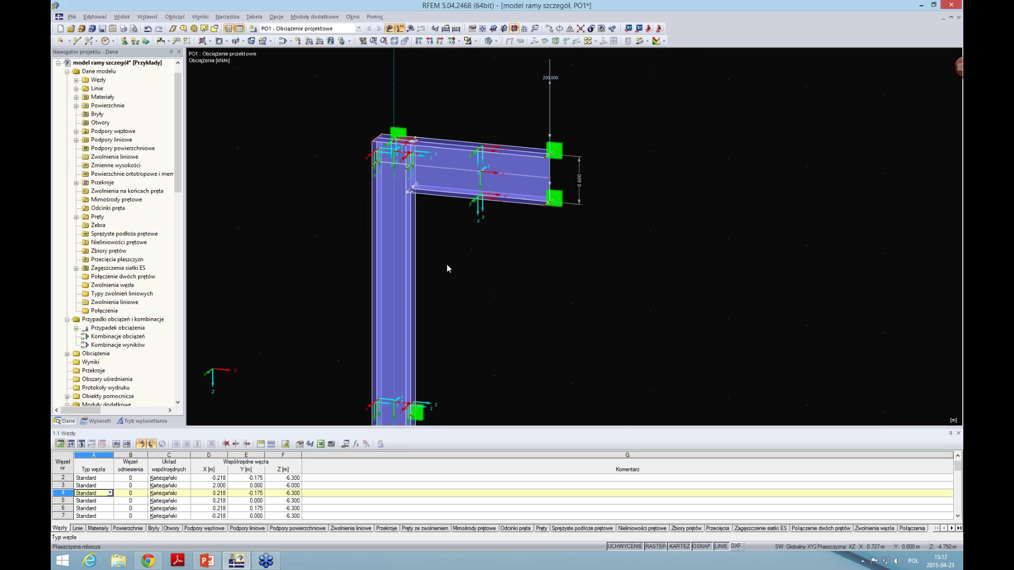
{"action": "scroll", "coordinate": [446, 264], "scroll_direction": "up", "scroll_amount": 1}
{"action": "scroll", "coordinate": [409, 232], "scroll_direction": "up", "scroll_amount": 1}
{"action": "scroll", "coordinate": [404, 208], "scroll_direction": "up", "scroll_amount": 1}
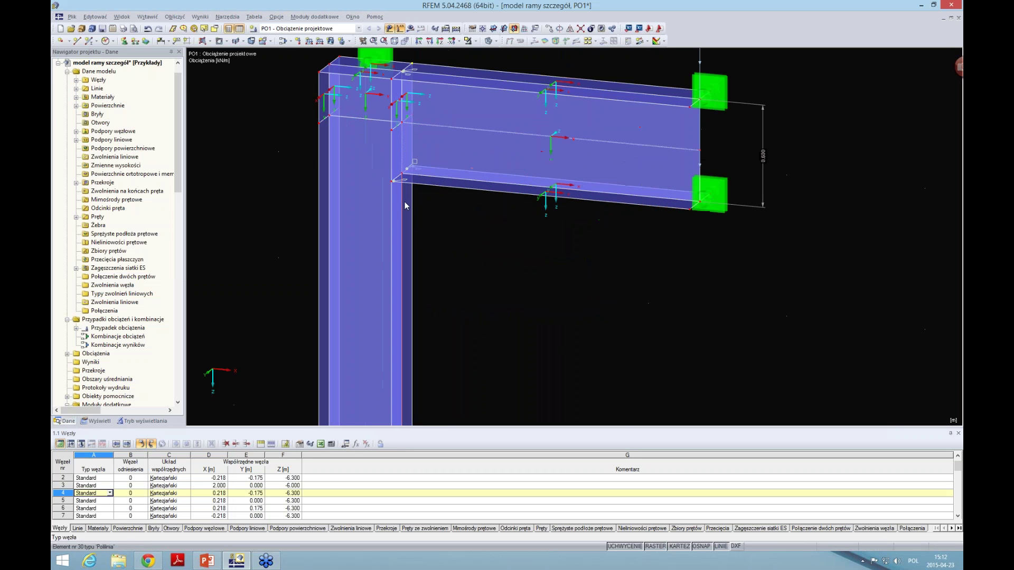
{"action": "scroll", "coordinate": [422, 199], "scroll_direction": "up", "scroll_amount": 1}
{"action": "middle_click_drag", "start_coordinate": [446, 229], "coordinate": [440, 271]}
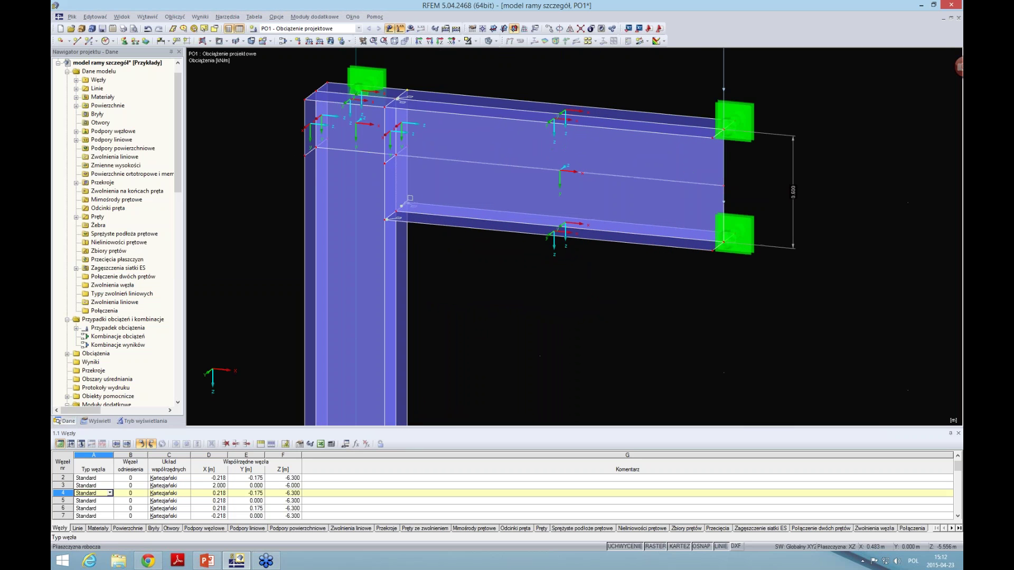
{"action": "double_click", "coordinate": [400, 222]}
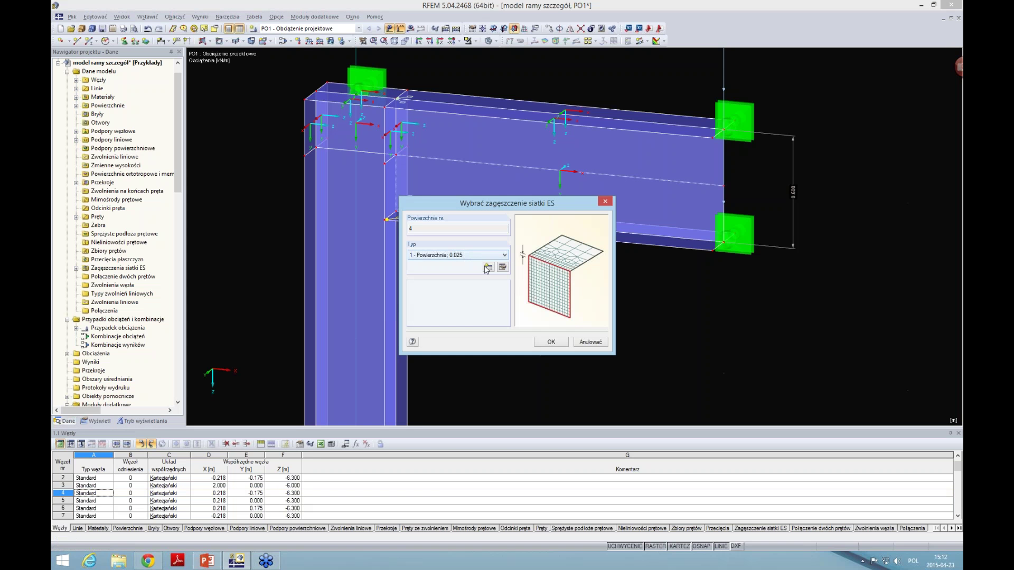
{"action": "left_click", "coordinate": [591, 344]}
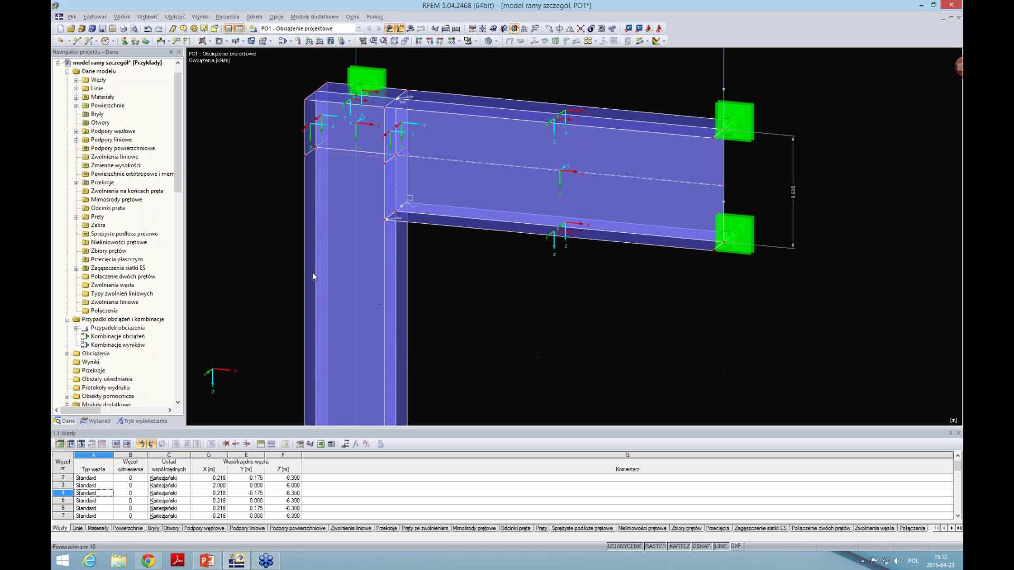
Step: Delete FE mesh refinement '1: 1-10; Powierzchnia; 0.025' from the Navigator
{"action": "left_click", "coordinate": [76, 267]}
{"action": "right_click", "coordinate": [105, 277]}
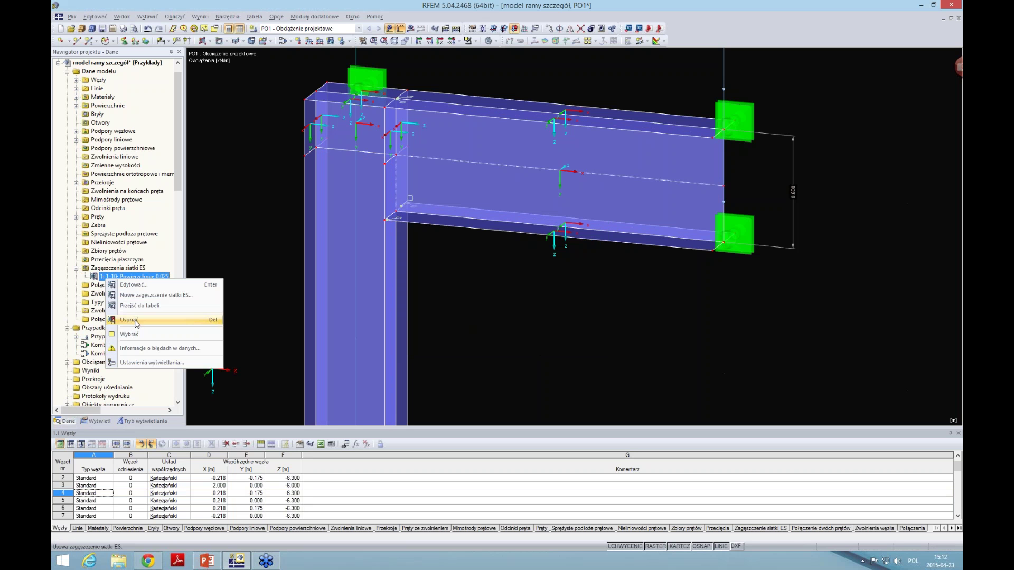
{"action": "left_click", "coordinate": [135, 320]}
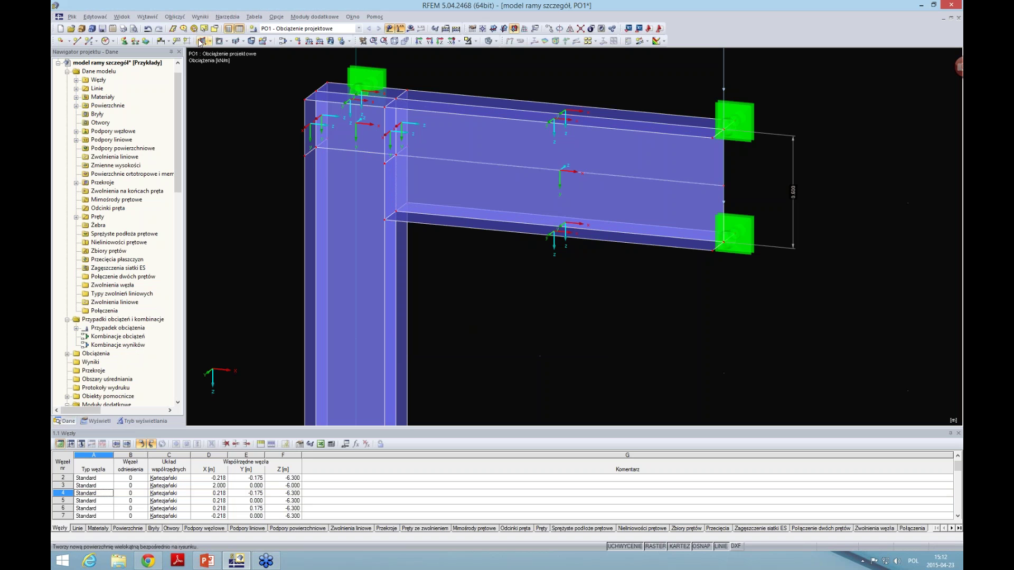
Step: Mesh the frame plates with a 0.050 m target FE element length, regenerating on OK
{"action": "left_click", "coordinate": [174, 17]}
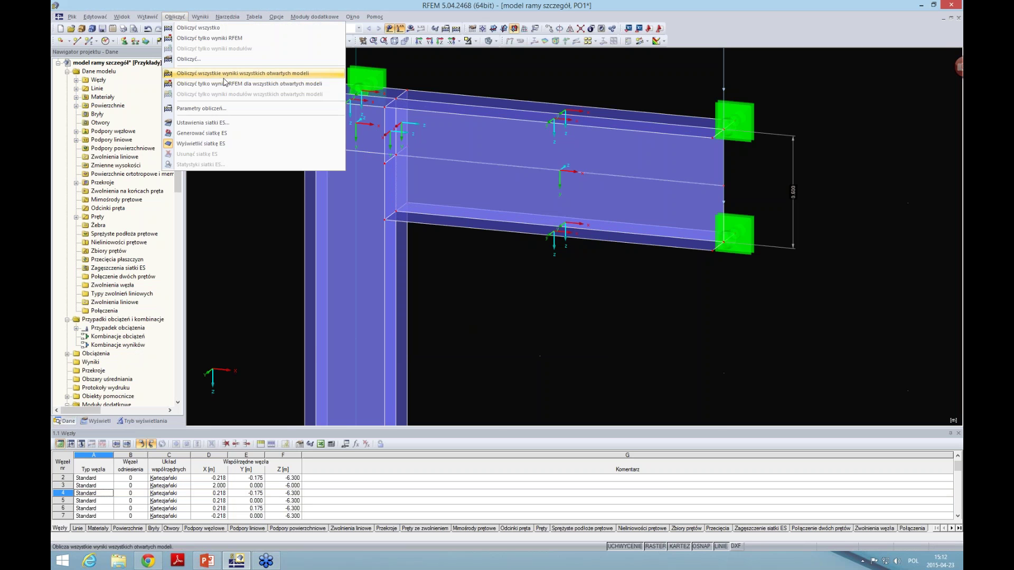
{"action": "left_click", "coordinate": [222, 129]}
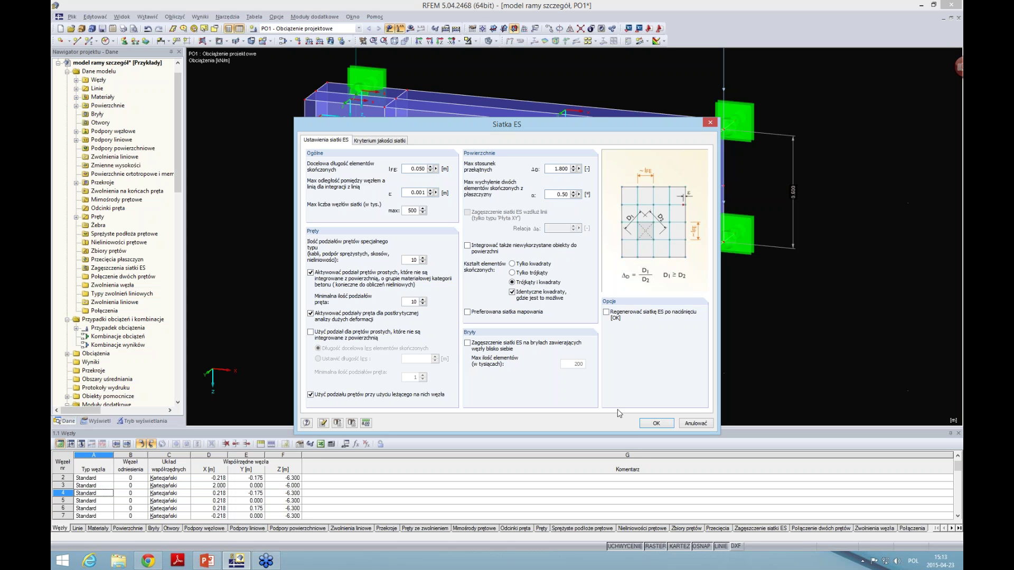
{"action": "left_click", "coordinate": [607, 313]}
{"action": "left_click", "coordinate": [655, 423]}
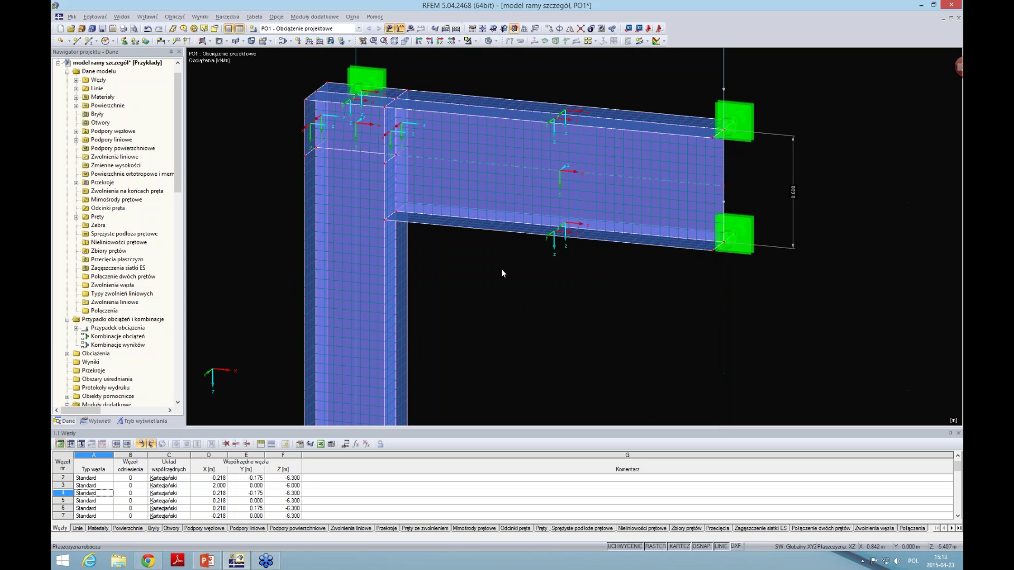
{"action": "mouse_move", "coordinate": [502, 271]}
{"action": "middle_mouse_down"}
{"action": "mouse_move", "coordinate": [439, 283]}
{"action": "mouse_move", "coordinate": [449, 291]}
{"action": "middle_mouse_up"}
{"action": "scroll", "coordinate": [439, 282], "scroll_direction": "up", "scroll_amount": 2}
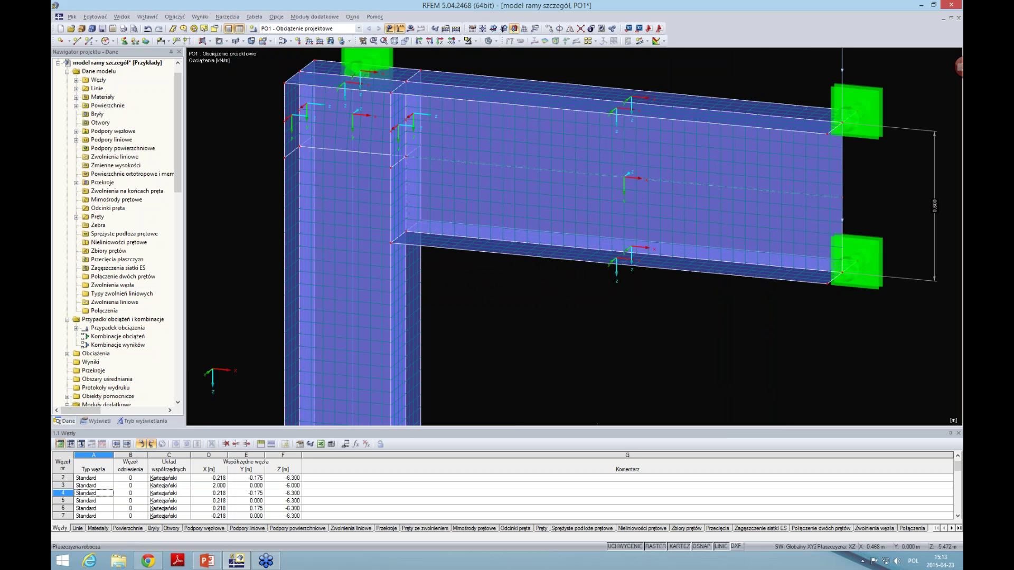
Step: Assign the bottom flange surface no. 4 a 0.010 m FE mesh refinement
{"action": "left_click", "coordinate": [455, 244]}
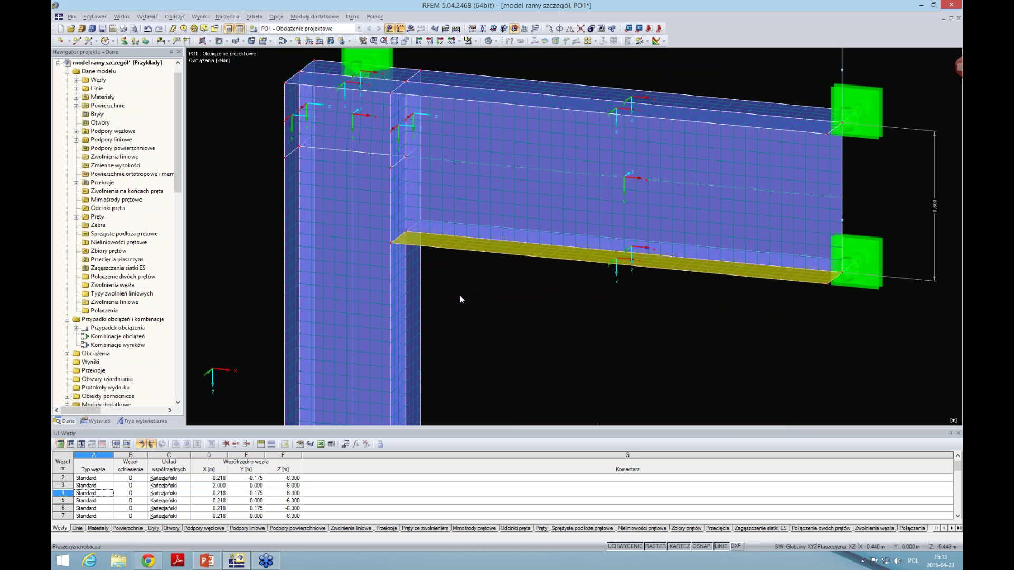
{"action": "double_click", "coordinate": [452, 246]}
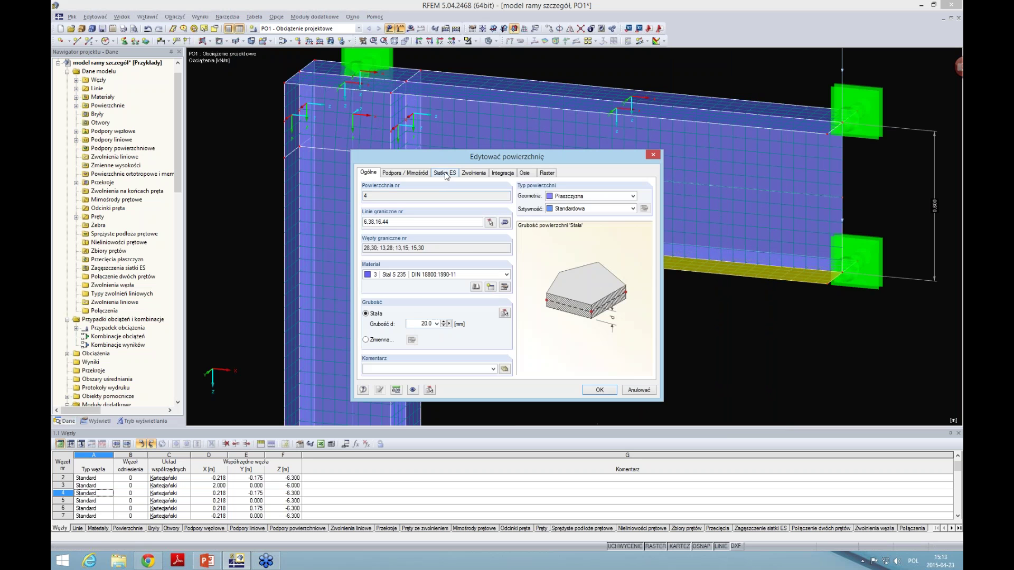
{"action": "left_click", "coordinate": [446, 174]}
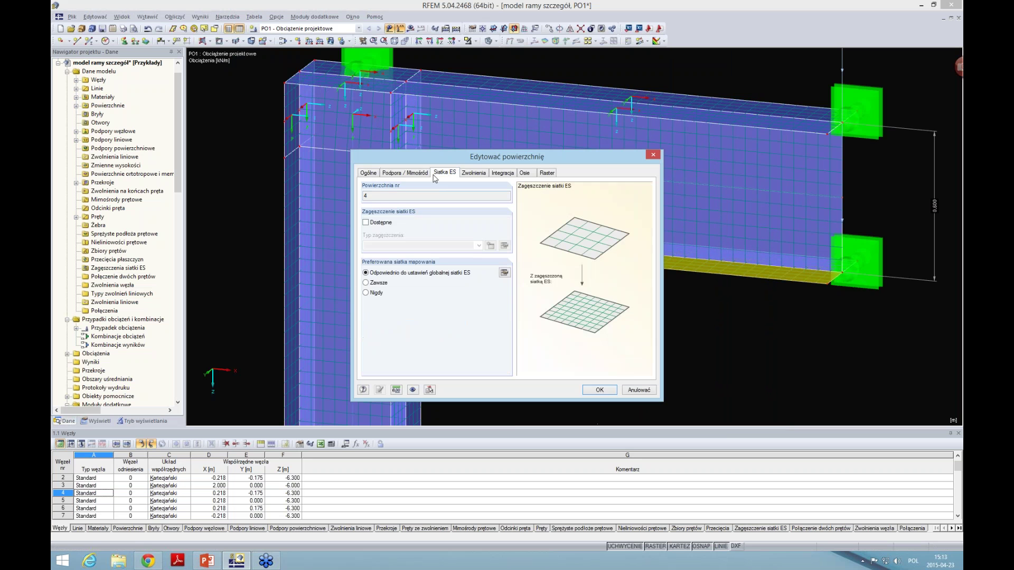
{"action": "left_click", "coordinate": [365, 223]}
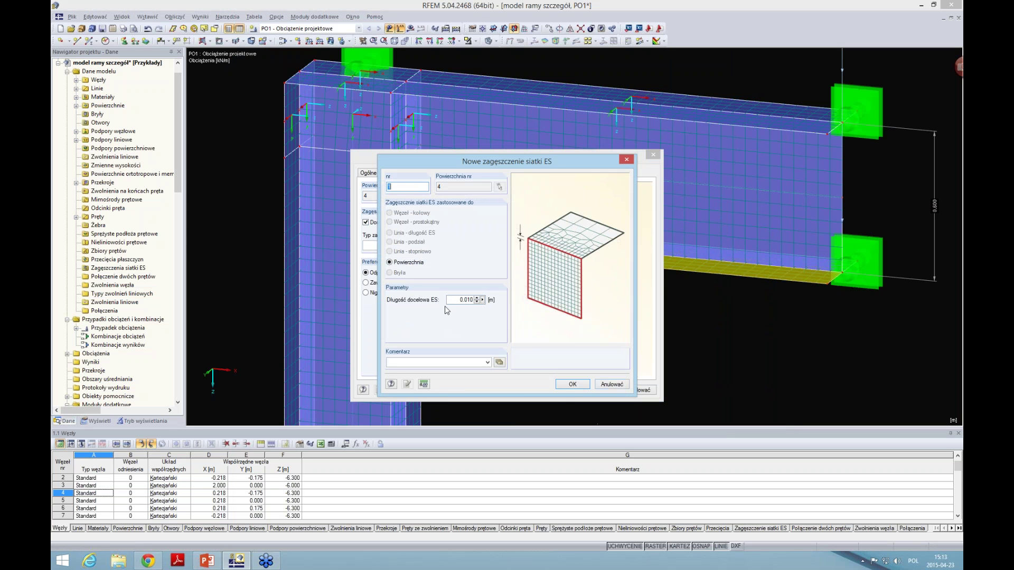
{"action": "left_click", "coordinate": [572, 385]}
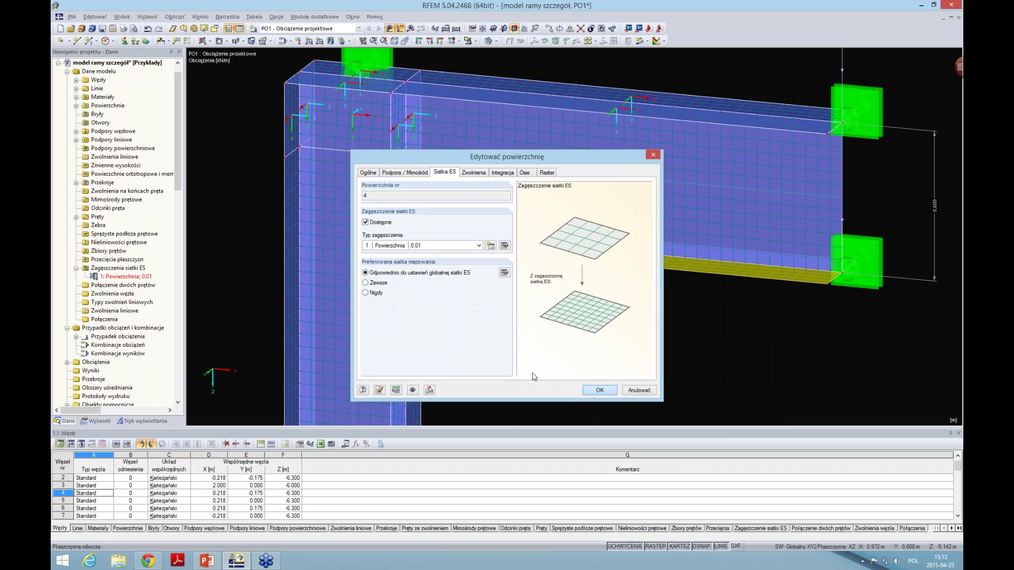
{"action": "left_click", "coordinate": [599, 391]}
{"action": "left_click", "coordinate": [175, 17]}
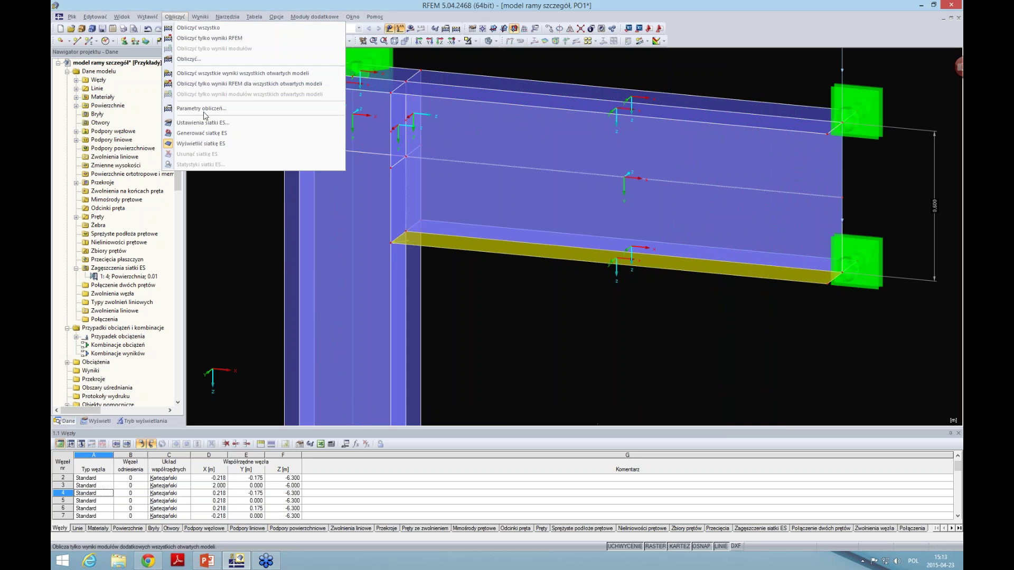
Step: Generate the FE mesh with the refinement and inspect the refined flange and beam-column joint
{"action": "left_click", "coordinate": [217, 134]}
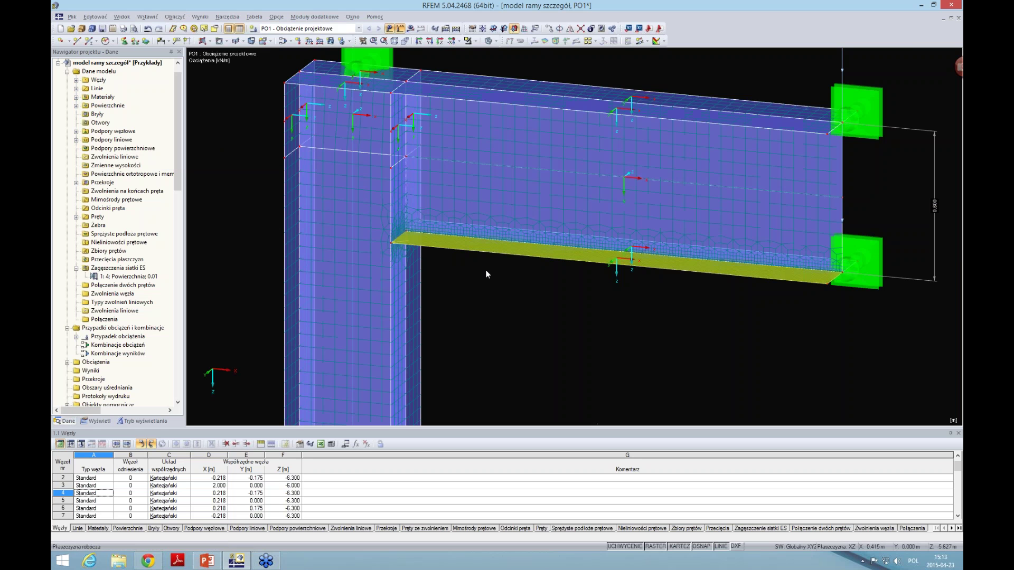
{"action": "scroll", "coordinate": [484, 270], "scroll_direction": "up", "scroll_amount": 4}
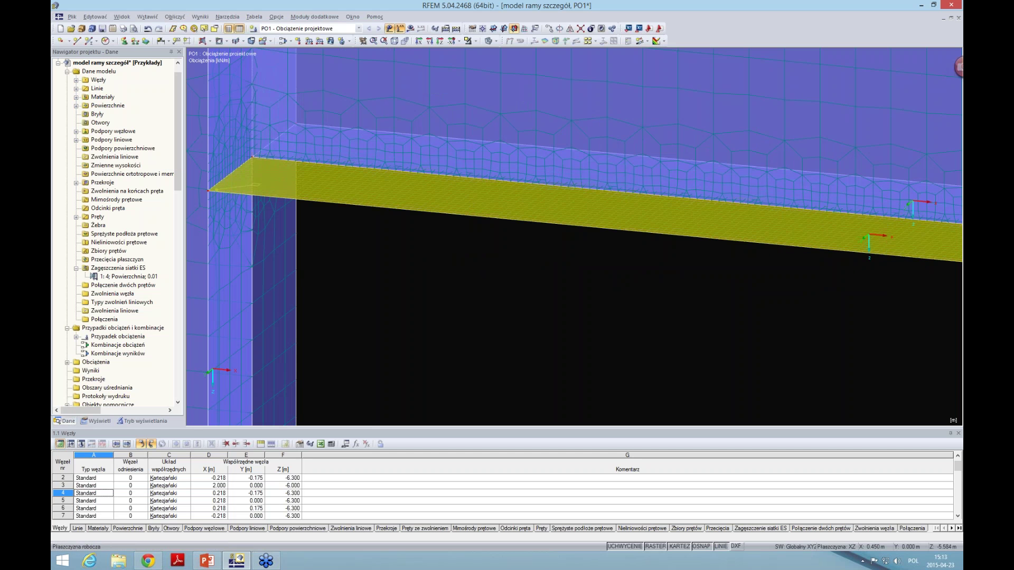
{"action": "middle_click_drag", "start_coordinate": [292, 177], "coordinate": [363, 280]}
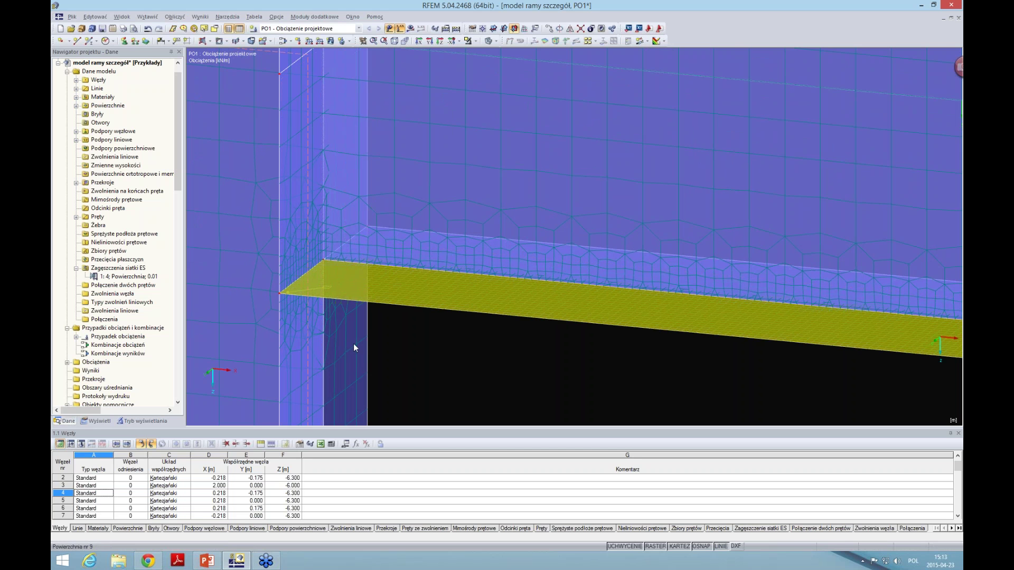
{"action": "middle_click_drag", "start_coordinate": [354, 347], "coordinate": [370, 245]}
{"action": "scroll", "coordinate": [505, 303], "scroll_direction": "down", "scroll_amount": 3}
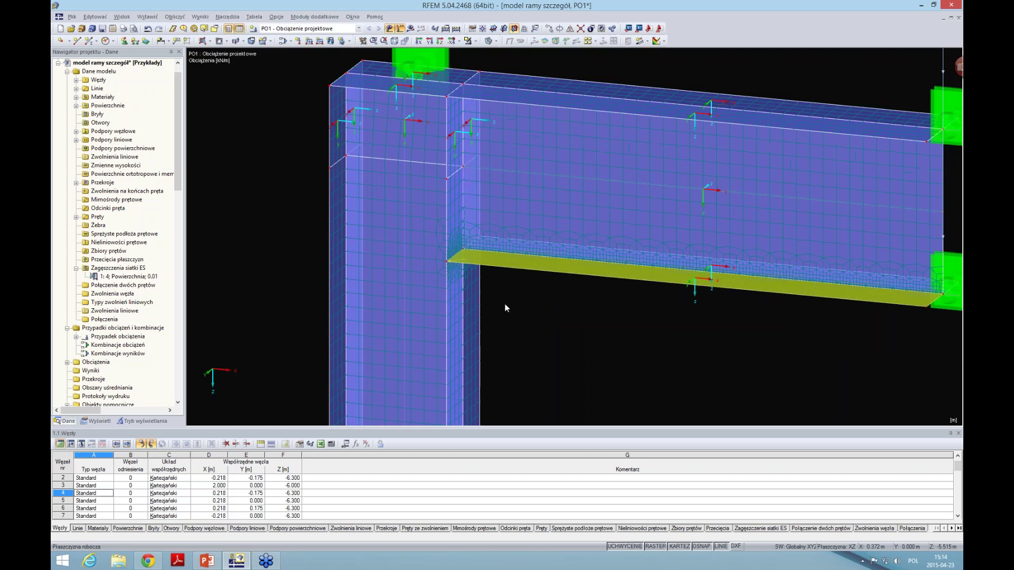
{"action": "scroll", "coordinate": [593, 344], "scroll_direction": "down", "scroll_amount": 1}
{"action": "scroll", "coordinate": [512, 280], "scroll_direction": "down", "scroll_amount": 1}
{"action": "scroll", "coordinate": [500, 358], "scroll_direction": "down", "scroll_amount": 1}
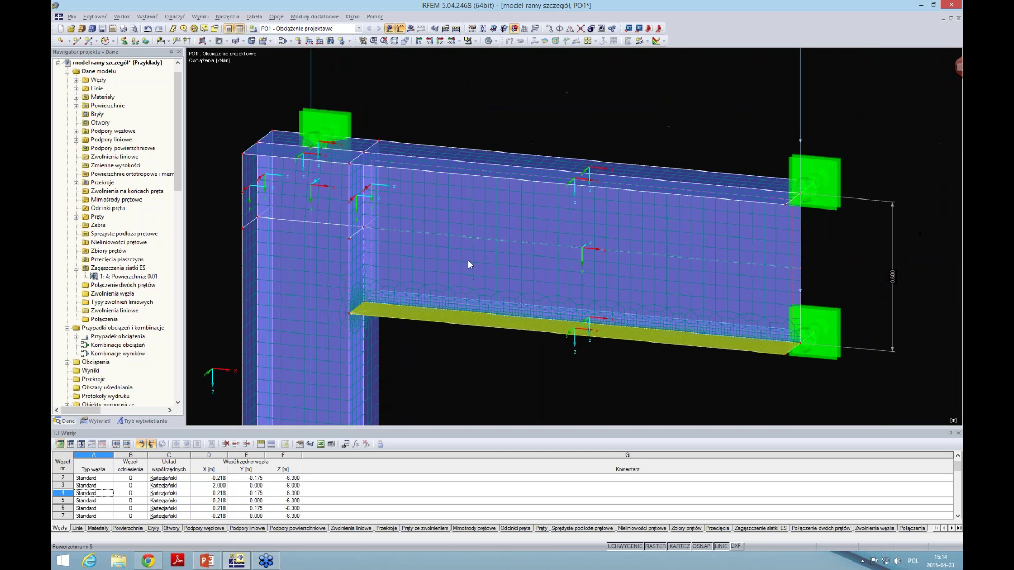
Step: Undo the refined mesh, dismiss the unassigned-refinement error, and undo the 0.010 m refinement
{"action": "left_click", "coordinate": [149, 33]}
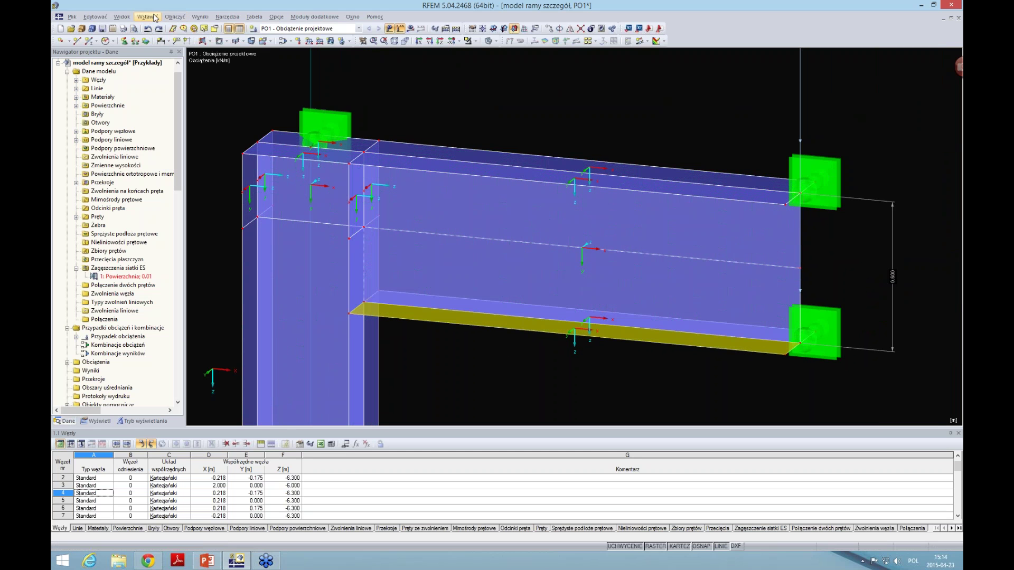
{"action": "left_click", "coordinate": [176, 17]}
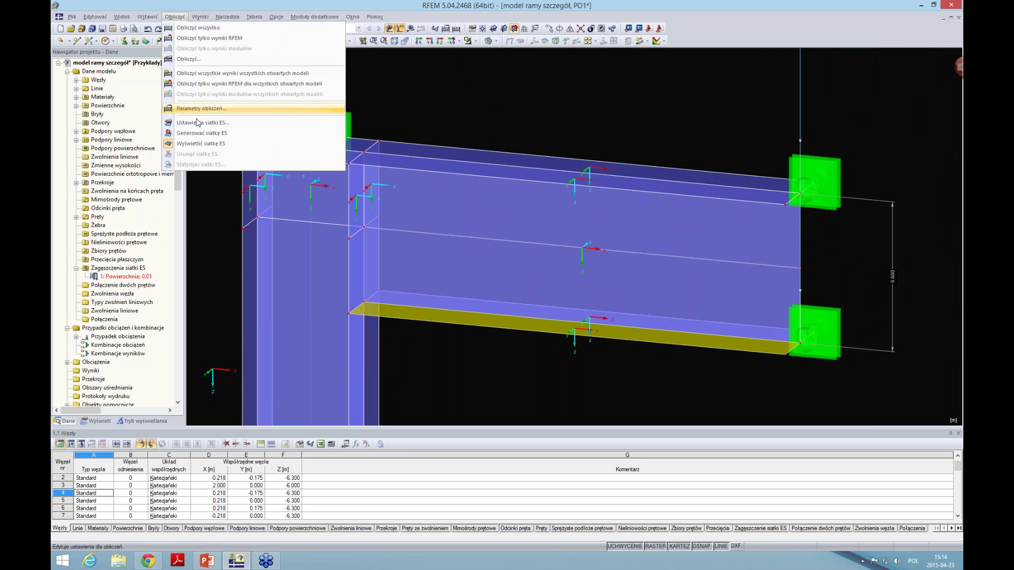
{"action": "left_click", "coordinate": [202, 135]}
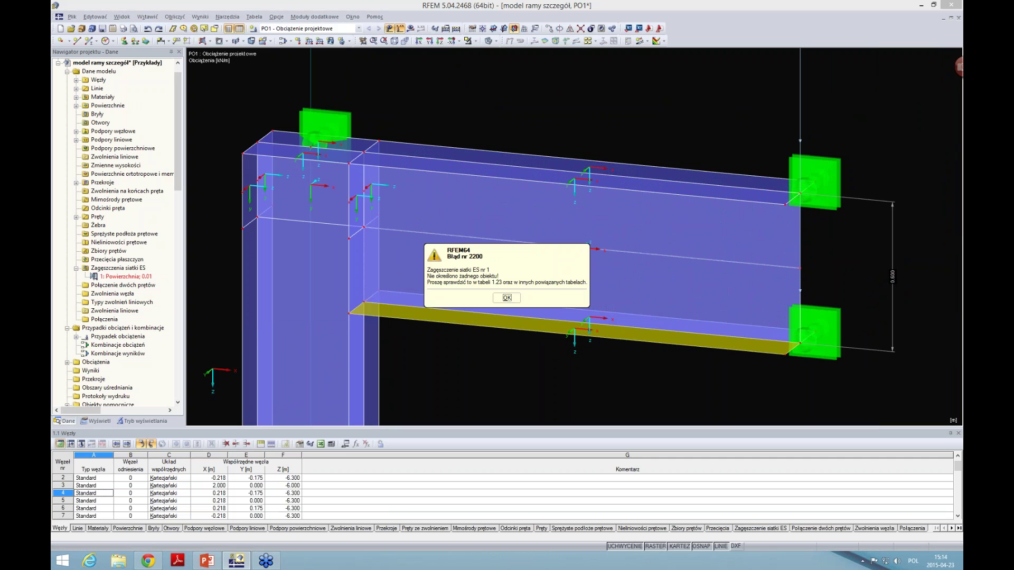
{"action": "left_click", "coordinate": [507, 298]}
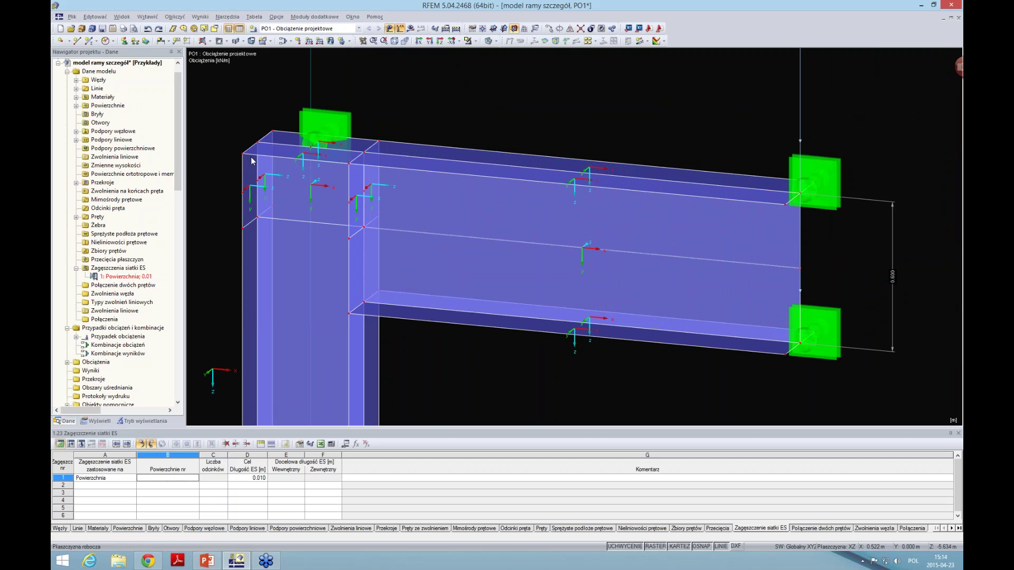
{"action": "left_click", "coordinate": [149, 29]}
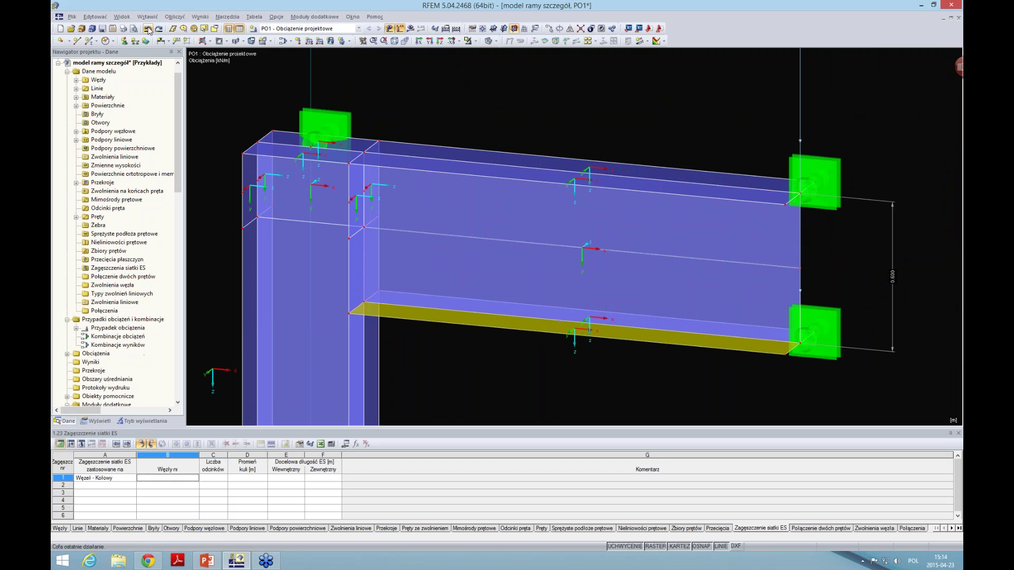
{"action": "left_click", "coordinate": [174, 17]}
{"action": "left_click", "coordinate": [214, 133]}
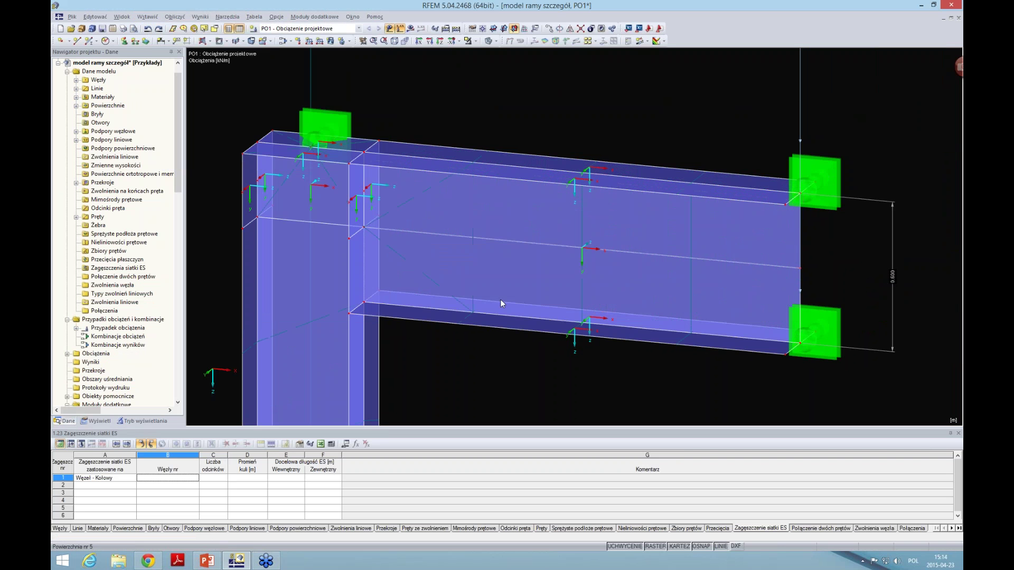
Step: Regenerate the FE mesh with the current mesh settings
{"action": "left_click", "coordinate": [174, 17]}
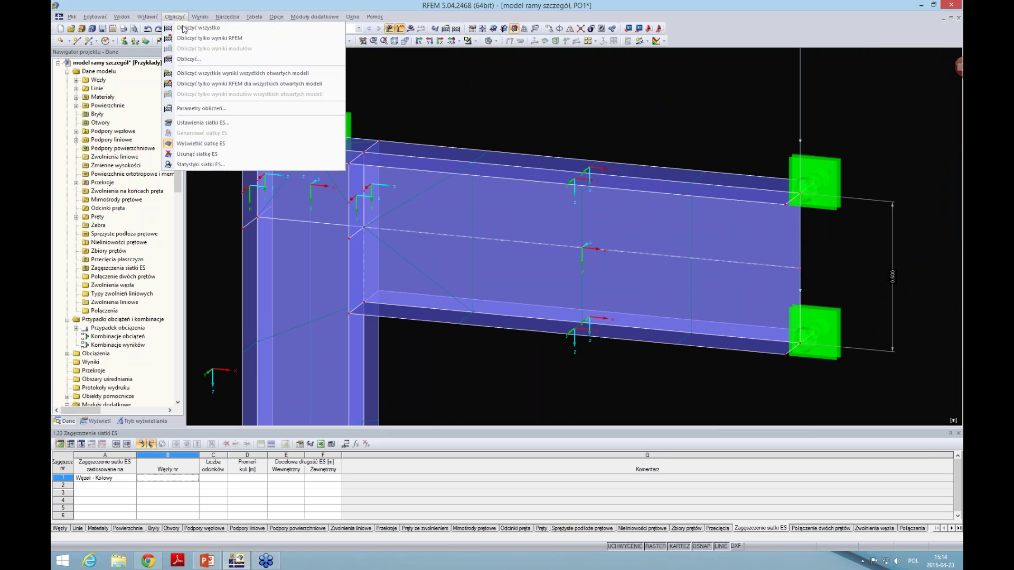
{"action": "left_click", "coordinate": [214, 125]}
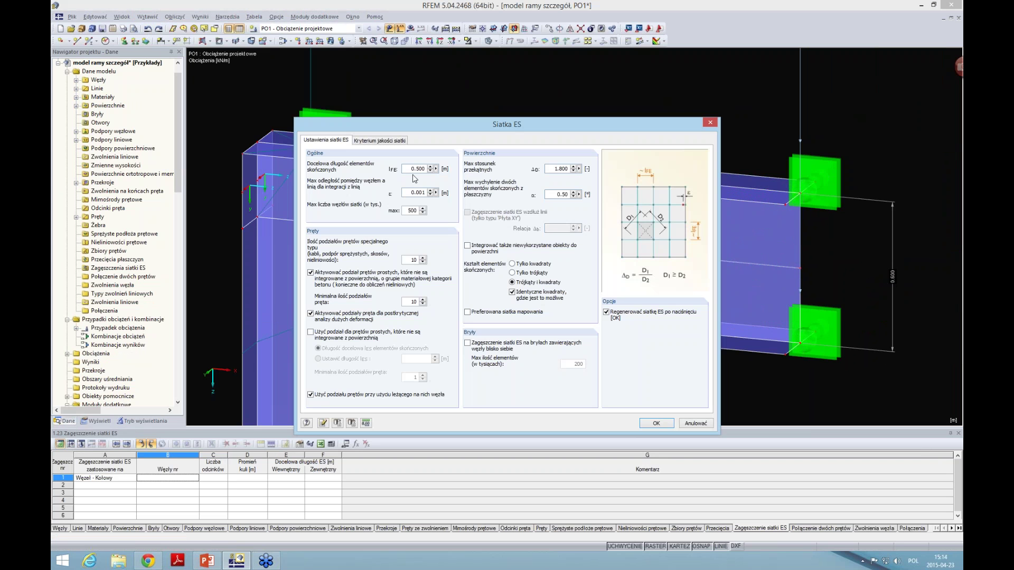
{"action": "left_click", "coordinate": [655, 424]}
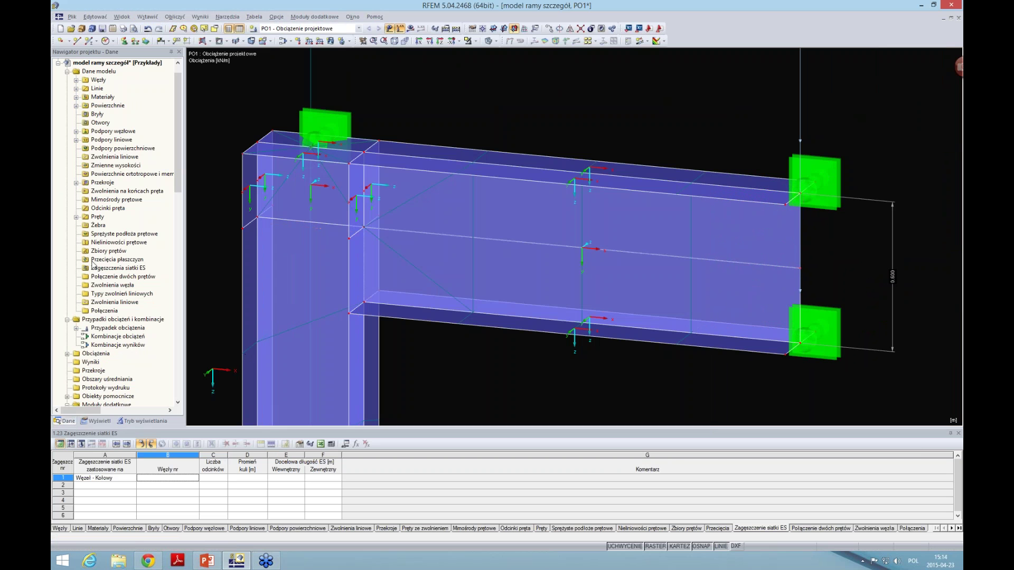
{"action": "middle_click_drag", "start_coordinate": [398, 338], "coordinate": [421, 294]}
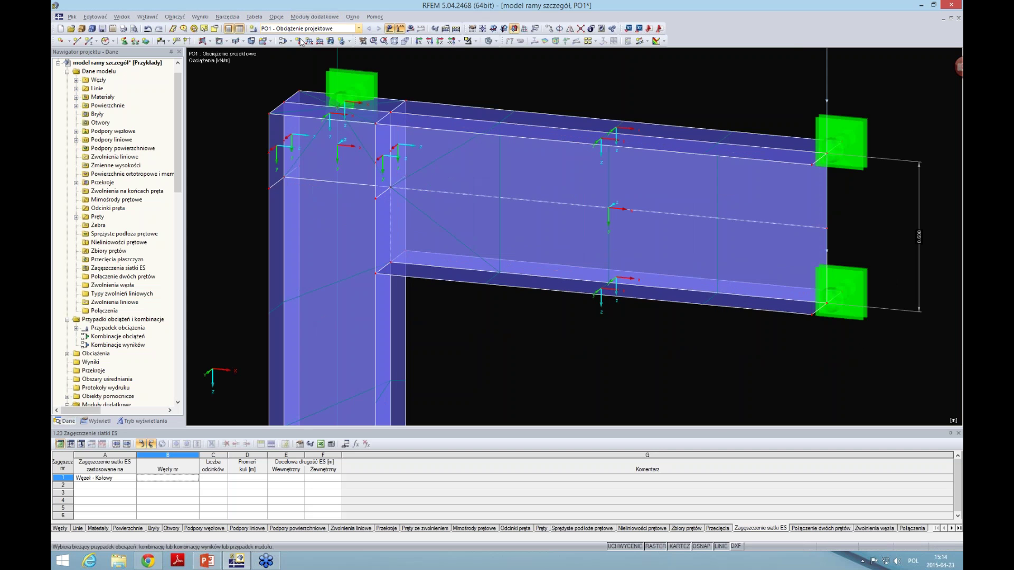
Step: Lower the target FE element length and regenerate a finer mesh across the frame
{"action": "left_click", "coordinate": [176, 16]}
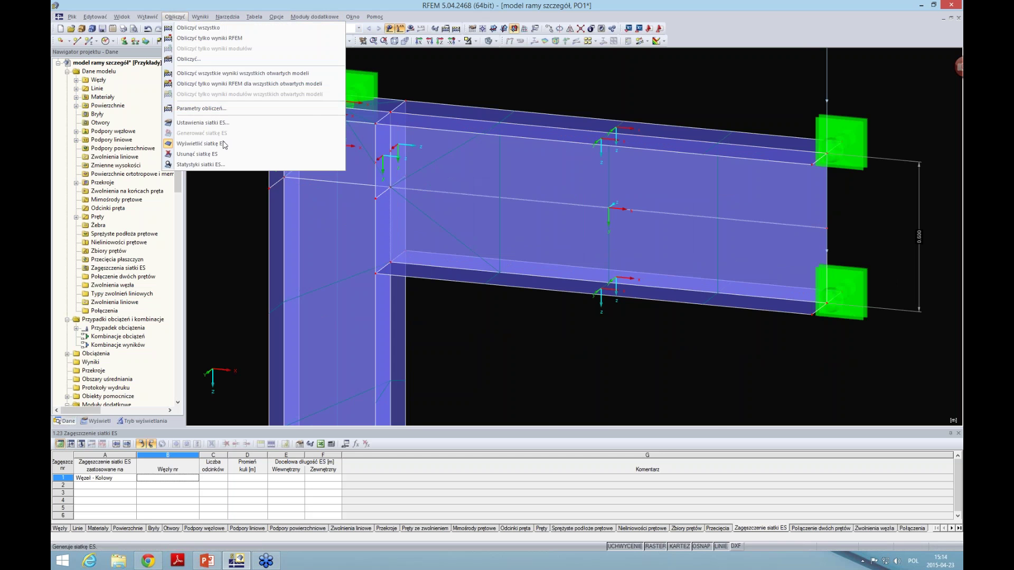
{"action": "left_click", "coordinate": [230, 123]}
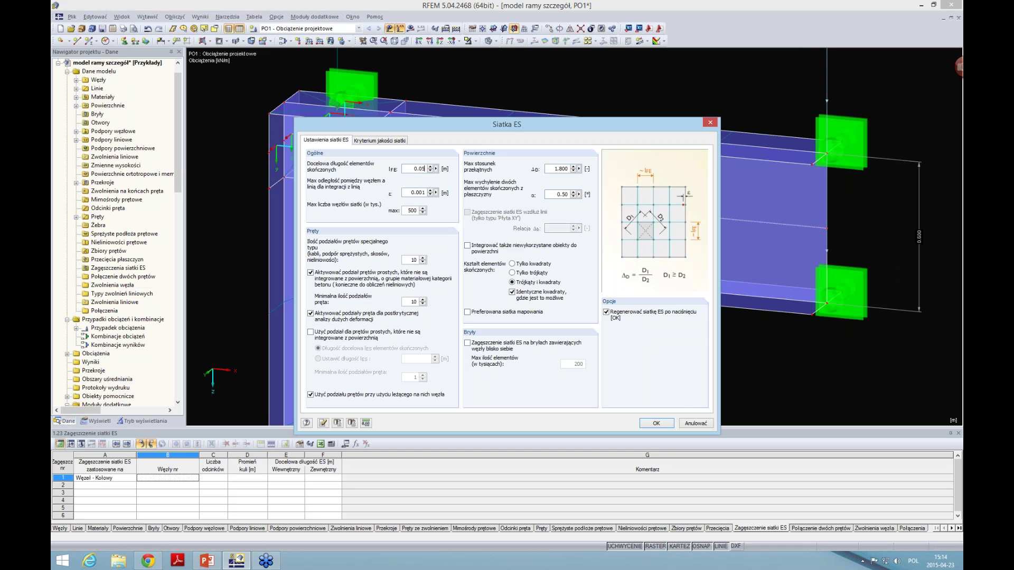
{"action": "left_click", "coordinate": [645, 424]}
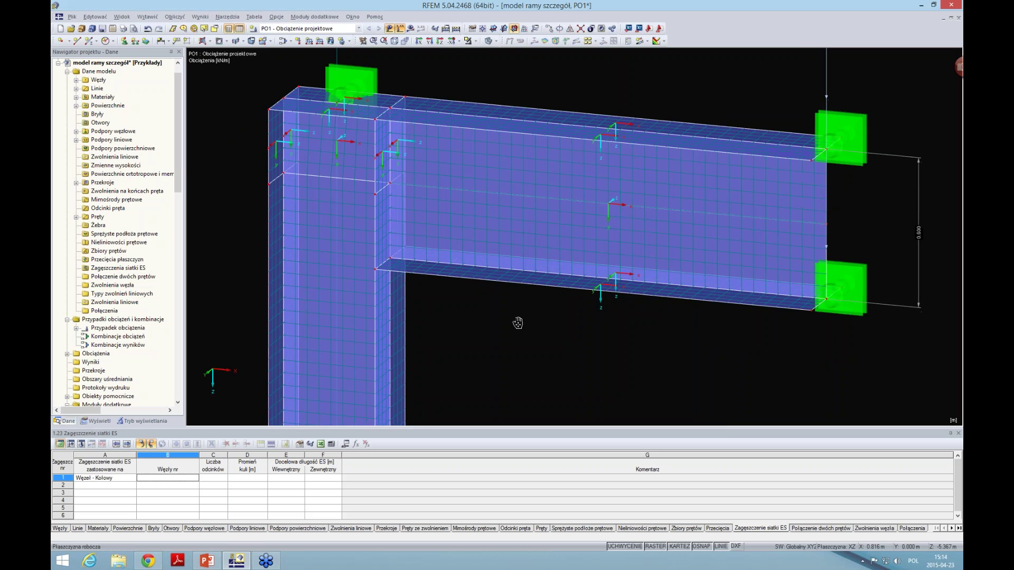
{"action": "scroll", "coordinate": [518, 323], "scroll_direction": "down", "scroll_amount": 1}
{"action": "scroll", "coordinate": [526, 321], "scroll_direction": "down", "scroll_amount": 1}
Step: Run the calculation and show global deformation u contours, peaking at 49.2 mm
{"action": "middle_click_drag", "start_coordinate": [626, 351], "coordinate": [528, 287]}
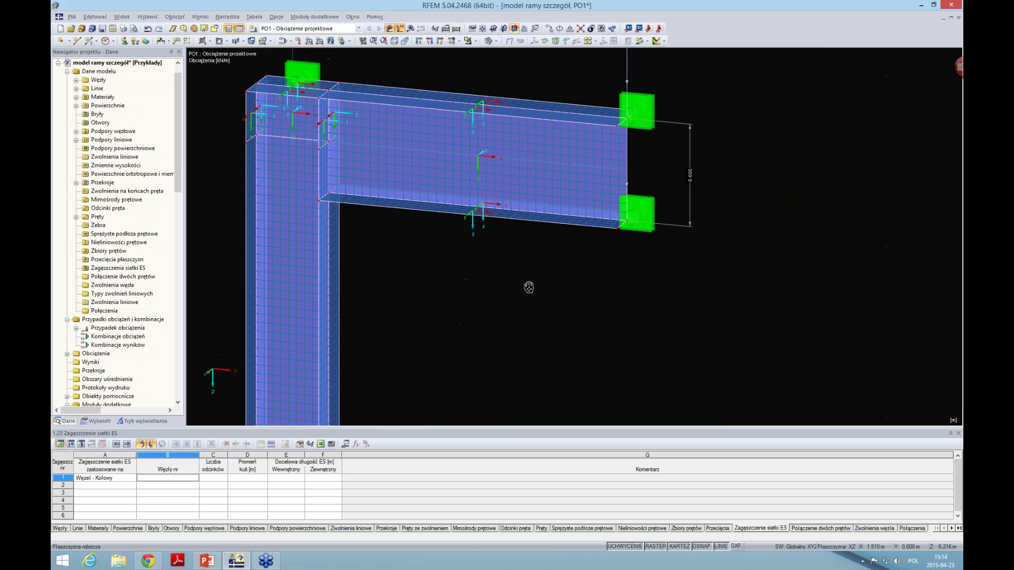
{"action": "scroll", "coordinate": [529, 291], "scroll_direction": "down", "scroll_amount": 2}
{"action": "scroll", "coordinate": [529, 306], "scroll_direction": "down", "scroll_amount": 1}
{"action": "scroll", "coordinate": [560, 238], "scroll_direction": "down", "scroll_amount": 3}
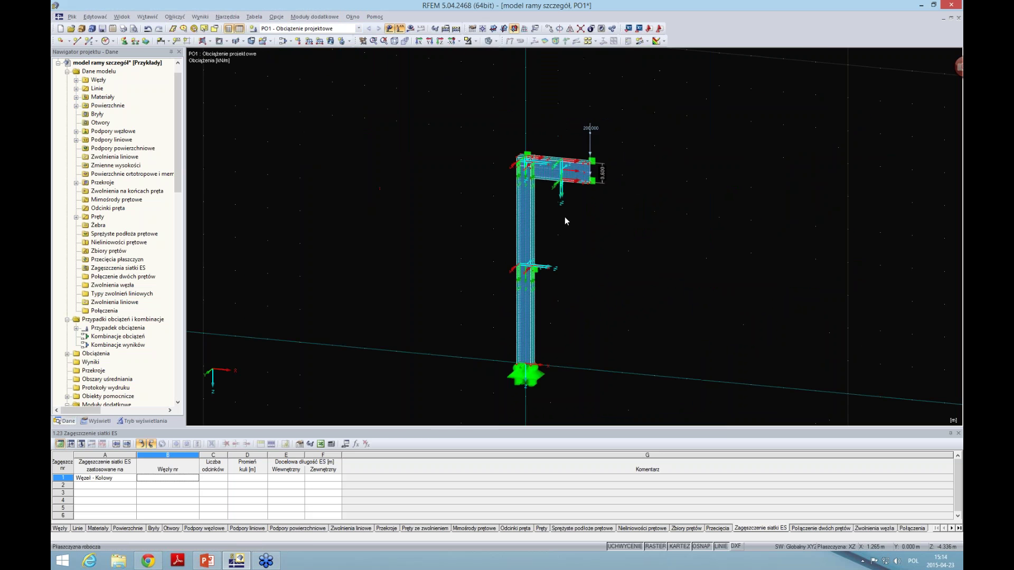
{"action": "scroll", "coordinate": [581, 235], "scroll_direction": "up", "scroll_amount": 1}
{"action": "scroll", "coordinate": [549, 233], "scroll_direction": "up", "scroll_amount": 1}
{"action": "scroll", "coordinate": [547, 230], "scroll_direction": "up", "scroll_amount": 1}
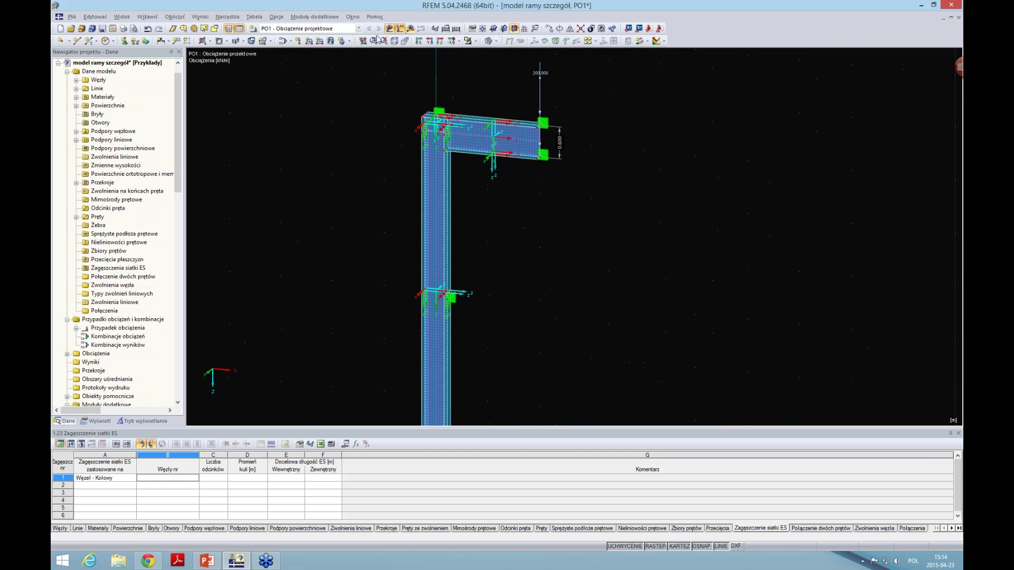
{"action": "left_click", "coordinate": [411, 28]}
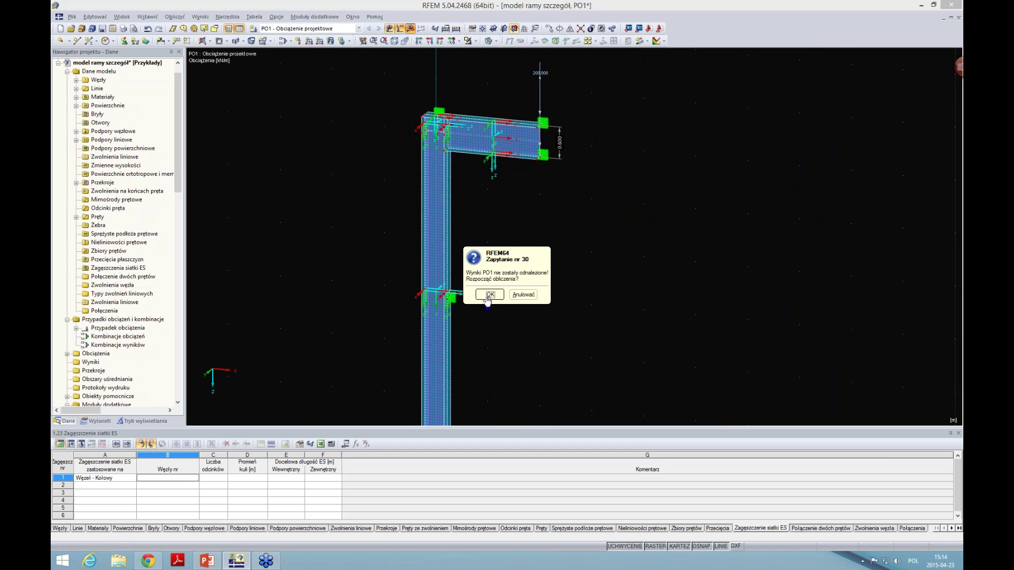
{"action": "left_click", "coordinate": [489, 295]}
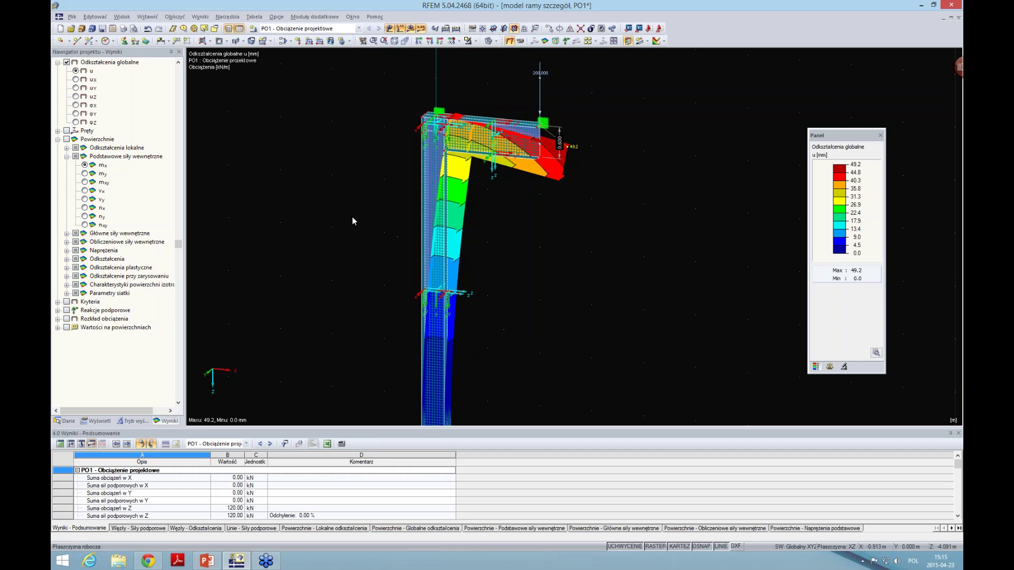
Step: Show the mx and my bending moment contours on the frame surfaces
{"action": "left_click", "coordinate": [85, 166]}
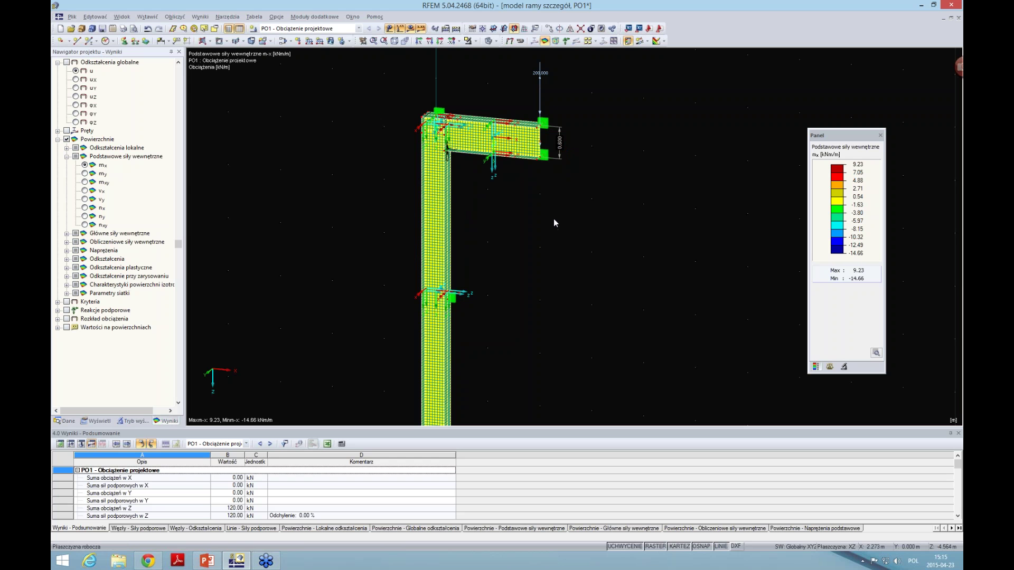
{"action": "middle_click_drag", "start_coordinate": [507, 210], "coordinate": [473, 230], "text": "ctrl"}
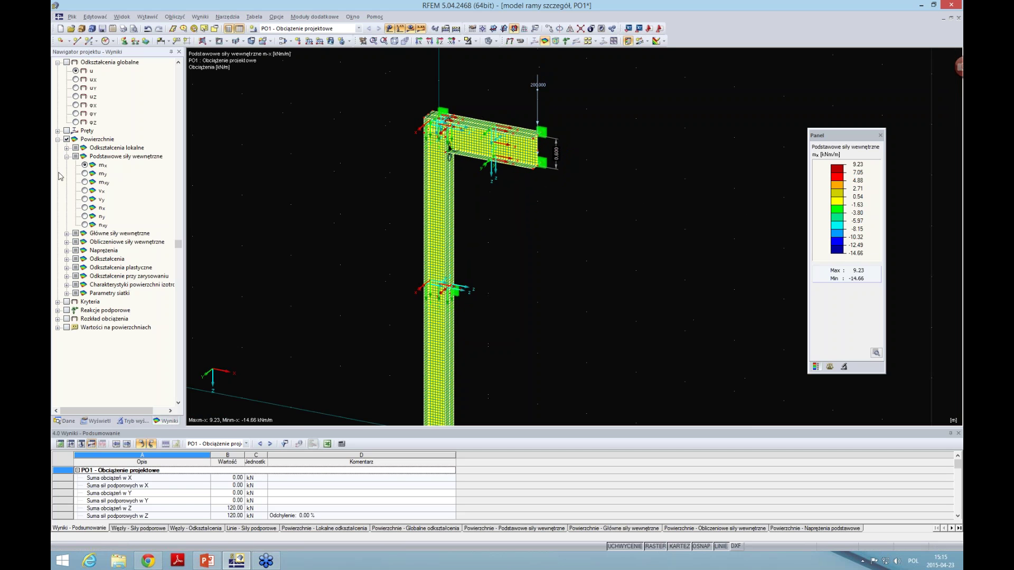
{"action": "left_click", "coordinate": [86, 174]}
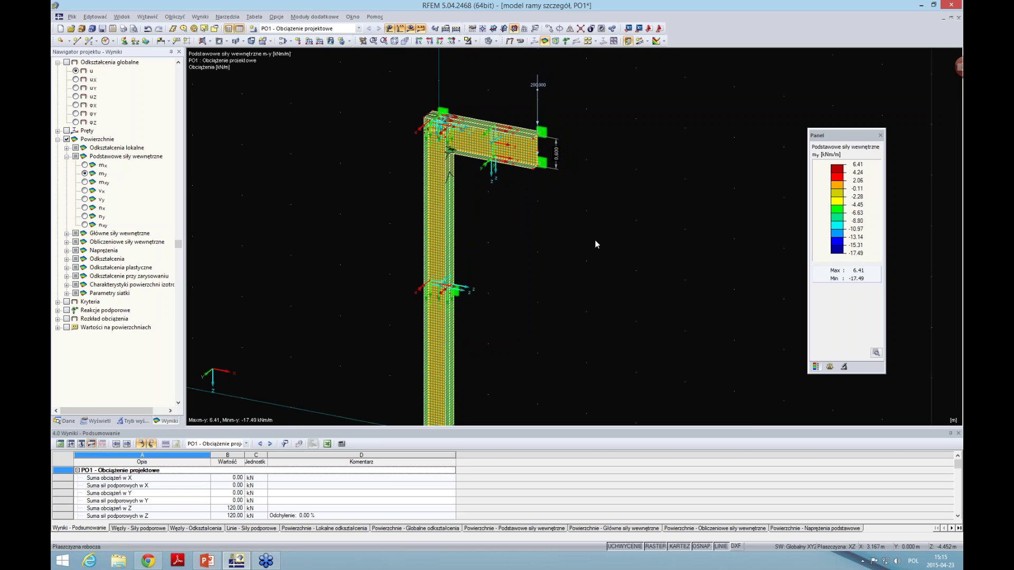
{"action": "mouse_move", "coordinate": [587, 233]}
{"action": "middle_mouse_down"}
{"action": "mouse_move", "coordinate": [591, 205]}
{"action": "mouse_move", "coordinate": [598, 213]}
{"action": "middle_mouse_up"}
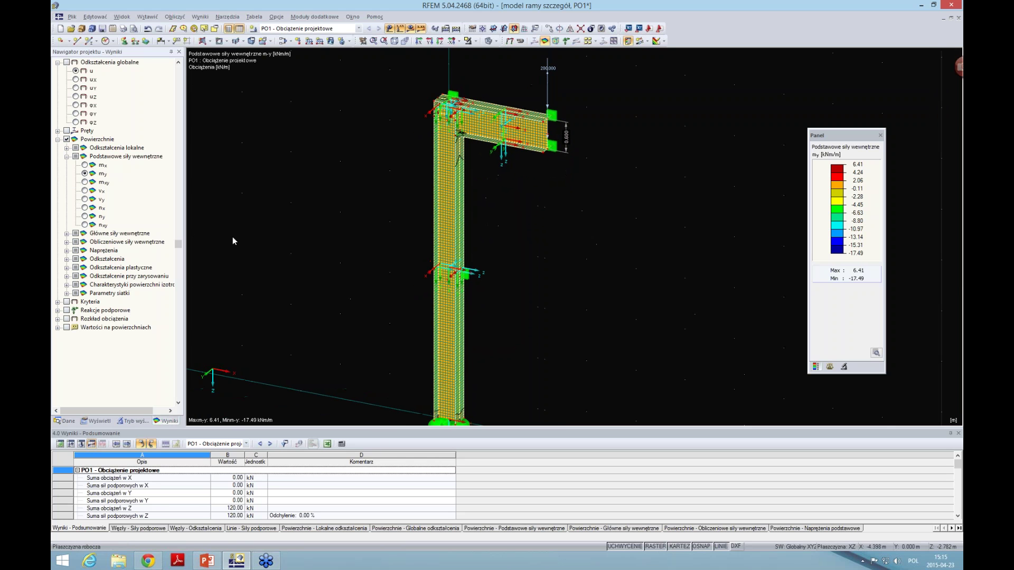
Step: Show the nx and ny membrane force contours, then expand the stress results
{"action": "left_click", "coordinate": [85, 208]}
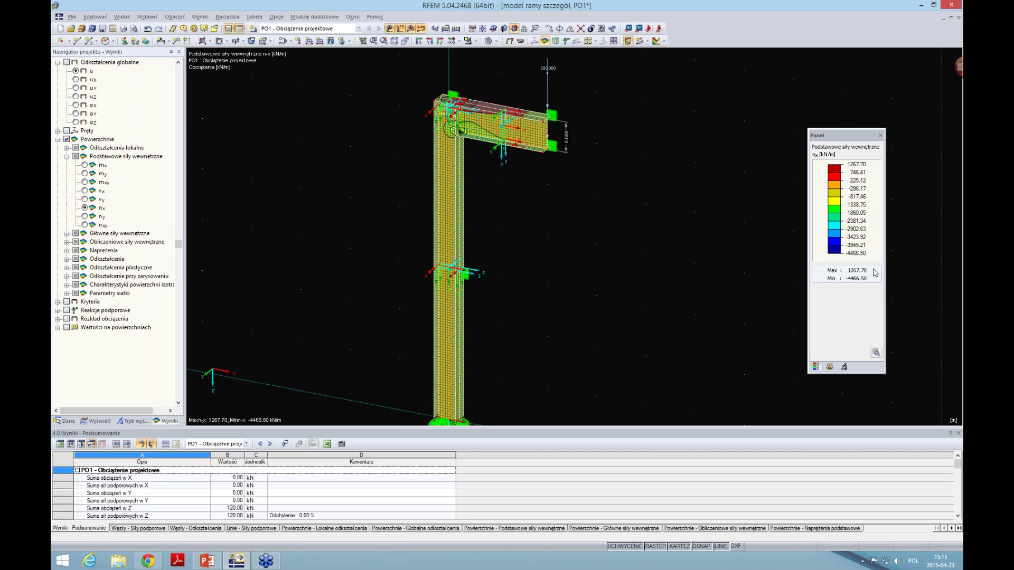
{"action": "scroll", "coordinate": [473, 202], "scroll_direction": "up", "scroll_amount": 3}
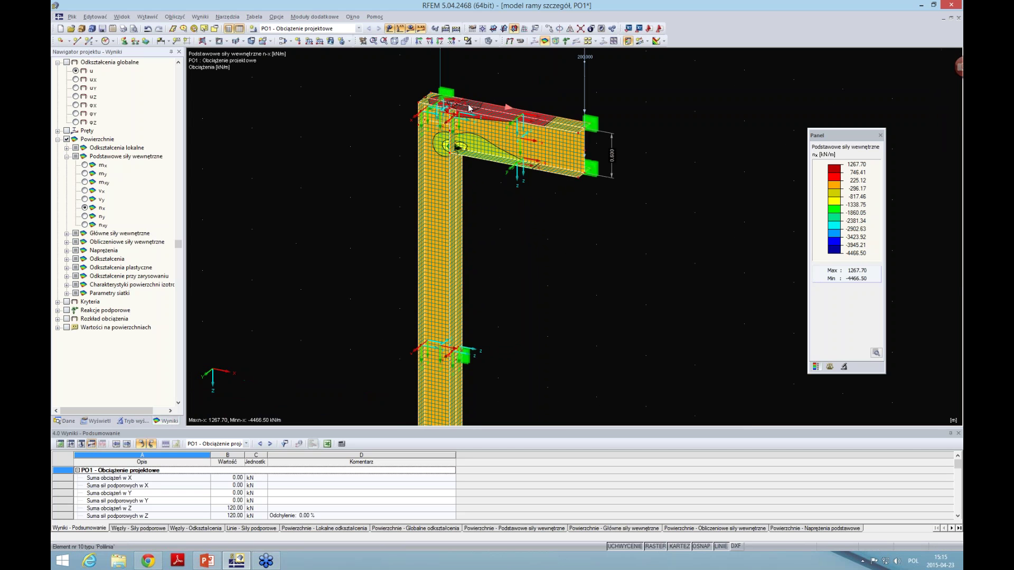
{"action": "left_click", "coordinate": [84, 216]}
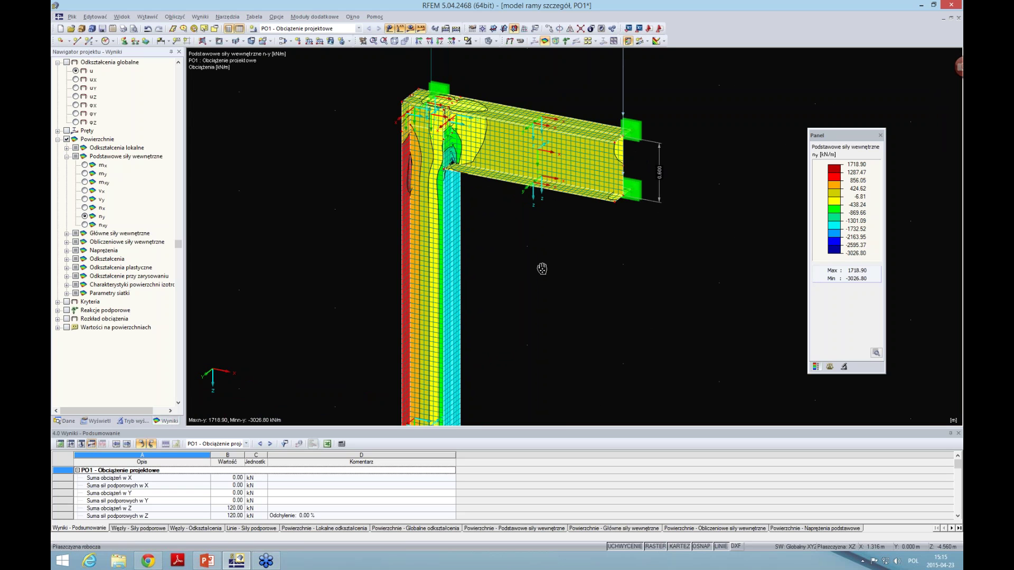
{"action": "scroll", "coordinate": [537, 270], "scroll_direction": "down", "scroll_amount": 1}
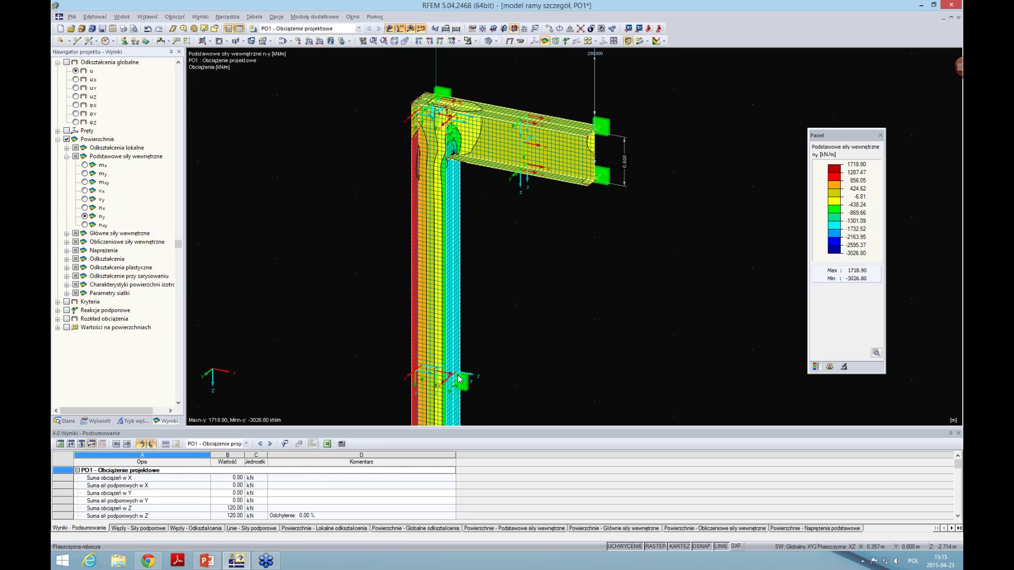
{"action": "scroll", "coordinate": [351, 261], "scroll_direction": "down", "scroll_amount": 1}
{"action": "scroll", "coordinate": [342, 272], "scroll_direction": "down", "scroll_amount": 1}
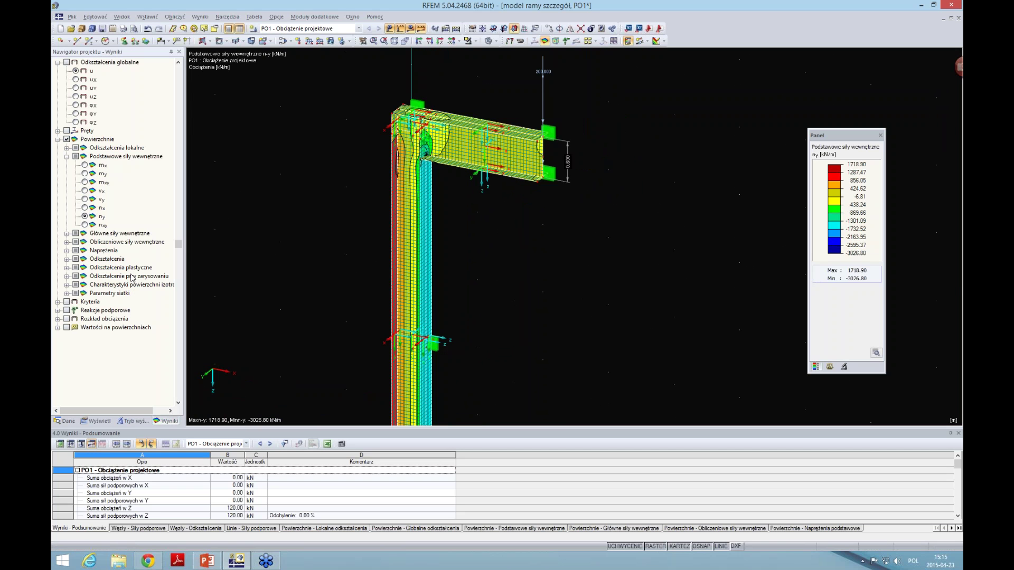
{"action": "left_click", "coordinate": [67, 251]}
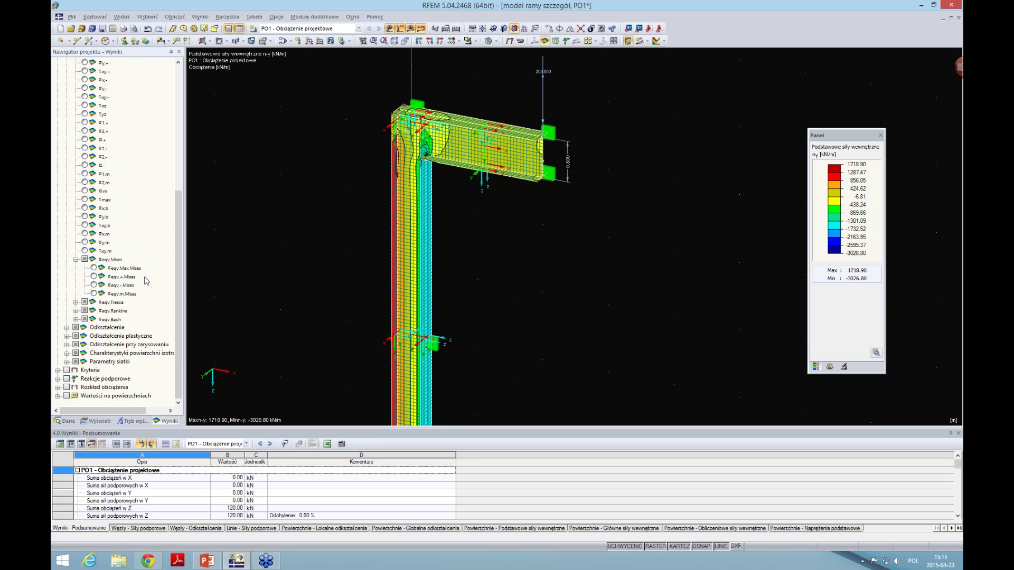
Step: Show σeqv,Max,Mises contours, inspect the 63.97 kN/cm² corner peak, and expand strain results
{"action": "left_click", "coordinate": [94, 268]}
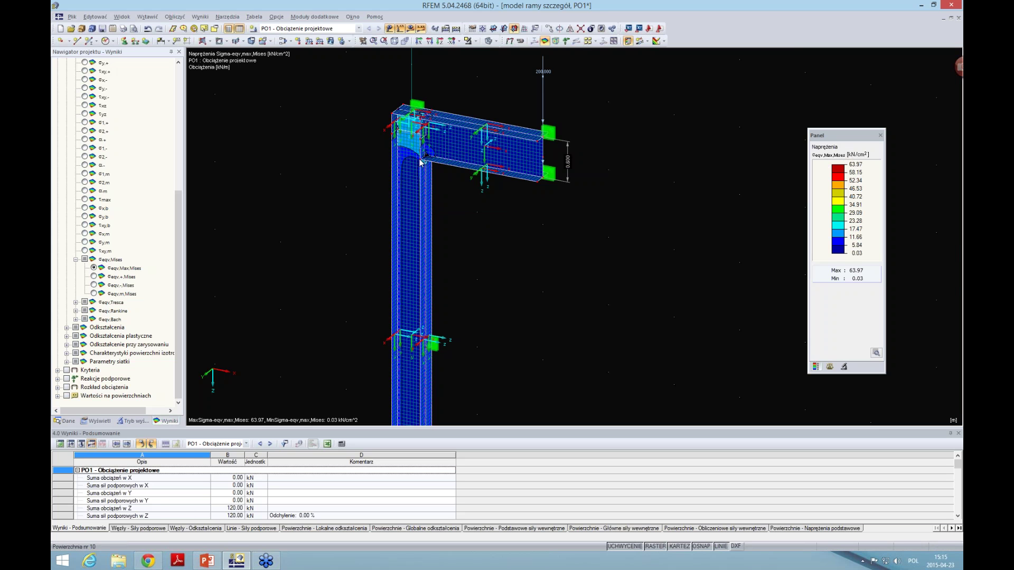
{"action": "scroll", "coordinate": [420, 163], "scroll_direction": "up", "scroll_amount": 3}
{"action": "scroll", "coordinate": [449, 170], "scroll_direction": "up", "scroll_amount": 3}
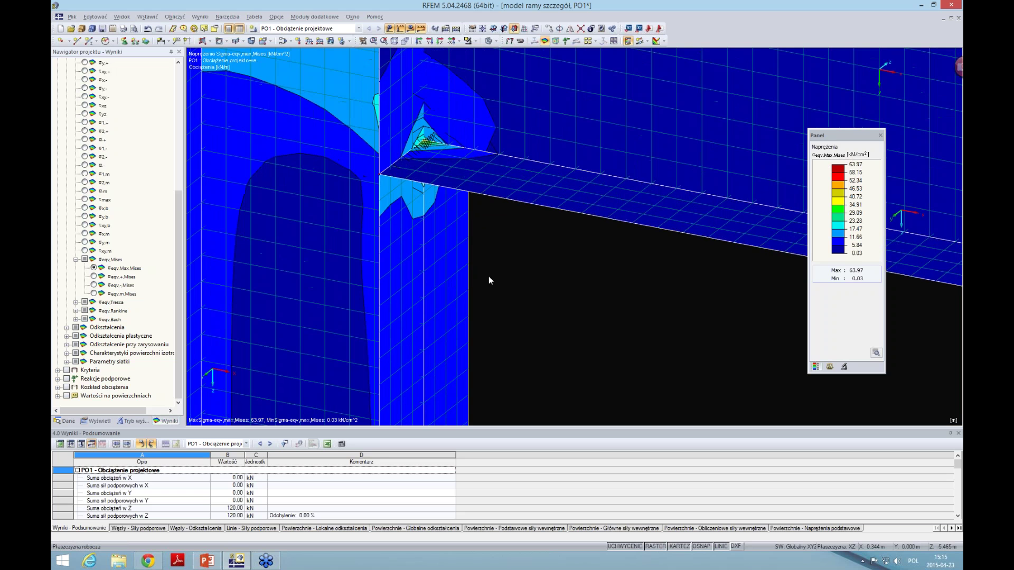
{"action": "middle_click_drag", "start_coordinate": [489, 280], "coordinate": [388, 195], "text": "ctrl"}
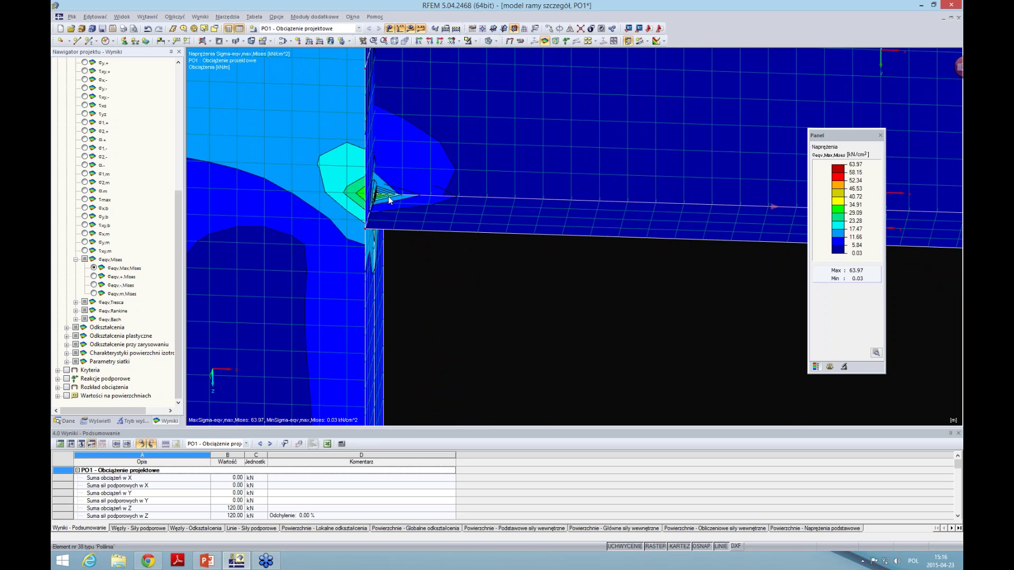
{"action": "scroll", "coordinate": [388, 196], "scroll_direction": "down", "scroll_amount": 2}
{"action": "scroll", "coordinate": [388, 195], "scroll_direction": "down", "scroll_amount": 2}
{"action": "scroll", "coordinate": [388, 196], "scroll_direction": "down", "scroll_amount": 2}
{"action": "scroll", "coordinate": [438, 275], "scroll_direction": "down", "scroll_amount": 1}
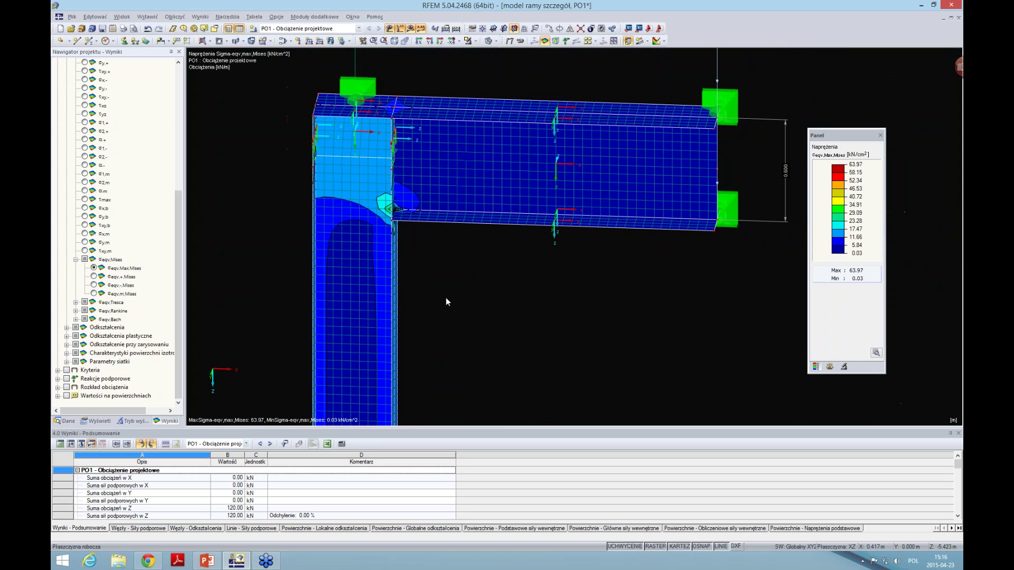
{"action": "middle_click_drag", "start_coordinate": [446, 302], "coordinate": [453, 245]}
{"action": "scroll", "coordinate": [455, 253], "scroll_direction": "down", "scroll_amount": 2}
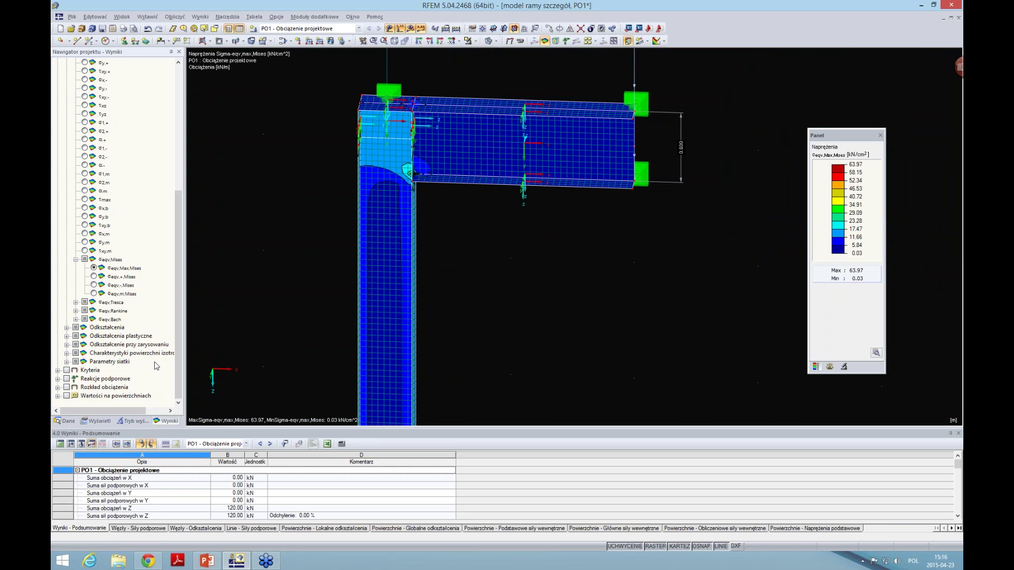
{"action": "left_click", "coordinate": [66, 328]}
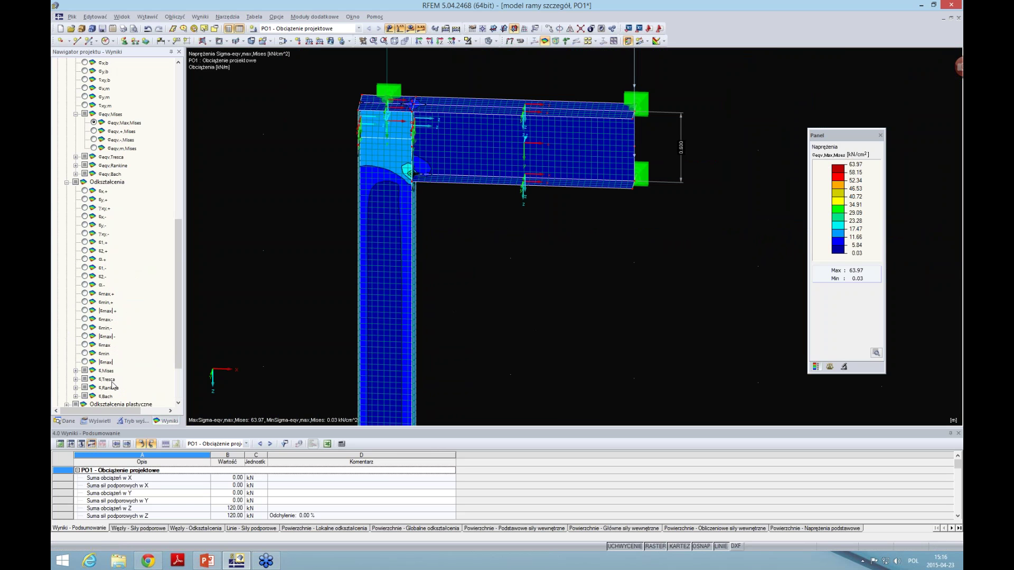
Step: Show ε,Mises equivalent strain contours, then launch RF-STEEL Surfaces from the add-on modules
{"action": "left_click", "coordinate": [76, 371]}
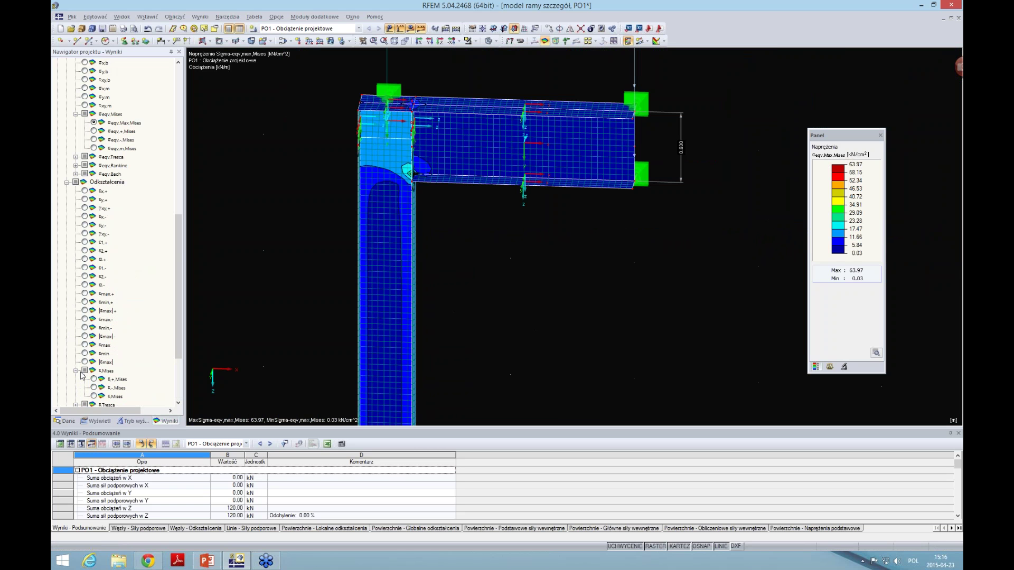
{"action": "left_click", "coordinate": [95, 396]}
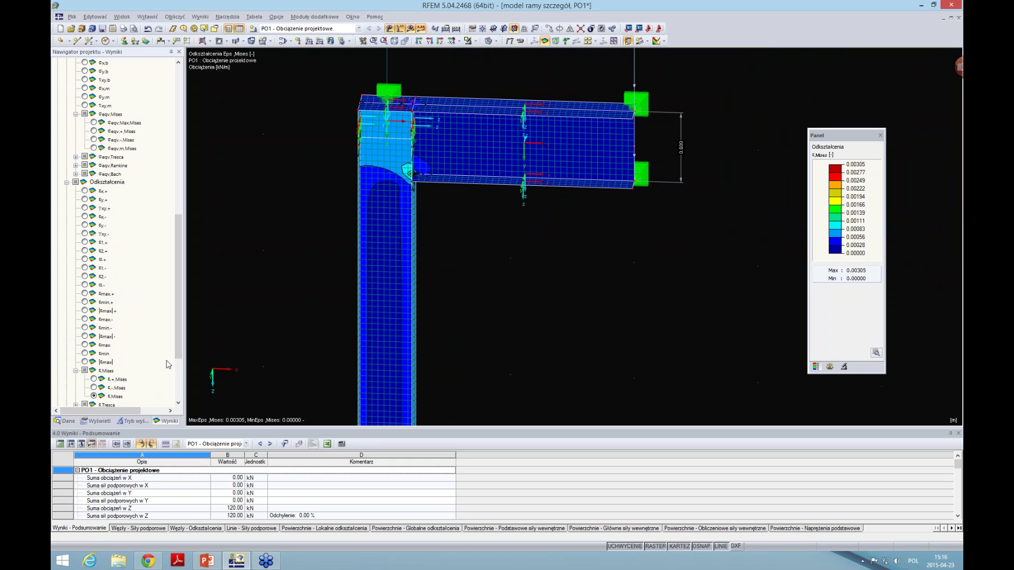
{"action": "left_click", "coordinate": [68, 421]}
{"action": "scroll", "coordinate": [163, 307], "scroll_direction": "down", "scroll_amount": 4}
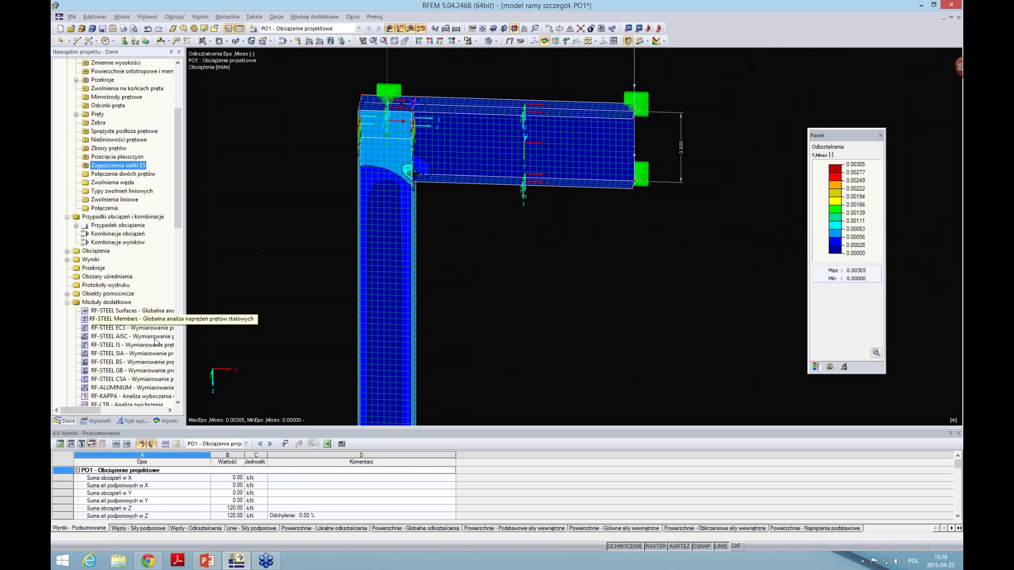
{"action": "left_click", "coordinate": [141, 312]}
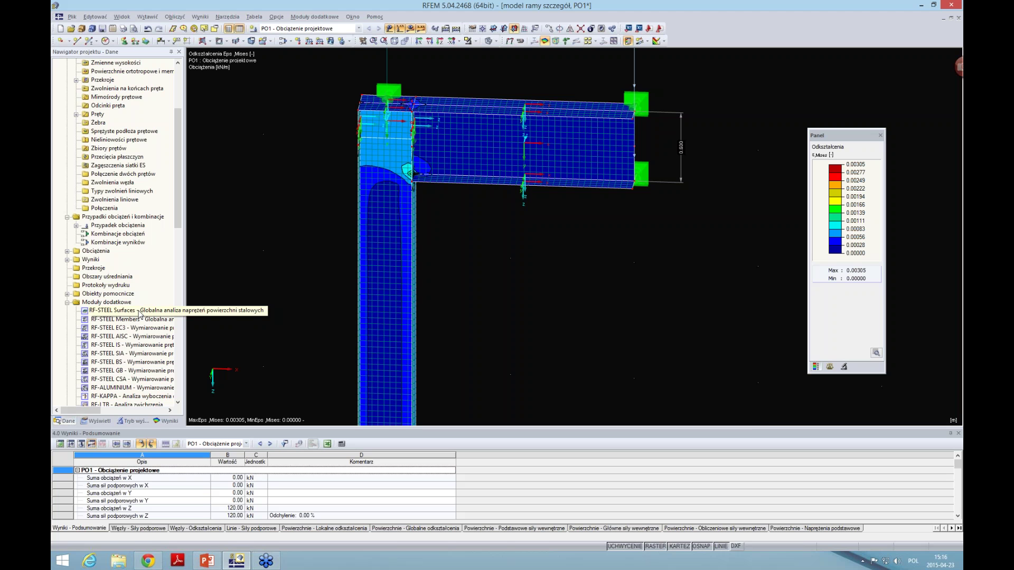
{"action": "double_click", "coordinate": [141, 312]}
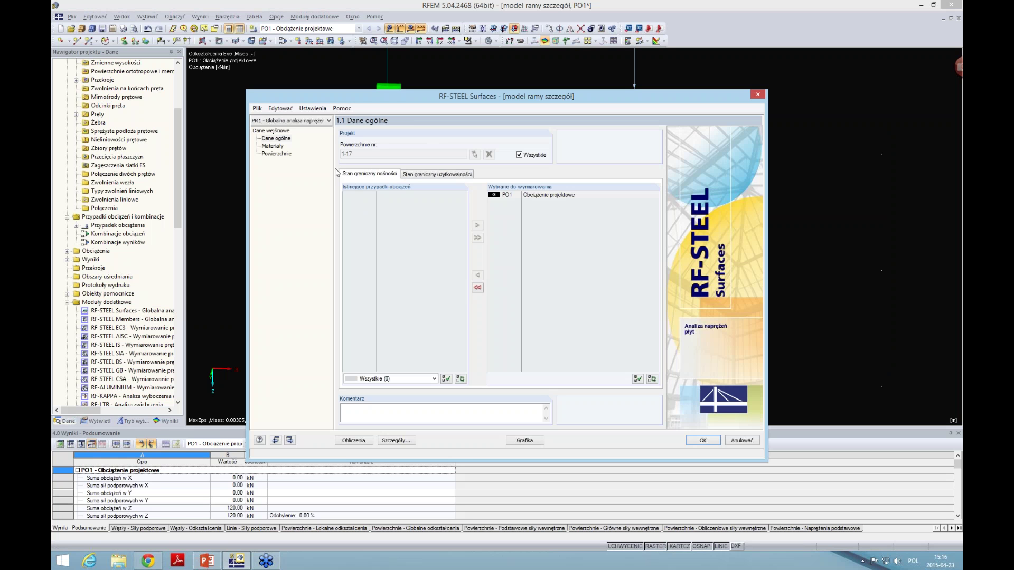
Step: Review the ULS and SLS load cases on the General Data page
{"action": "left_click", "coordinate": [420, 178]}
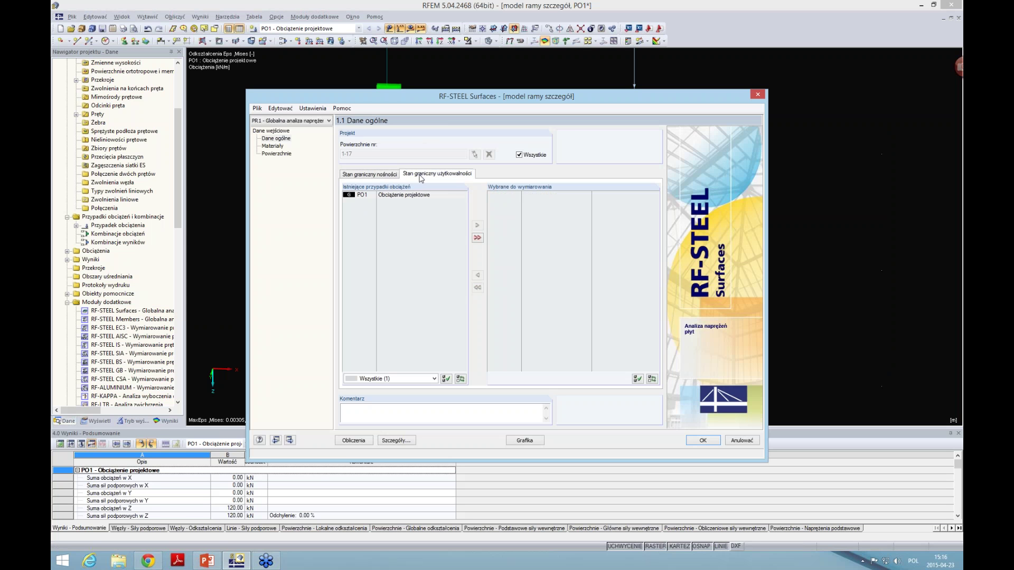
{"action": "left_click", "coordinate": [383, 175]}
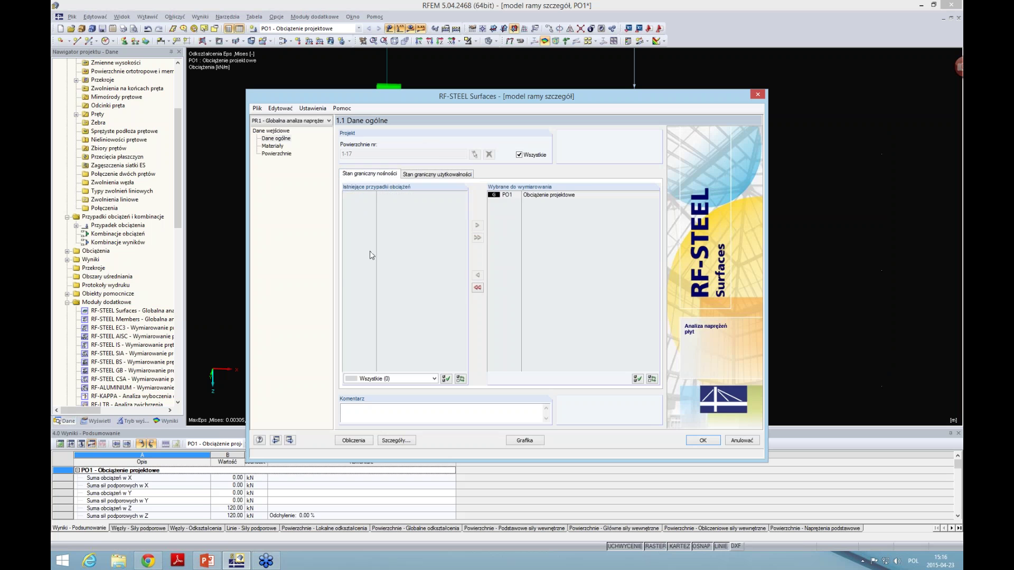
{"action": "left_click", "coordinate": [279, 148]}
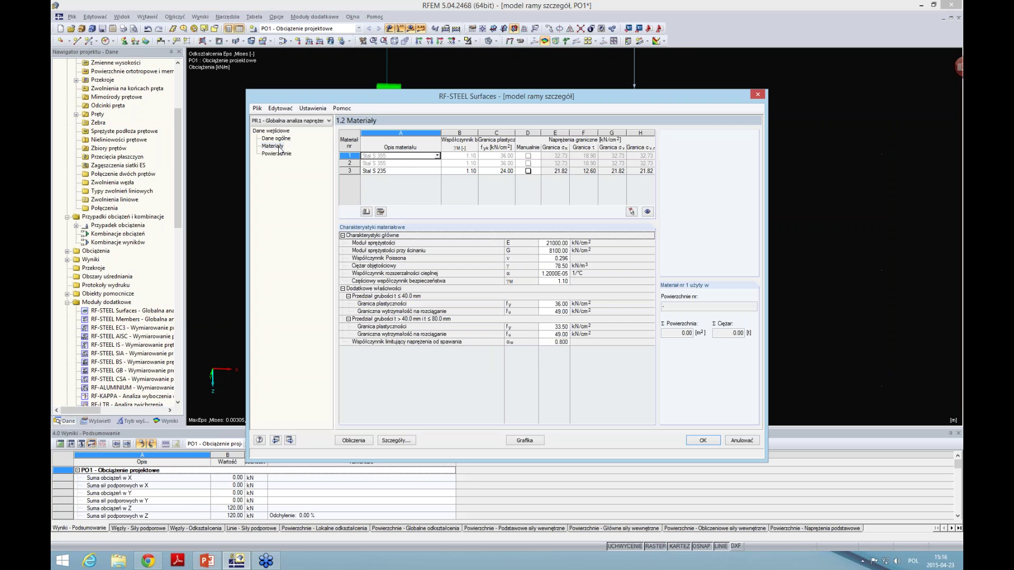
{"action": "left_click", "coordinate": [280, 139]}
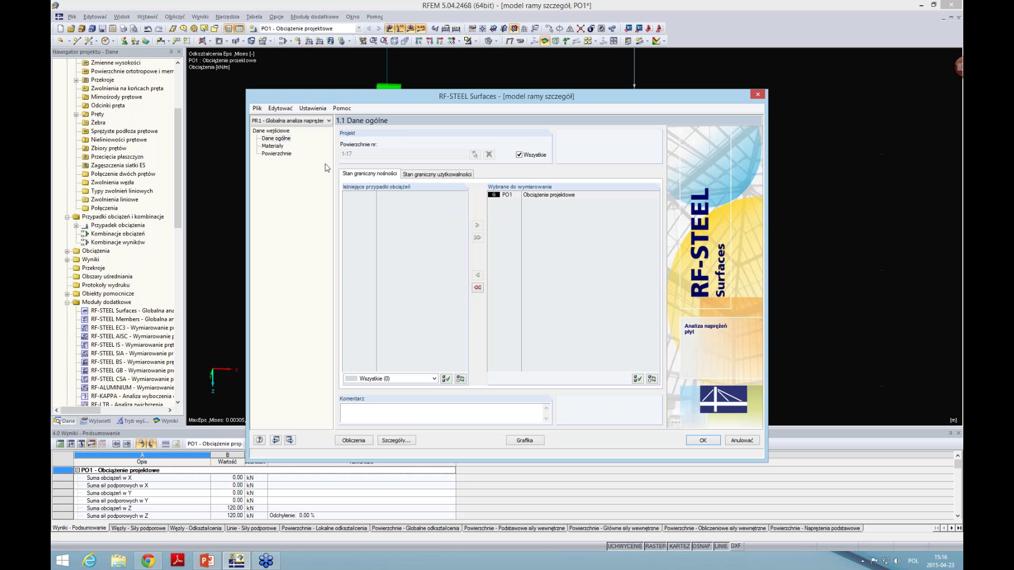
Step: Inspect material 3 Stal S 235 and the surfaces list, then bring up Details
{"action": "left_click", "coordinate": [273, 146]}
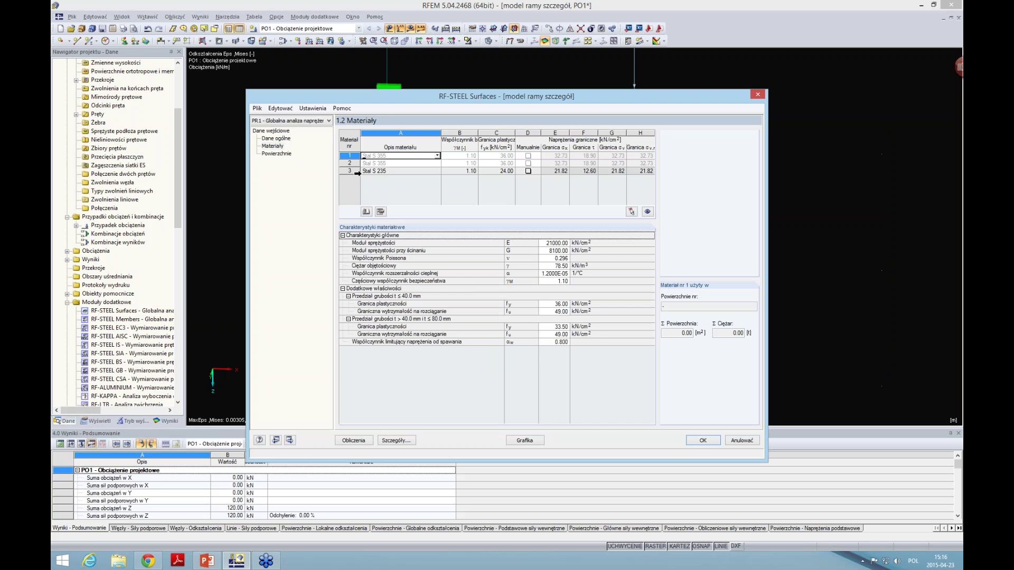
{"action": "left_click", "coordinate": [400, 172]}
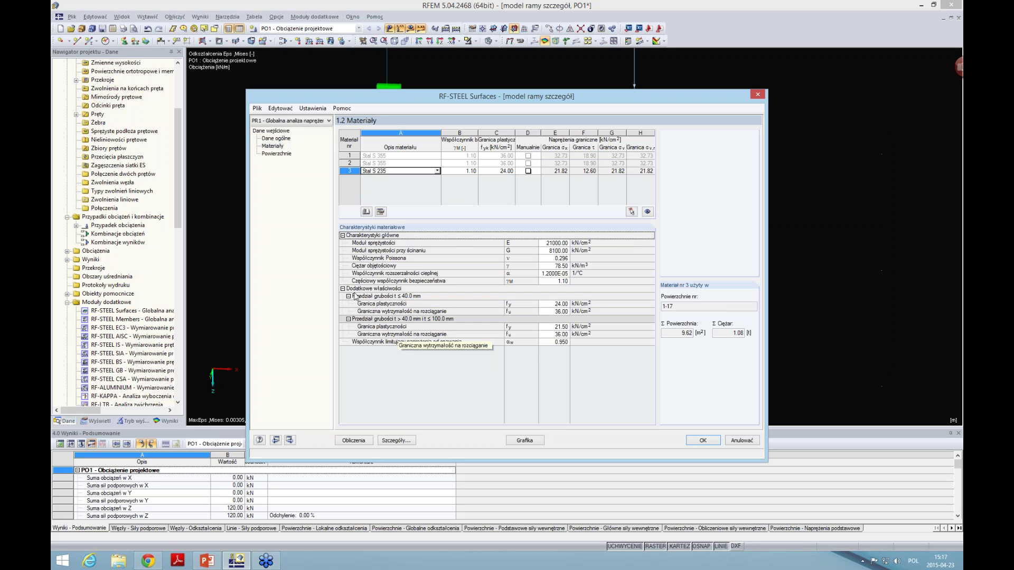
{"action": "left_click", "coordinate": [275, 154]}
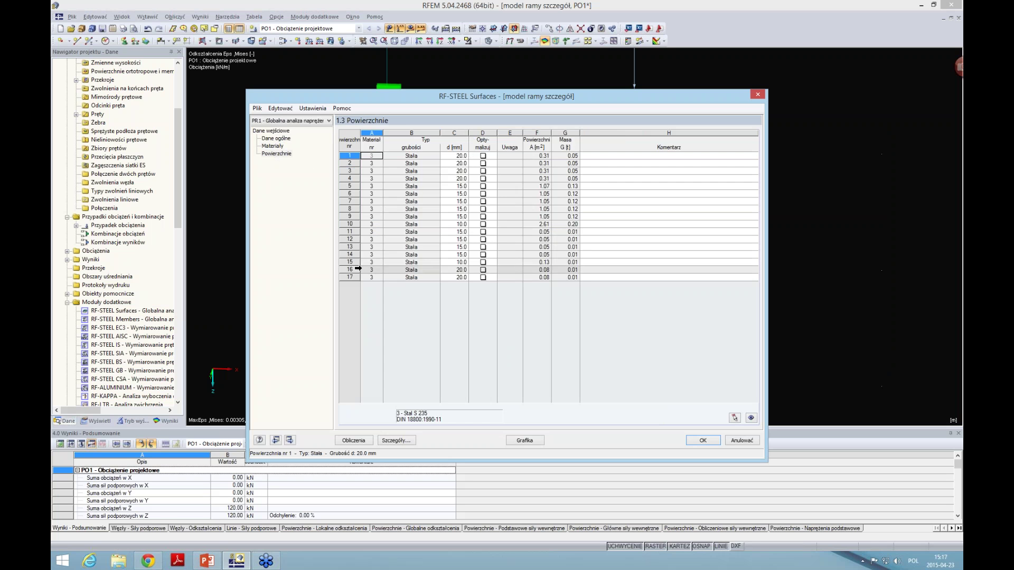
{"action": "left_click", "coordinate": [404, 441]}
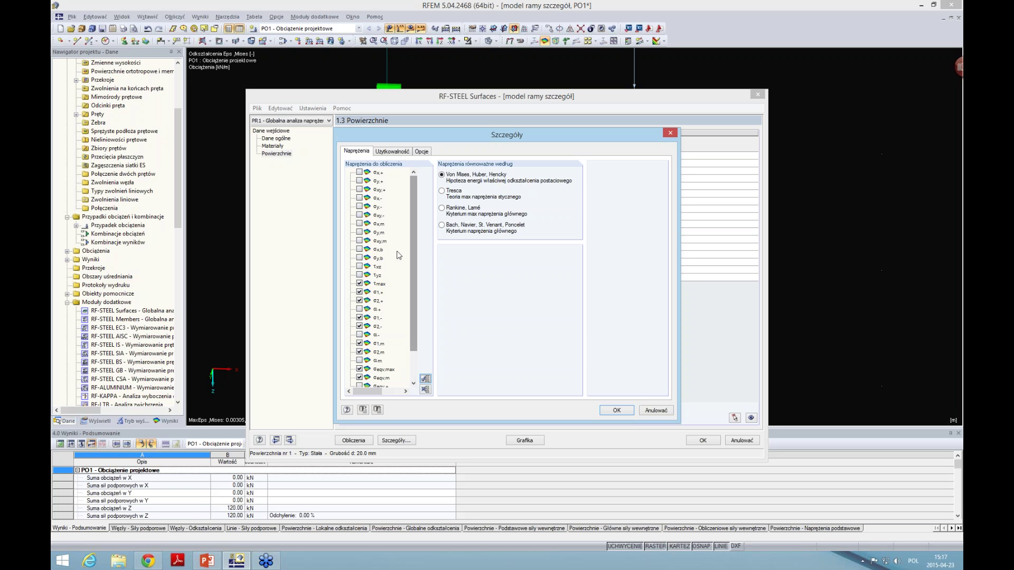
Step: Check the serviceability deflection limits, then the analysis and result-table options
{"action": "left_click", "coordinate": [400, 153]}
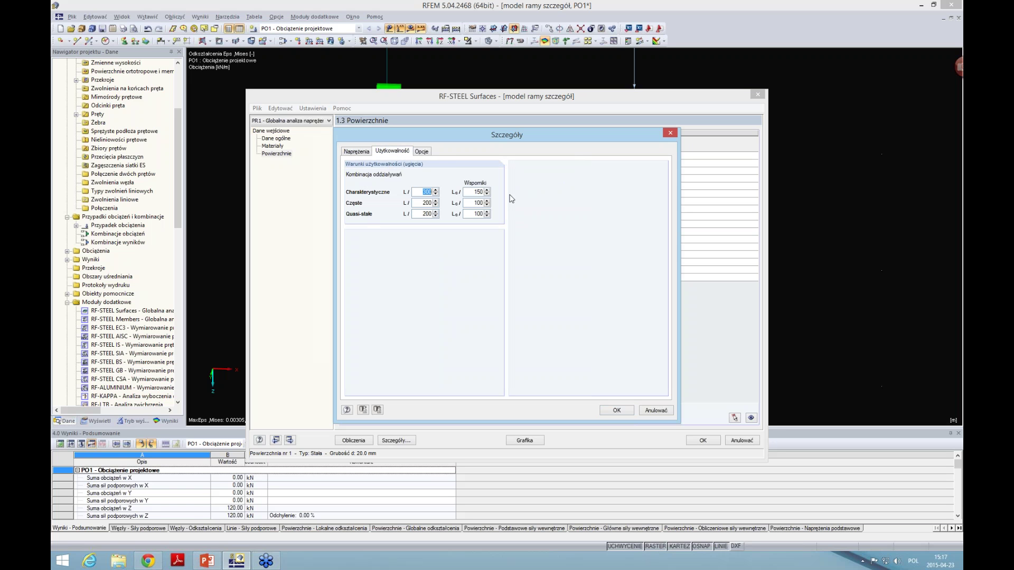
{"action": "left_click", "coordinate": [422, 151]}
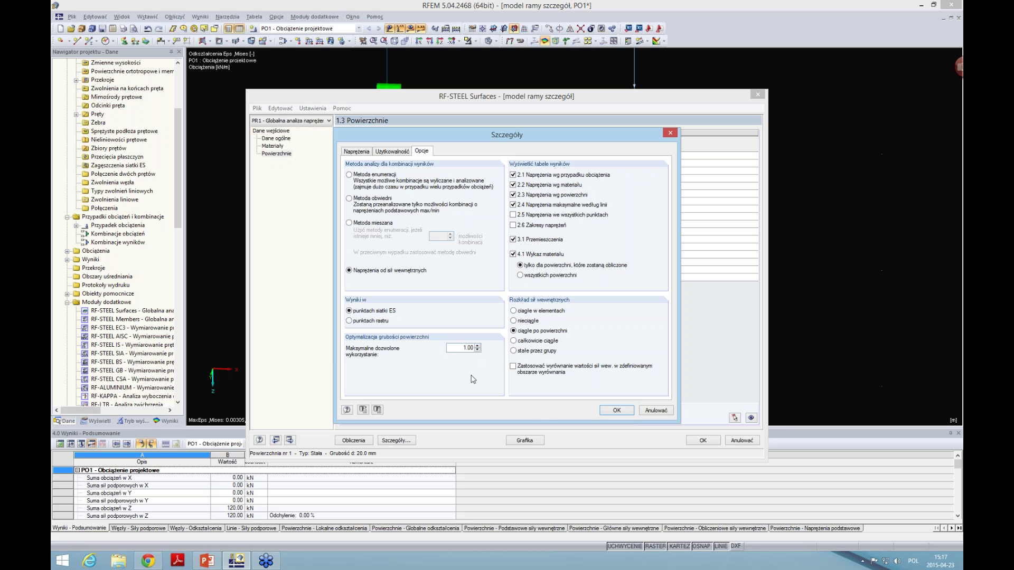
Step: Confirm the detail settings and run the RF-STEEL Surfaces design, reaching a maximum ratio of 3.07
{"action": "left_click", "coordinate": [616, 412]}
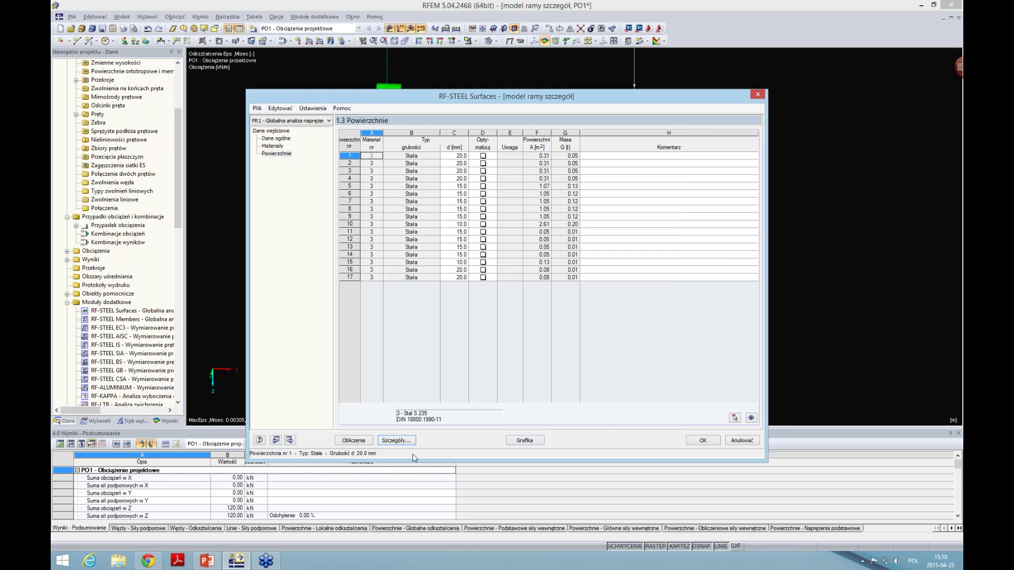
{"action": "left_click", "coordinate": [359, 445]}
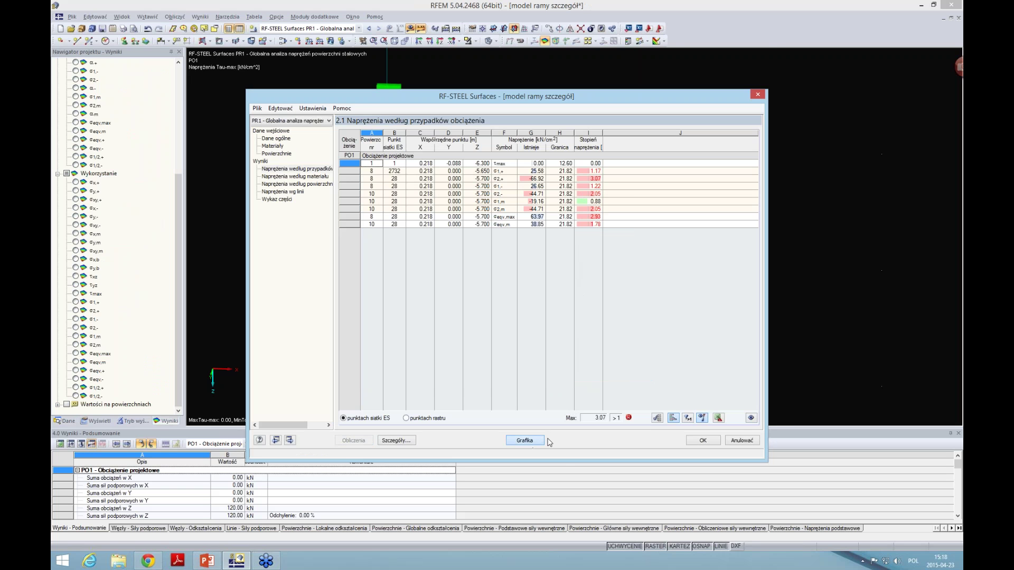
Step: Display the σeqv,max utilisation contours on the frame and zoom to the 2.93 peak at the joint
{"action": "left_click", "coordinate": [529, 442]}
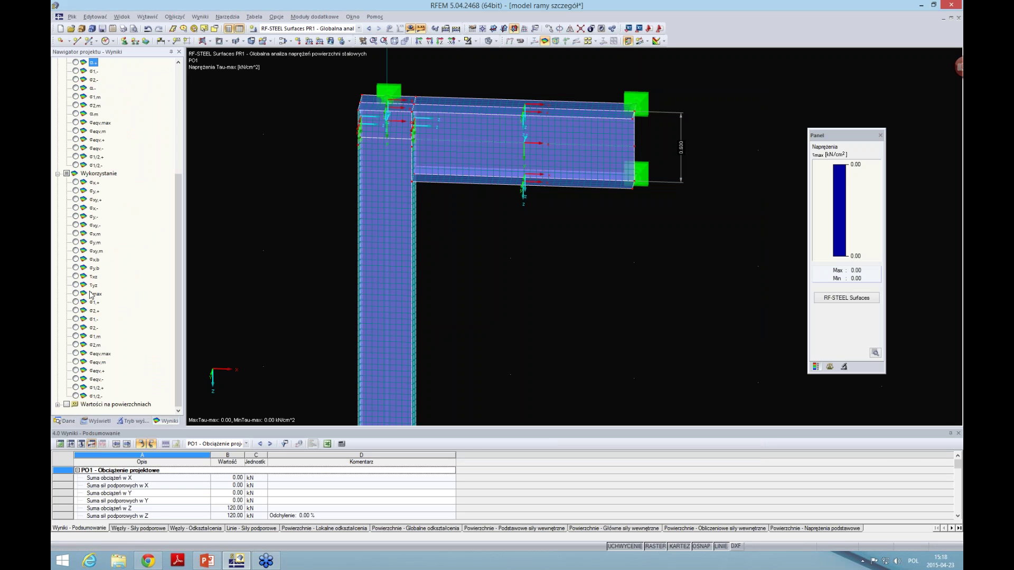
{"action": "left_click", "coordinate": [77, 353]}
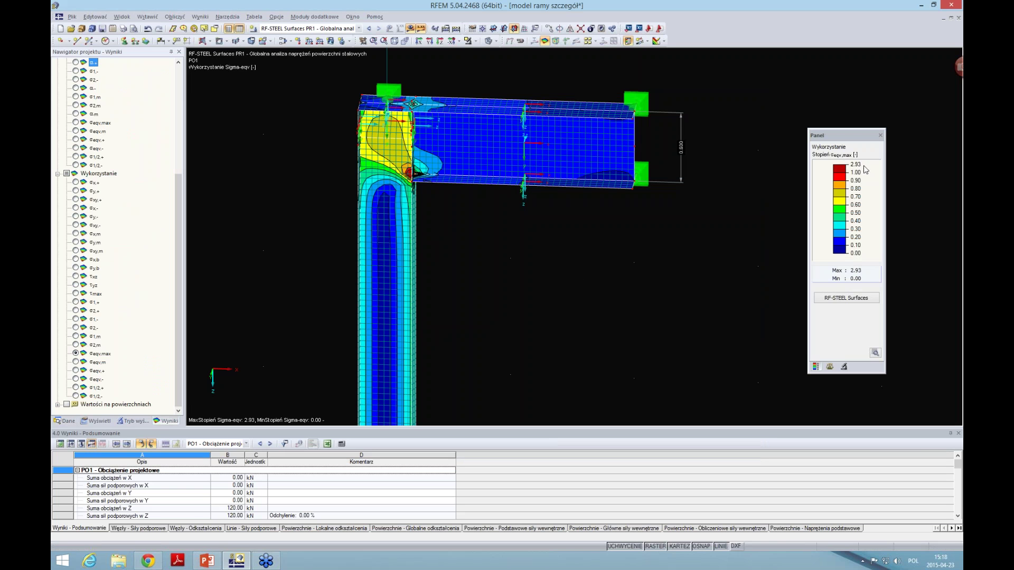
{"action": "scroll", "coordinate": [376, 175], "scroll_direction": "up", "scroll_amount": 1}
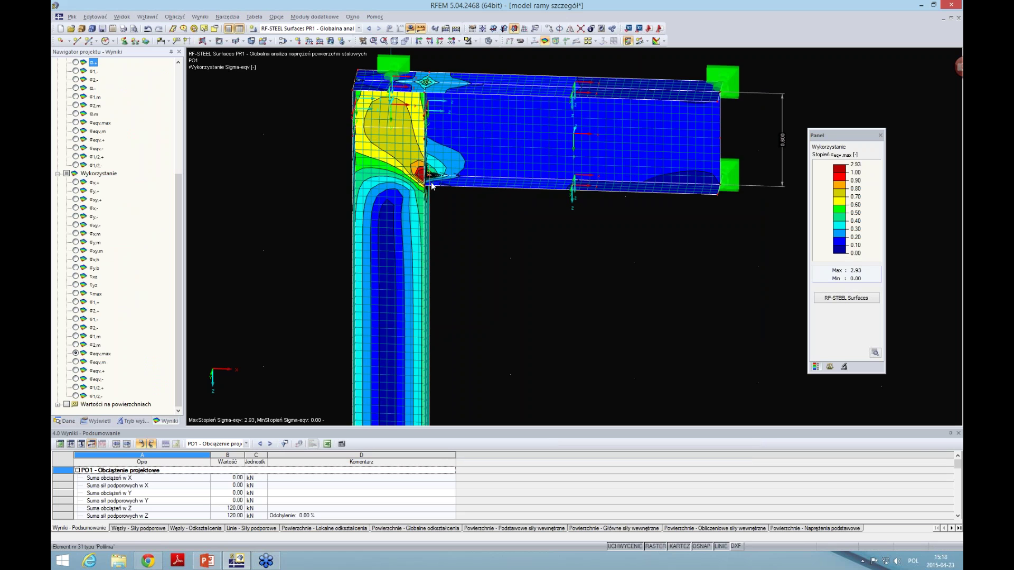
{"action": "scroll", "coordinate": [430, 181], "scroll_direction": "up", "scroll_amount": 1}
{"action": "scroll", "coordinate": [430, 180], "scroll_direction": "up", "scroll_amount": 2}
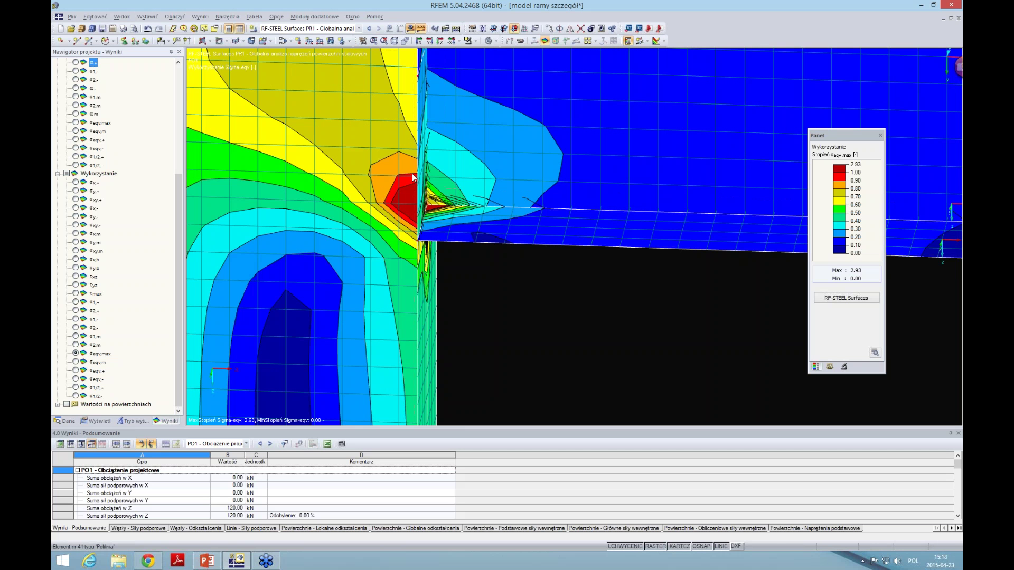
{"action": "scroll", "coordinate": [477, 280], "scroll_direction": "down", "scroll_amount": 2}
{"action": "scroll", "coordinate": [499, 310], "scroll_direction": "down", "scroll_amount": 1}
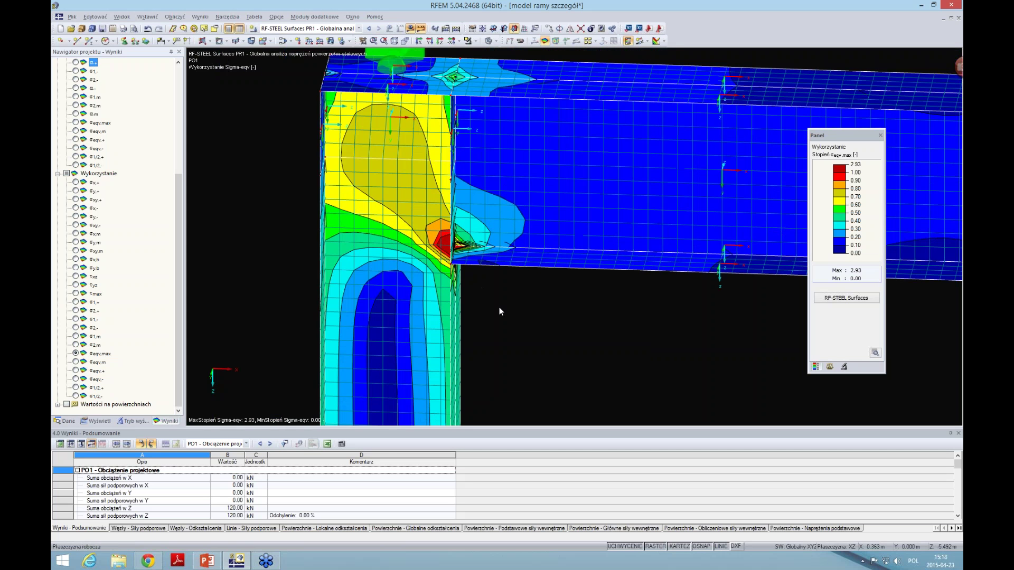
{"action": "scroll", "coordinate": [499, 310], "scroll_direction": "down", "scroll_amount": 1}
{"action": "scroll", "coordinate": [499, 310], "scroll_direction": "down", "scroll_amount": 1}
{"action": "scroll", "coordinate": [499, 310], "scroll_direction": "down", "scroll_amount": 1}
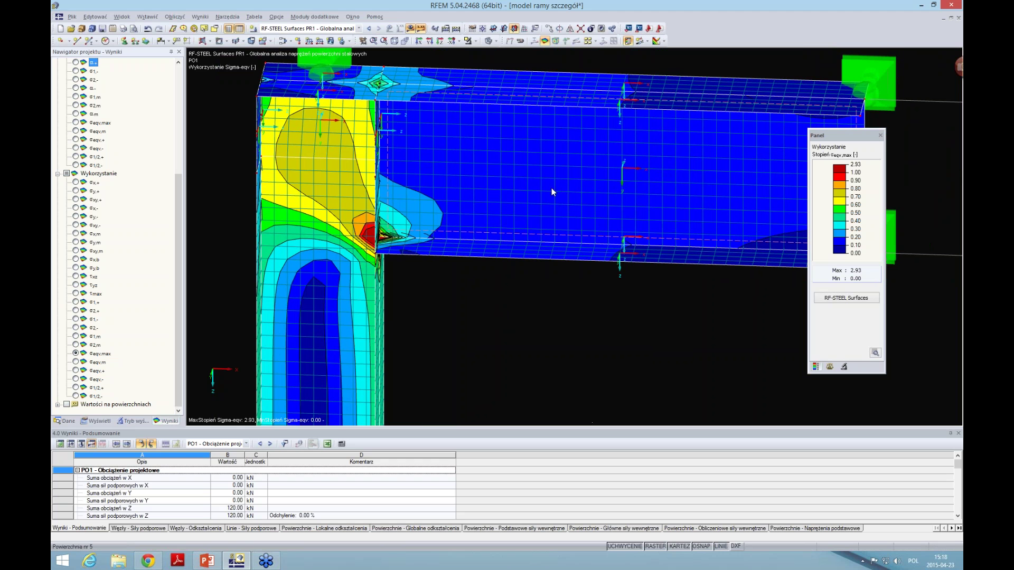
{"action": "mouse_move", "coordinate": [558, 185]}
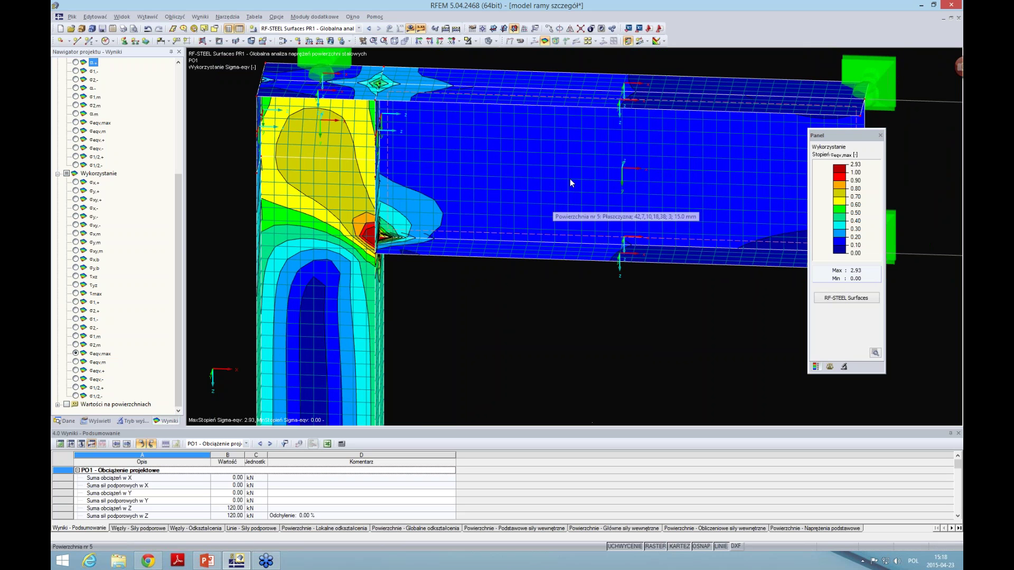
{"action": "double_click", "coordinate": [570, 181]}
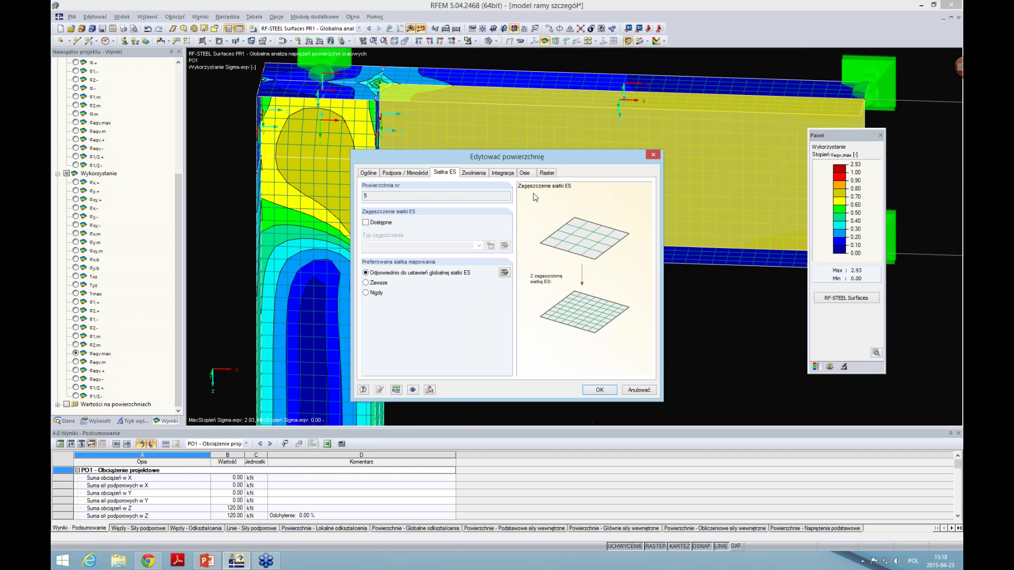
{"action": "left_click", "coordinate": [548, 173]}
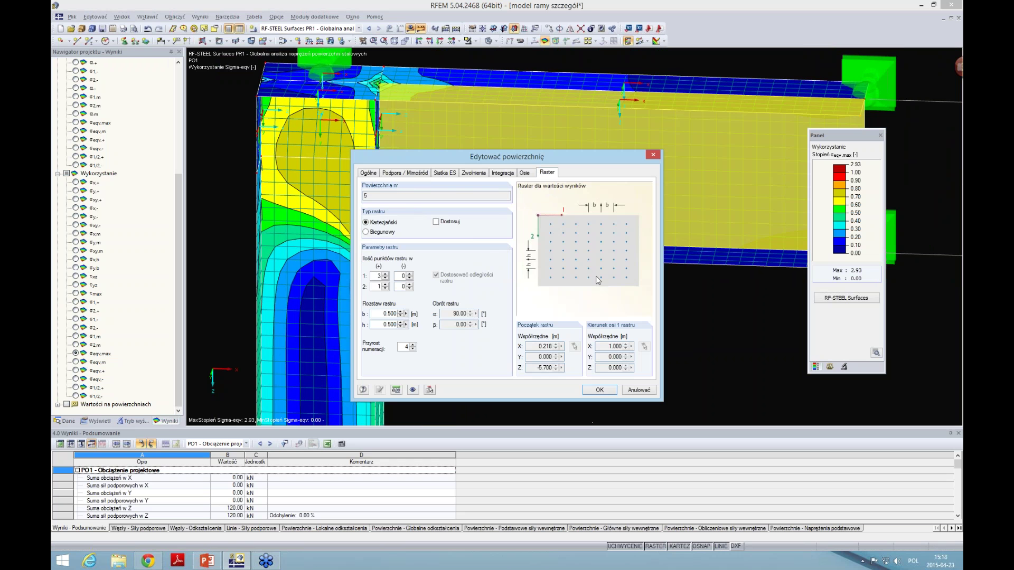
{"action": "left_click", "coordinate": [445, 173]}
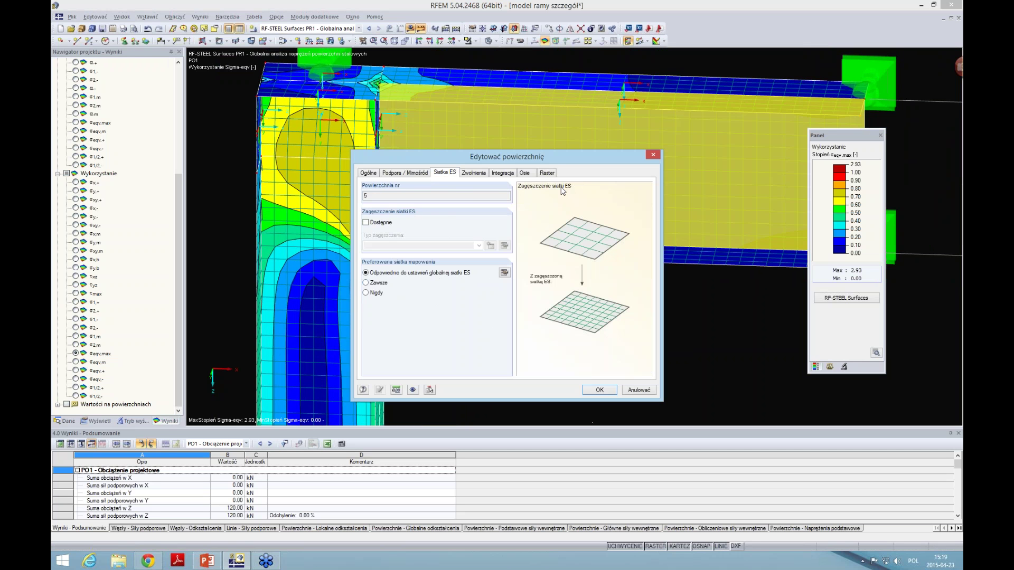
{"action": "left_click", "coordinate": [547, 173]}
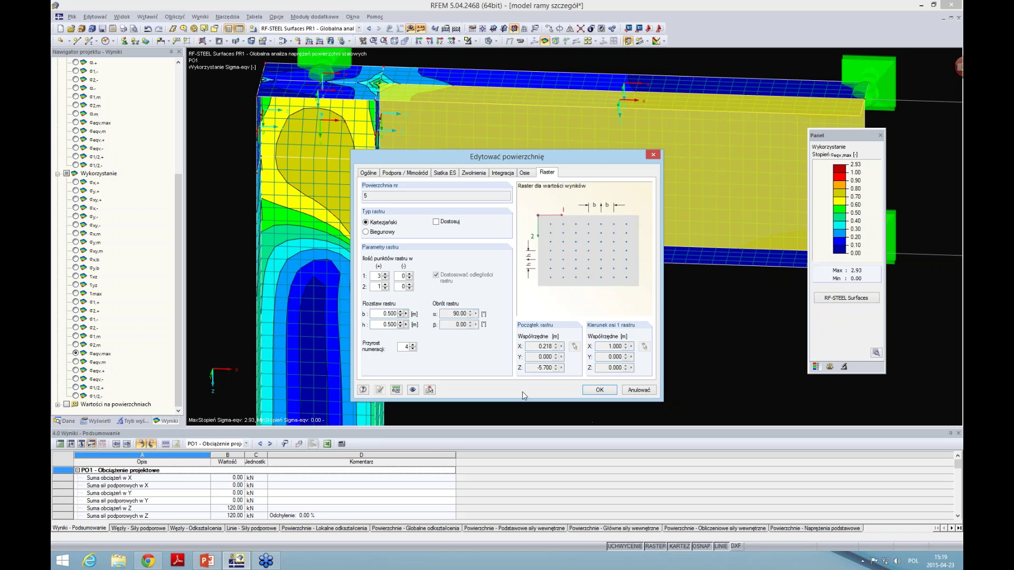
{"action": "left_click", "coordinate": [638, 391]}
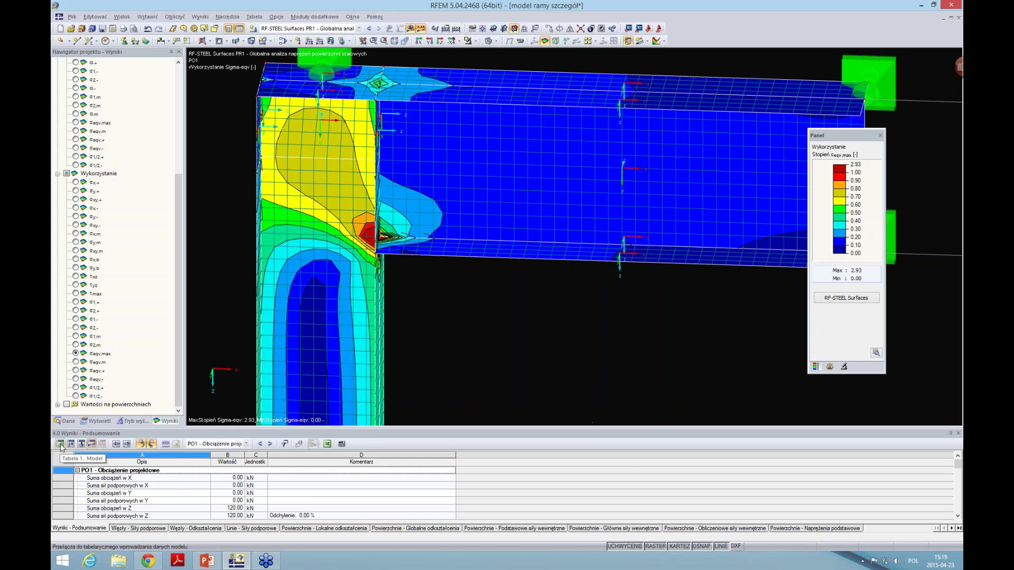
Step: In table 1.3 Materiały, set material 3 to Izotropowy plastyczny 2D/3D, accepting deletion of results
{"action": "left_click", "coordinate": [61, 444]}
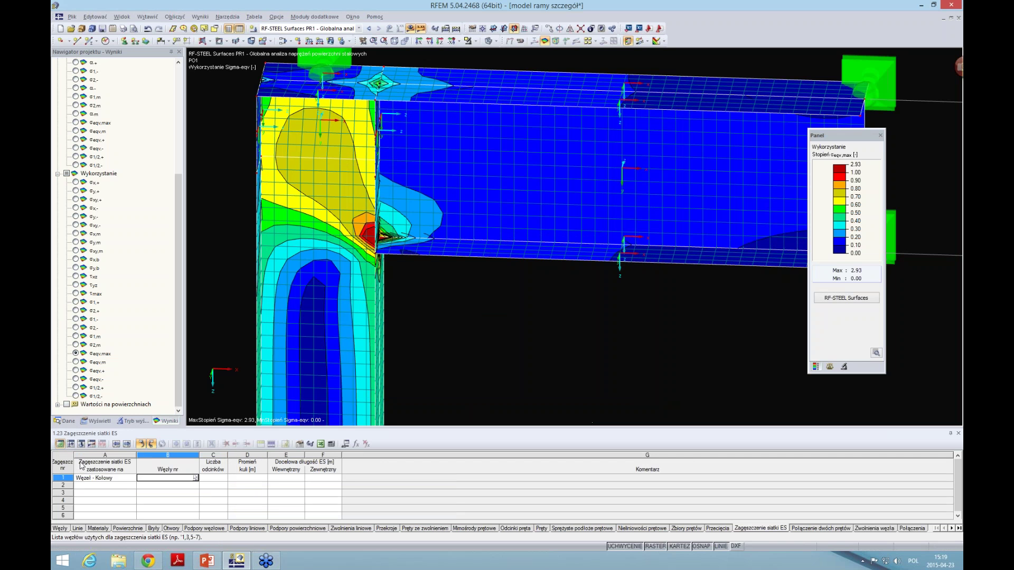
{"action": "left_click", "coordinate": [105, 530]}
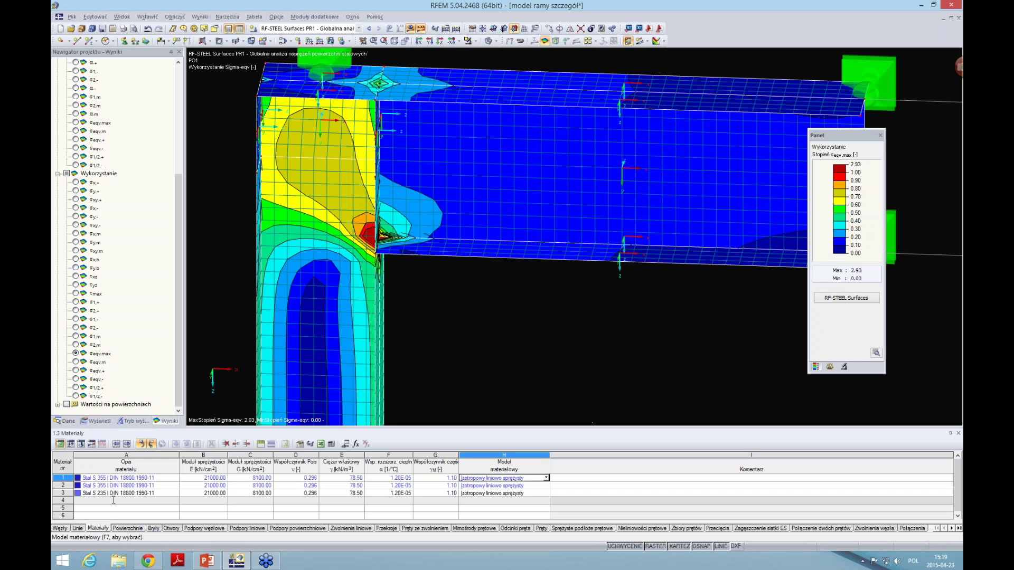
{"action": "left_click", "coordinate": [543, 494]}
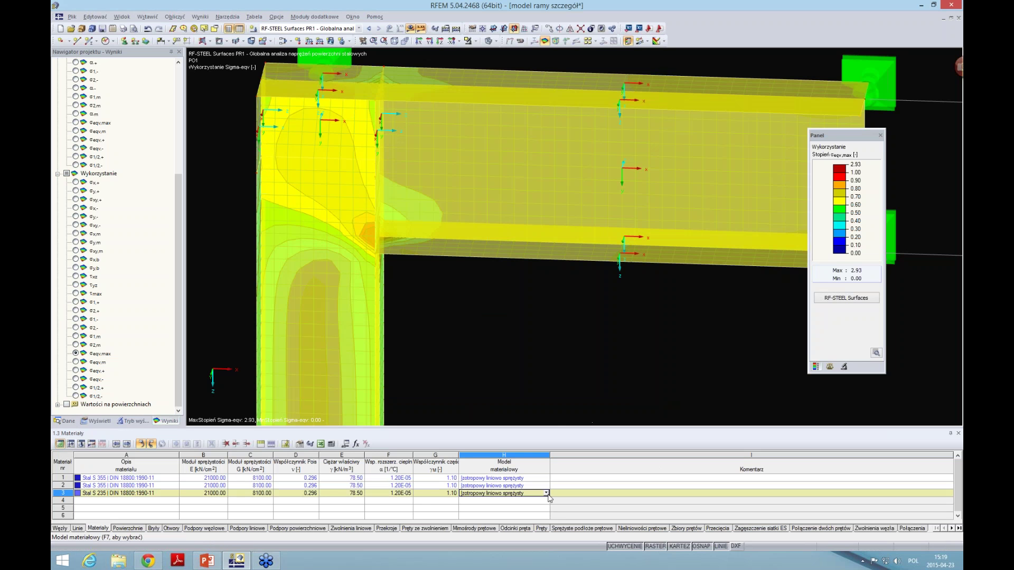
{"action": "left_click", "coordinate": [546, 494]}
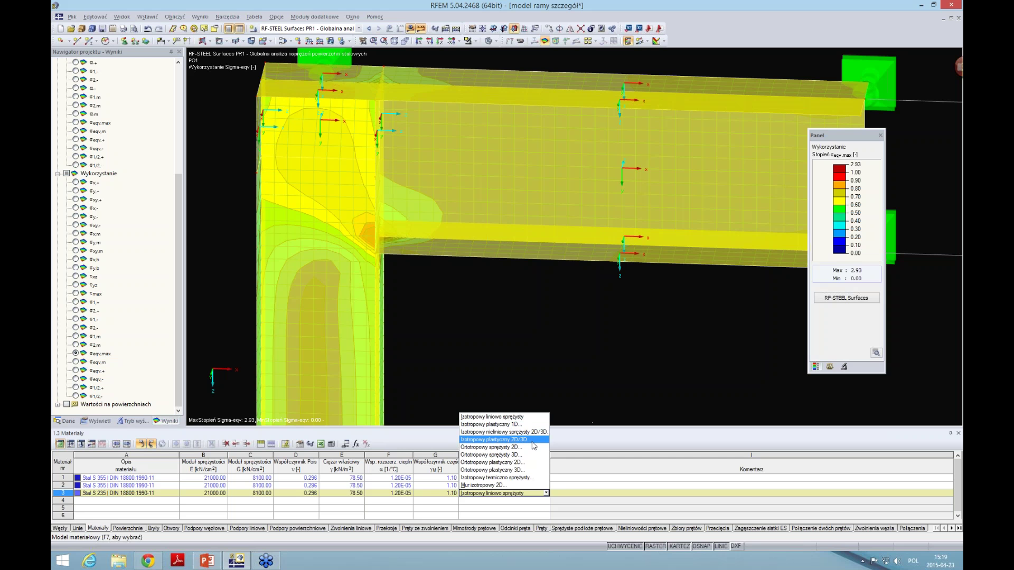
{"action": "left_click", "coordinate": [513, 441]}
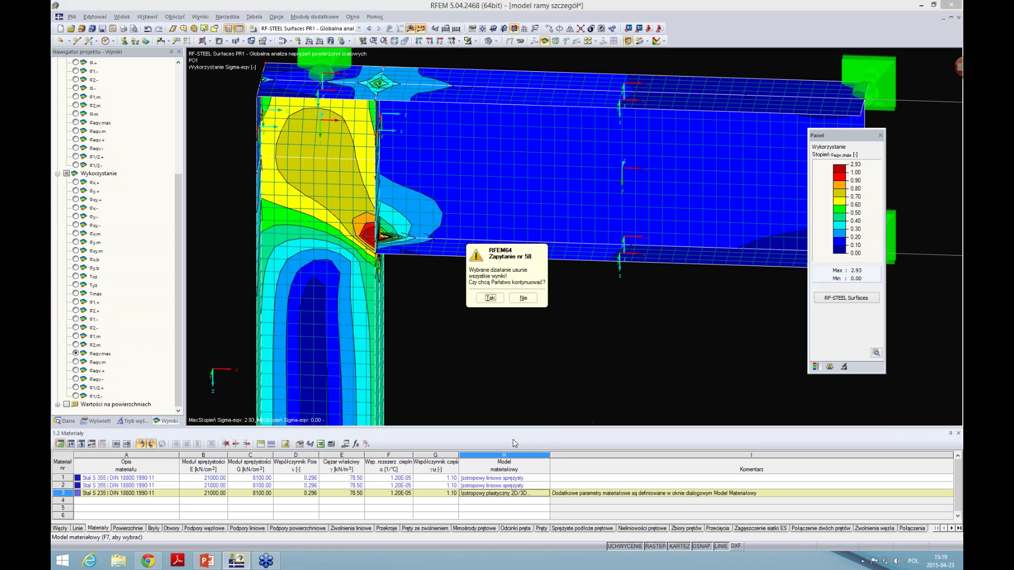
{"action": "left_click", "coordinate": [485, 301]}
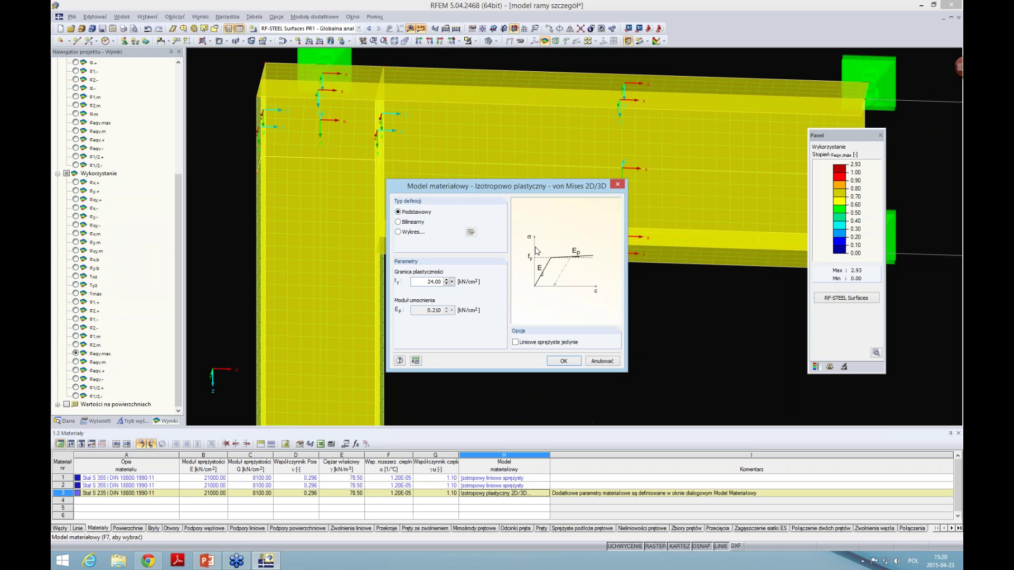
Step: Review the bilinear and stress-strain diagram plasticity definitions, then cancel the plastic model settings
{"action": "left_click", "coordinate": [413, 224]}
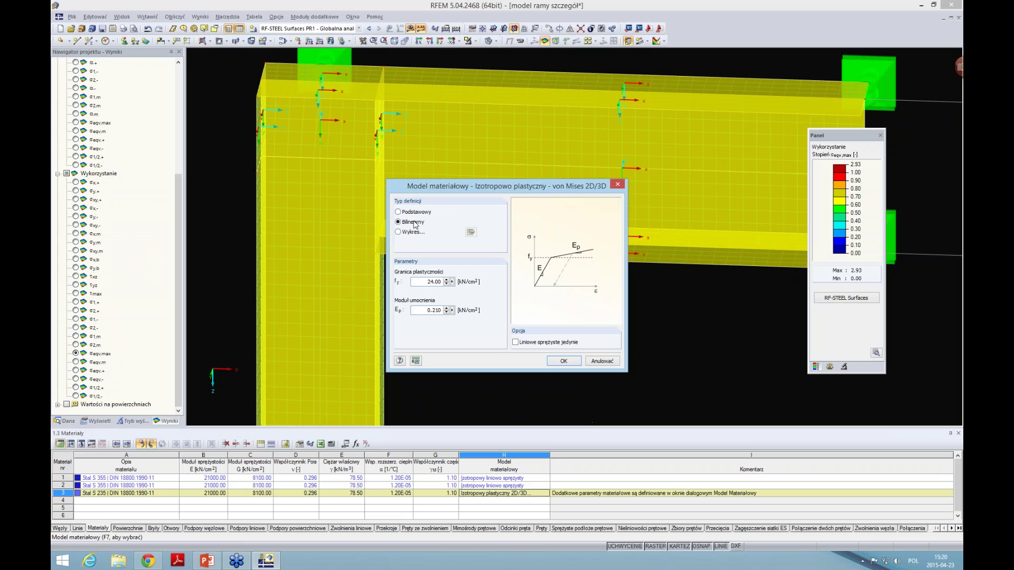
{"action": "left_click", "coordinate": [398, 233]}
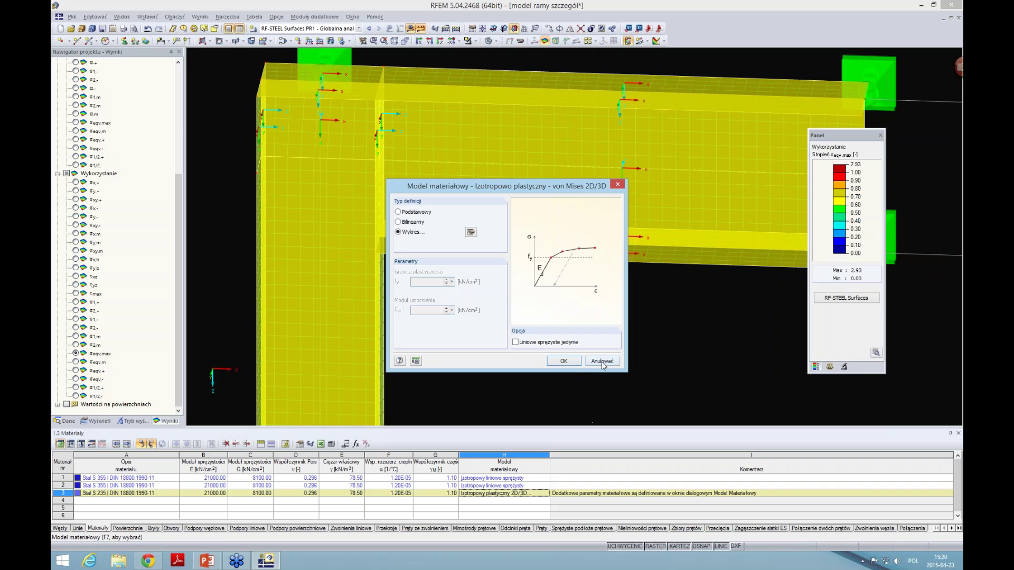
{"action": "left_click", "coordinate": [563, 361]}
{"action": "left_click", "coordinate": [540, 493]}
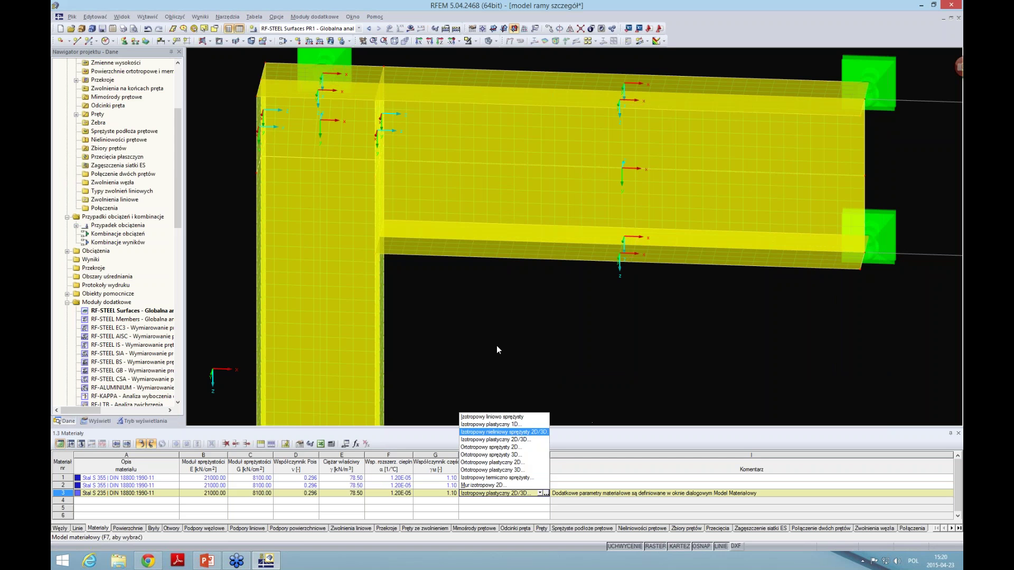
Step: Set material 3 to isotropic nonlinear elastic 2D/3D with basic yield 24.00 kN/cm² and hardening 0.210
{"action": "key", "text": "Return"}
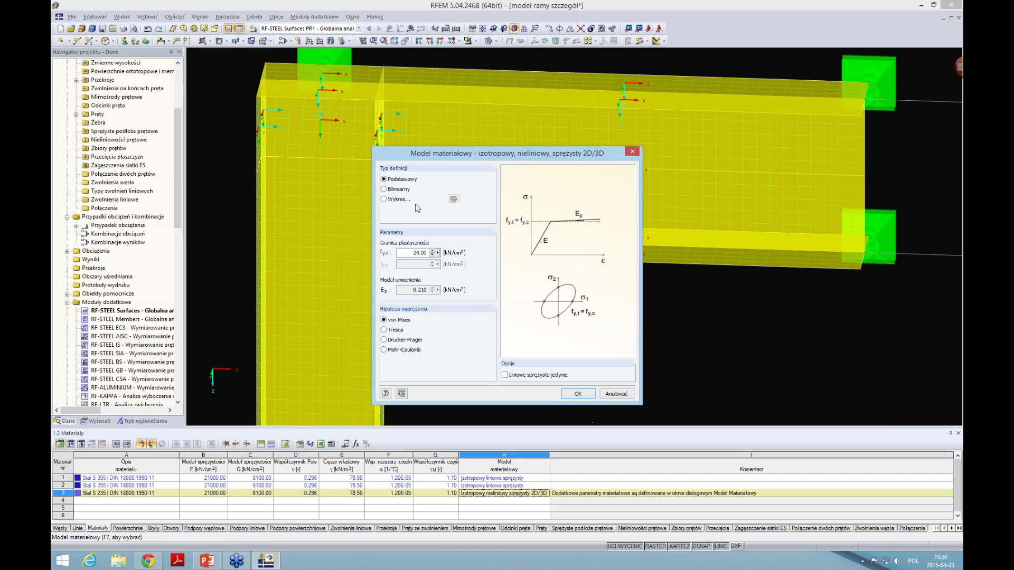
{"action": "left_click", "coordinate": [384, 199]}
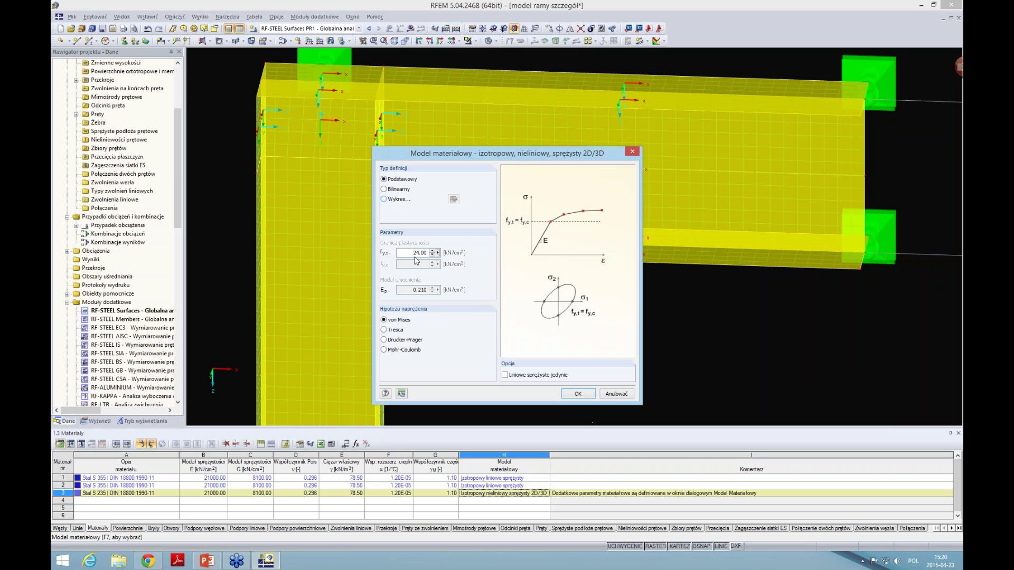
{"action": "left_click", "coordinate": [384, 199]}
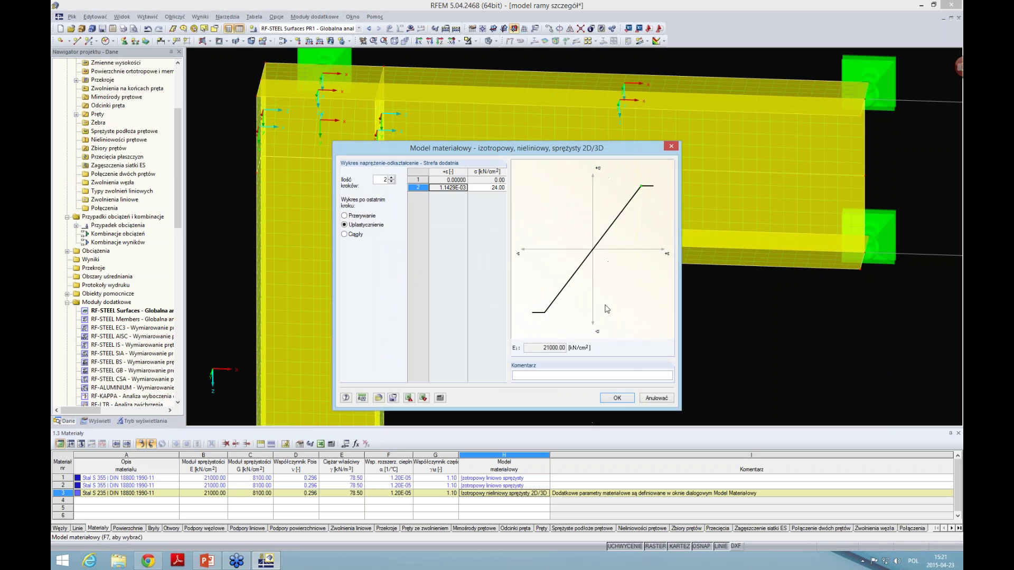
{"action": "left_click", "coordinate": [656, 397]}
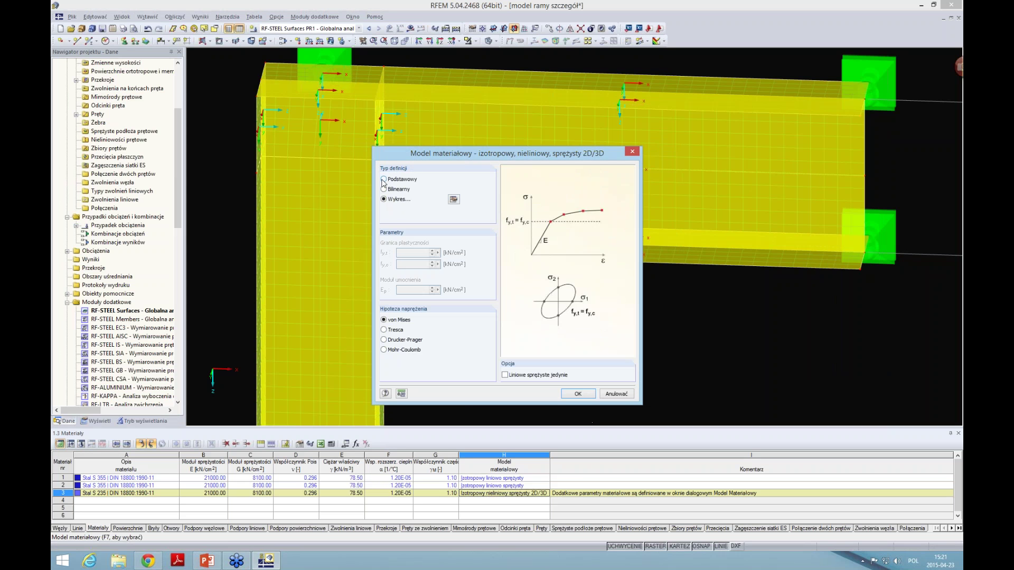
{"action": "left_click", "coordinate": [383, 179]}
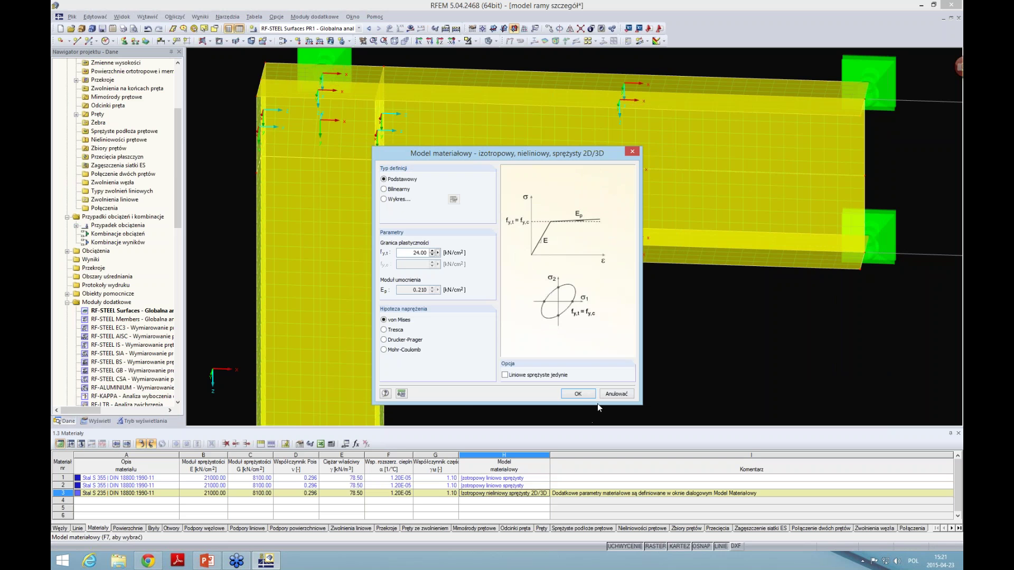
{"action": "left_click", "coordinate": [578, 394]}
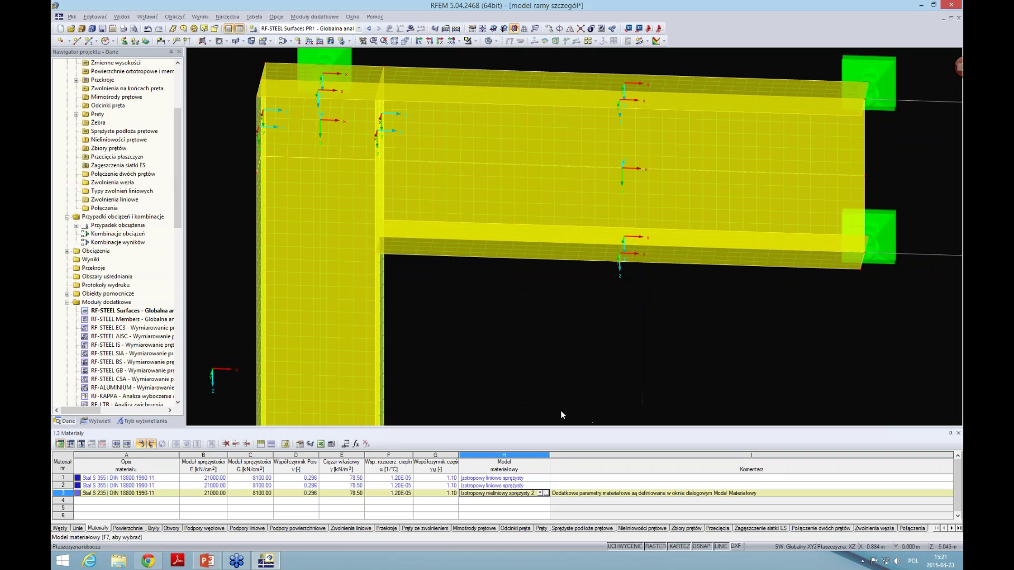
{"action": "left_click", "coordinate": [541, 493]}
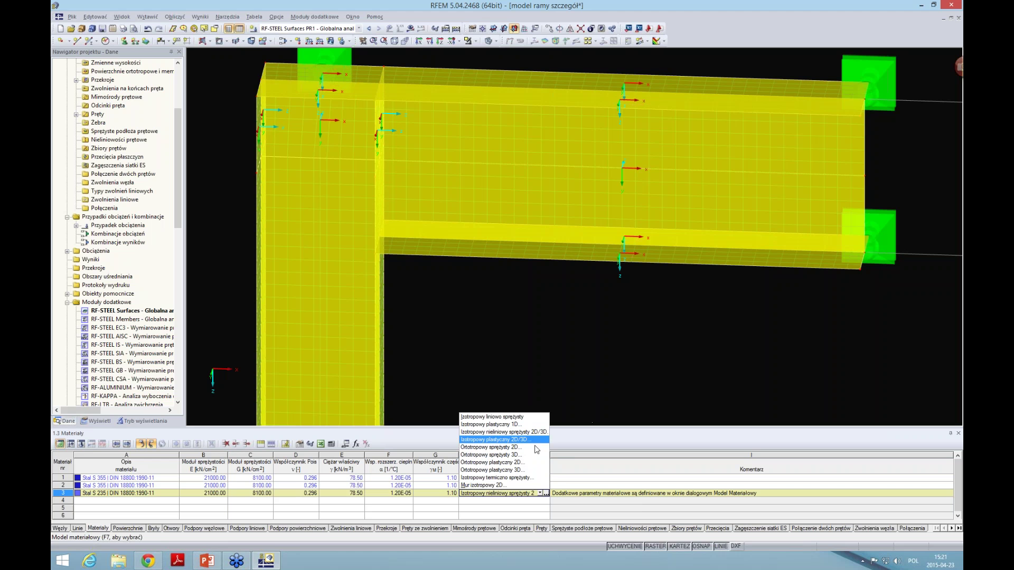
Step: Set material 3 back to isotropic plastic 2D/3D and make PO1 the active load case
{"action": "left_click", "coordinate": [547, 493]}
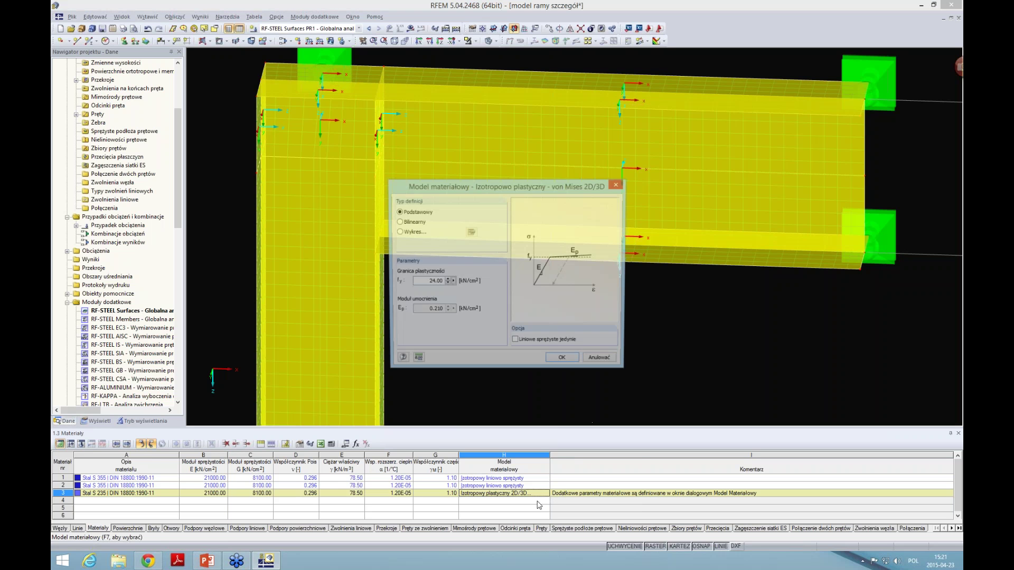
{"action": "left_click", "coordinate": [568, 358]}
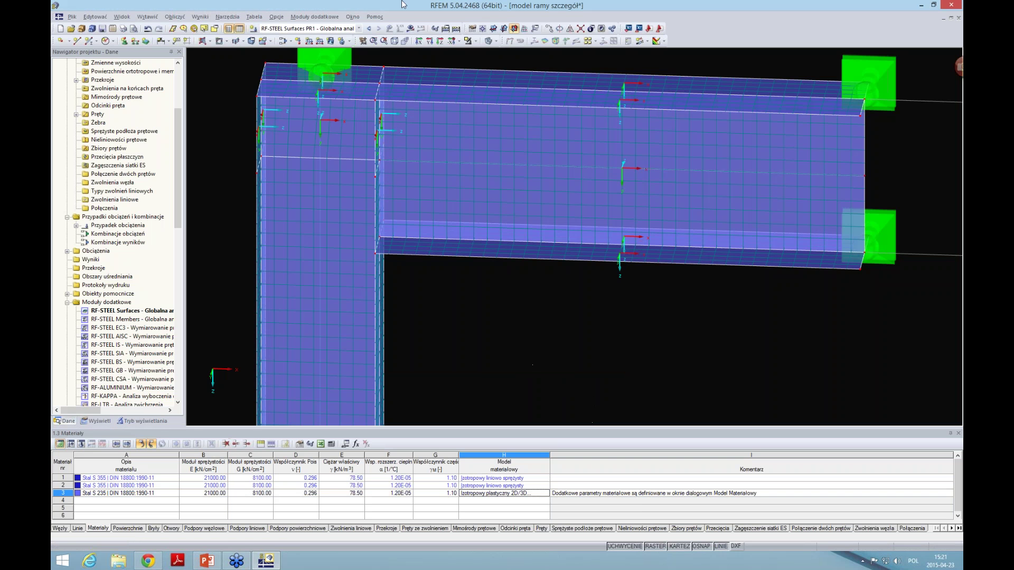
{"action": "left_click", "coordinate": [359, 29]}
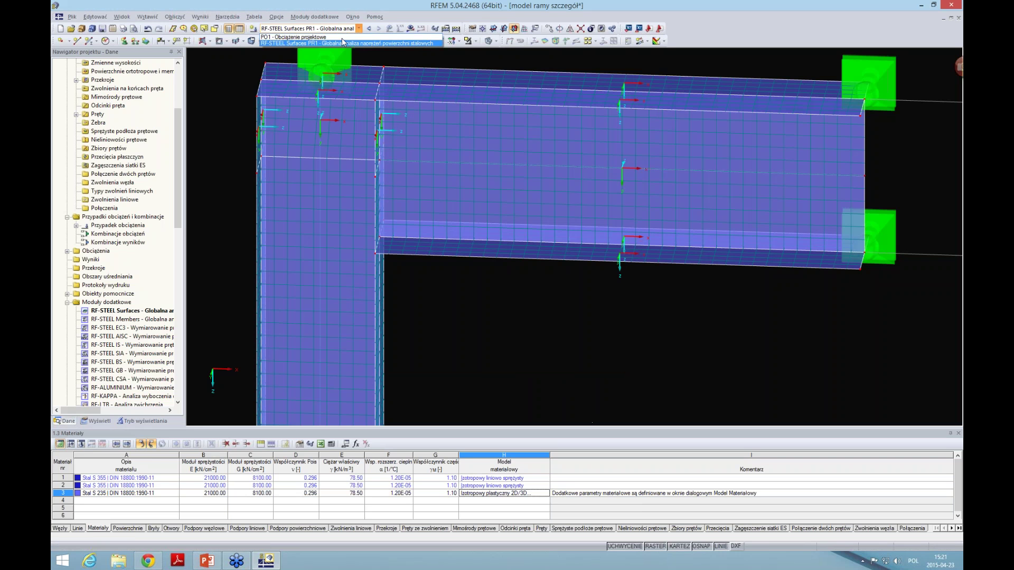
{"action": "left_click", "coordinate": [306, 36]}
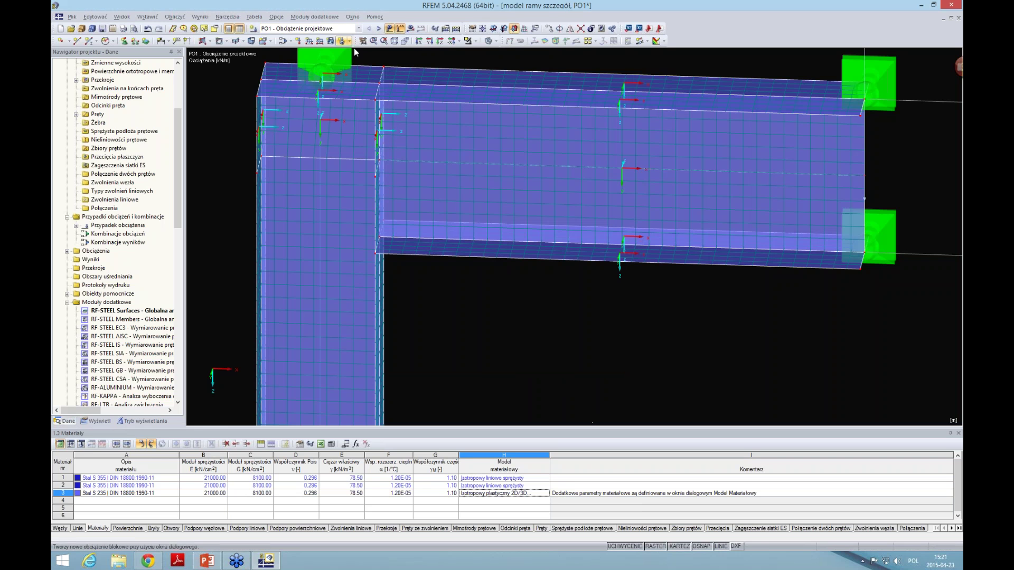
Step: Attempt the PO1 calculation, dismiss error 1213, and delete both cross-sections from table 1.13
{"action": "left_click", "coordinate": [411, 28]}
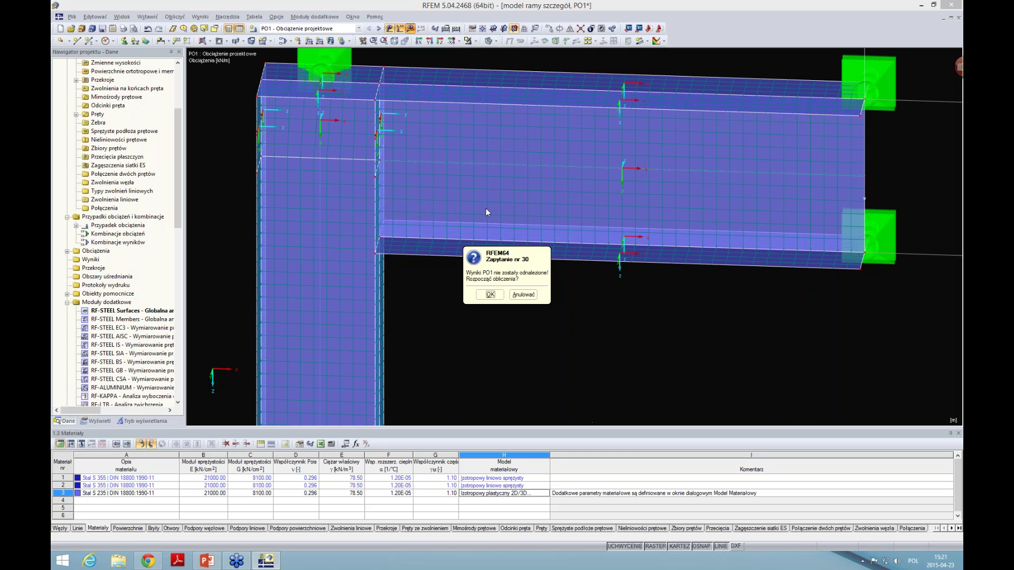
{"action": "left_click", "coordinate": [490, 294]}
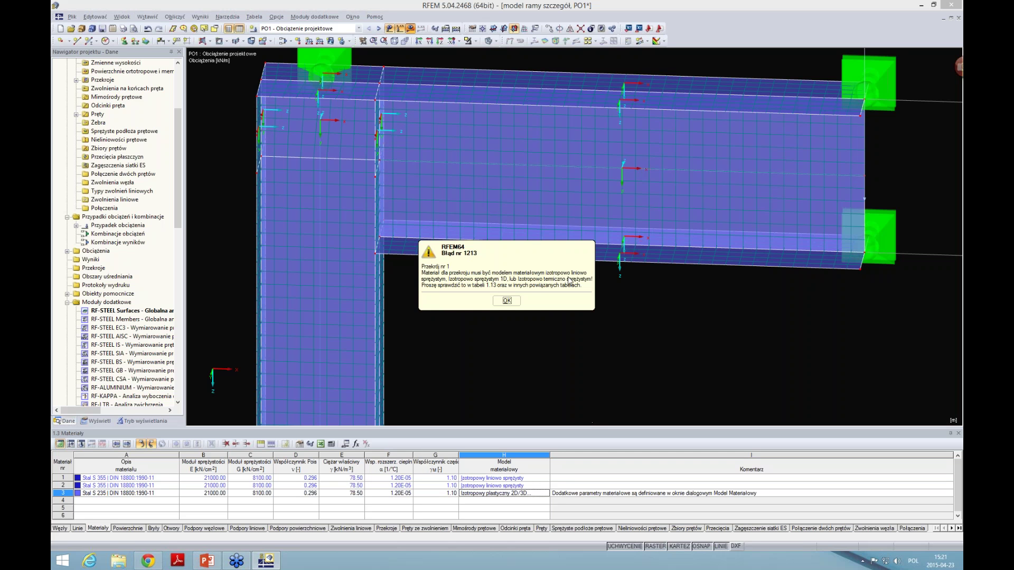
{"action": "left_click", "coordinate": [507, 301]}
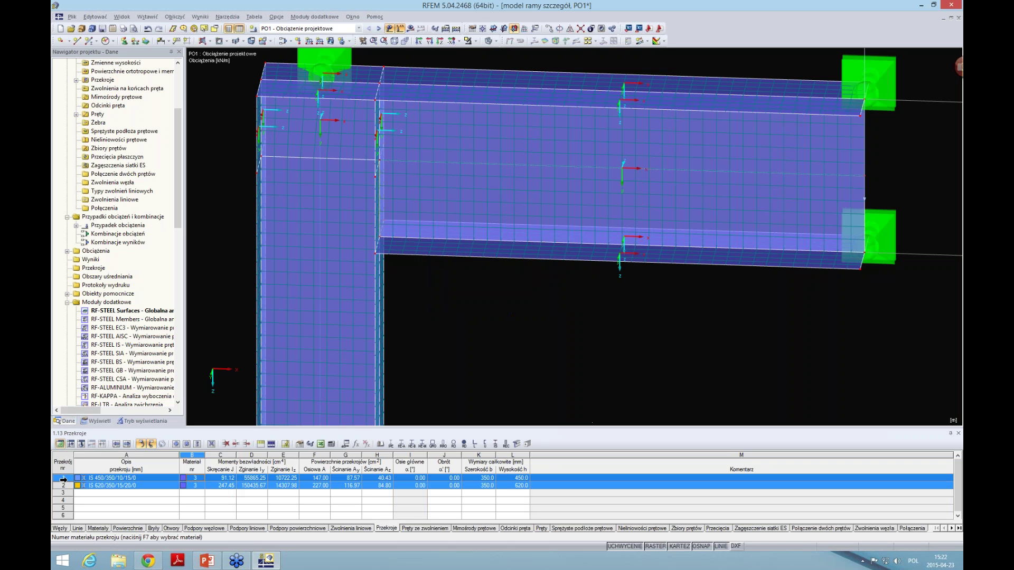
{"action": "left_click_drag", "start_coordinate": [64, 479], "coordinate": [62, 487]}
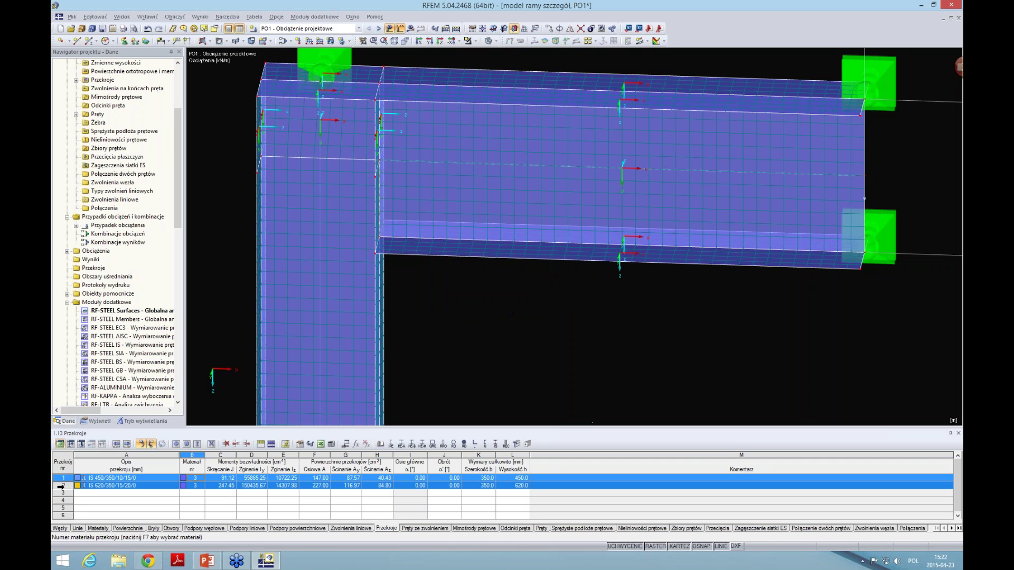
{"action": "key", "text": "Delete"}
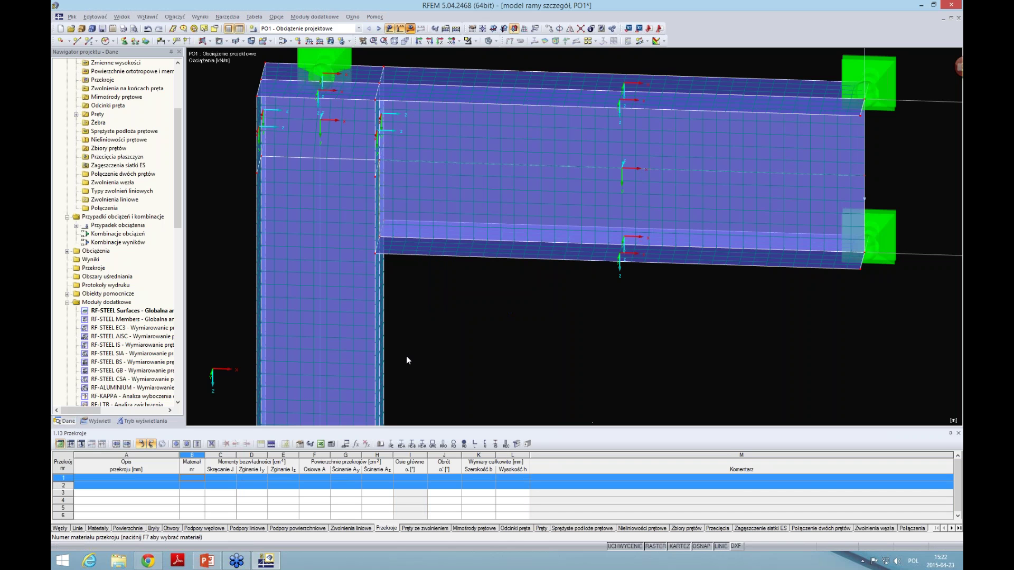
Step: Solve PO1 and show σeqv,Max,Mises stresses, peaking at 35.17 kN/cm² near the joint
{"action": "left_click", "coordinate": [478, 307]}
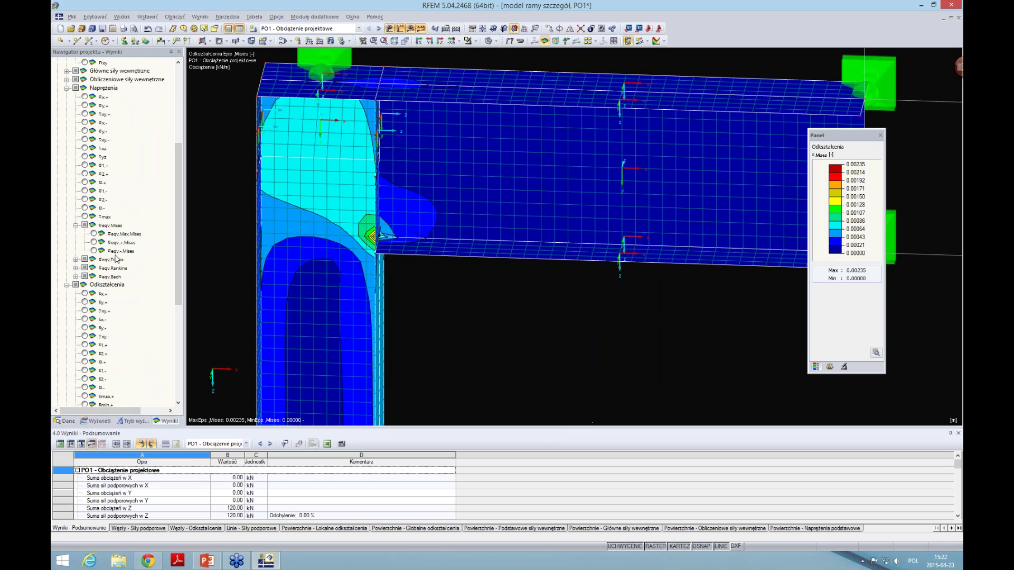
{"action": "left_click", "coordinate": [94, 234]}
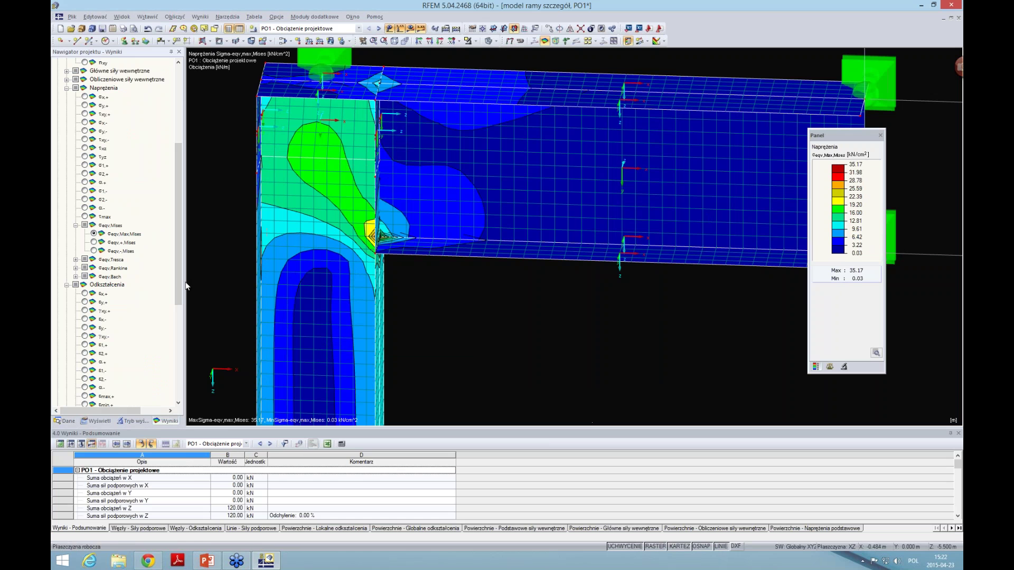
Step: Show the Wykorzystanie przekroju criterion under Kryteria, reaching 1.00000 at the beam-column joint
{"action": "left_click_drag", "start_coordinate": [178, 287], "coordinate": [176, 397]}
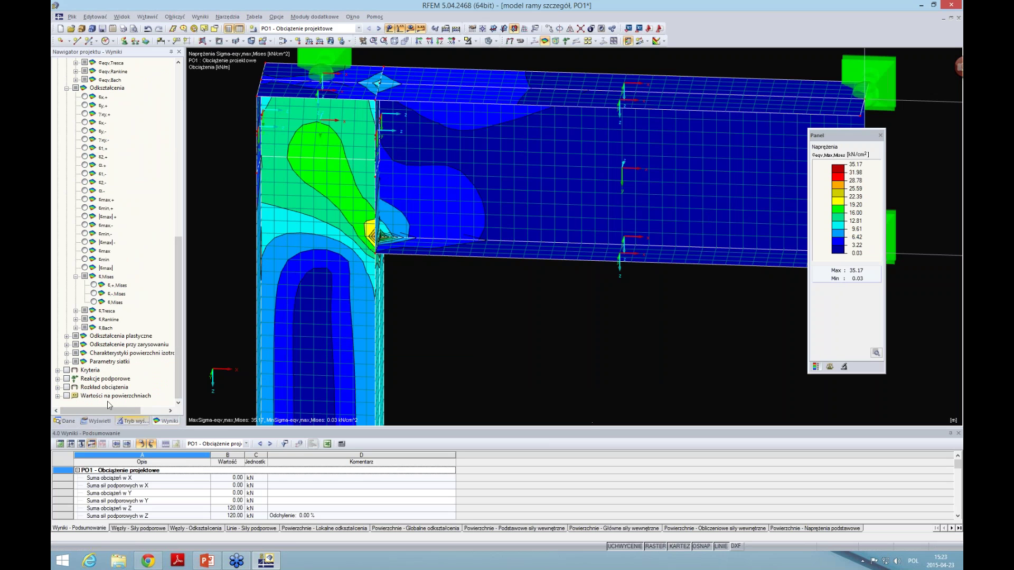
{"action": "left_click", "coordinate": [57, 371]}
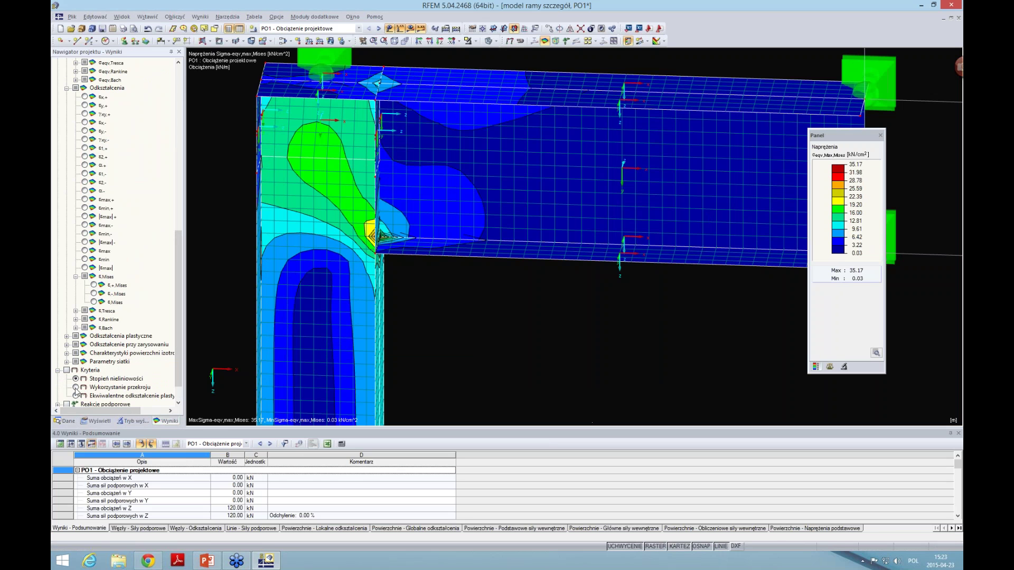
{"action": "left_click", "coordinate": [75, 388]}
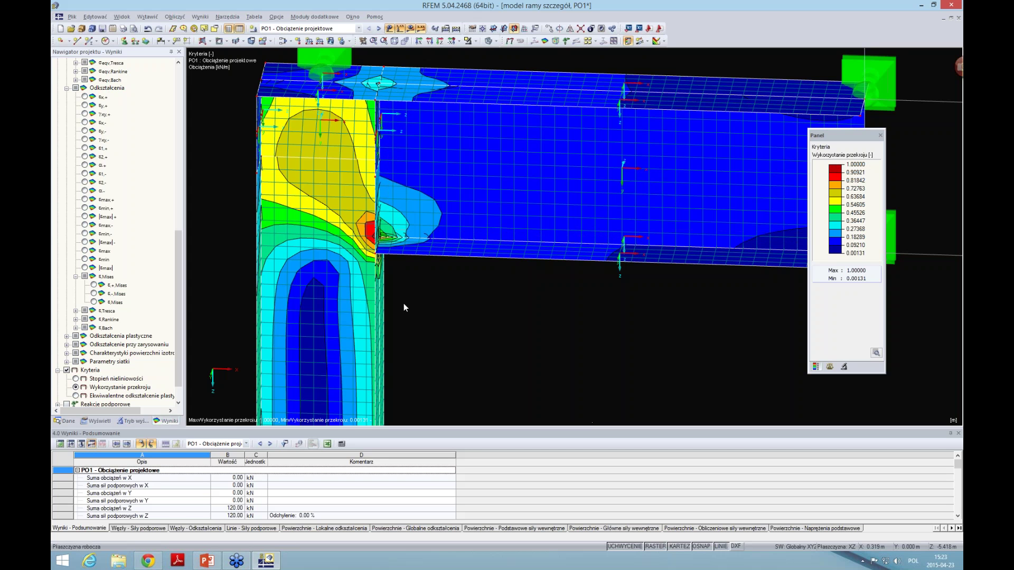
Step: Show Stopień nieliniowości contours and zoom a front view onto the 1.00000 zone at the corner
{"action": "left_click", "coordinate": [76, 378]}
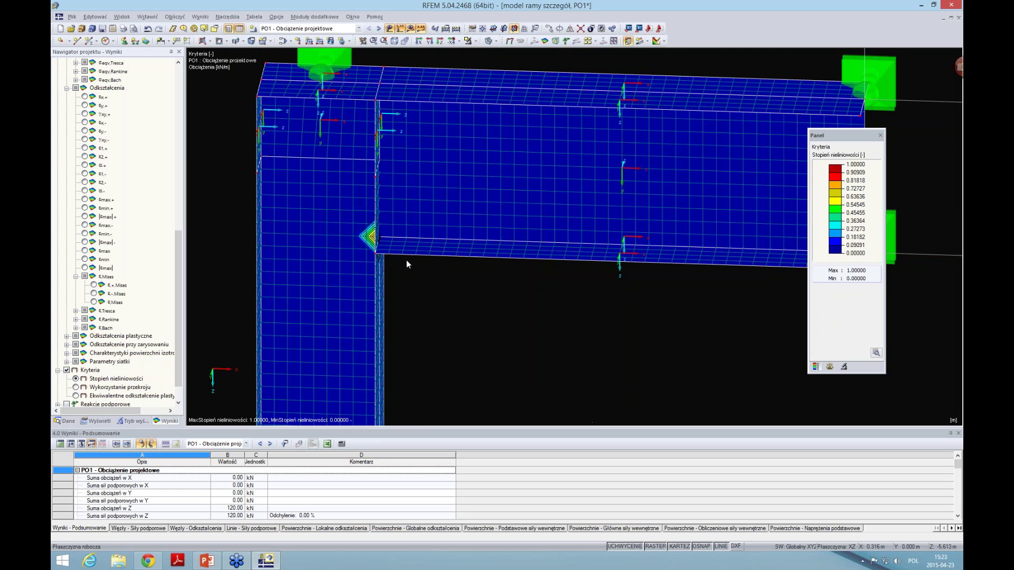
{"action": "middle_click_drag", "start_coordinate": [407, 259], "coordinate": [363, 246], "text": "ctrl"}
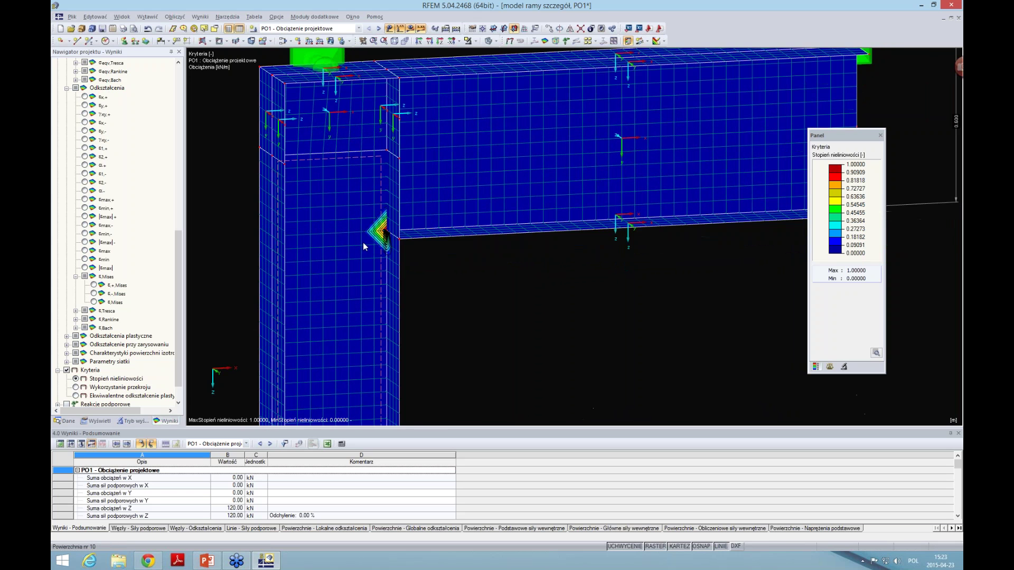
{"action": "scroll", "coordinate": [364, 246], "scroll_direction": "up", "scroll_amount": 3}
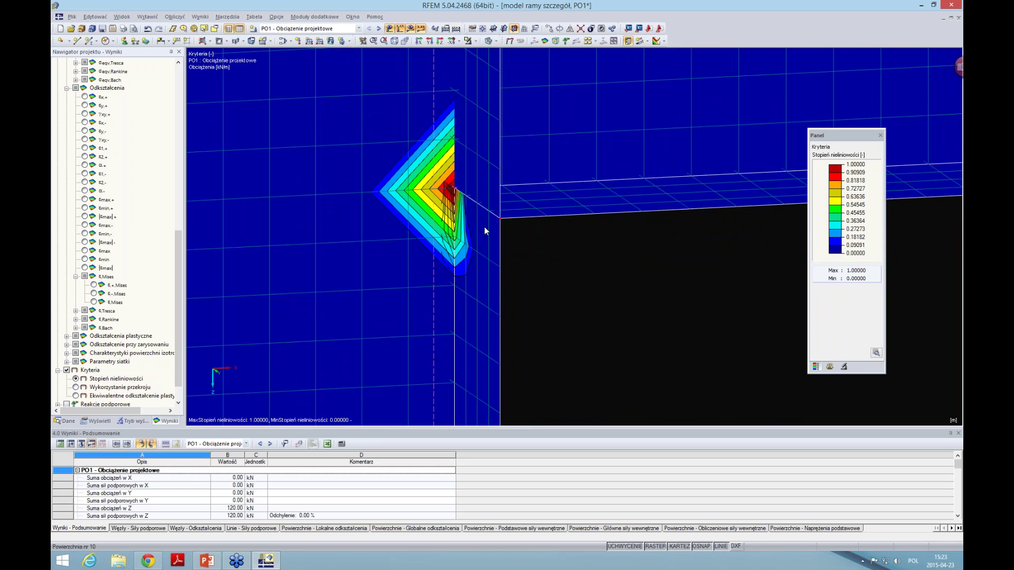
{"action": "mouse_move", "coordinate": [485, 231]}
{"action": "middle_mouse_down", "text": "ctrl"}
{"action": "mouse_move", "coordinate": [512, 290]}
{"action": "mouse_move", "coordinate": [575, 326]}
{"action": "mouse_move", "coordinate": [557, 335]}
{"action": "middle_mouse_up", "text": "ctrl"}
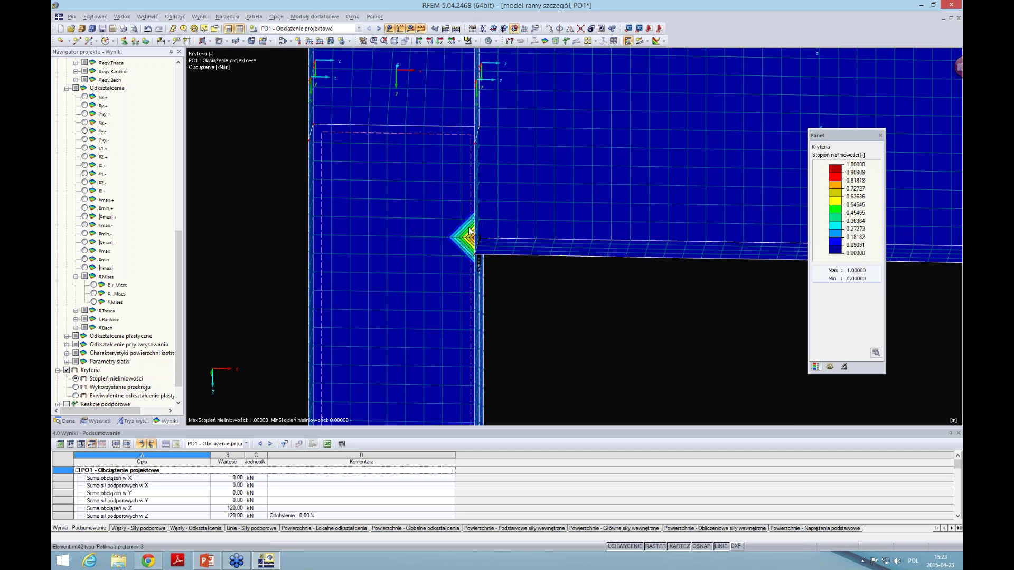
{"action": "scroll", "coordinate": [470, 233], "scroll_direction": "up", "scroll_amount": 1}
{"action": "scroll", "coordinate": [472, 238], "scroll_direction": "up", "scroll_amount": 1}
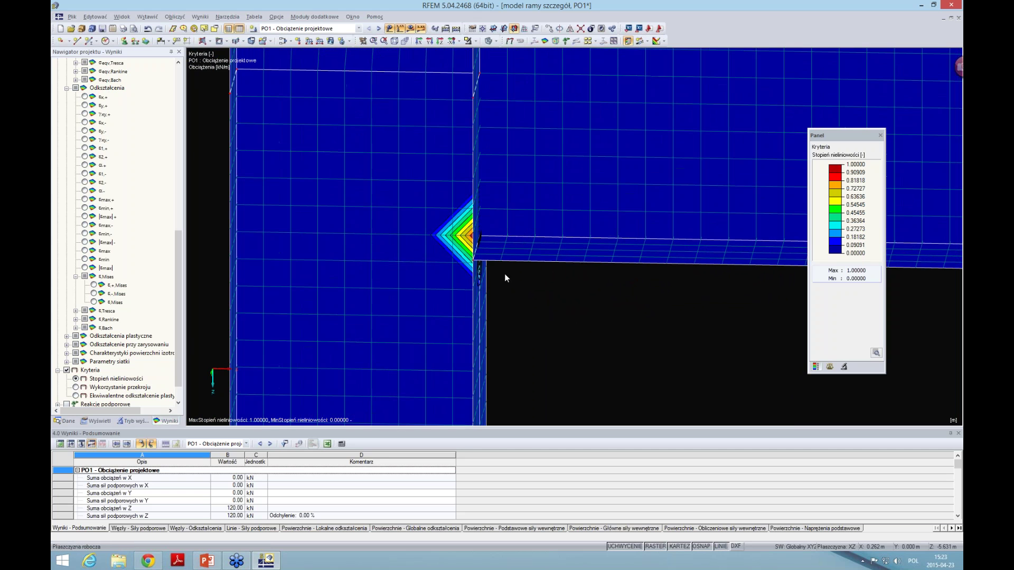
{"action": "mouse_move", "coordinate": [512, 277]}
{"action": "middle_mouse_down"}
{"action": "mouse_move", "coordinate": [542, 271]}
{"action": "mouse_move", "coordinate": [532, 240]}
{"action": "middle_mouse_up"}
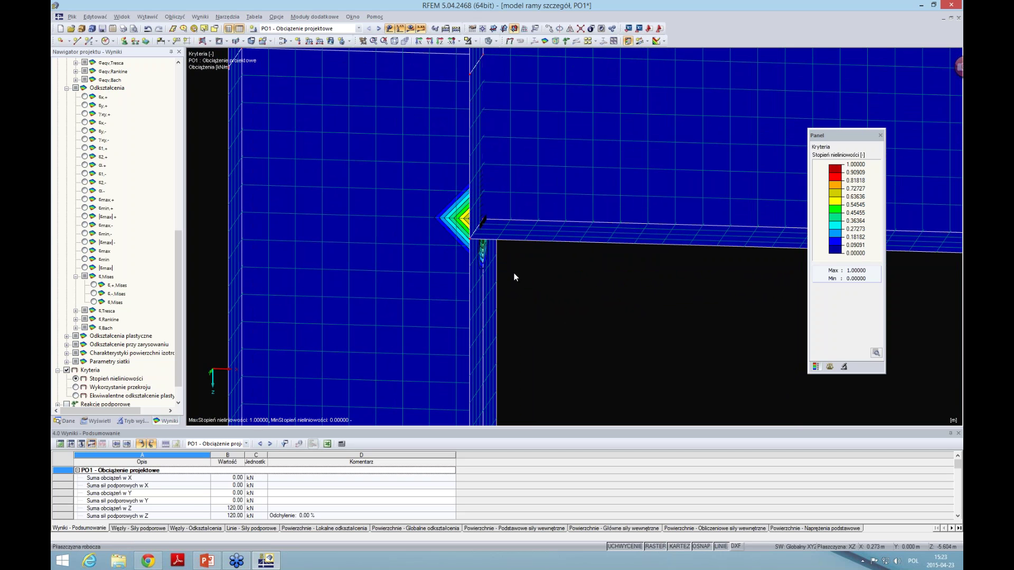
Step: Add a circular mesh refinement at node 28: radius 0.250 m, target lengths 0.010/0.050 m
{"action": "right_click", "coordinate": [485, 223]}
{"action": "mouse_move", "coordinate": [555, 246]}
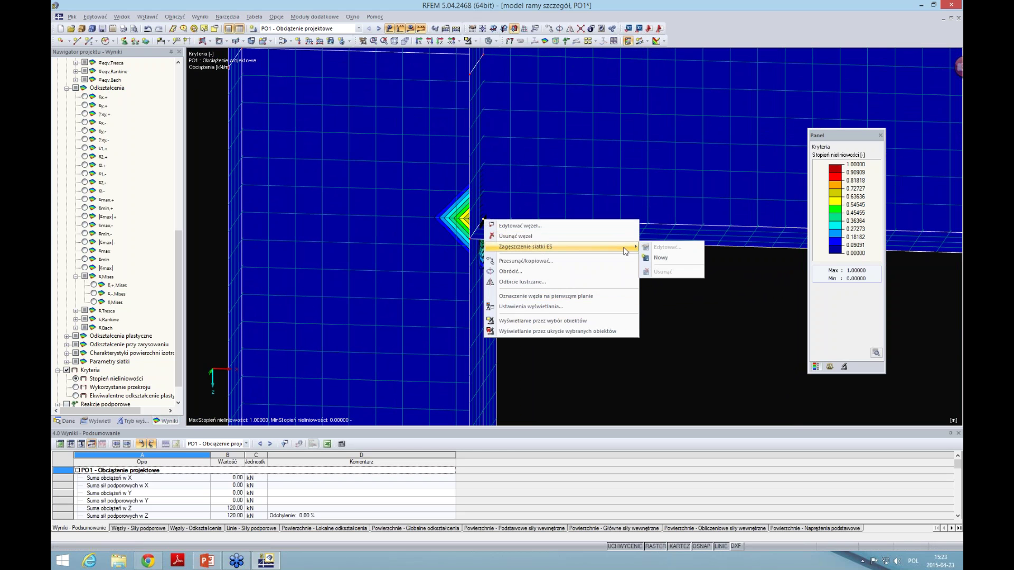
{"action": "left_click", "coordinate": [660, 258]}
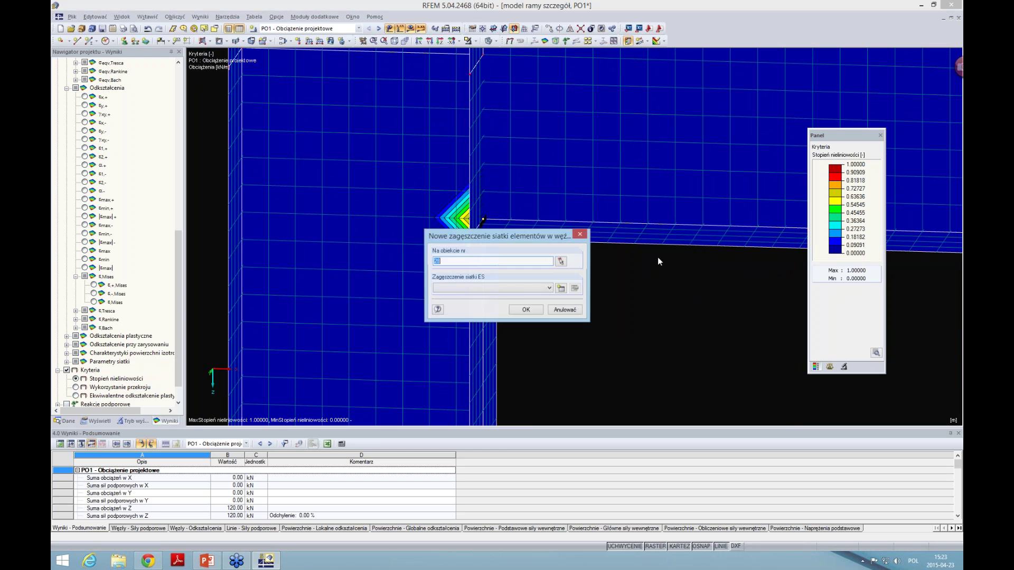
{"action": "left_click", "coordinate": [560, 288]}
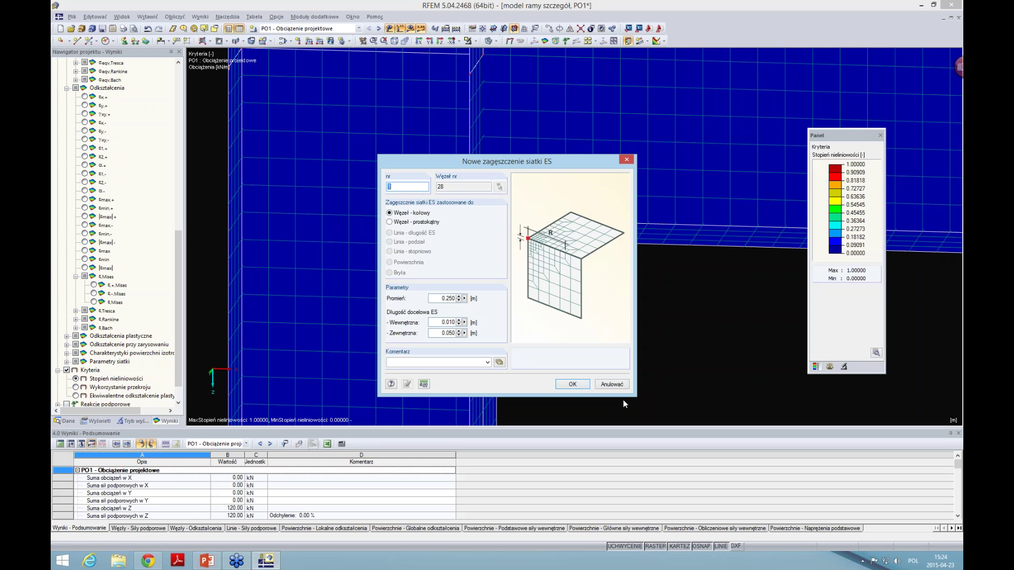
{"action": "left_click", "coordinate": [575, 385]}
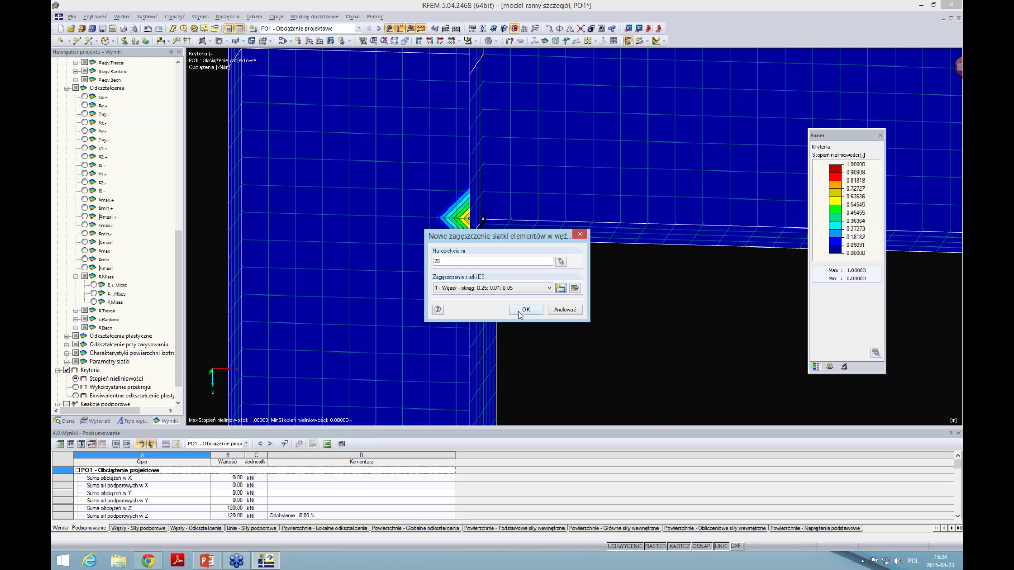
{"action": "left_click", "coordinate": [519, 312]}
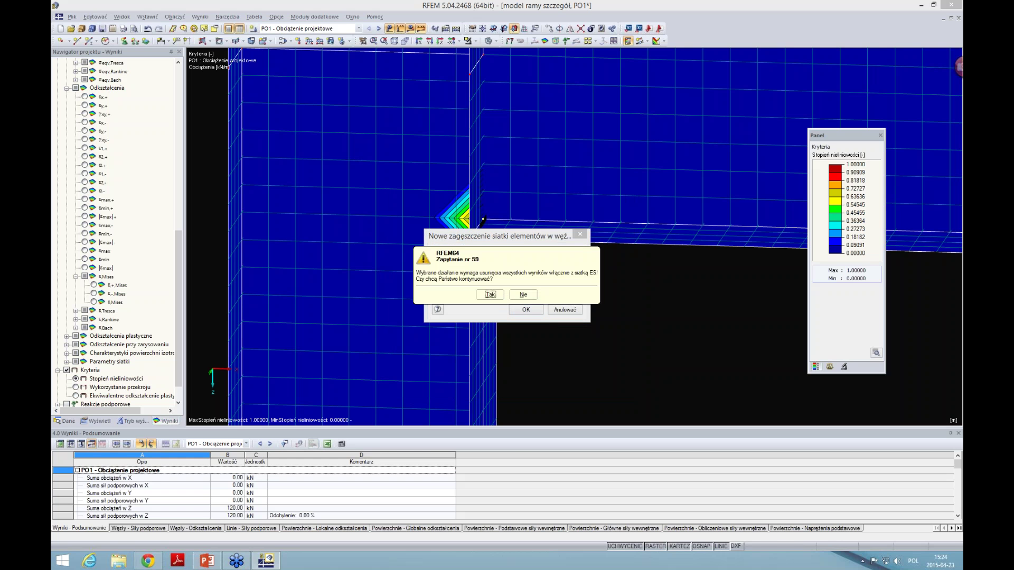
{"action": "left_click", "coordinate": [490, 294]}
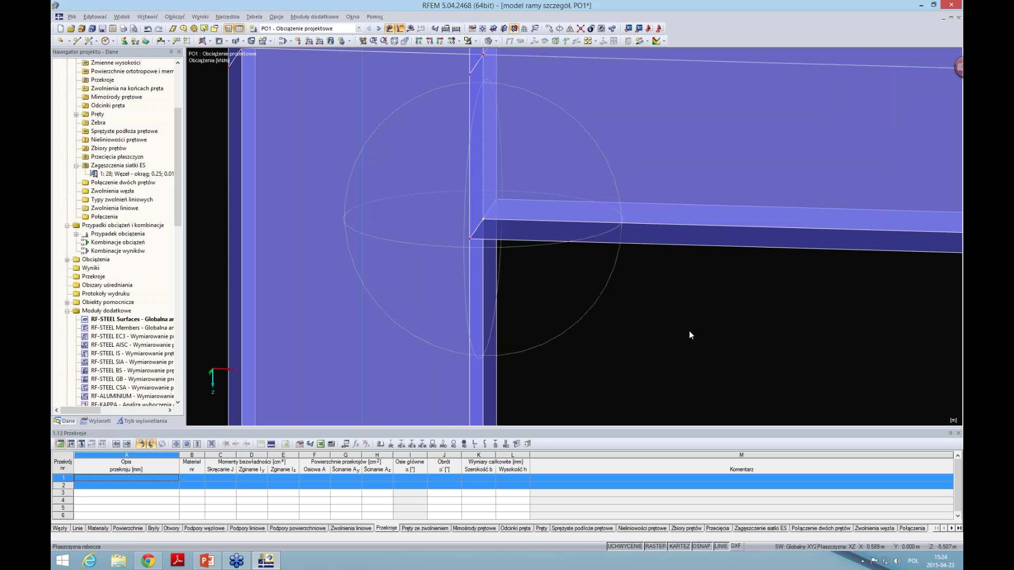
Step: Regenerate the FE mesh, pan to the refined joint, and request the missing PO1 results
{"action": "middle_click_drag", "start_coordinate": [722, 351], "coordinate": [414, 204]}
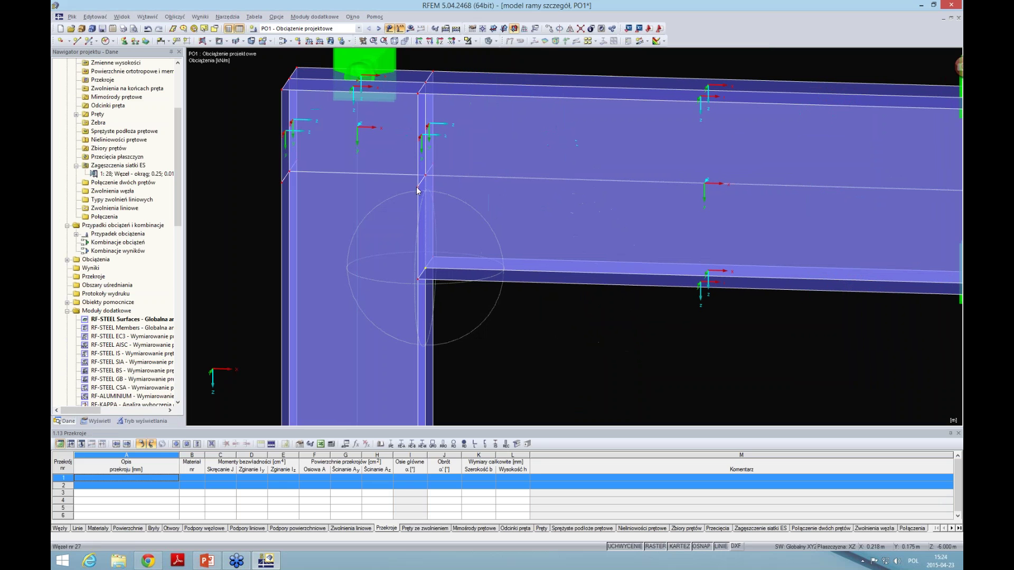
{"action": "left_click", "coordinate": [175, 17]}
{"action": "left_click", "coordinate": [214, 133]}
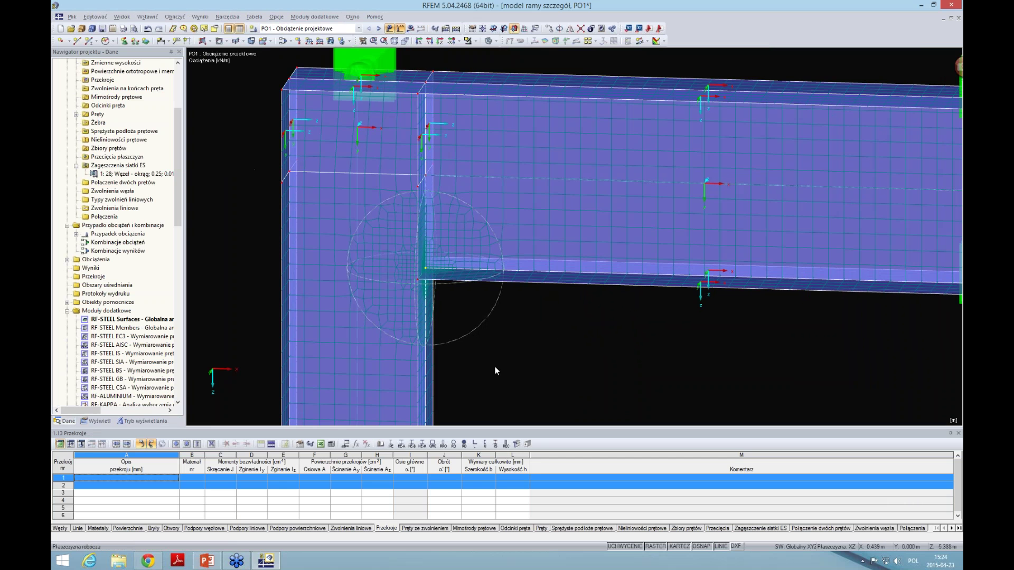
{"action": "middle_click_drag", "start_coordinate": [573, 358], "coordinate": [511, 358]}
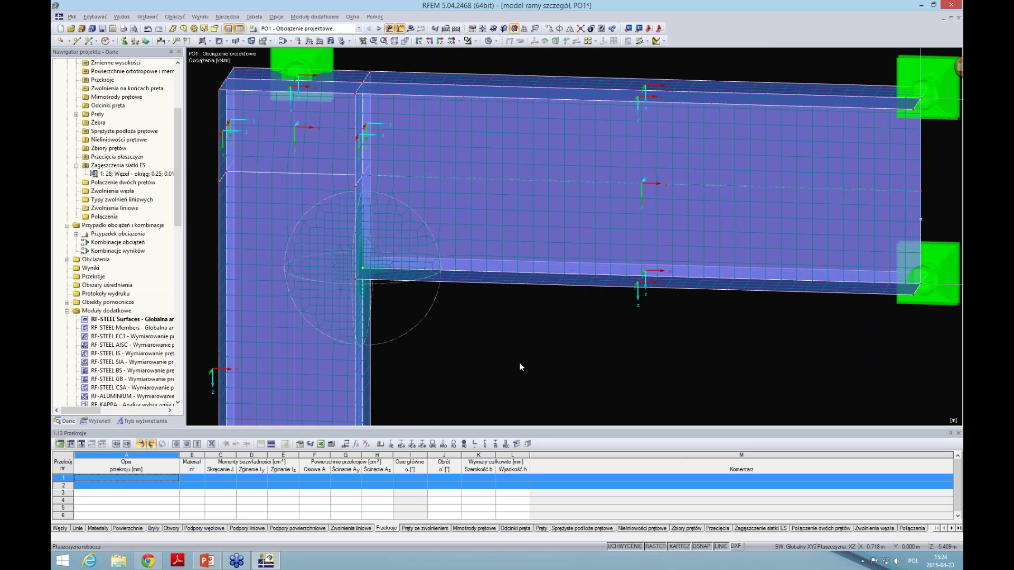
{"action": "middle_click_drag", "start_coordinate": [482, 338], "coordinate": [518, 342]}
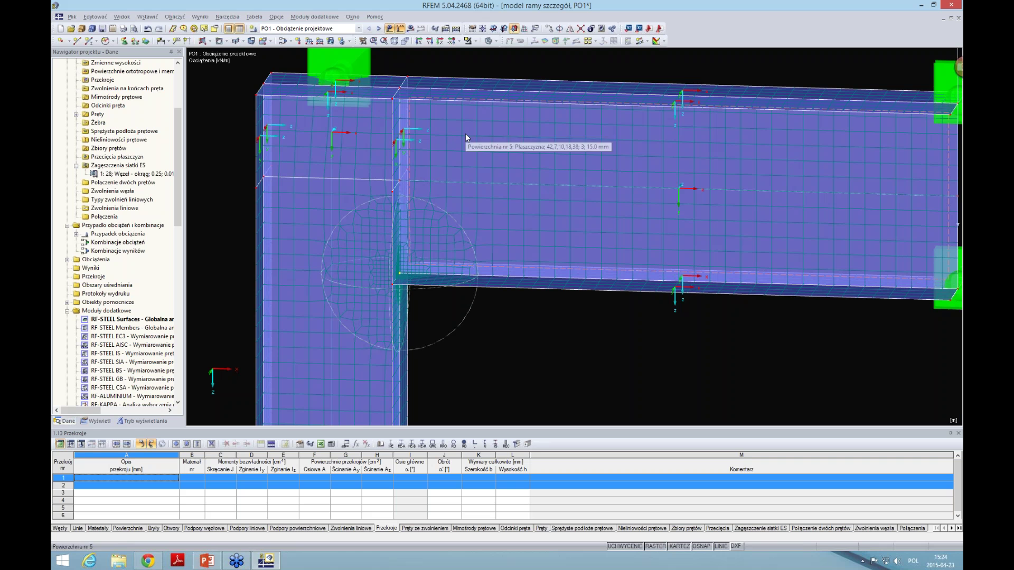
{"action": "left_click", "coordinate": [411, 30]}
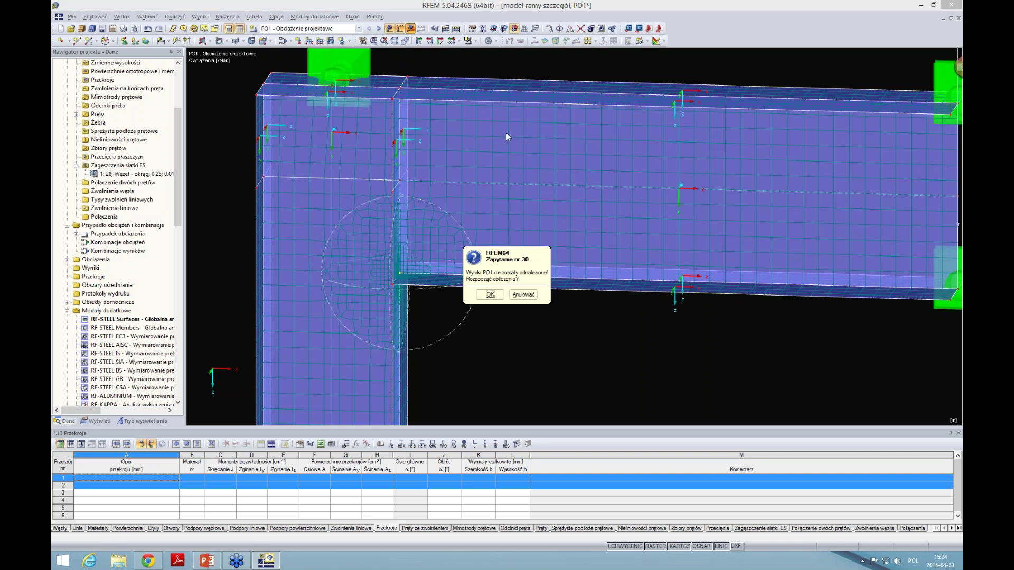
Step: Recalculate PO1 and view its degree-of-nonlinearity contours, reaching 1.00000 at the joint corner
{"action": "left_click", "coordinate": [490, 295]}
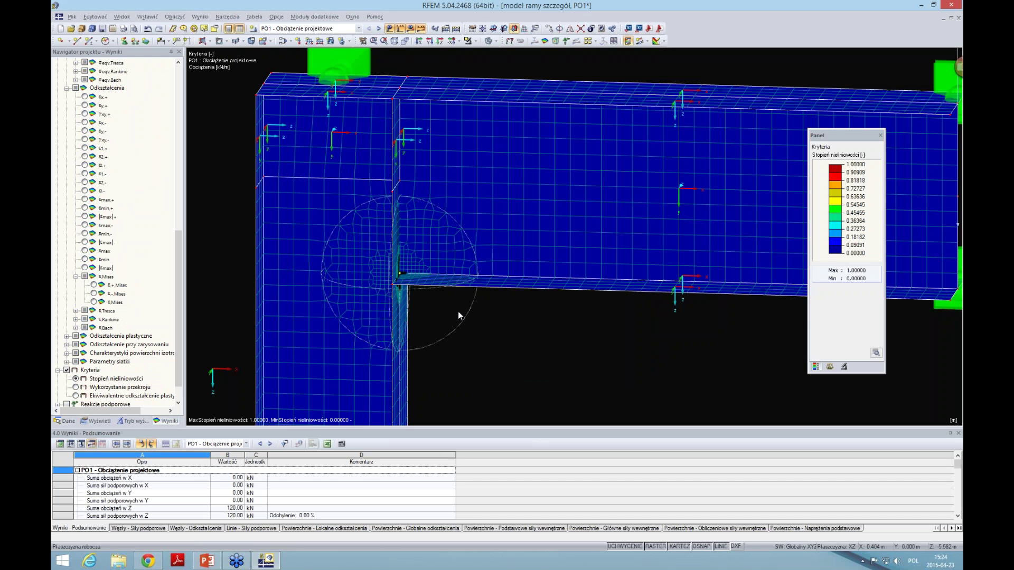
{"action": "middle_click_drag", "start_coordinate": [493, 333], "coordinate": [534, 322], "text": "ctrl"}
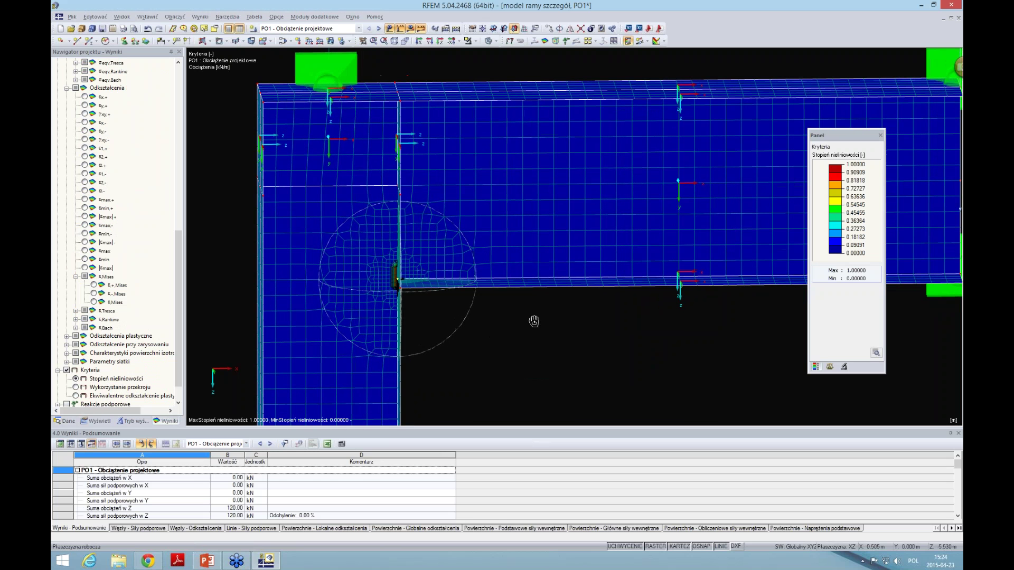
{"action": "middle_click_drag", "start_coordinate": [613, 354], "coordinate": [583, 351], "text": "ctrl"}
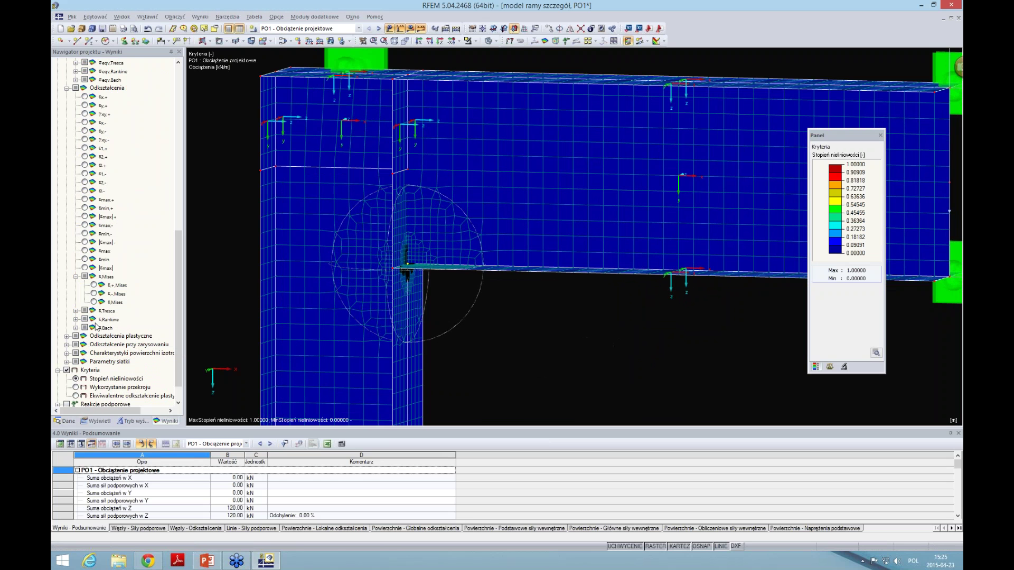
{"action": "scroll", "coordinate": [109, 158], "scroll_direction": "up", "scroll_amount": 3}
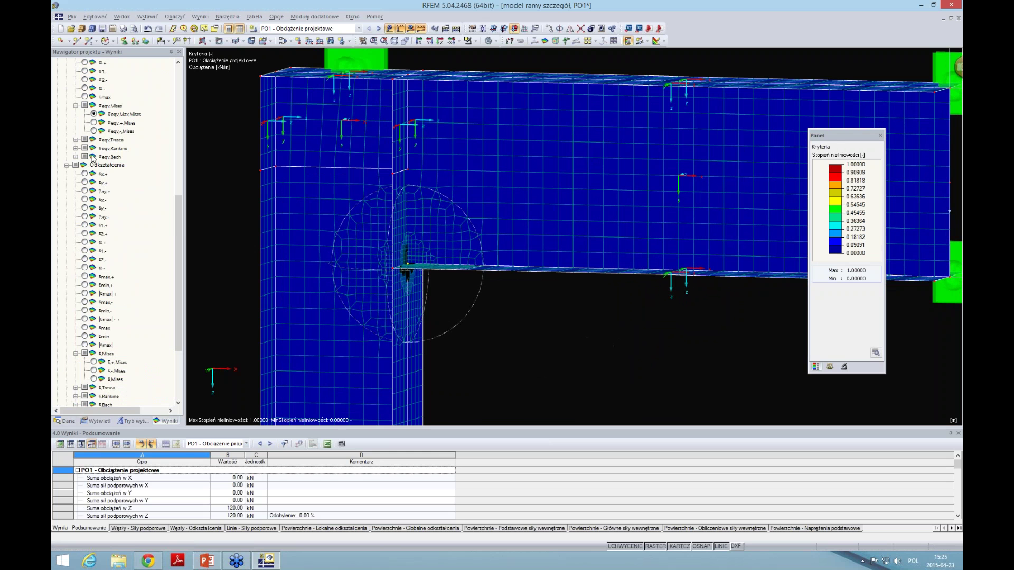
Step: Show σeqv,Max,Mises contours framed on the joint (peak 43.53 kN/cm²), then display the Wyświetl settings tree
{"action": "left_click", "coordinate": [94, 114]}
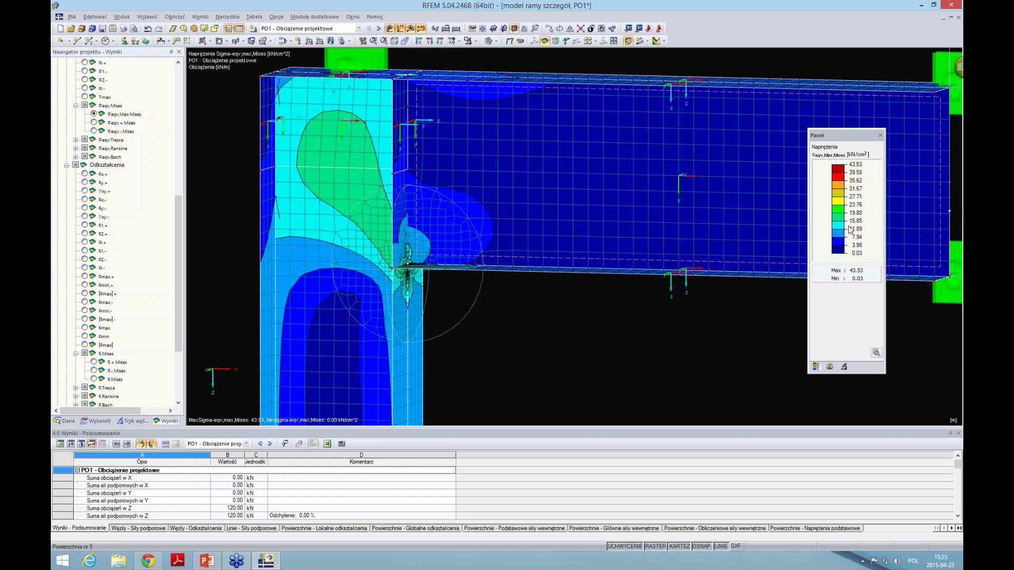
{"action": "scroll", "coordinate": [411, 282], "scroll_direction": "up", "scroll_amount": 1}
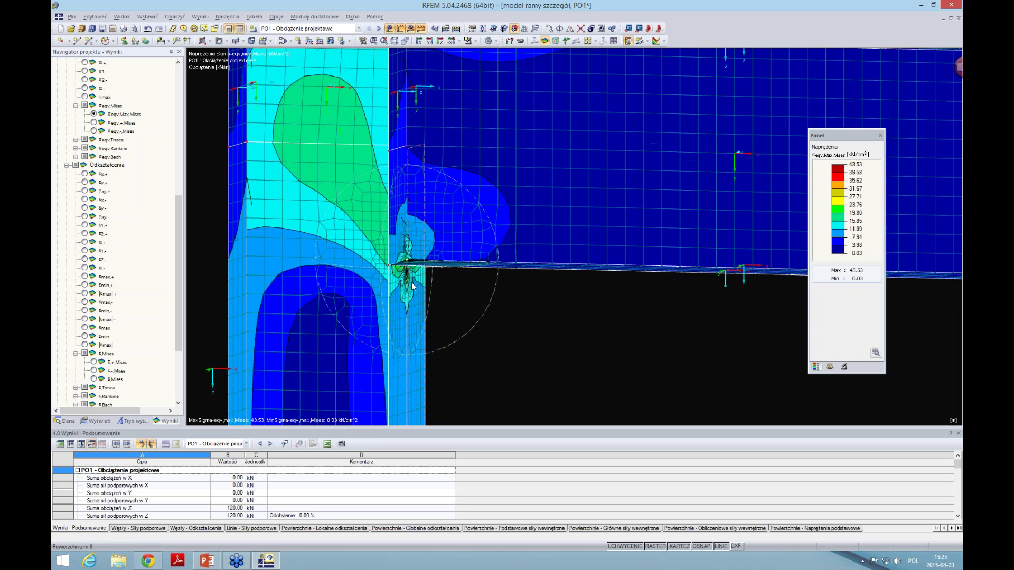
{"action": "scroll", "coordinate": [411, 282], "scroll_direction": "up", "scroll_amount": 1}
{"action": "scroll", "coordinate": [407, 297], "scroll_direction": "up", "scroll_amount": 1}
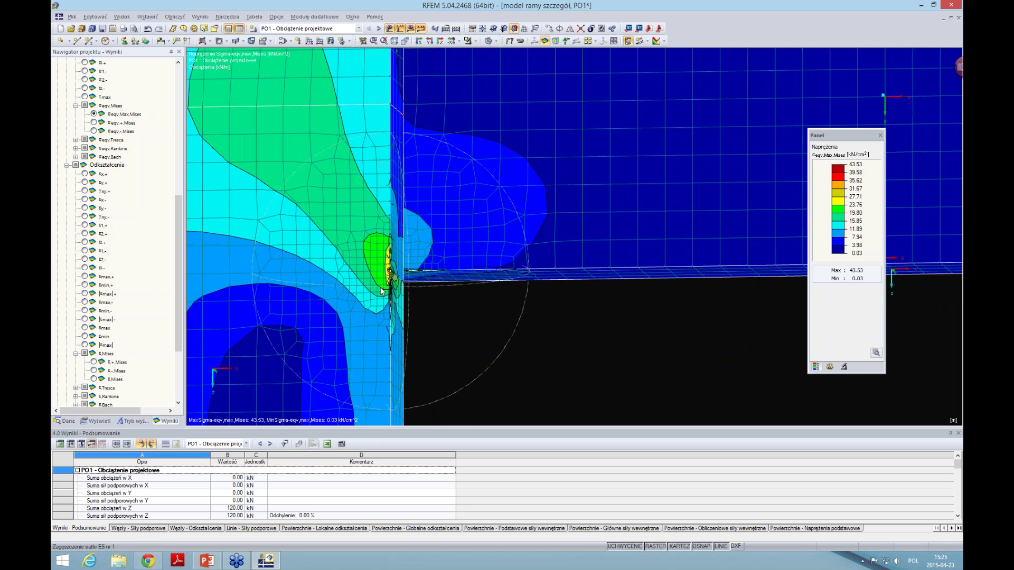
{"action": "middle_click_drag", "start_coordinate": [381, 290], "coordinate": [499, 289]}
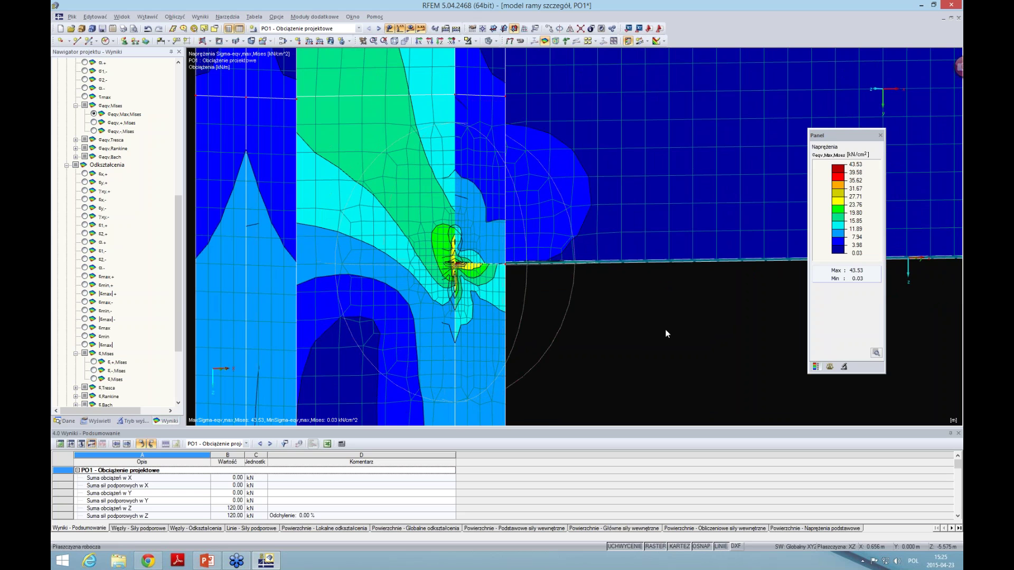
{"action": "scroll", "coordinate": [665, 329], "scroll_direction": "down", "scroll_amount": 1}
{"action": "mouse_move", "coordinate": [667, 332]}
{"action": "middle_mouse_down", "text": "ctrl"}
{"action": "mouse_move", "coordinate": [620, 362]}
{"action": "mouse_move", "coordinate": [569, 341]}
{"action": "middle_mouse_up", "text": "ctrl"}
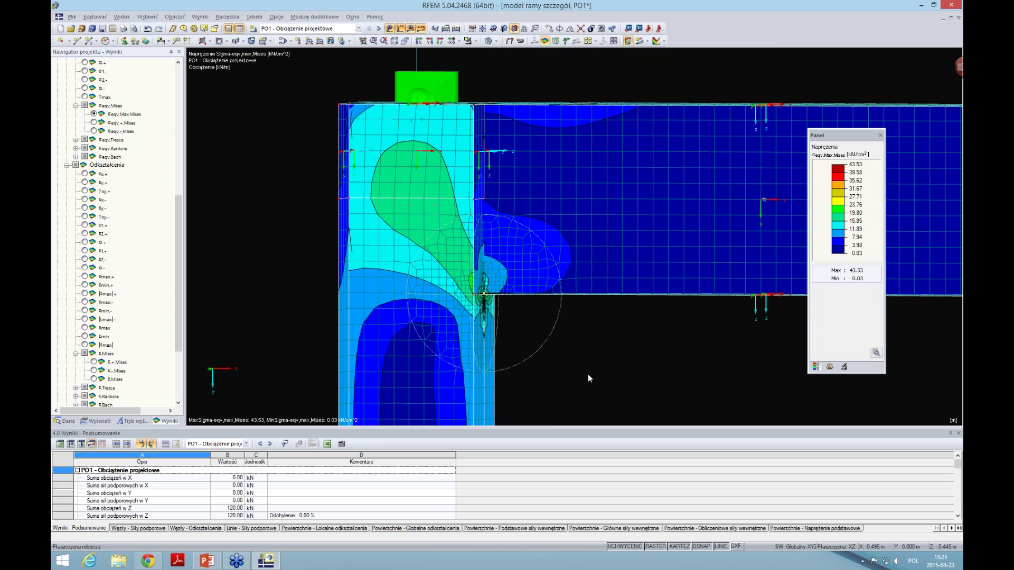
{"action": "middle_click_drag", "start_coordinate": [588, 375], "coordinate": [540, 359]}
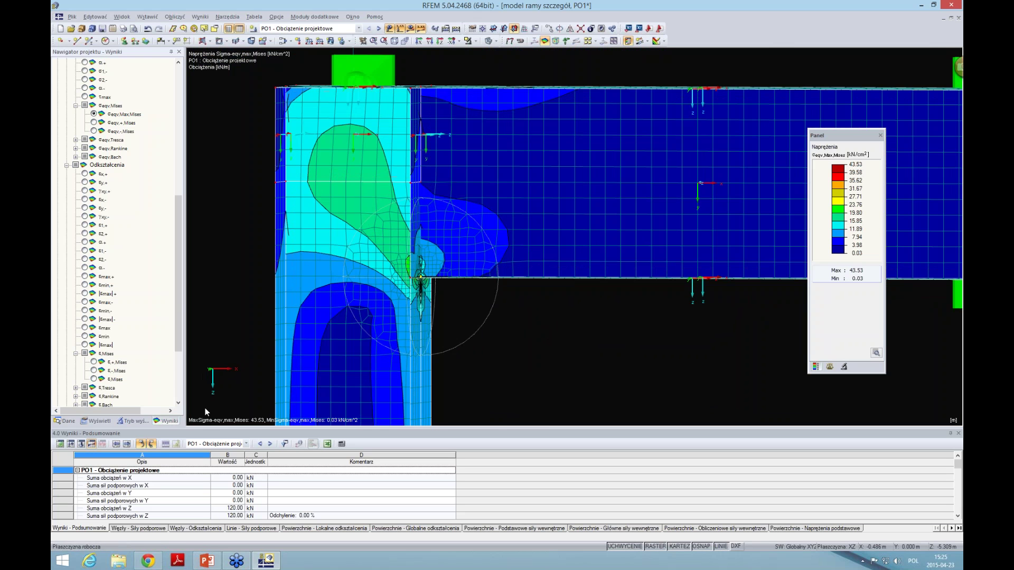
{"action": "left_click", "coordinate": [65, 422]}
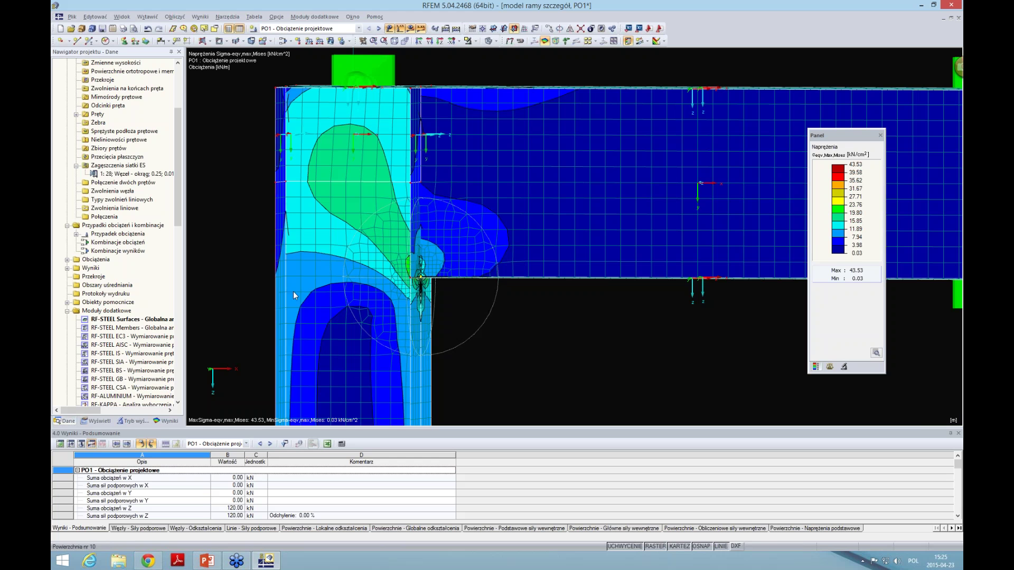
{"action": "left_click", "coordinate": [95, 421]}
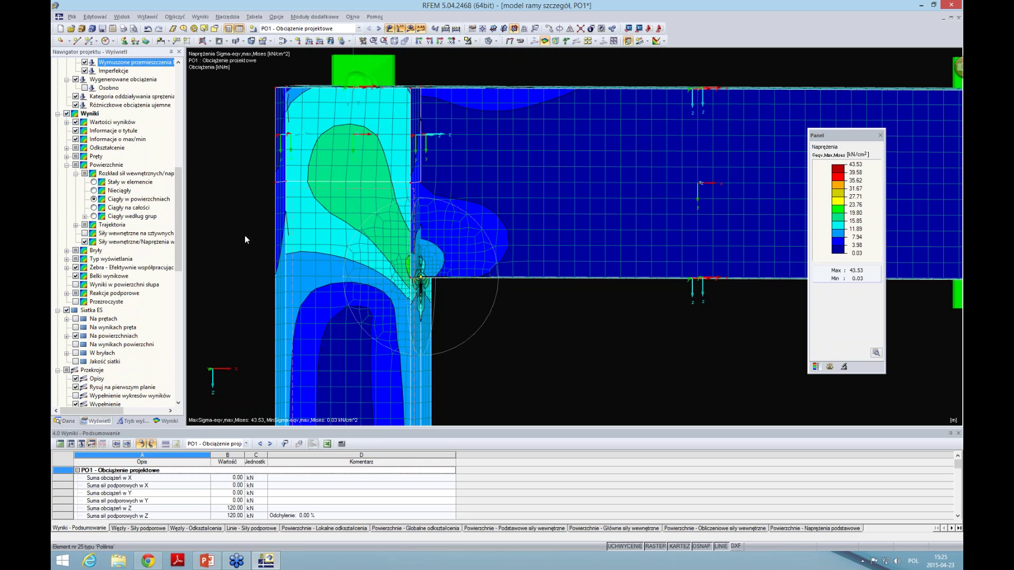
Step: Display stresses as Stały w elemencie after comparing with Ciągły w powierzchniach, peaking at 24.00 kN/cm²
{"action": "left_click", "coordinate": [94, 182]}
{"action": "scroll", "coordinate": [411, 294], "scroll_direction": "up", "scroll_amount": 1}
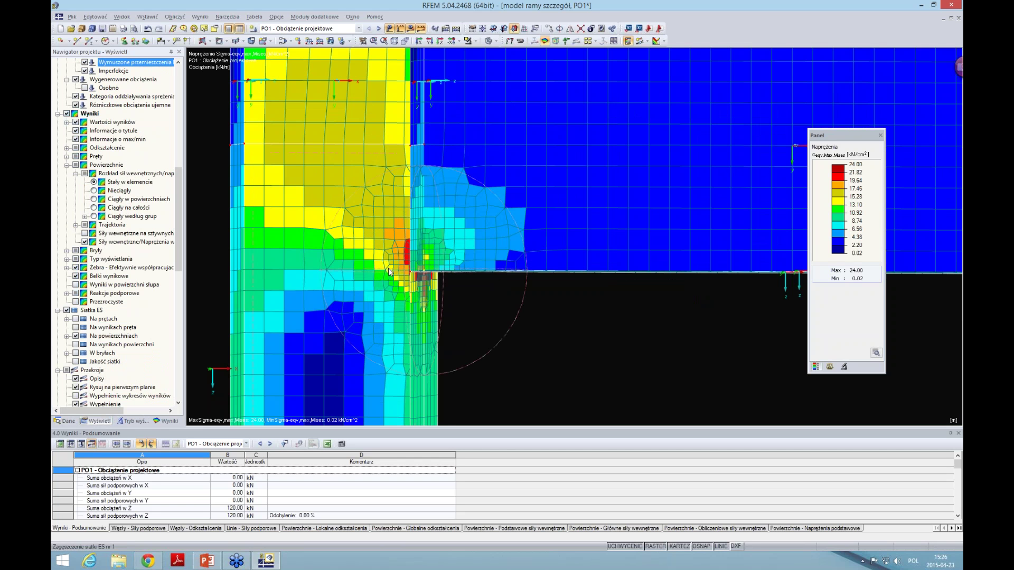
{"action": "scroll", "coordinate": [401, 268], "scroll_direction": "up", "scroll_amount": 1}
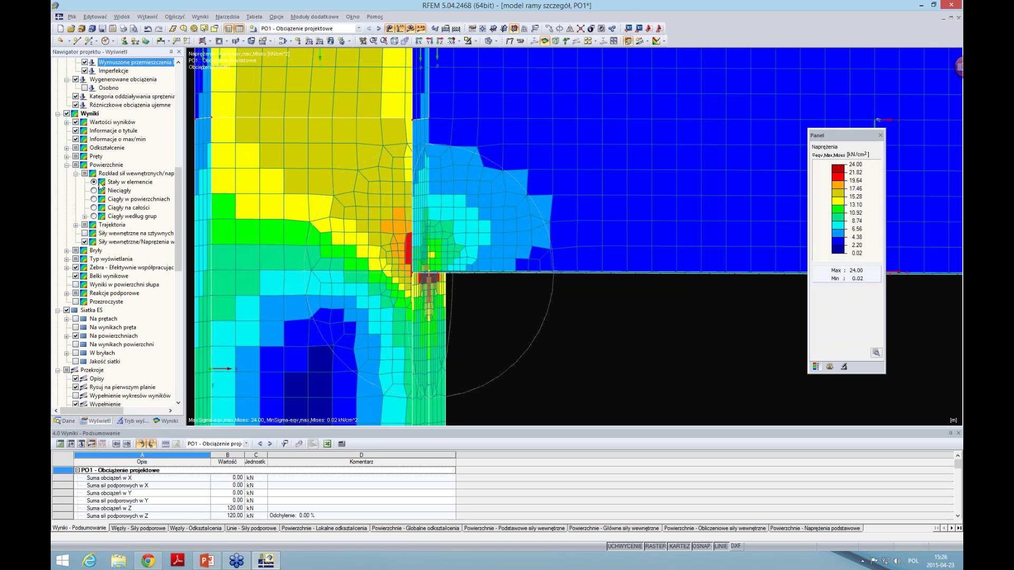
{"action": "left_click", "coordinate": [94, 199]}
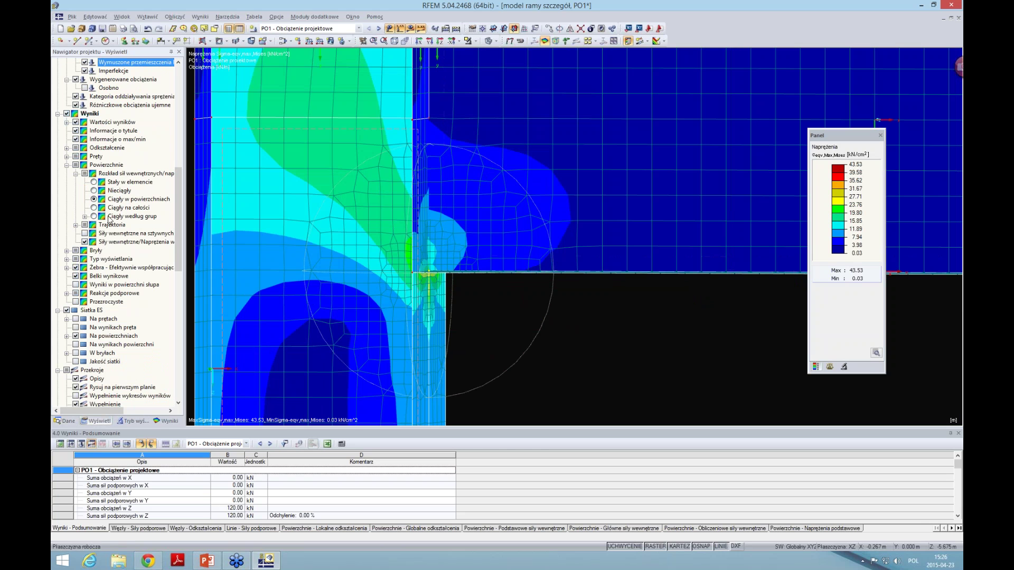
{"action": "left_click", "coordinate": [96, 182]}
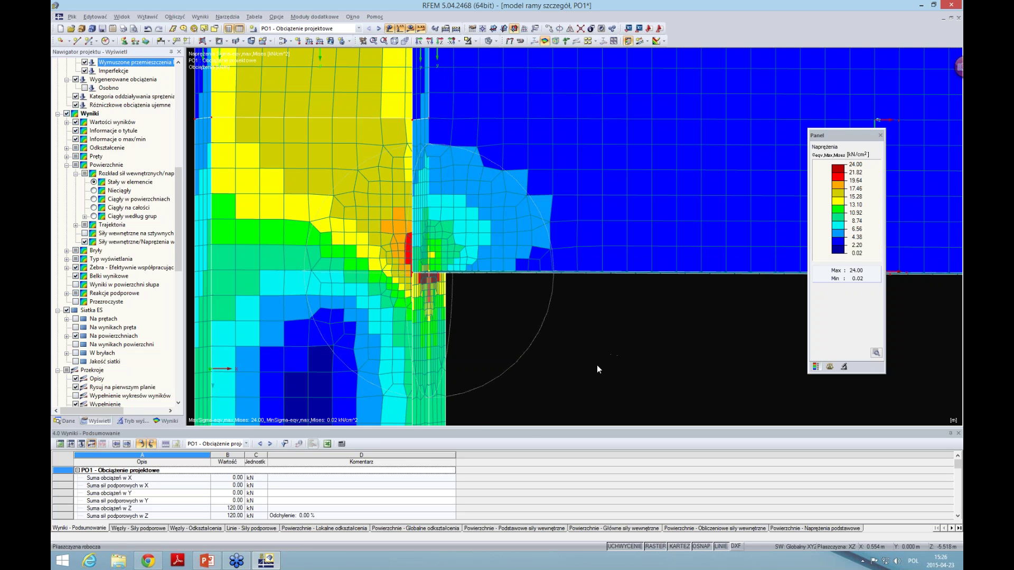
{"action": "scroll", "coordinate": [559, 372], "scroll_direction": "down", "scroll_amount": 1}
{"action": "scroll", "coordinate": [593, 338], "scroll_direction": "down", "scroll_amount": 1}
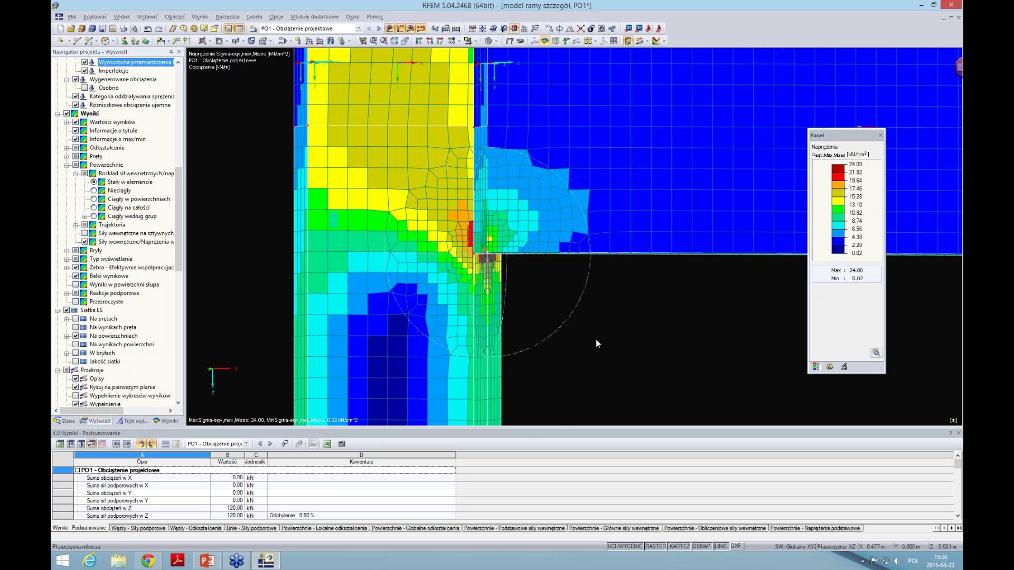
{"action": "scroll", "coordinate": [595, 339], "scroll_direction": "down", "scroll_amount": 1}
{"action": "scroll", "coordinate": [558, 305], "scroll_direction": "up", "scroll_amount": 1}
{"action": "scroll", "coordinate": [562, 318], "scroll_direction": "up", "scroll_amount": 1}
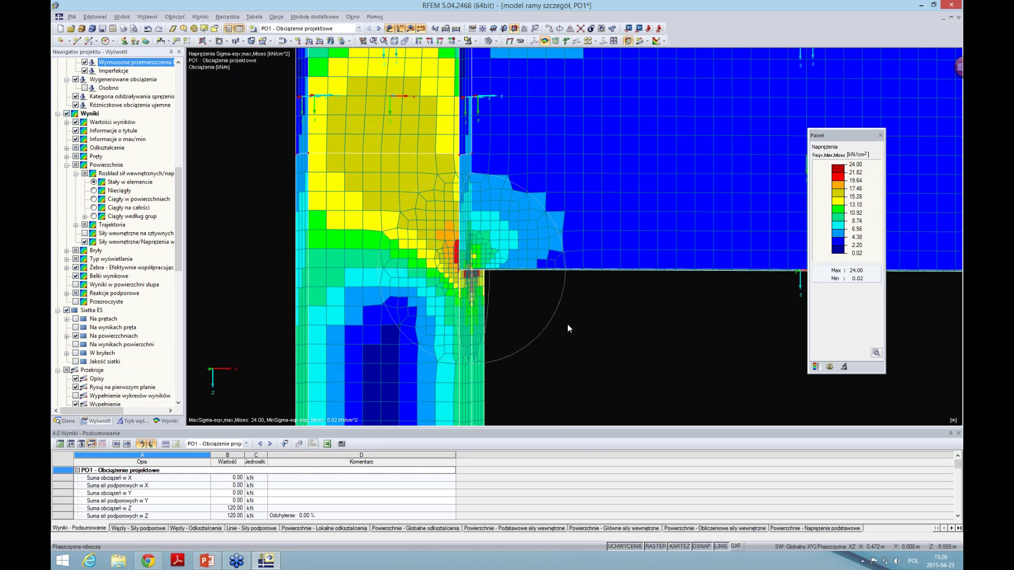
{"action": "scroll", "coordinate": [567, 327], "scroll_direction": "down", "scroll_amount": 1}
{"action": "middle_click_drag", "start_coordinate": [567, 331], "coordinate": [557, 309]}
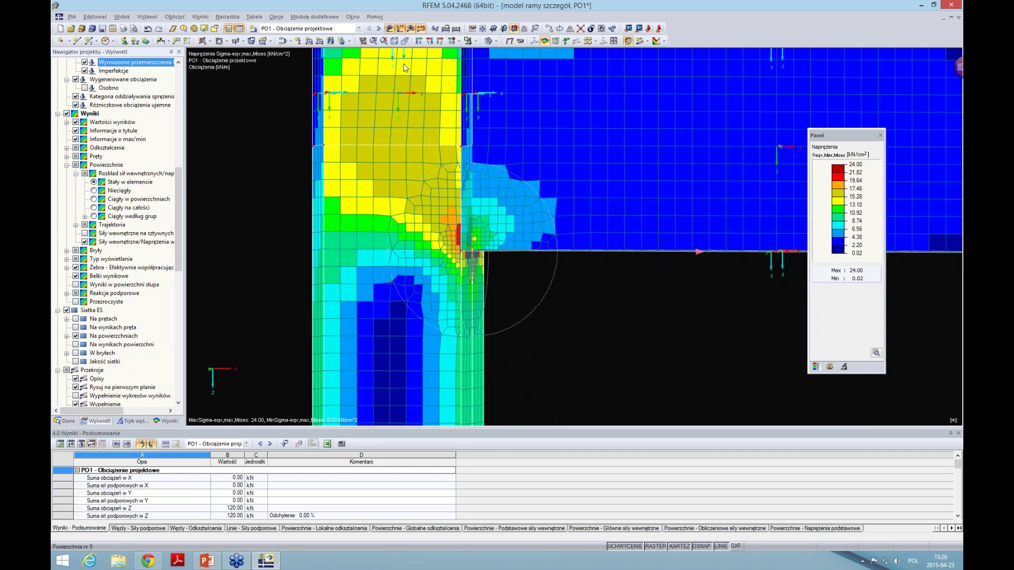
Step: Run RF-STEEL Surfaces for PO1 after reviewing Szczegóły options, giving a maximum stress ratio of 1.27
{"action": "left_click", "coordinate": [316, 16]}
{"action": "mouse_move", "coordinate": [328, 42]}
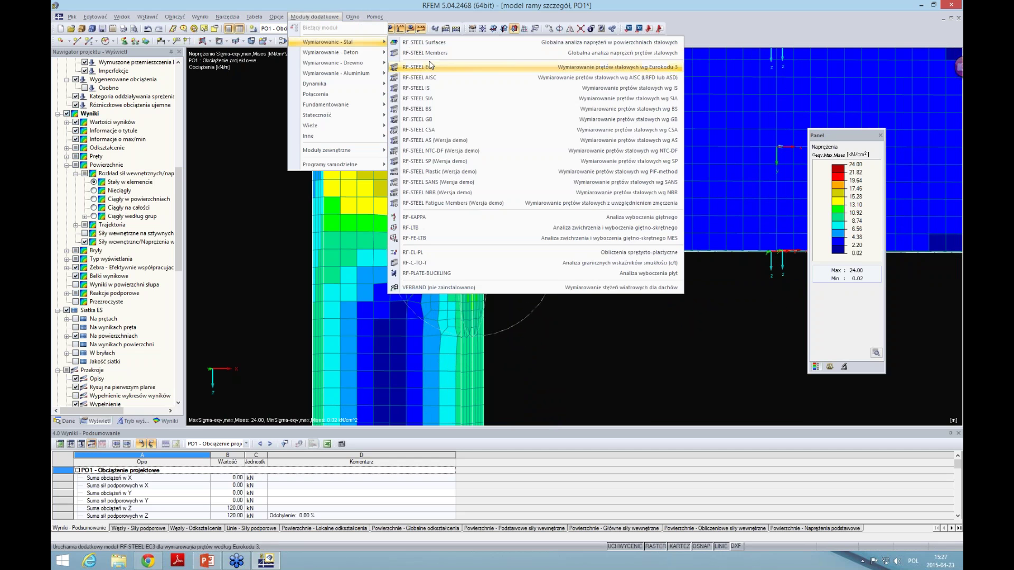
{"action": "left_click", "coordinate": [455, 43]}
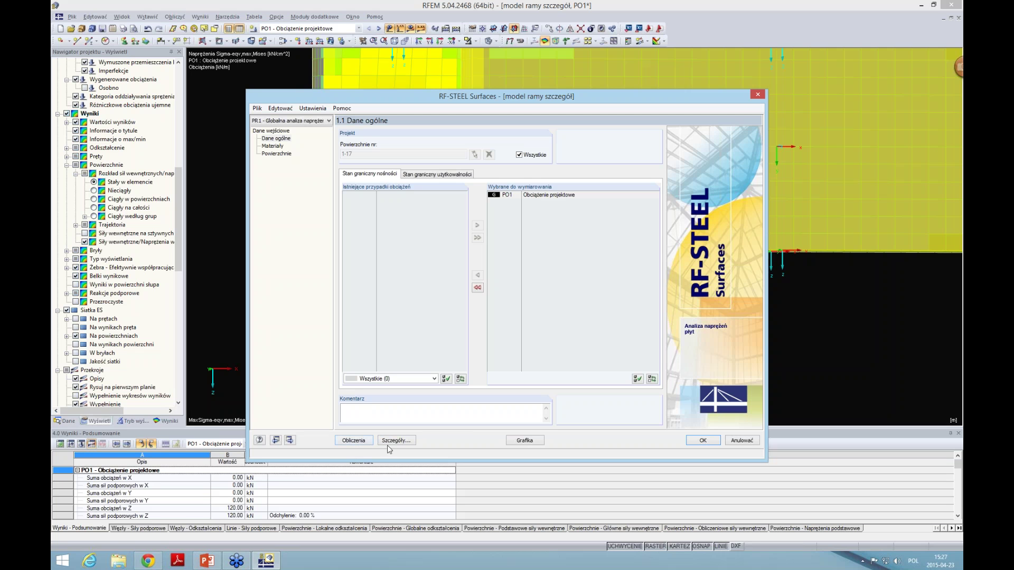
{"action": "left_click", "coordinate": [395, 442]}
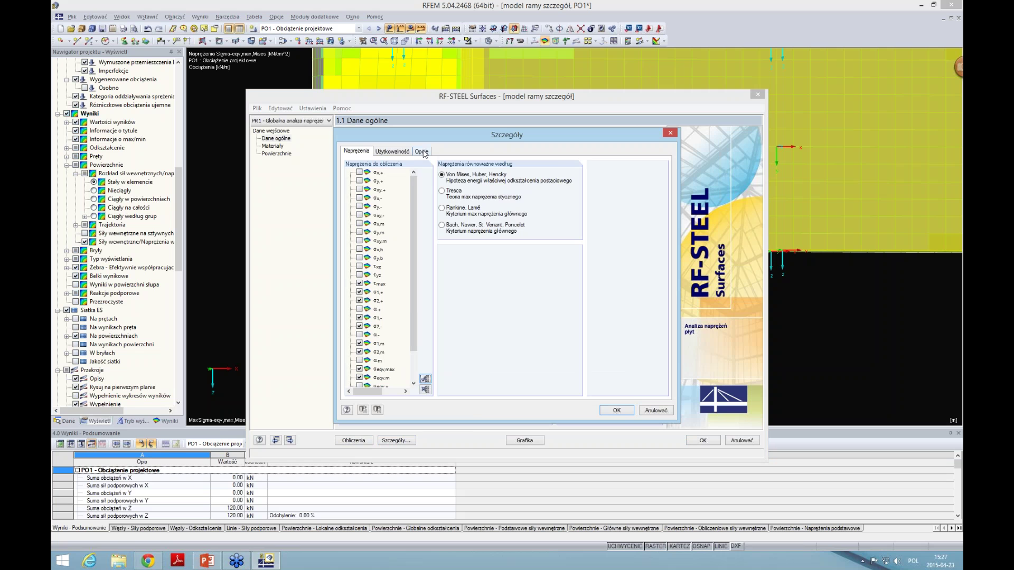
{"action": "left_click", "coordinate": [422, 151]}
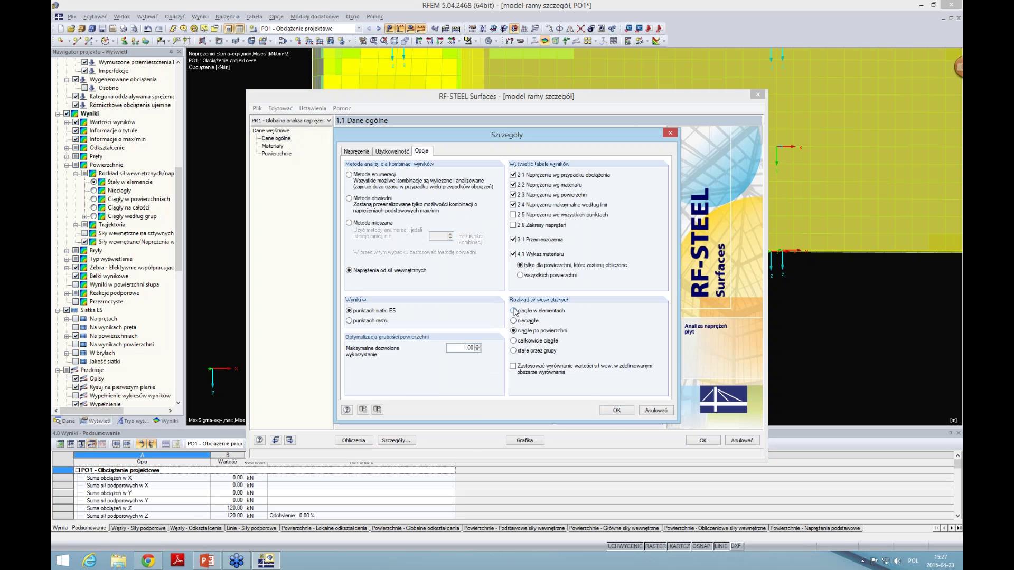
{"action": "left_click", "coordinate": [617, 410]}
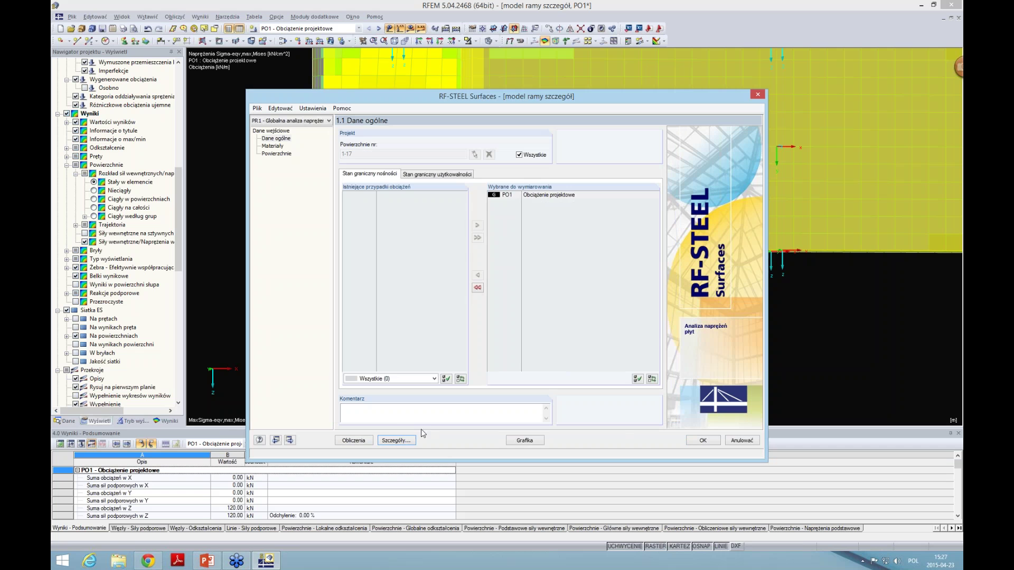
{"action": "left_click", "coordinate": [352, 440]}
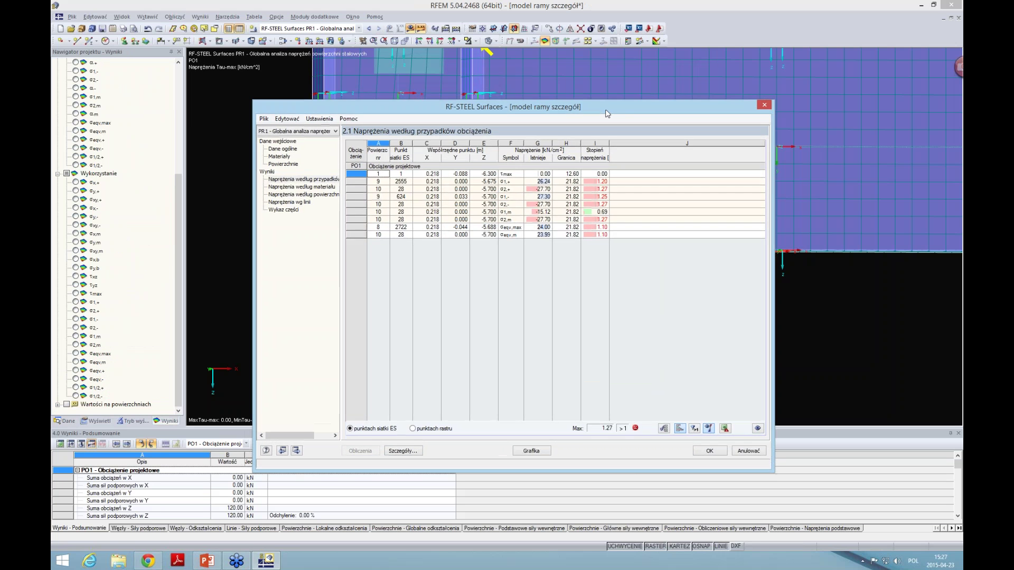
Step: Plot the RF-STEEL Surfaces σeqv,max utilization on the joint, peaking at 1.10 at the corner
{"action": "left_click_drag", "start_coordinate": [600, 103], "coordinate": [651, 104]}
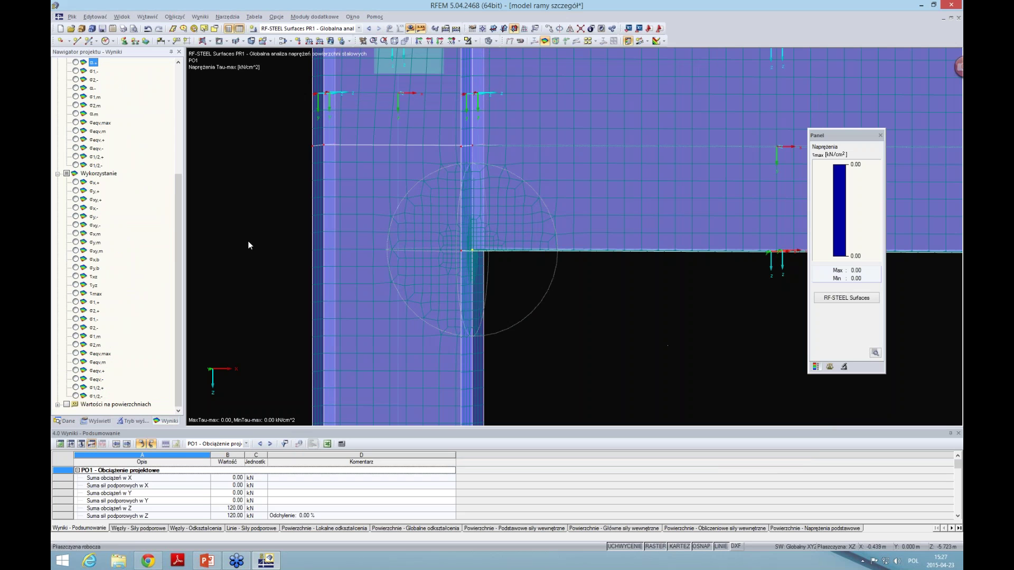
{"action": "left_click", "coordinate": [76, 122]}
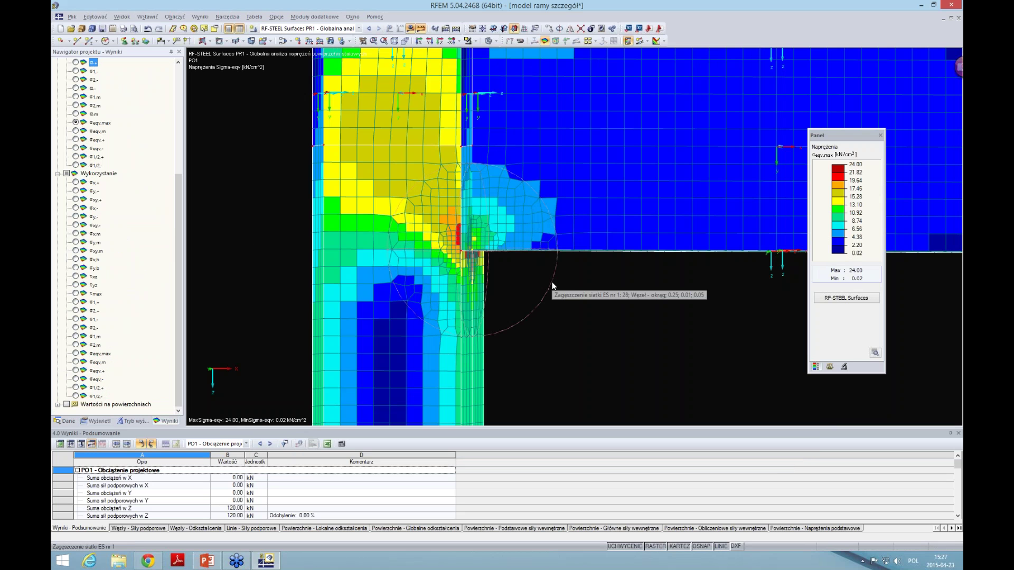
{"action": "scroll", "coordinate": [553, 286], "scroll_direction": "down", "scroll_amount": 1}
{"action": "scroll", "coordinate": [598, 308], "scroll_direction": "up", "scroll_amount": 1}
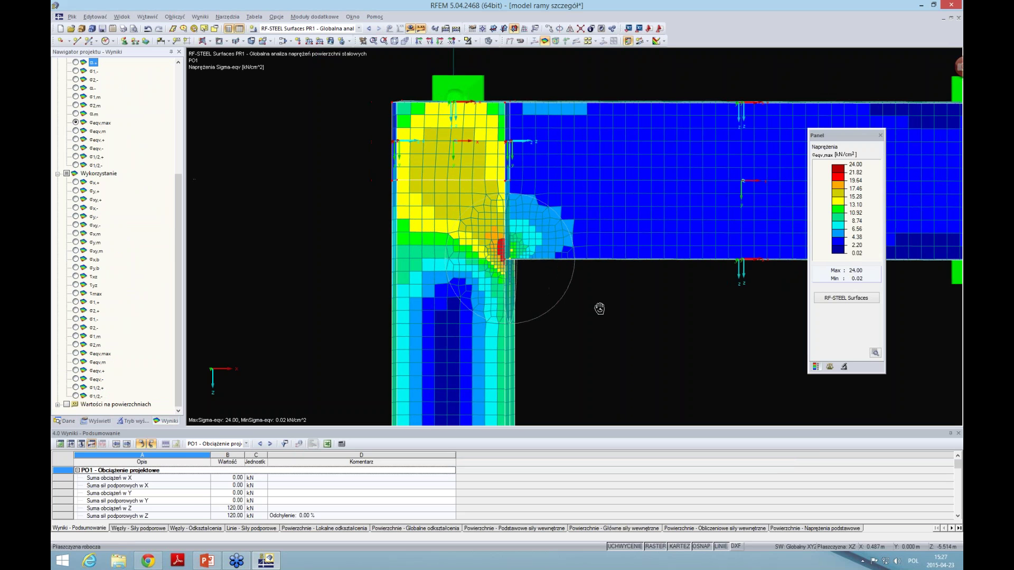
{"action": "middle_click_drag", "start_coordinate": [558, 310], "coordinate": [531, 270], "text": "ctrl"}
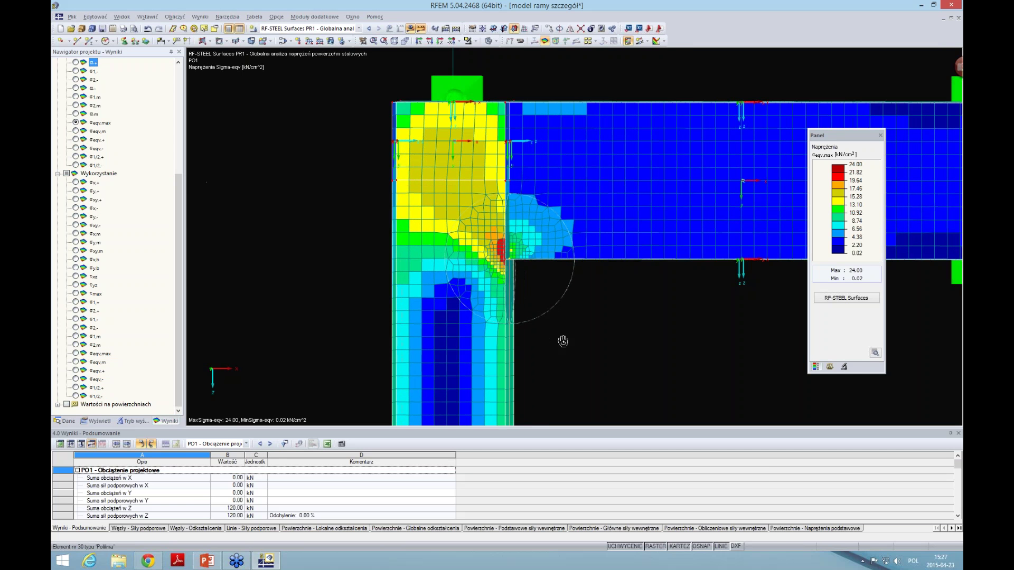
{"action": "middle_click_drag", "start_coordinate": [578, 336], "coordinate": [518, 300]}
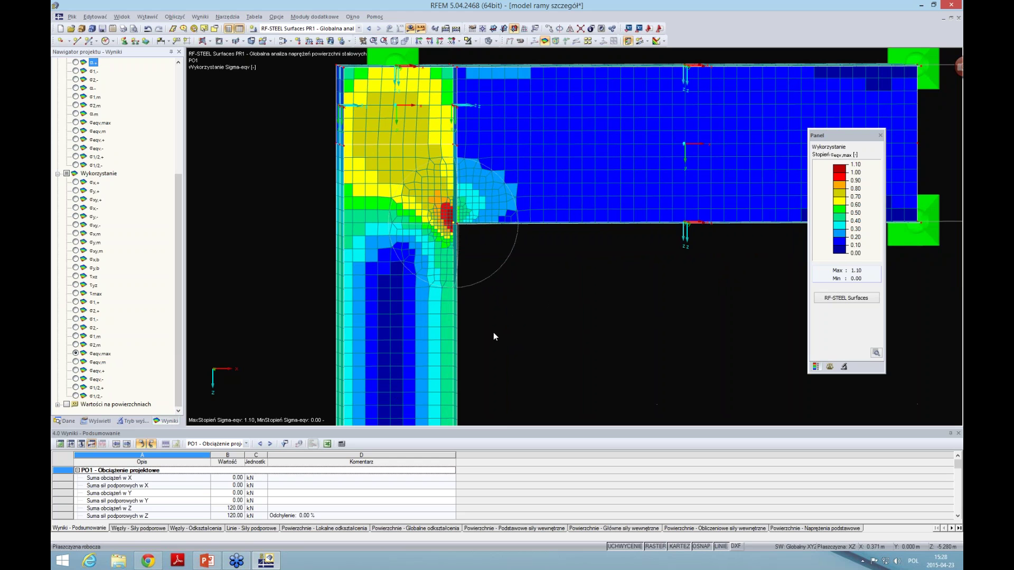
{"action": "scroll", "coordinate": [493, 332], "scroll_direction": "down", "scroll_amount": 1}
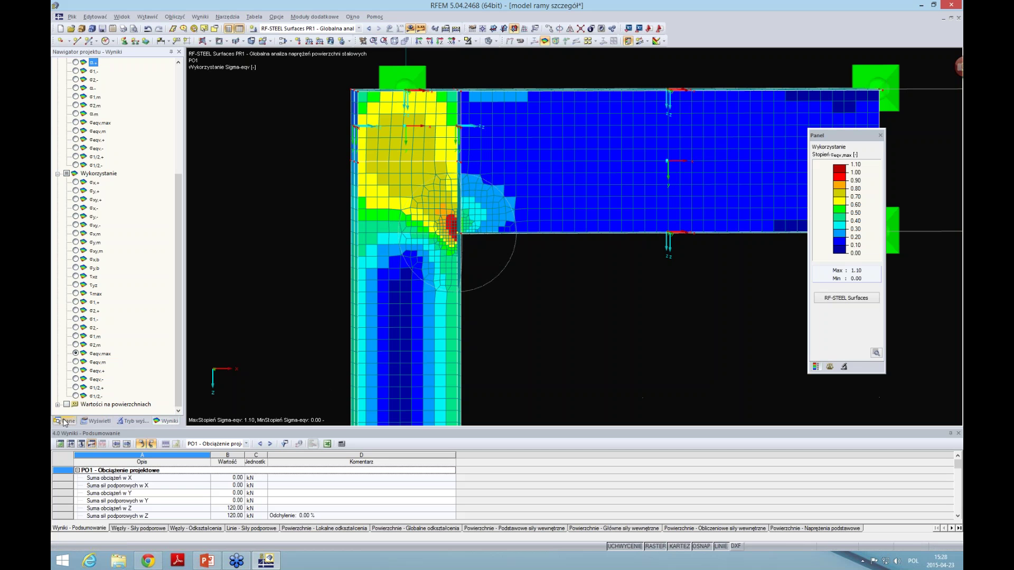
Step: Run RF-STABILITY on PO1, giving critical load factors 6.904, 8.263, 8.318 and 8.355
{"action": "left_click", "coordinate": [306, 17]}
{"action": "left_click", "coordinate": [282, 123]}
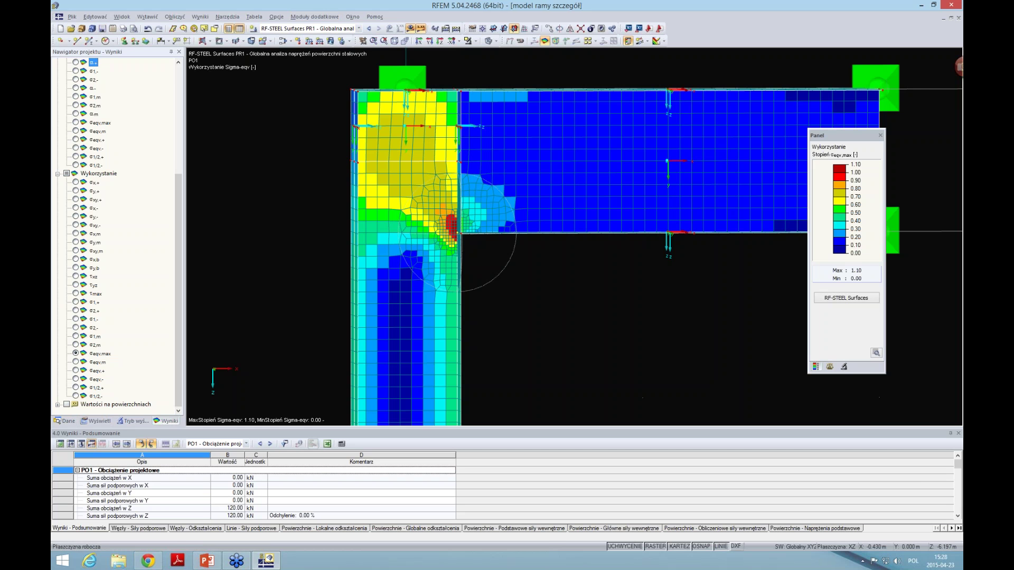
{"action": "left_click", "coordinate": [316, 17]}
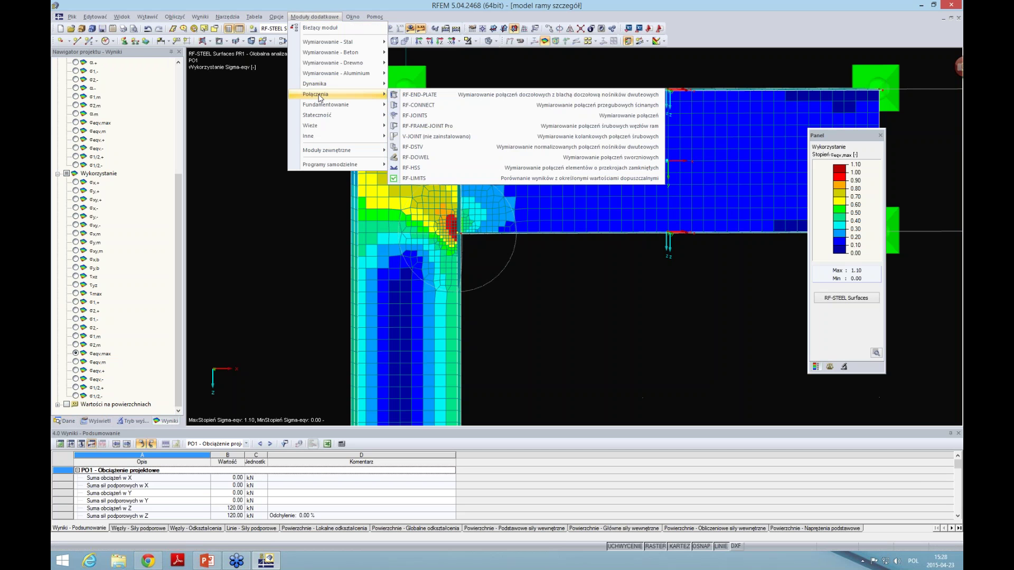
{"action": "mouse_move", "coordinate": [333, 115]}
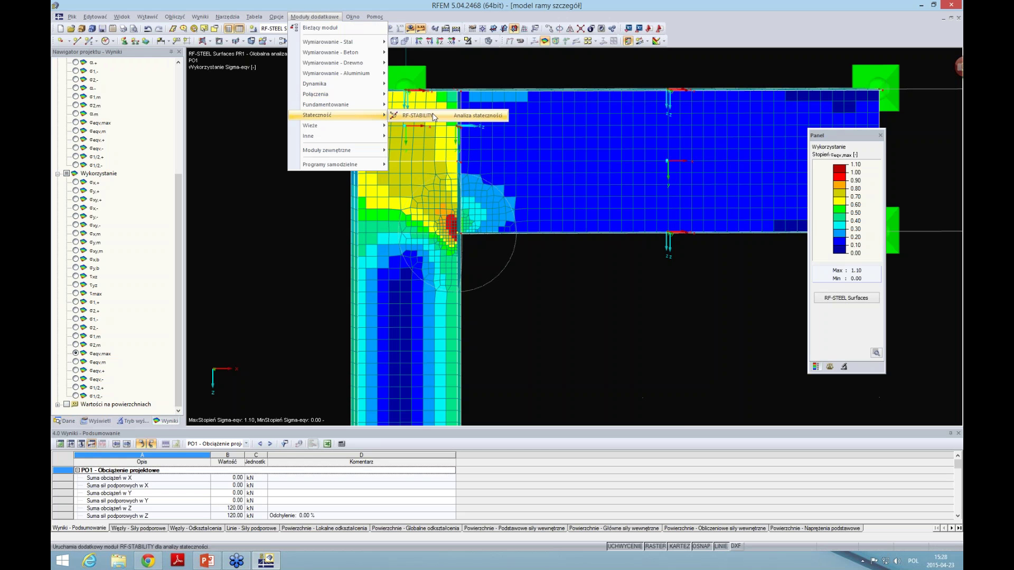
{"action": "left_click", "coordinate": [434, 117]}
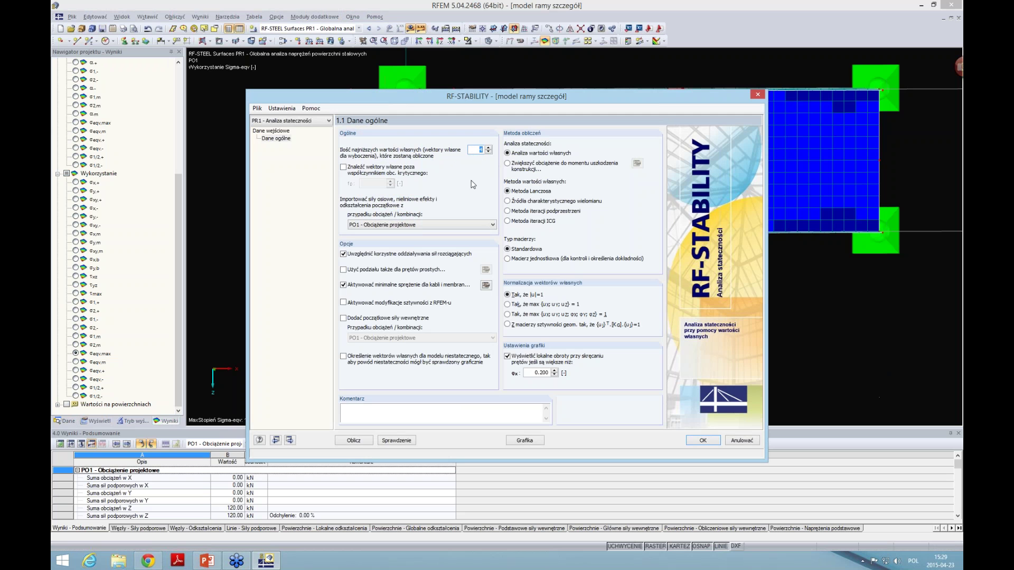
{"action": "left_click", "coordinate": [432, 227]}
{"action": "left_click", "coordinate": [430, 234]}
{"action": "left_click", "coordinate": [354, 440]}
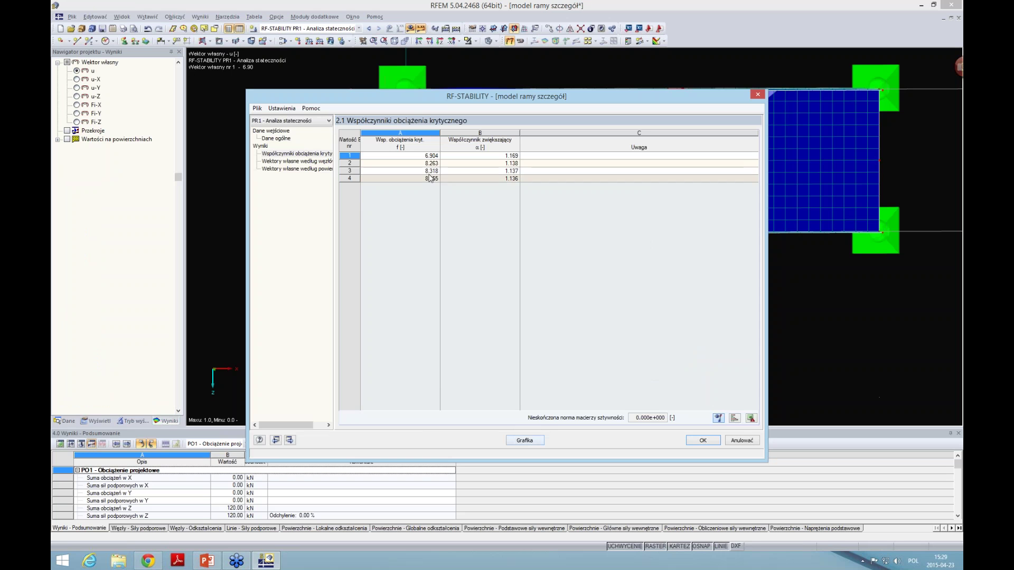
Step: Show the RF-STABILITY mode shape graphic with the factors panel in a 3D view
{"action": "left_click", "coordinate": [522, 440]}
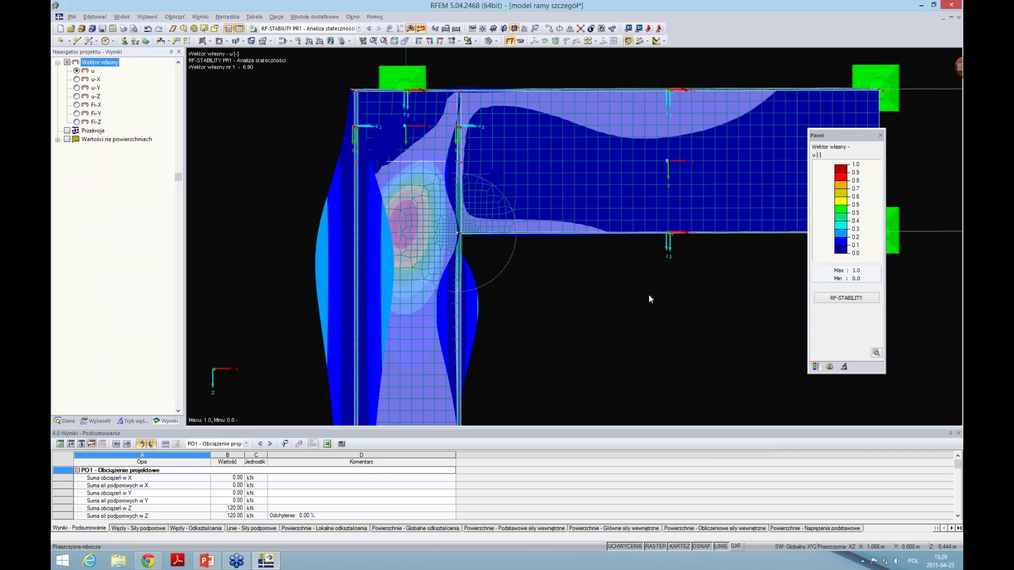
{"action": "left_click", "coordinate": [829, 367]}
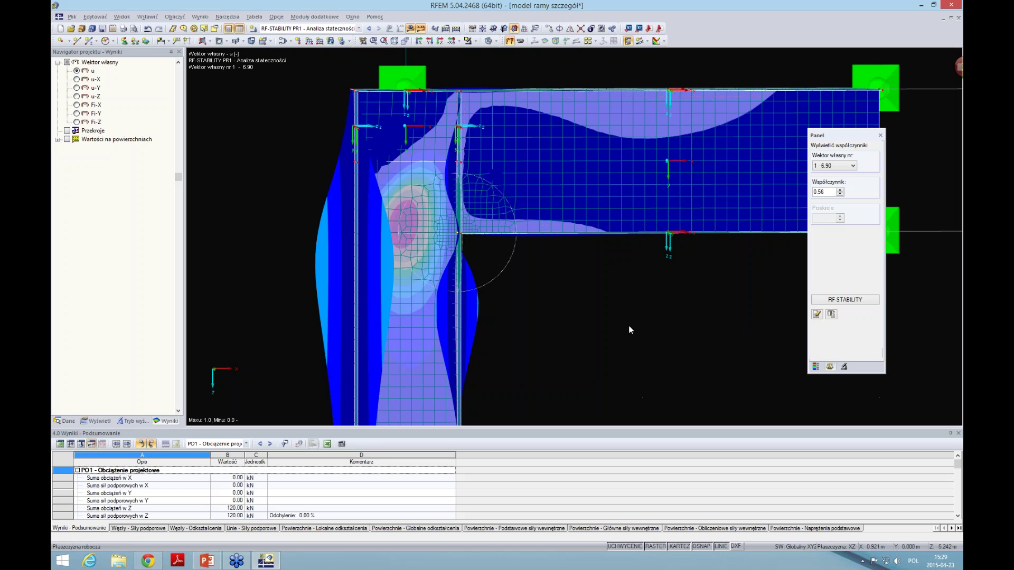
{"action": "mouse_move", "coordinate": [653, 331]}
{"action": "middle_mouse_down"}
{"action": "mouse_move", "coordinate": [645, 338]}
{"action": "mouse_move", "coordinate": [668, 356]}
{"action": "mouse_move", "coordinate": [516, 356]}
{"action": "mouse_move", "coordinate": [627, 355]}
{"action": "mouse_move", "coordinate": [584, 347]}
{"action": "mouse_move", "coordinate": [628, 311]}
{"action": "mouse_move", "coordinate": [665, 341]}
{"action": "mouse_move", "coordinate": [598, 338]}
{"action": "mouse_move", "coordinate": [571, 296]}
{"action": "middle_mouse_up"}
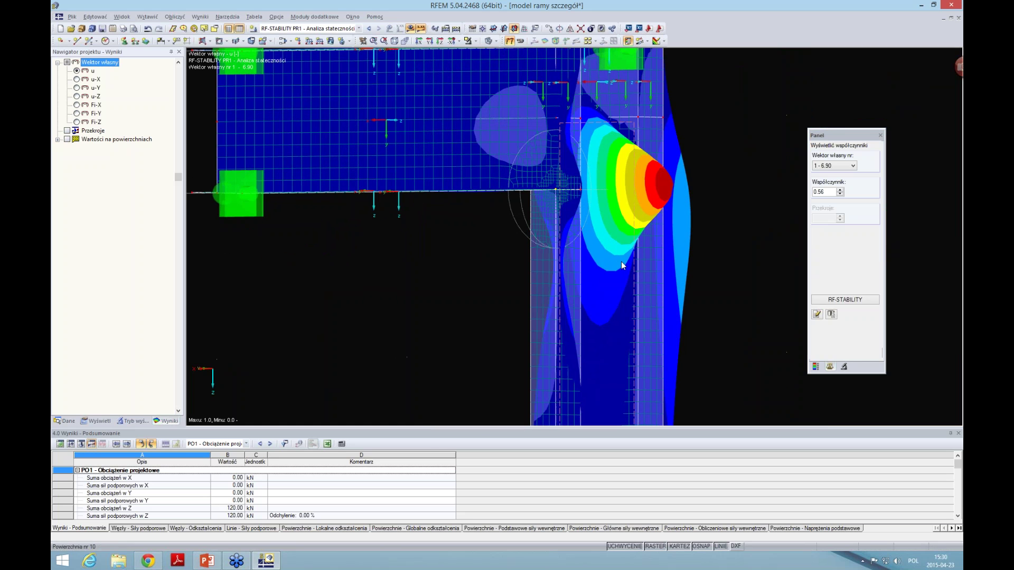
Step: Display buckling mode 2 (8.26) and orbit around the buckled column
{"action": "left_click", "coordinate": [852, 165]}
{"action": "left_click", "coordinate": [843, 181]}
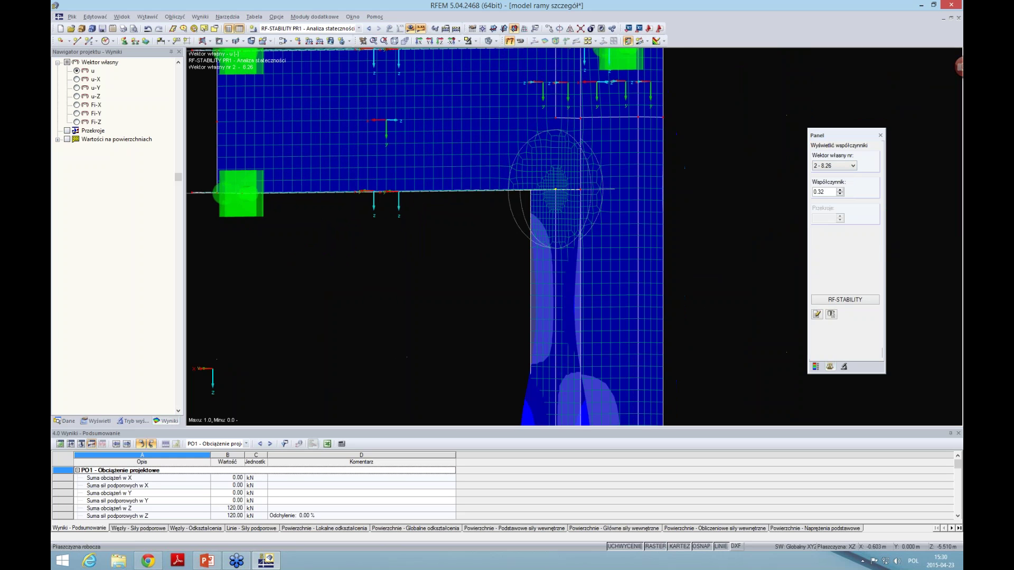
{"action": "scroll", "coordinate": [699, 300], "scroll_direction": "down", "scroll_amount": 2}
{"action": "scroll", "coordinate": [698, 300], "scroll_direction": "down", "scroll_amount": 1}
{"action": "scroll", "coordinate": [698, 300], "scroll_direction": "down", "scroll_amount": 1}
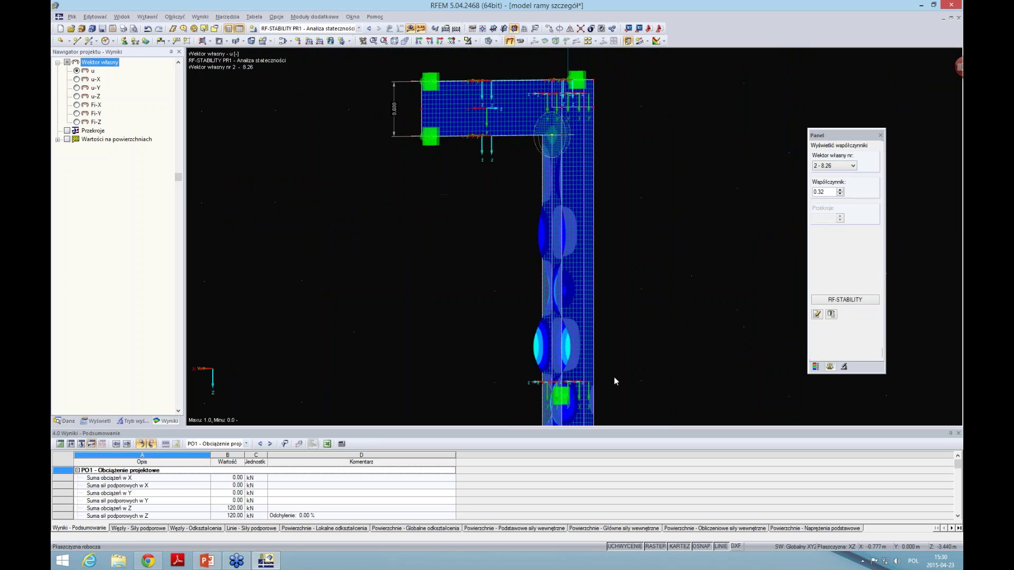
{"action": "mouse_move", "coordinate": [615, 381]}
{"action": "middle_mouse_down", "text": "ctrl"}
{"action": "mouse_move", "coordinate": [634, 355]}
{"action": "mouse_move", "coordinate": [693, 338]}
{"action": "mouse_move", "coordinate": [617, 385]}
{"action": "middle_mouse_up", "text": "ctrl"}
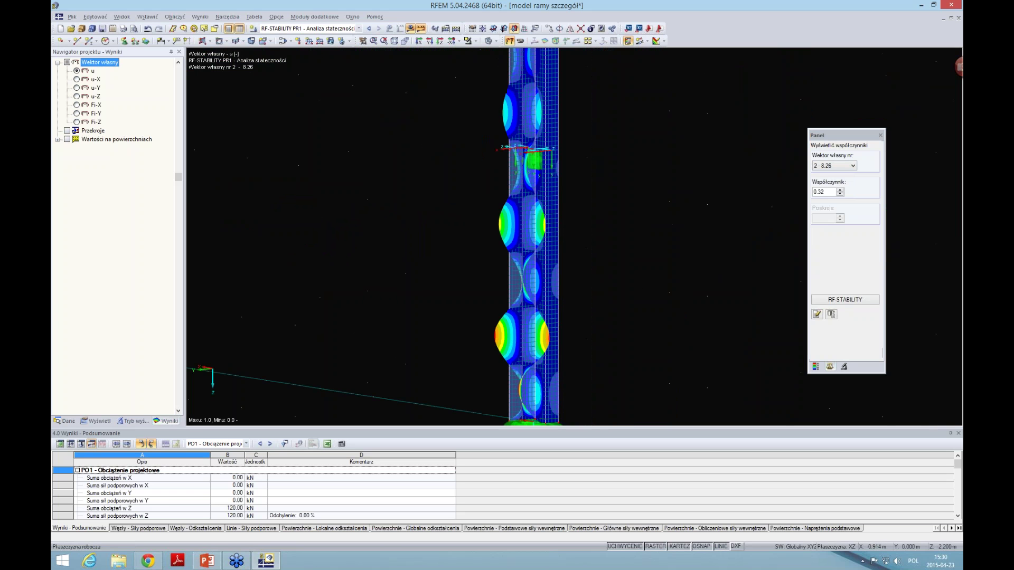
{"action": "mouse_move", "coordinate": [582, 350]}
{"action": "middle_mouse_down", "text": "ctrl"}
{"action": "mouse_move", "coordinate": [589, 355]}
{"action": "mouse_move", "coordinate": [448, 330]}
{"action": "mouse_move", "coordinate": [539, 344]}
{"action": "middle_mouse_up", "text": "ctrl"}
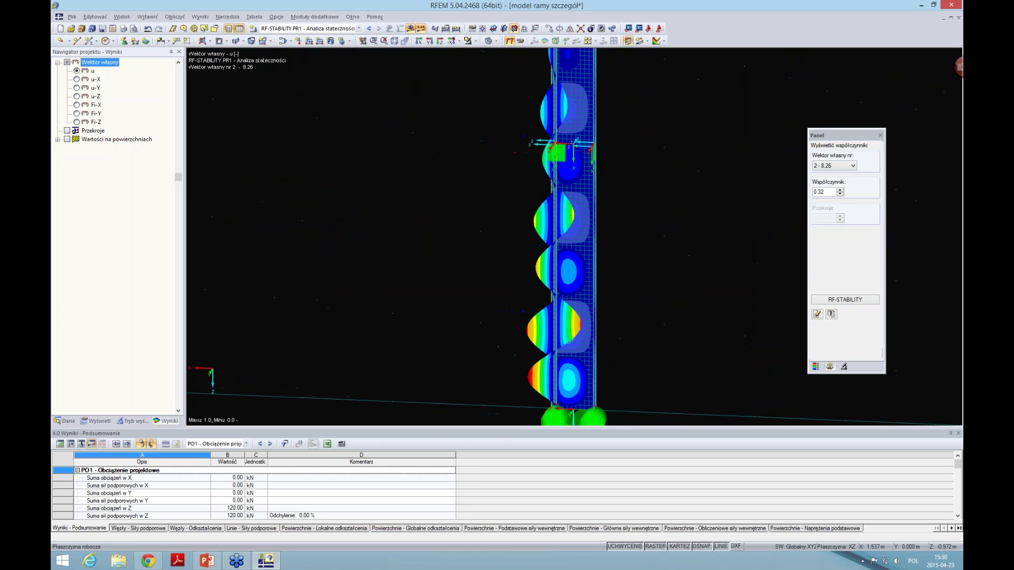
{"action": "mouse_move", "coordinate": [627, 362]}
{"action": "middle_mouse_down", "text": "ctrl"}
{"action": "mouse_move", "coordinate": [677, 362]}
{"action": "mouse_move", "coordinate": [697, 338]}
{"action": "middle_mouse_up", "text": "ctrl"}
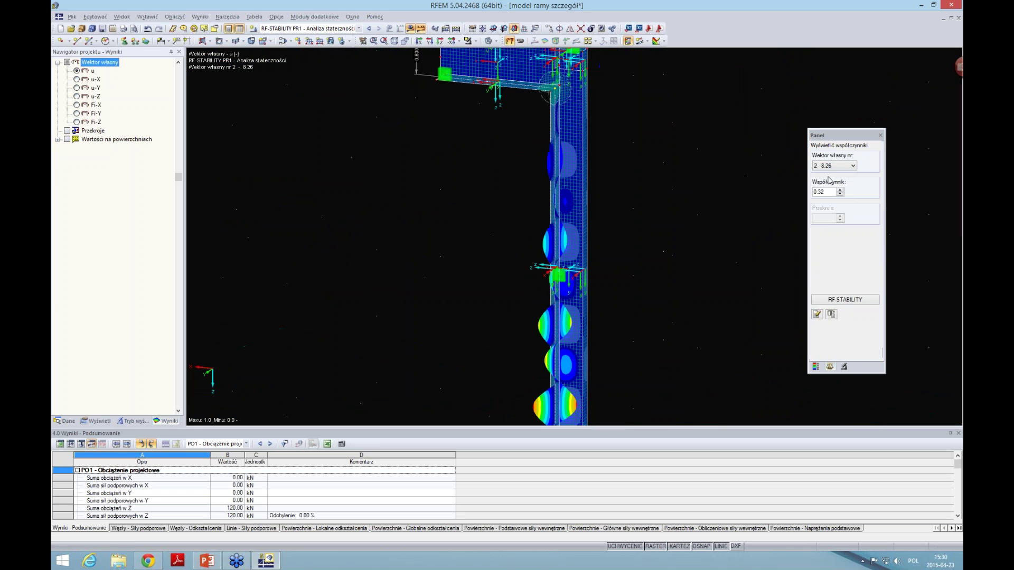
Step: Review buckling modes 3 (8.32) and 4 (8.36), adjusting the view
{"action": "left_click", "coordinate": [852, 166]}
{"action": "left_click", "coordinate": [841, 187]}
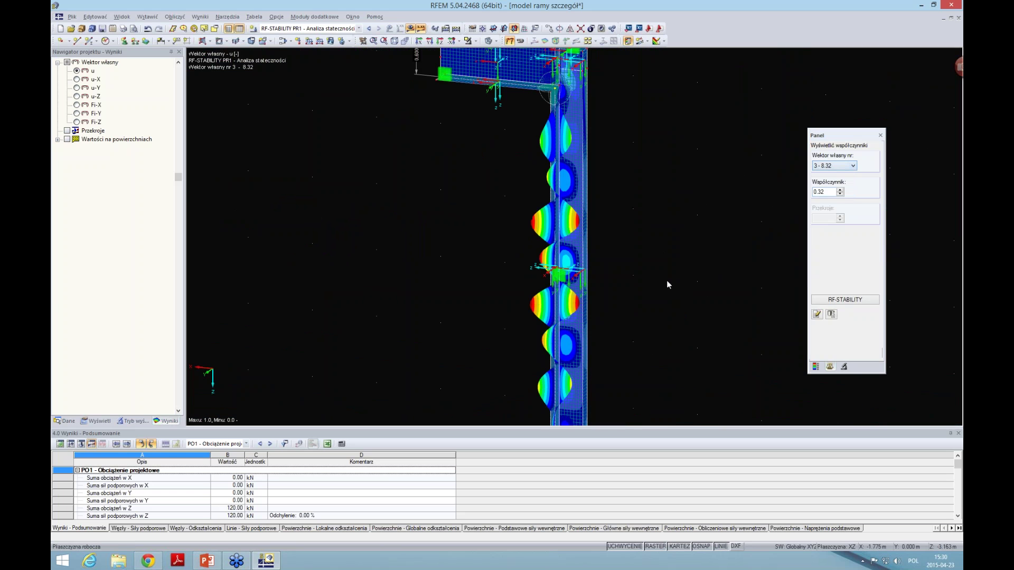
{"action": "mouse_move", "coordinate": [622, 348]}
{"action": "middle_mouse_down"}
{"action": "mouse_move", "coordinate": [674, 309]}
{"action": "mouse_move", "coordinate": [665, 312]}
{"action": "middle_mouse_up"}
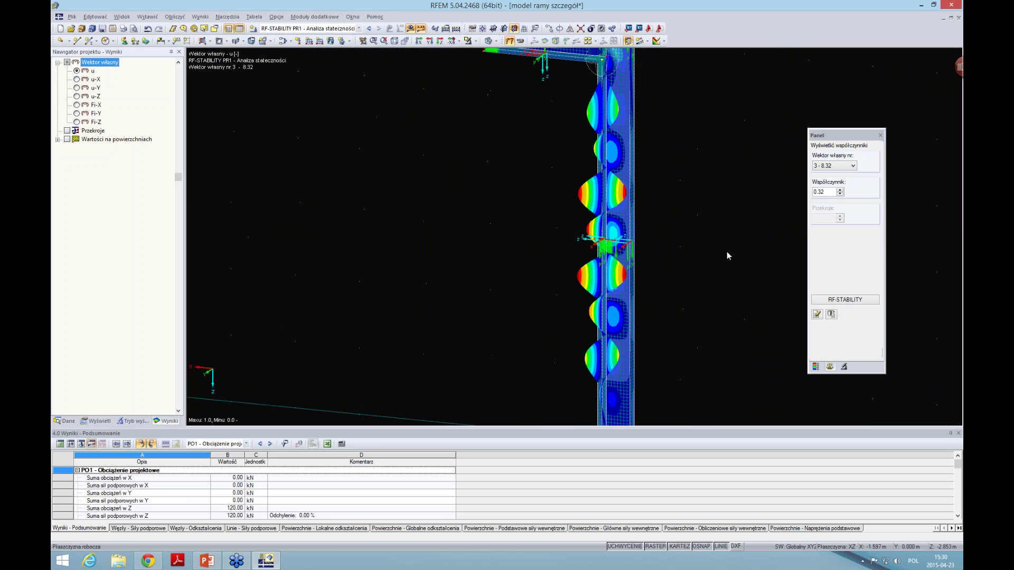
{"action": "left_click", "coordinate": [853, 166]}
{"action": "left_click", "coordinate": [824, 184]}
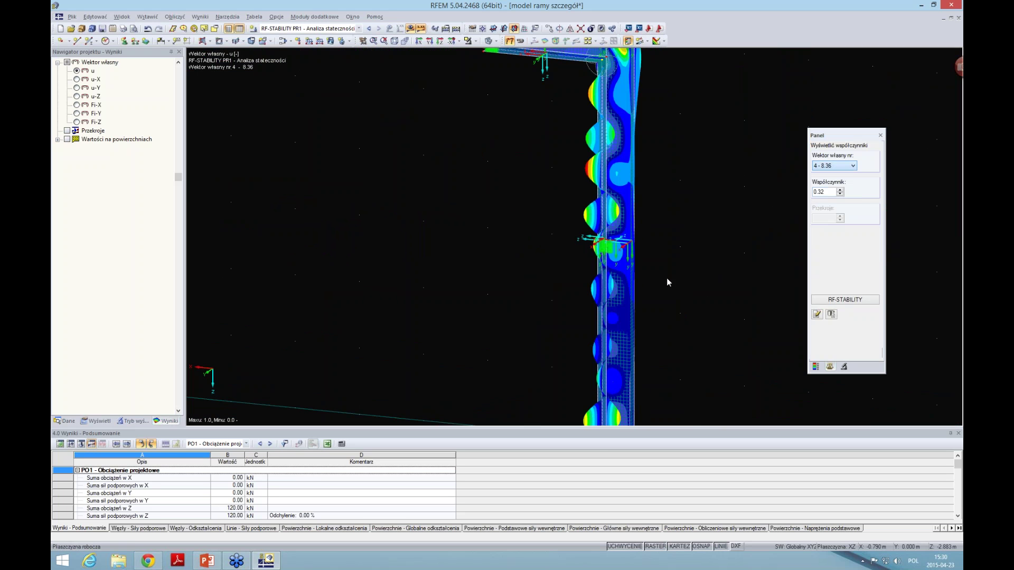
{"action": "mouse_move", "coordinate": [667, 295]}
{"action": "middle_mouse_down", "text": "ctrl"}
{"action": "mouse_move", "coordinate": [656, 169]}
{"action": "mouse_move", "coordinate": [643, 232]}
{"action": "middle_mouse_up", "text": "ctrl"}
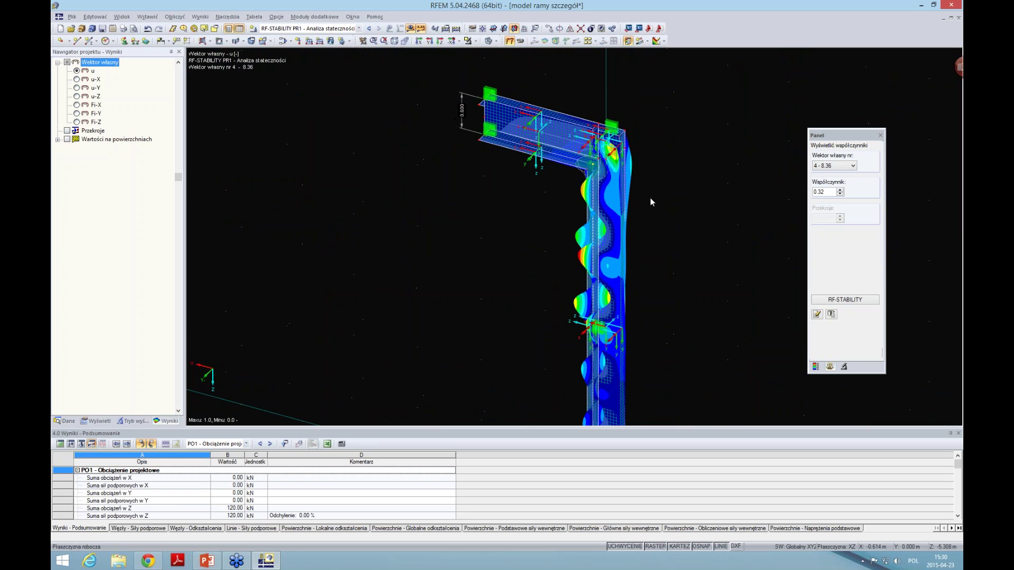
{"action": "mouse_move", "coordinate": [694, 180]}
{"action": "middle_mouse_down", "text": "ctrl"}
{"action": "mouse_move", "coordinate": [646, 247]}
{"action": "mouse_move", "coordinate": [665, 287]}
{"action": "mouse_move", "coordinate": [688, 282]}
{"action": "middle_mouse_up", "text": "ctrl"}
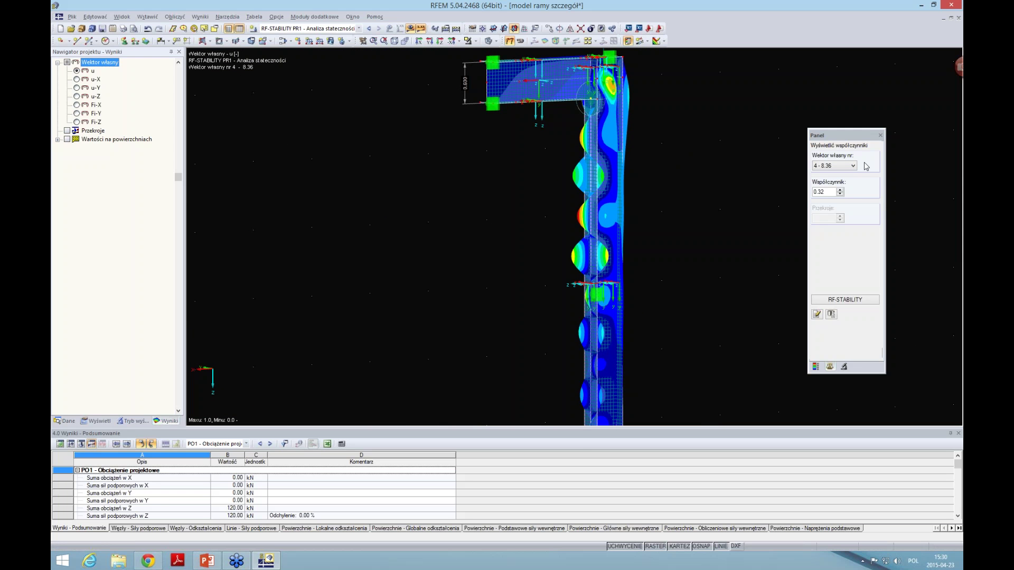
Step: Return to buckling mode 1 (6.90), showing local buckling at the joint
{"action": "left_click", "coordinate": [852, 166]}
{"action": "left_click", "coordinate": [830, 173]}
{"action": "scroll", "coordinate": [676, 200], "scroll_direction": "up", "scroll_amount": 1}
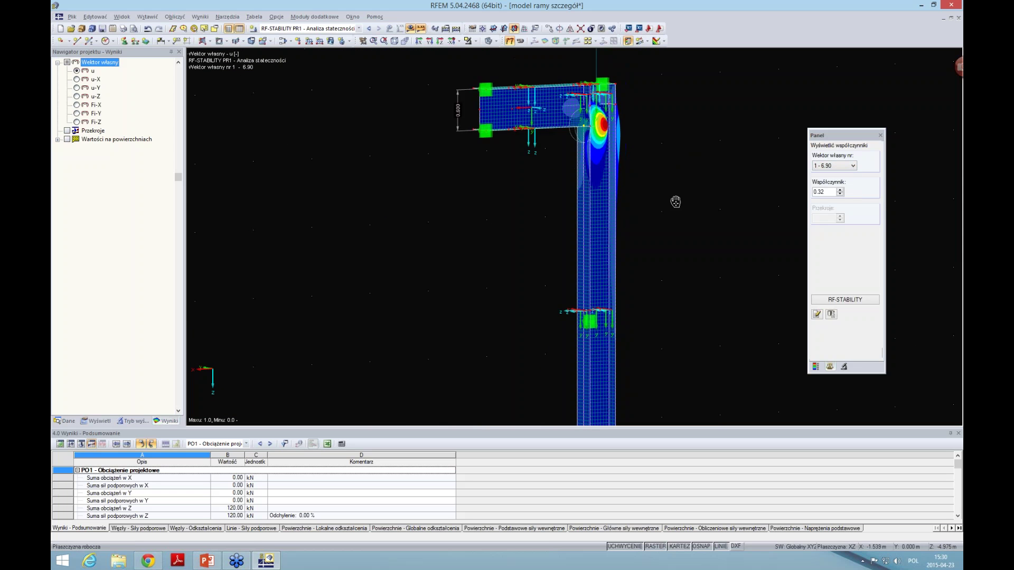
{"action": "scroll", "coordinate": [608, 228], "scroll_direction": "up", "scroll_amount": 3}
{"action": "scroll", "coordinate": [609, 228], "scroll_direction": "up", "scroll_amount": 1}
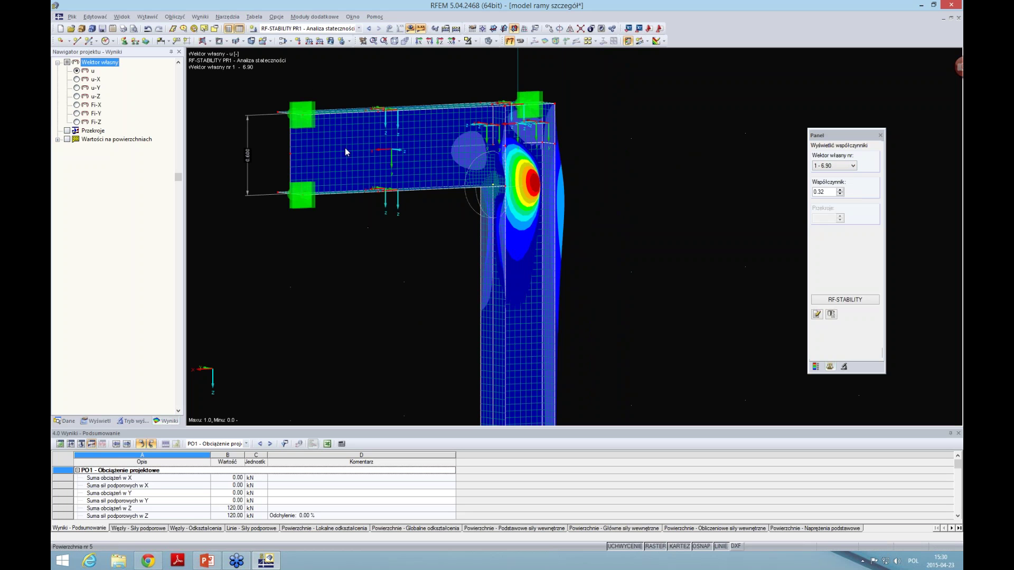
{"action": "left_click", "coordinate": [315, 17]}
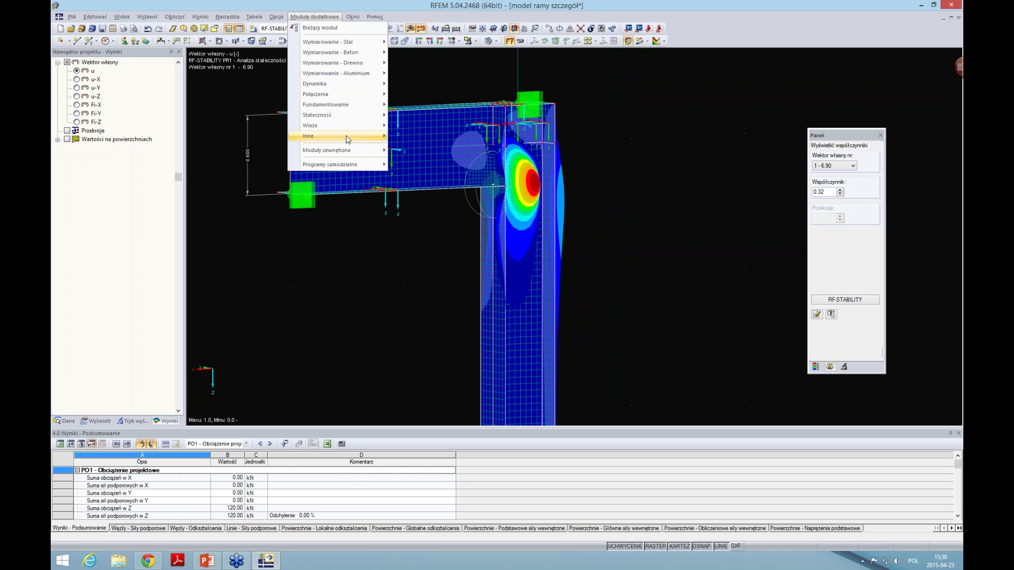
{"action": "mouse_move", "coordinate": [333, 135]}
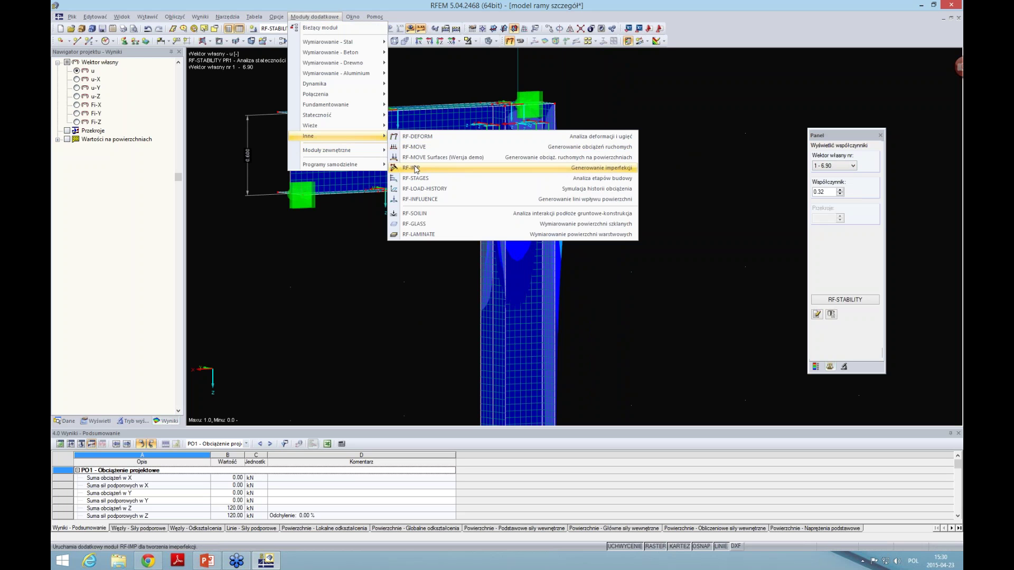
Step: Generate an RF-IMP initially deformed model from the RF-STABILITY buckling shape with 1 mm maximum ordinate
{"action": "left_click", "coordinate": [419, 169]}
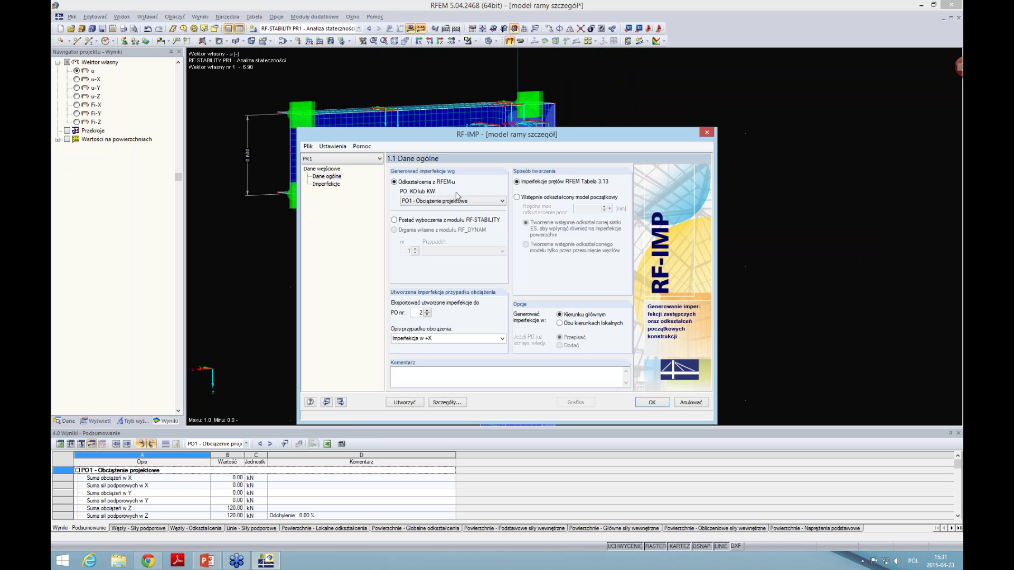
{"action": "left_click", "coordinate": [394, 221]}
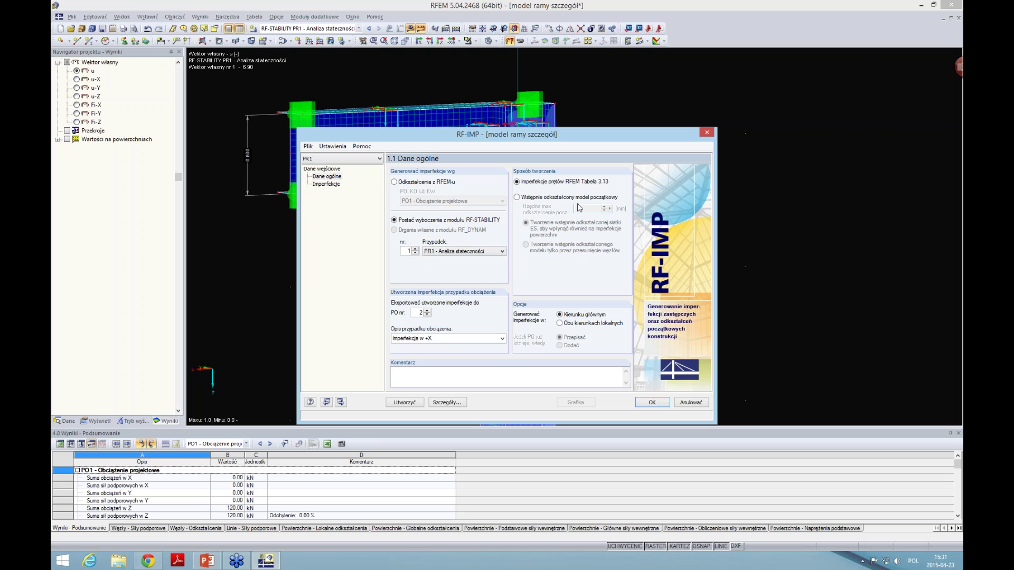
{"action": "left_click", "coordinate": [523, 198]}
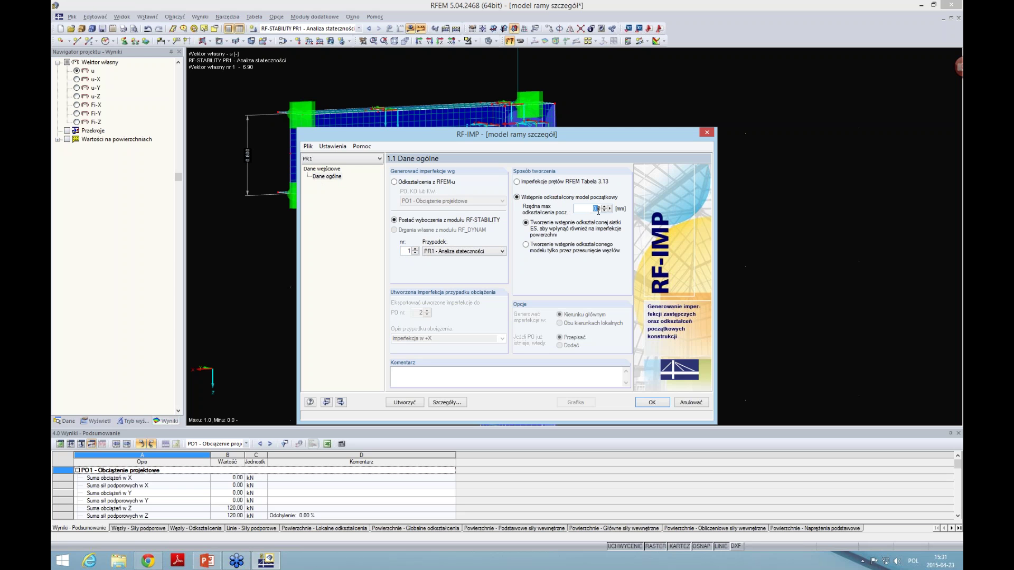
{"action": "type", "text": "1"}
{"action": "left_click", "coordinate": [399, 404]}
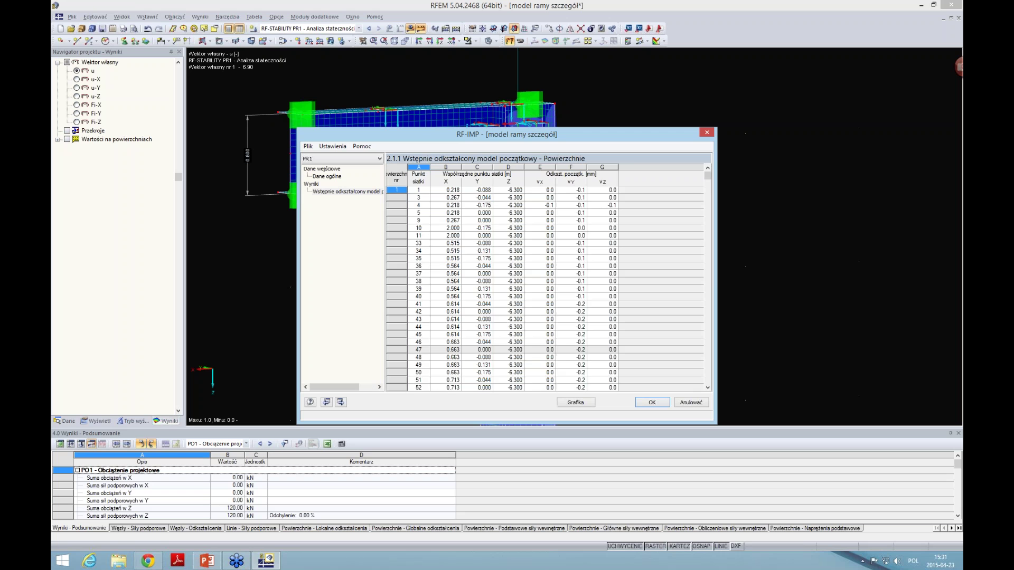
{"action": "left_click", "coordinate": [651, 403]}
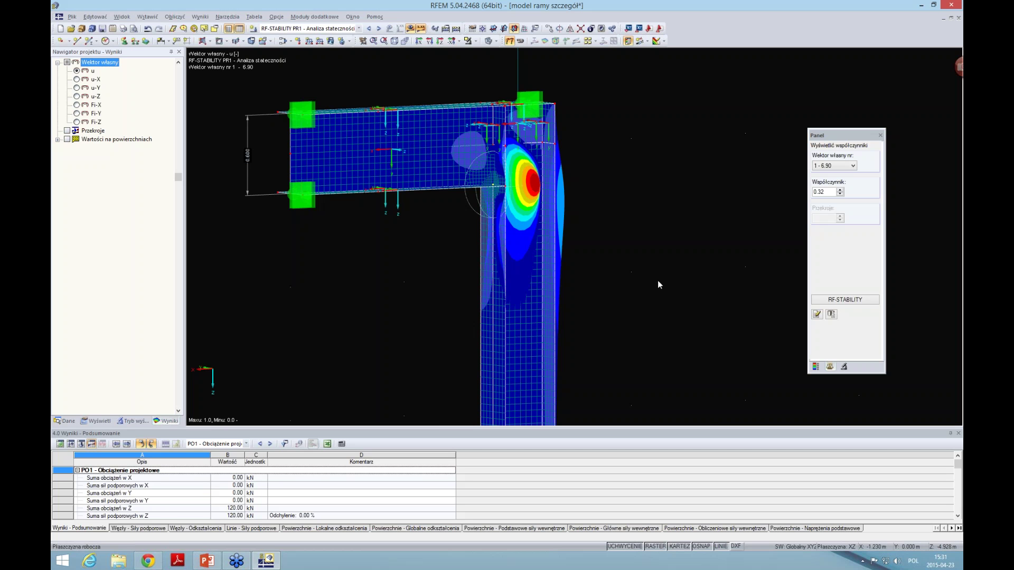
{"action": "middle_click_drag", "start_coordinate": [670, 294], "coordinate": [627, 304]}
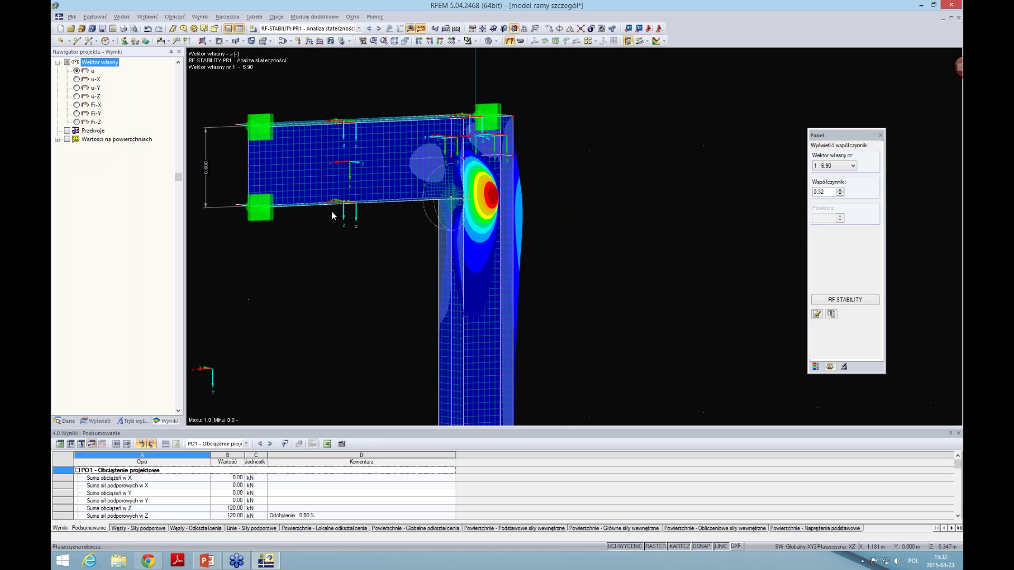
{"action": "left_click", "coordinate": [228, 16]}
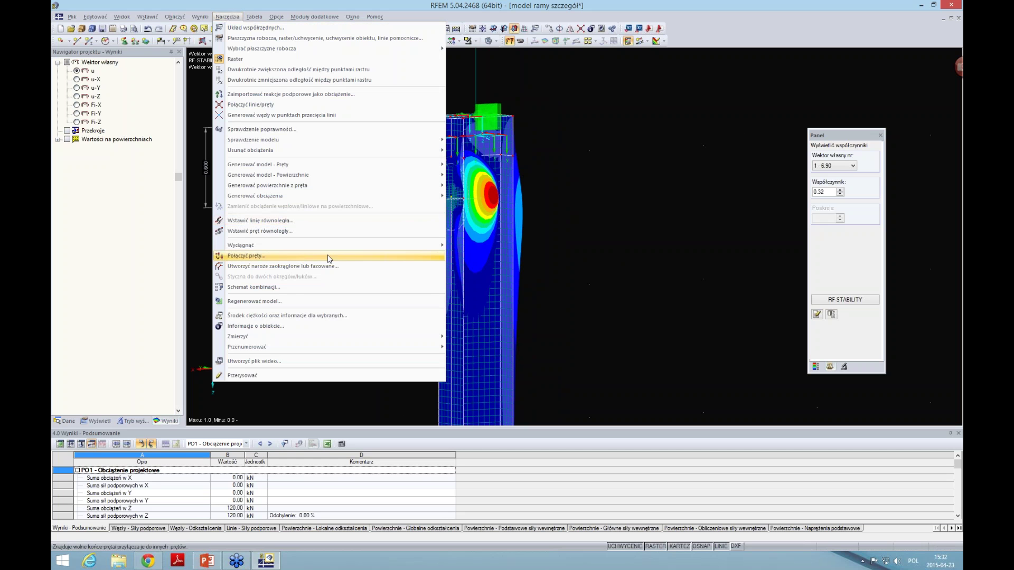
{"action": "mouse_move", "coordinate": [238, 337]}
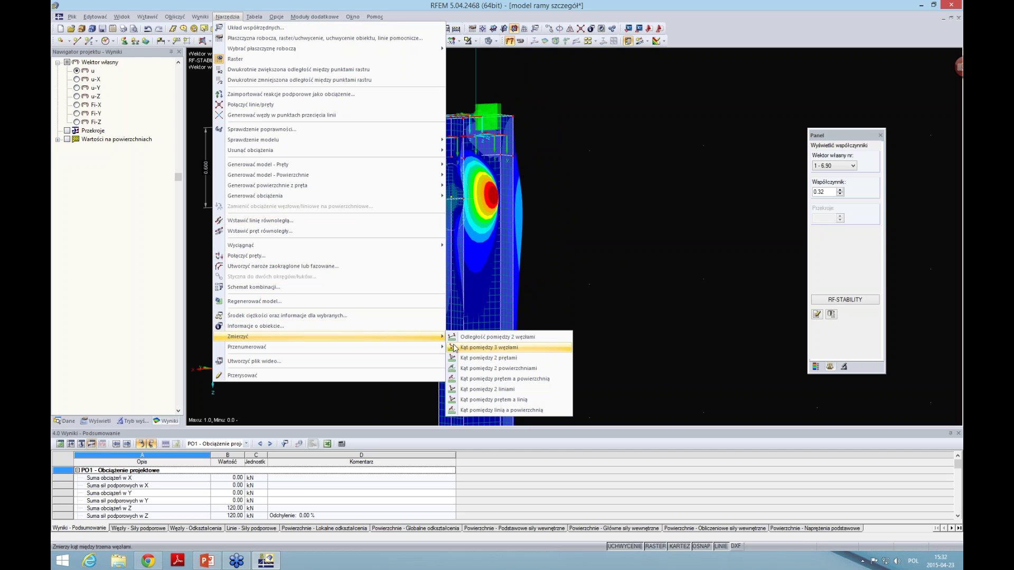
{"action": "left_click", "coordinate": [471, 337]}
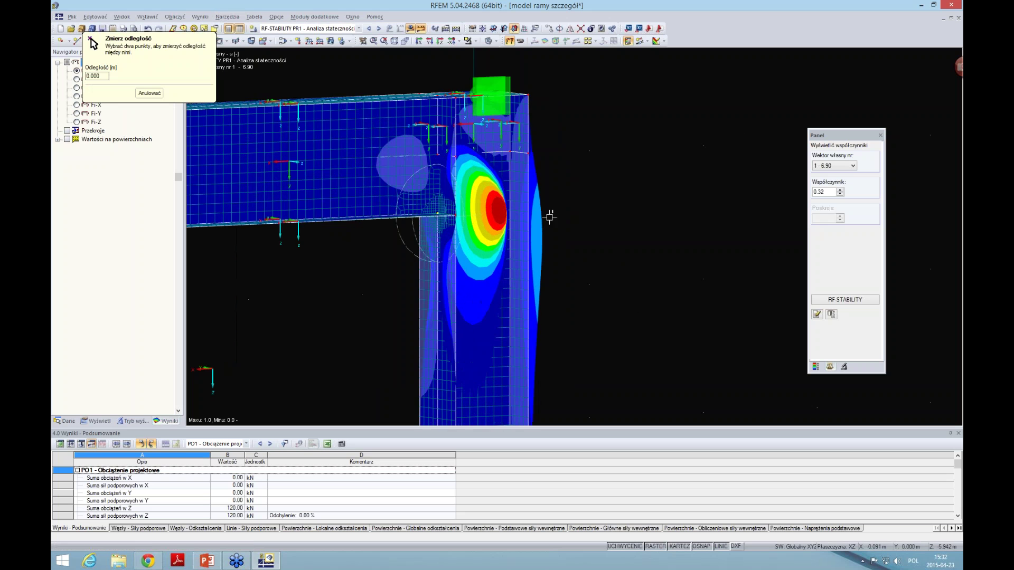
{"action": "middle_click_drag", "start_coordinate": [549, 218], "coordinate": [480, 144], "text": "ctrl"}
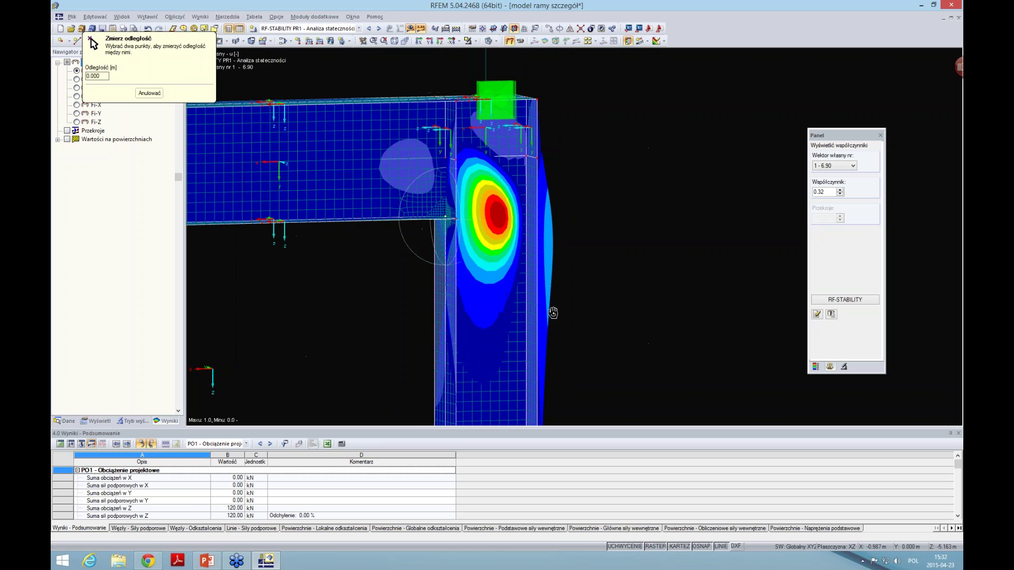
{"action": "left_click", "coordinate": [477, 152]}
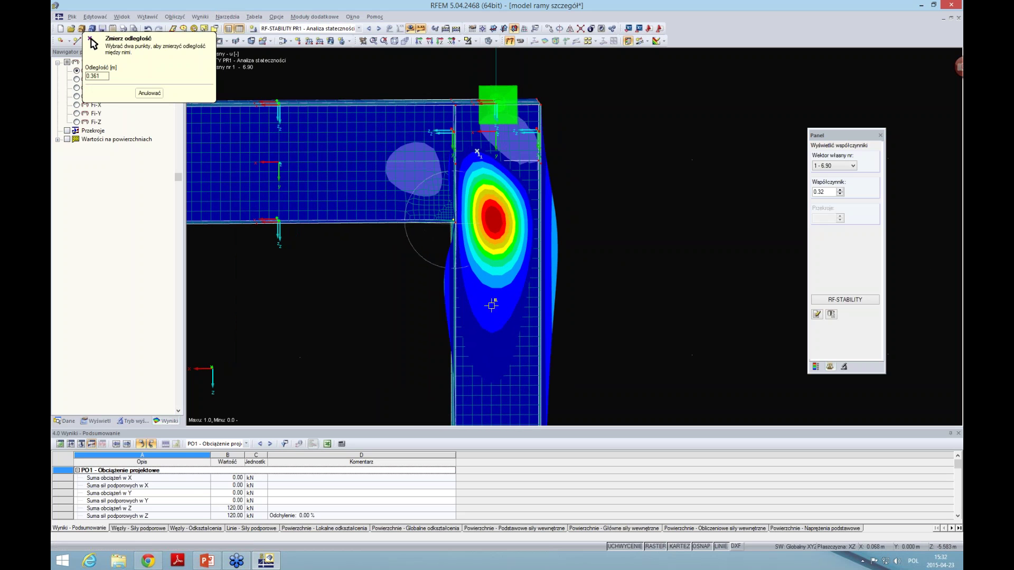
{"action": "left_click", "coordinate": [489, 335]}
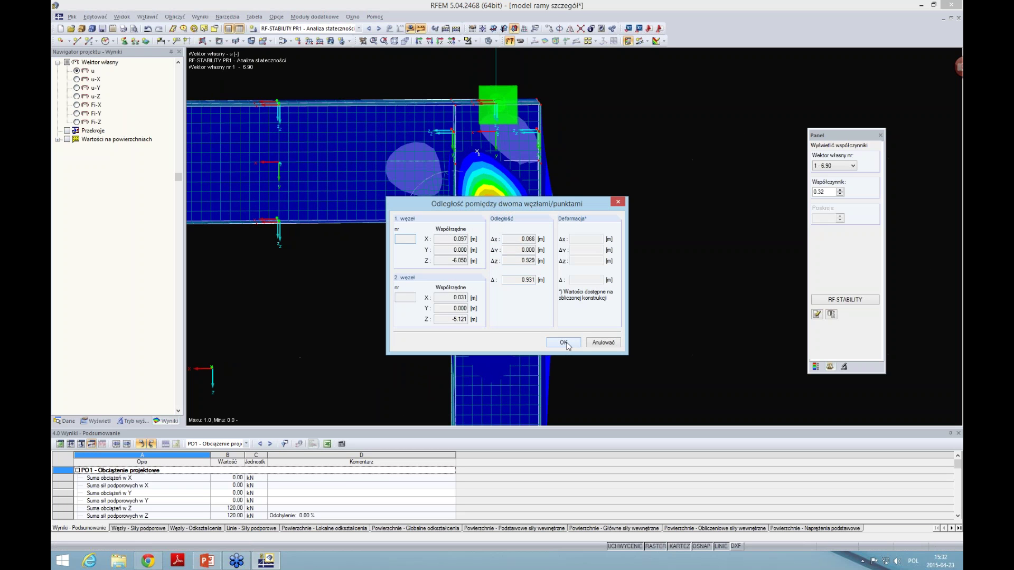
{"action": "left_click", "coordinate": [603, 343]}
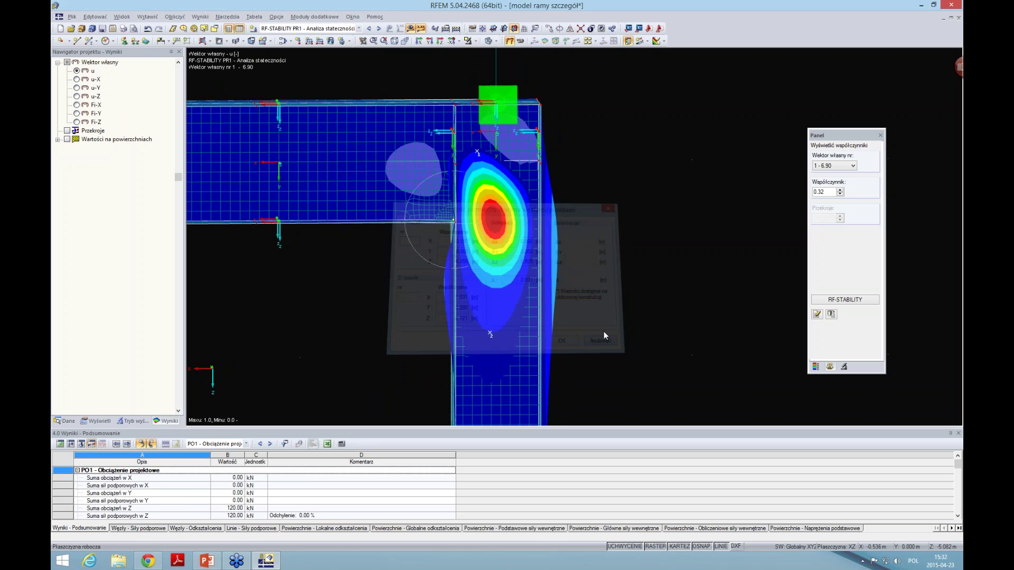
{"action": "middle_click_drag", "start_coordinate": [614, 327], "coordinate": [640, 312]}
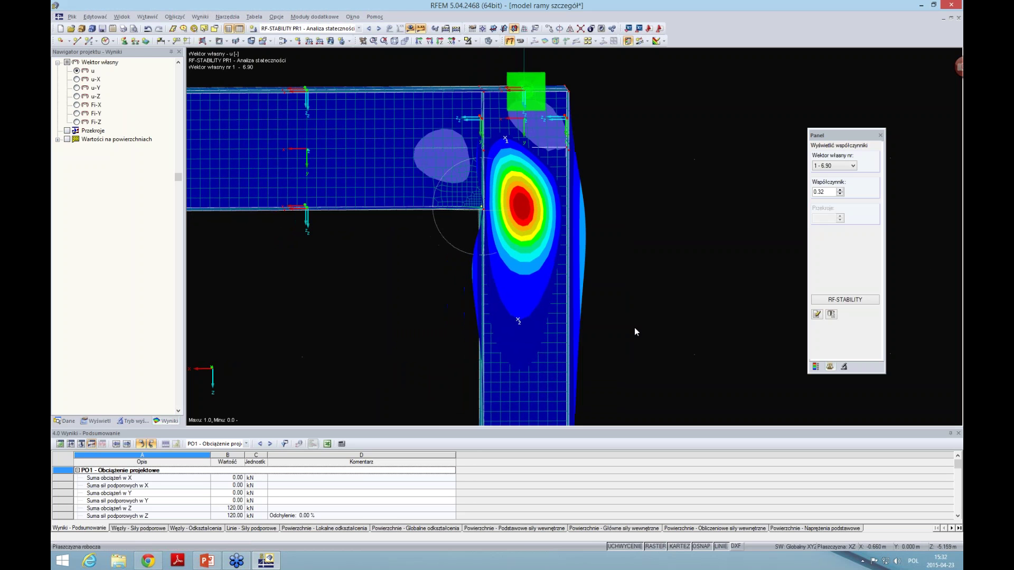
{"action": "scroll", "coordinate": [641, 349], "scroll_direction": "down", "scroll_amount": 1}
{"action": "scroll", "coordinate": [671, 344], "scroll_direction": "down", "scroll_amount": 1}
{"action": "scroll", "coordinate": [668, 340], "scroll_direction": "down", "scroll_amount": 1}
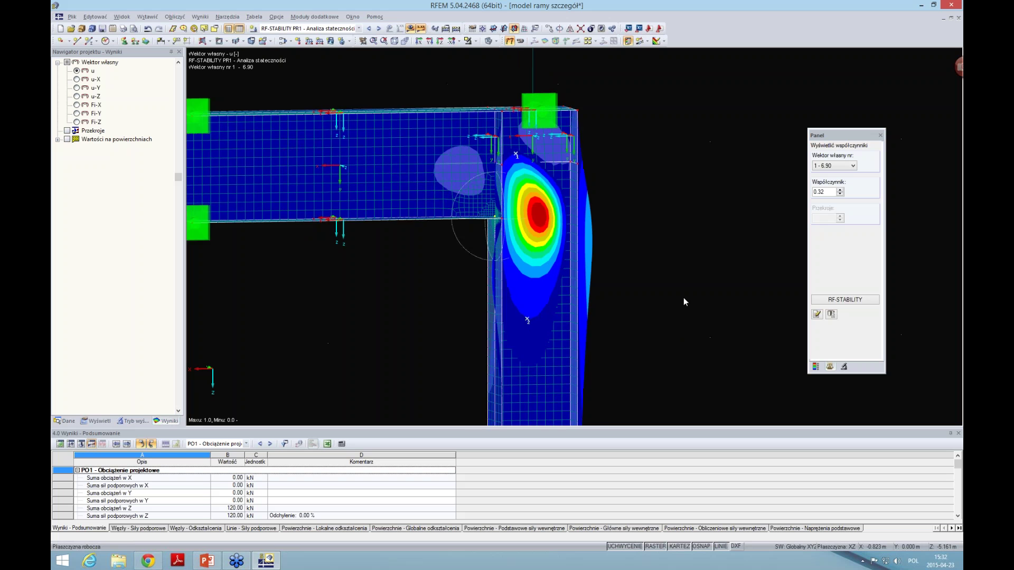
{"action": "scroll", "coordinate": [684, 298], "scroll_direction": "down", "scroll_amount": 1}
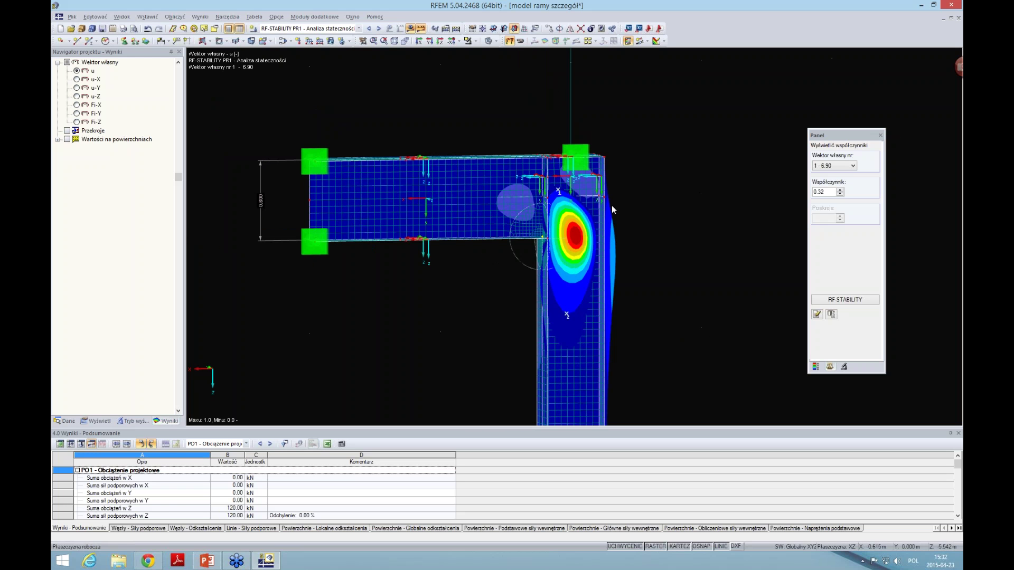
Step: Copy load case PO1 as new PO2 described 'Obciążenie z imperfekcjami'
{"action": "left_click", "coordinate": [67, 421]}
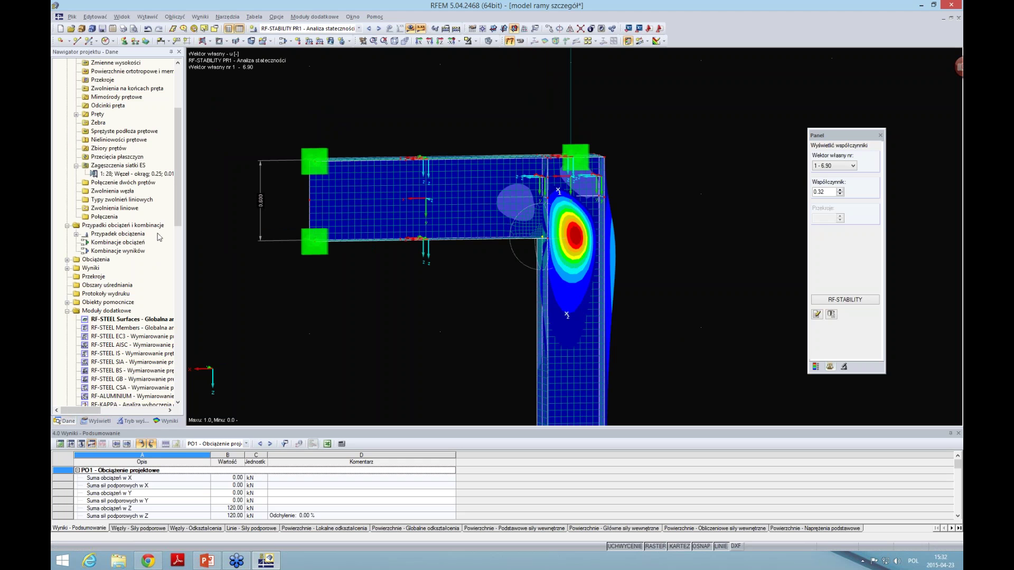
{"action": "left_click", "coordinate": [76, 235]}
{"action": "right_click", "coordinate": [126, 244]}
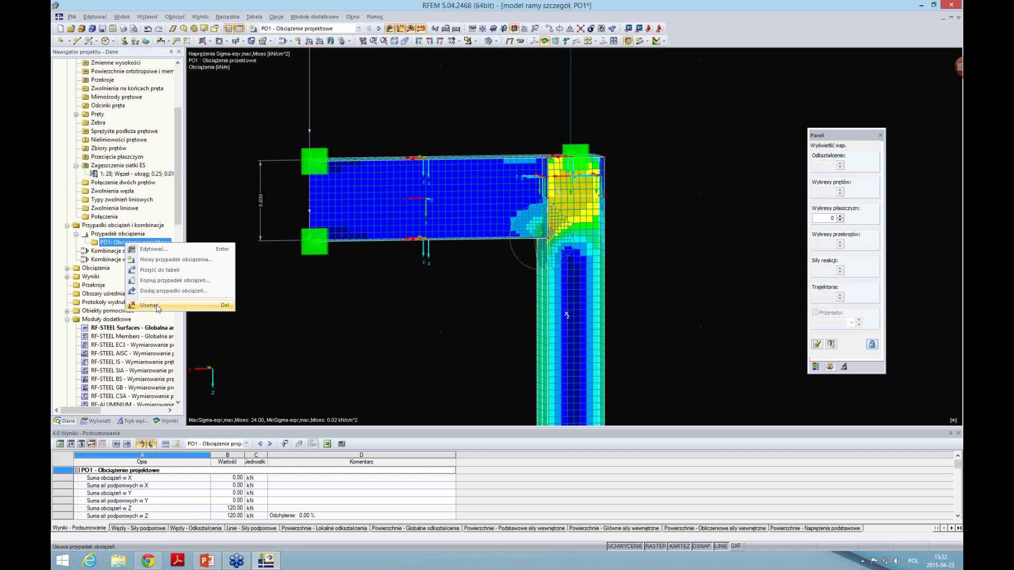
{"action": "left_click", "coordinate": [194, 279]}
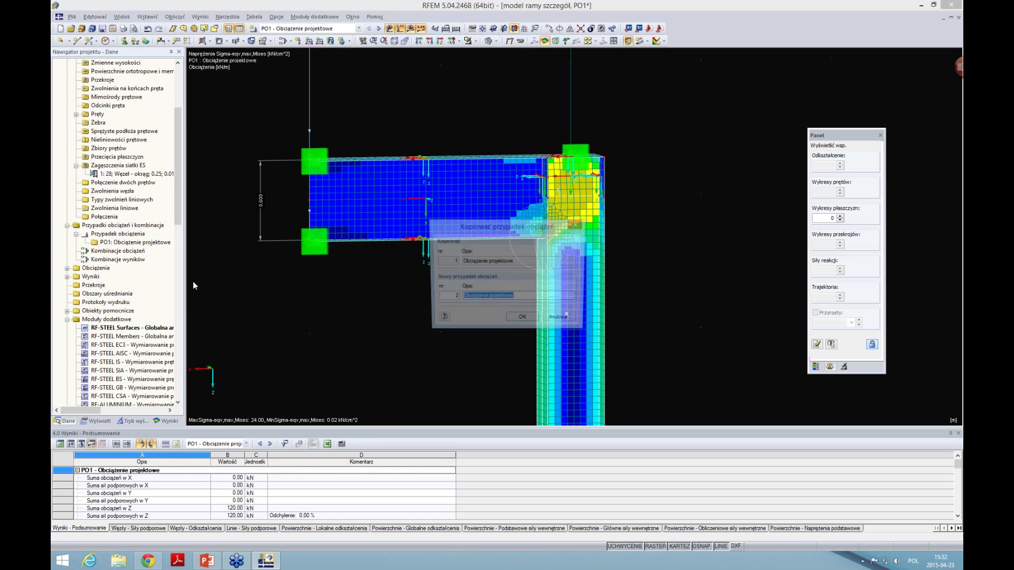
{"action": "left_click", "coordinate": [525, 297]}
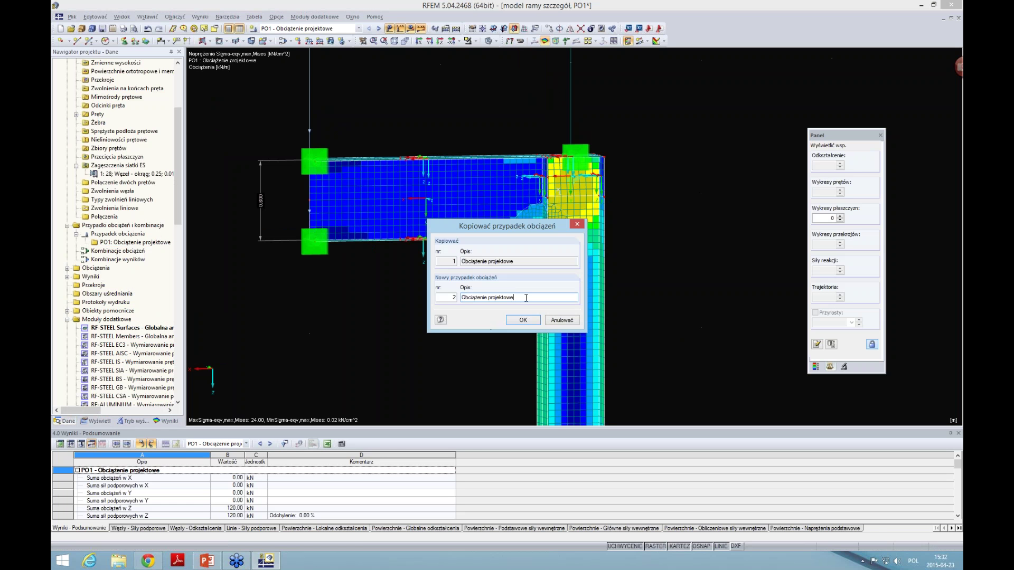
{"action": "left_click_drag", "start_coordinate": [501, 298], "coordinate": [489, 299]}
{"action": "type", "text": "z imperfekcjami"}
{"action": "left_click", "coordinate": [515, 320]}
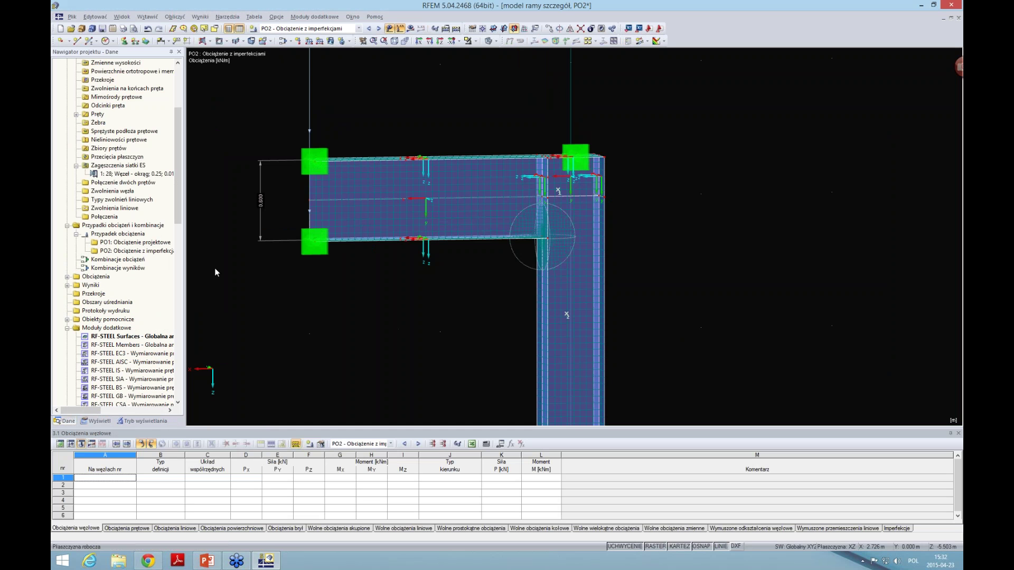
Step: Set PO2 to large deformation analysis with RF-IMP imperfections from PR1 activated
{"action": "left_click", "coordinate": [284, 41]}
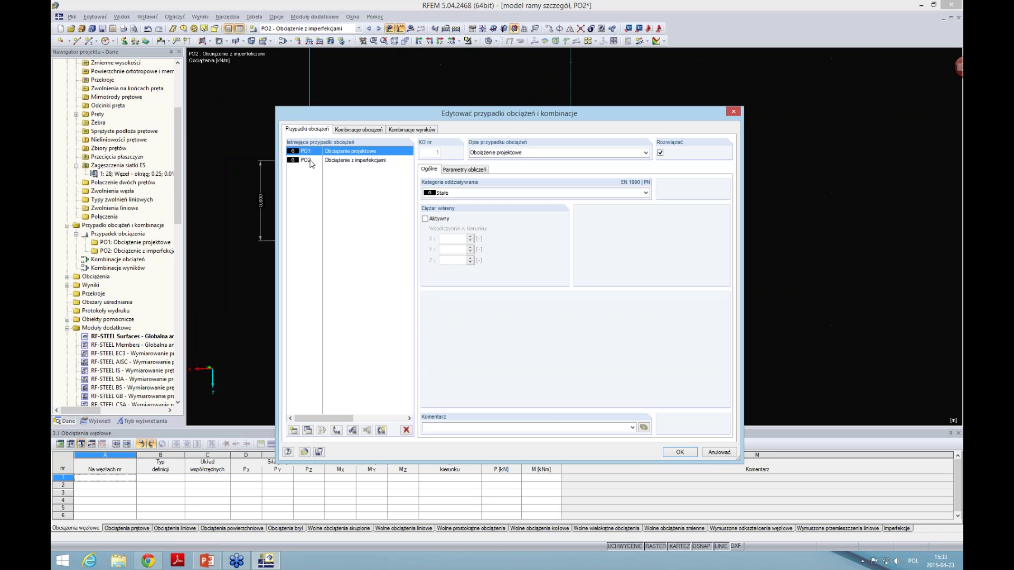
{"action": "left_click", "coordinate": [466, 170]}
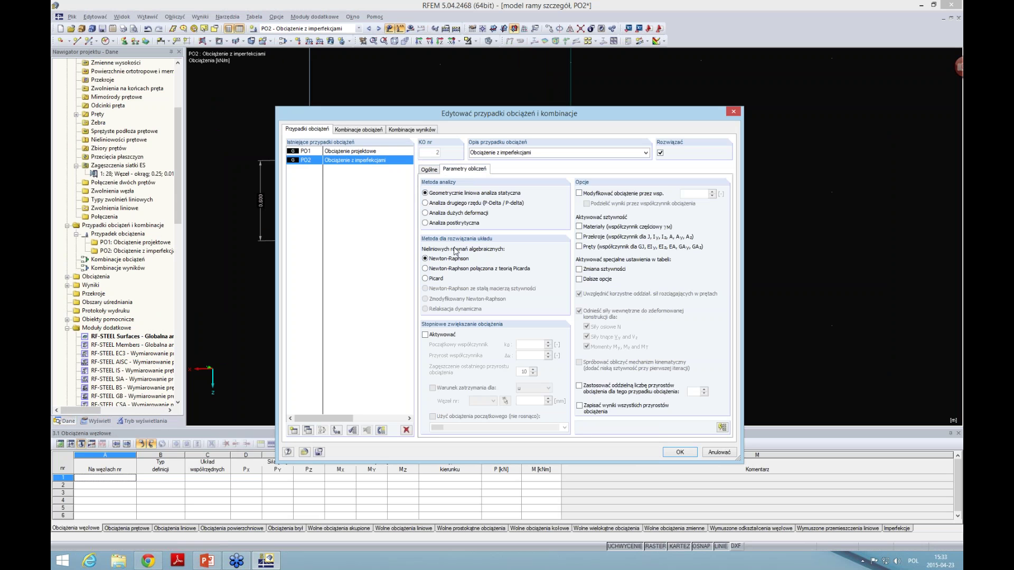
{"action": "left_click", "coordinate": [433, 213]}
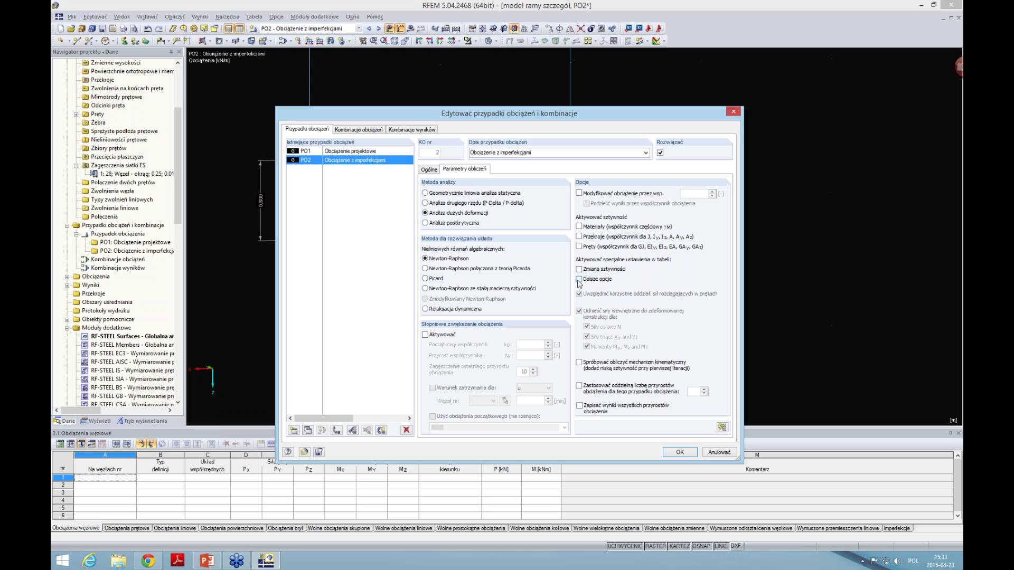
{"action": "left_click", "coordinate": [579, 280]}
{"action": "left_click", "coordinate": [509, 172]}
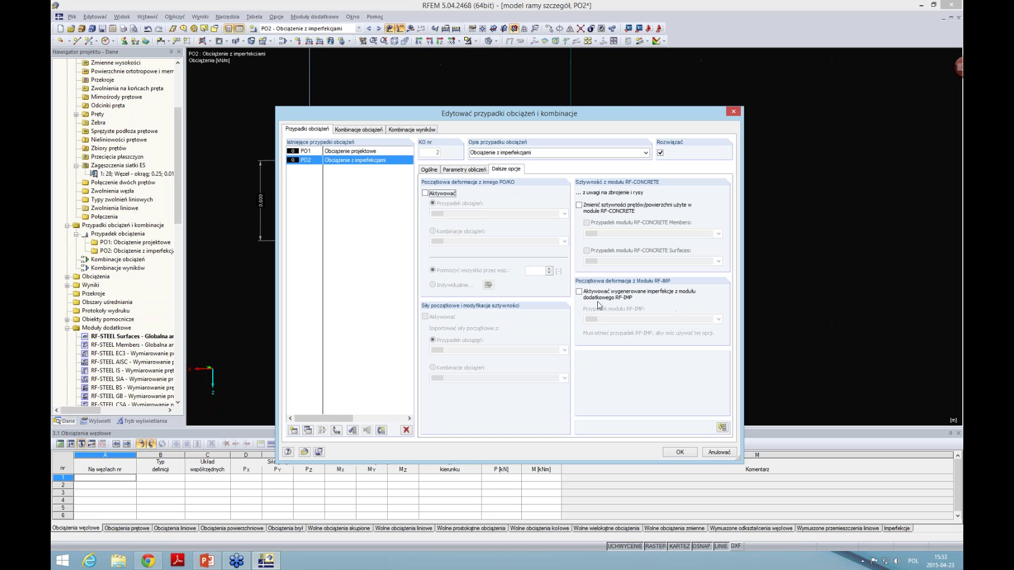
{"action": "left_click", "coordinate": [580, 293]}
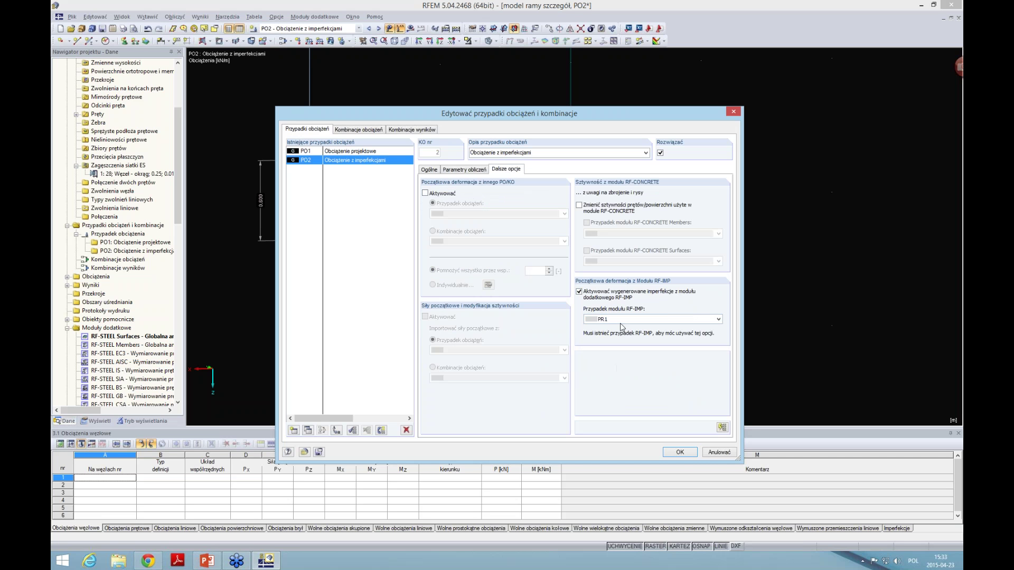
{"action": "left_click", "coordinate": [680, 453]}
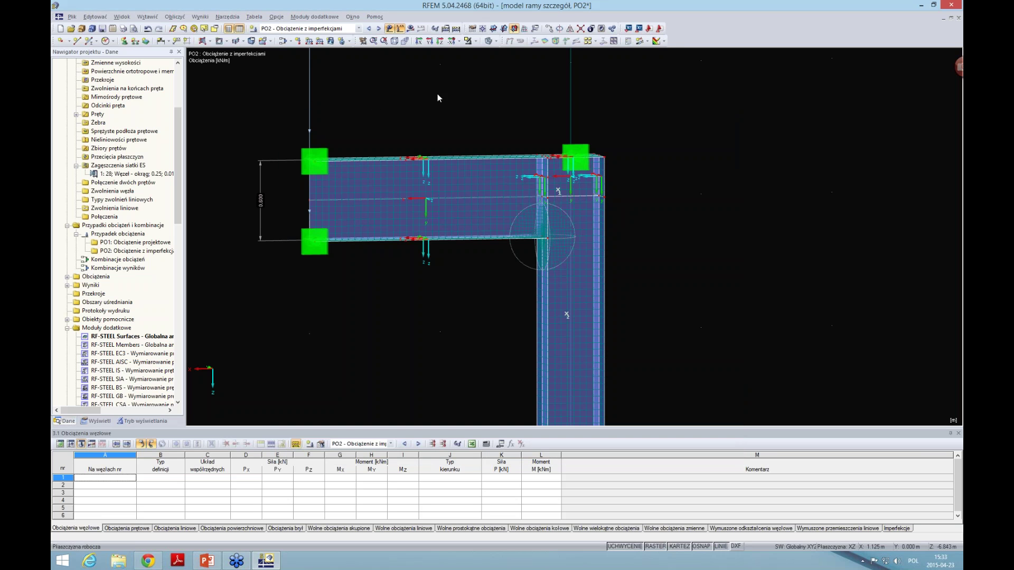
Step: Turn on results display and solve PO2, showing von Mises stresses peaking at 24.00 kN/cm²
{"action": "left_click", "coordinate": [410, 29]}
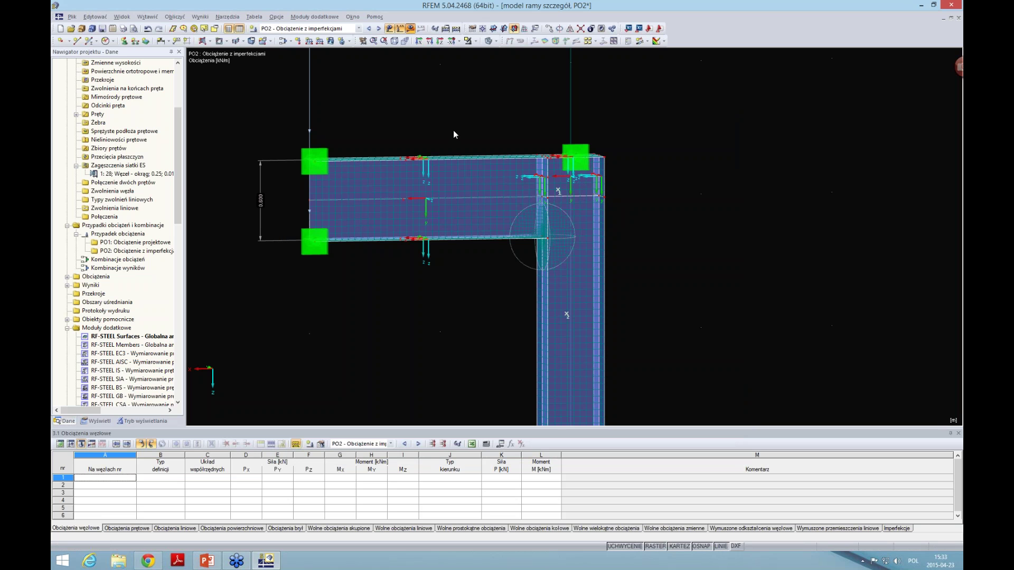
{"action": "left_click", "coordinate": [487, 300]}
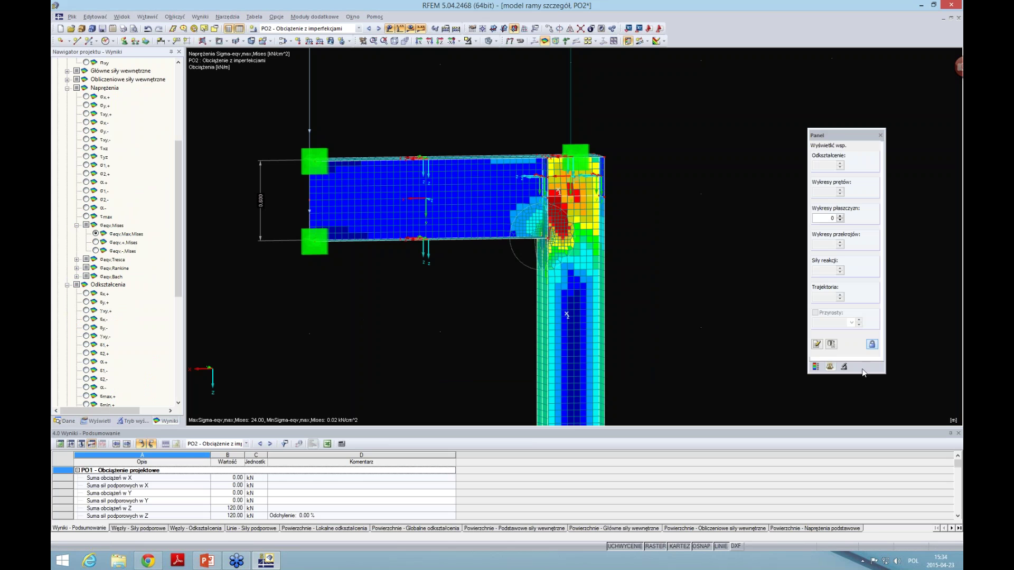
Step: Show the PO2 stress colour scale (0.02–24.00 kN/cm²) and view the joint in perspective
{"action": "left_click", "coordinate": [816, 366]}
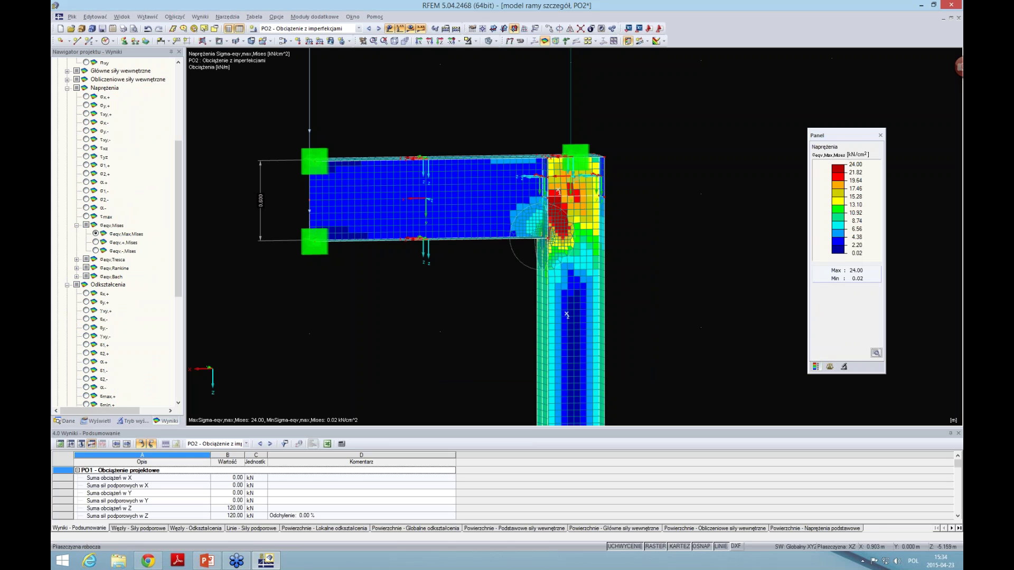
{"action": "mouse_move", "coordinate": [508, 300]}
{"action": "middle_mouse_down", "text": "ctrl"}
{"action": "mouse_move", "coordinate": [611, 317]}
{"action": "mouse_move", "coordinate": [549, 324]}
{"action": "mouse_move", "coordinate": [660, 303]}
{"action": "mouse_move", "coordinate": [482, 343]}
{"action": "middle_mouse_up", "text": "ctrl"}
{"action": "scroll", "coordinate": [403, 307], "scroll_direction": "up", "scroll_amount": 2}
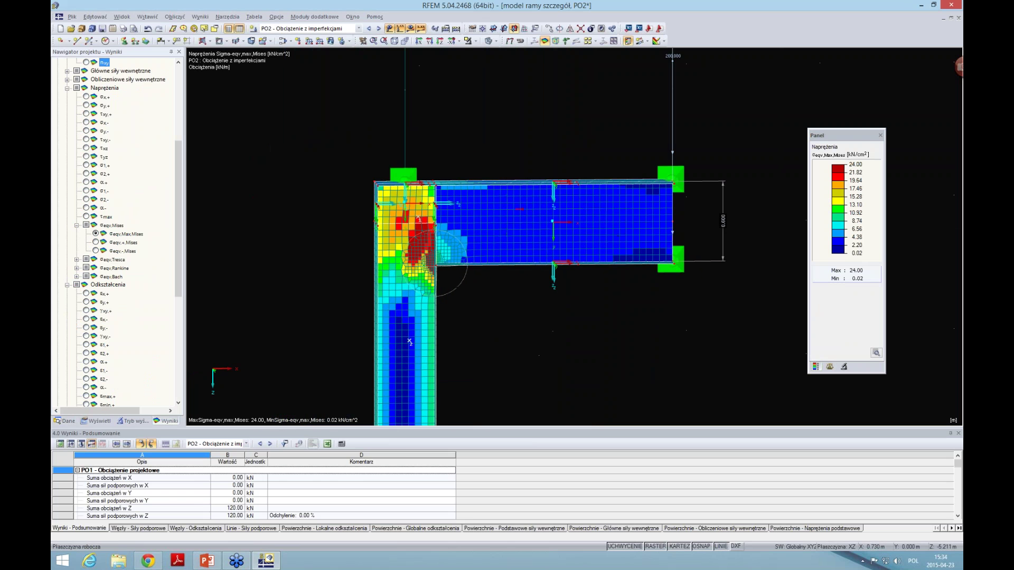
{"action": "scroll", "coordinate": [411, 192], "scroll_direction": "up", "scroll_amount": 1}
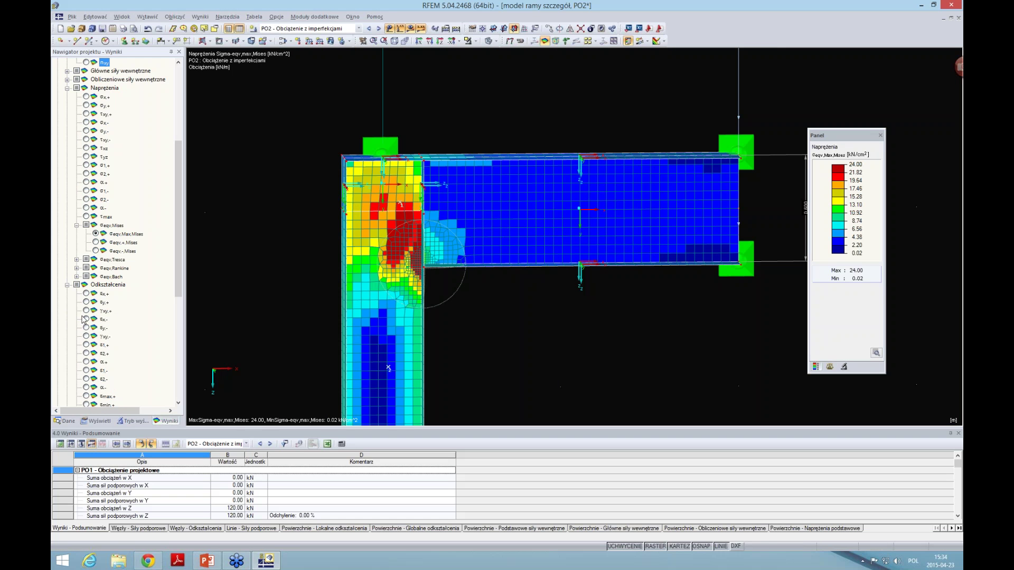
{"action": "left_click_drag", "start_coordinate": [178, 275], "coordinate": [173, 338]}
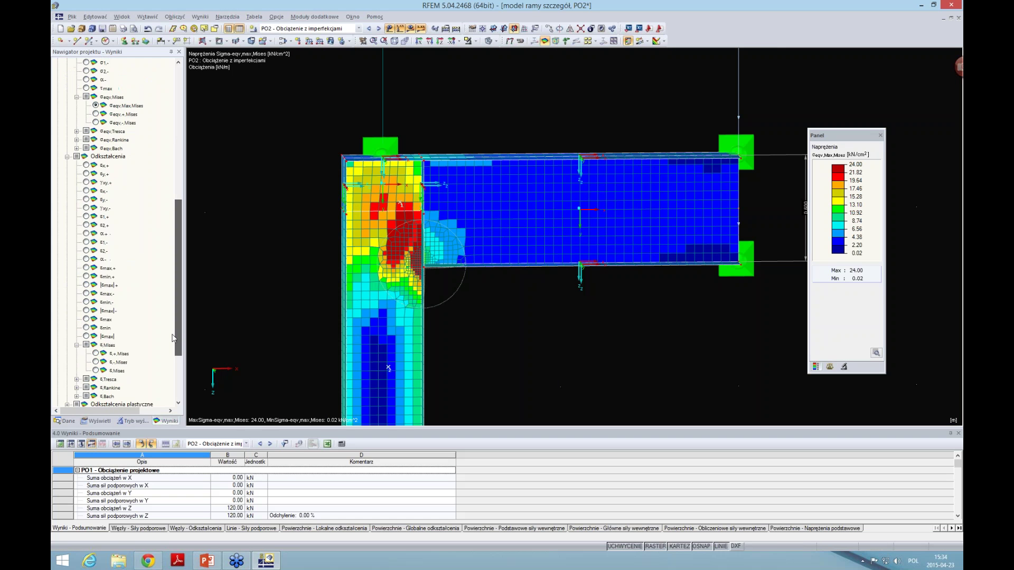
Step: Switch the results to ε,Mises equivalent strains, peaking at 0.00647 at the joint corner
{"action": "left_click", "coordinate": [95, 353]}
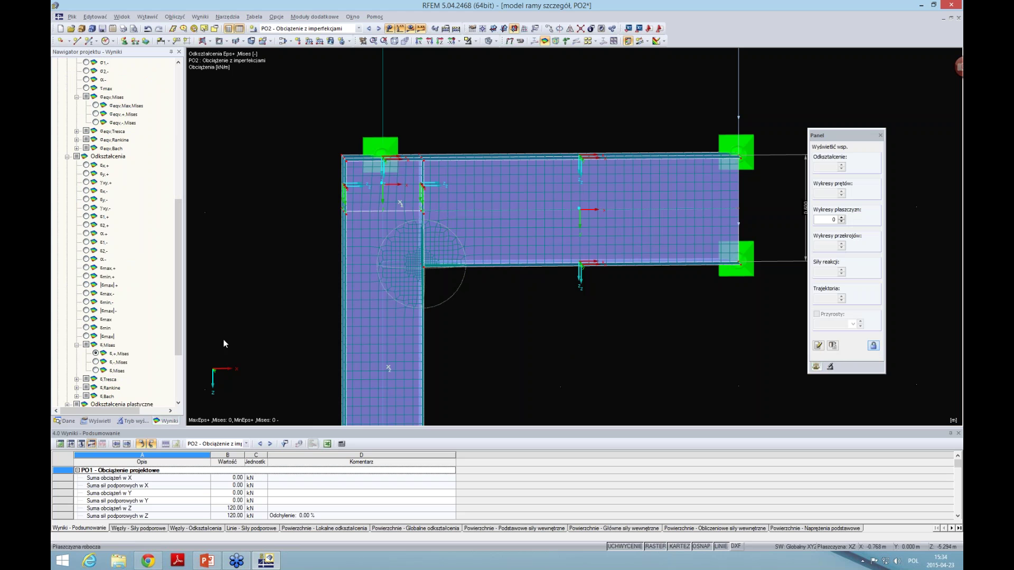
{"action": "left_click", "coordinate": [95, 371]}
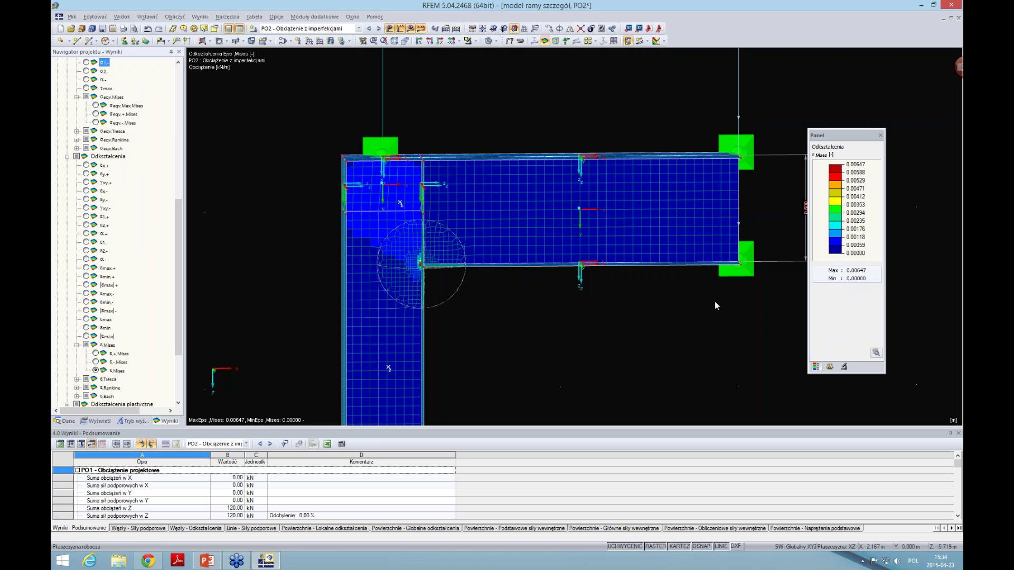
{"action": "scroll", "coordinate": [428, 276], "scroll_direction": "up", "scroll_amount": 2}
{"action": "scroll", "coordinate": [420, 269], "scroll_direction": "up", "scroll_amount": 1}
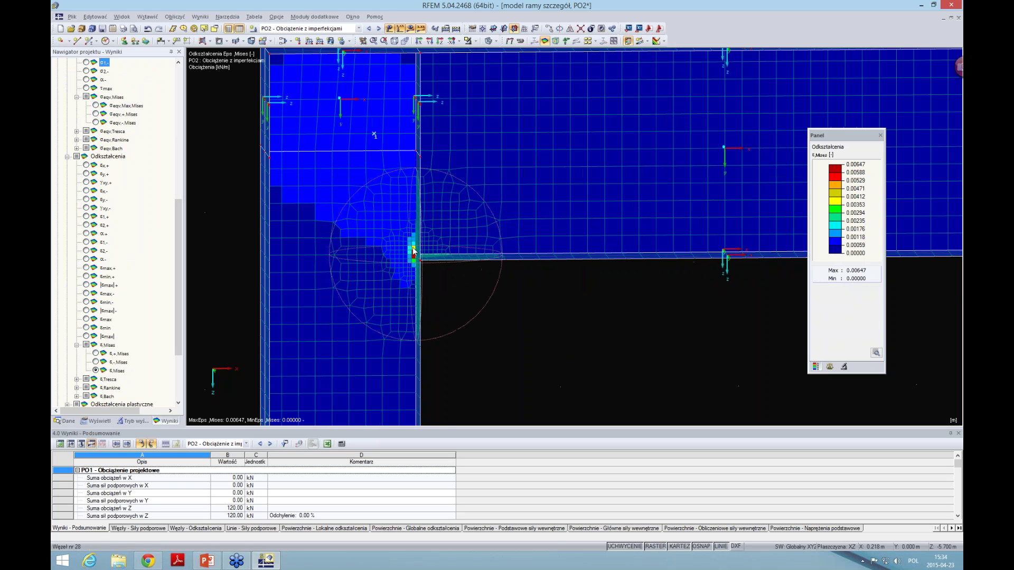
{"action": "scroll", "coordinate": [428, 286], "scroll_direction": "down", "scroll_amount": 2}
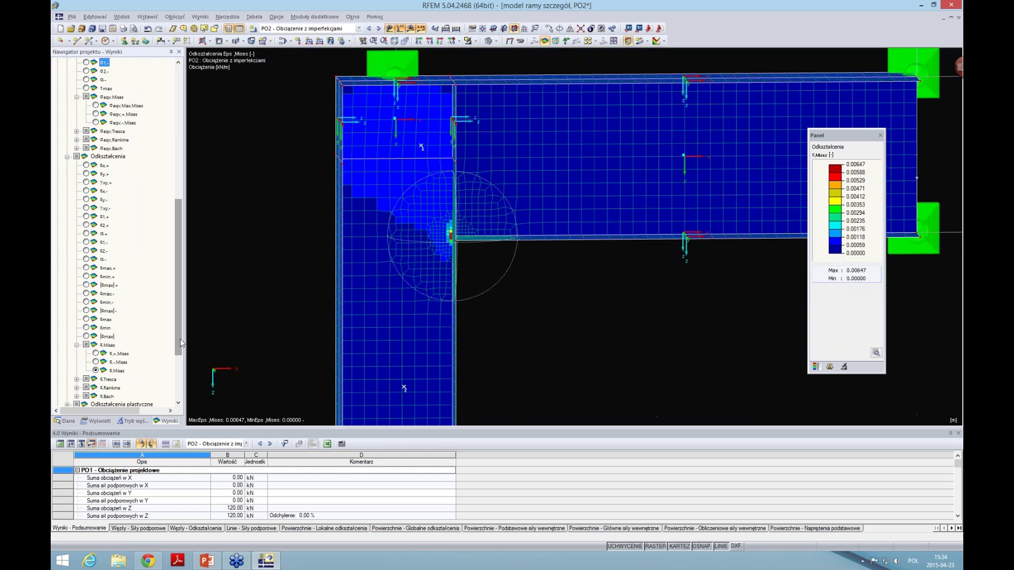
{"action": "scroll", "coordinate": [178, 346], "scroll_direction": "down", "scroll_amount": 2}
{"action": "scroll", "coordinate": [178, 350], "scroll_direction": "down", "scroll_amount": 2}
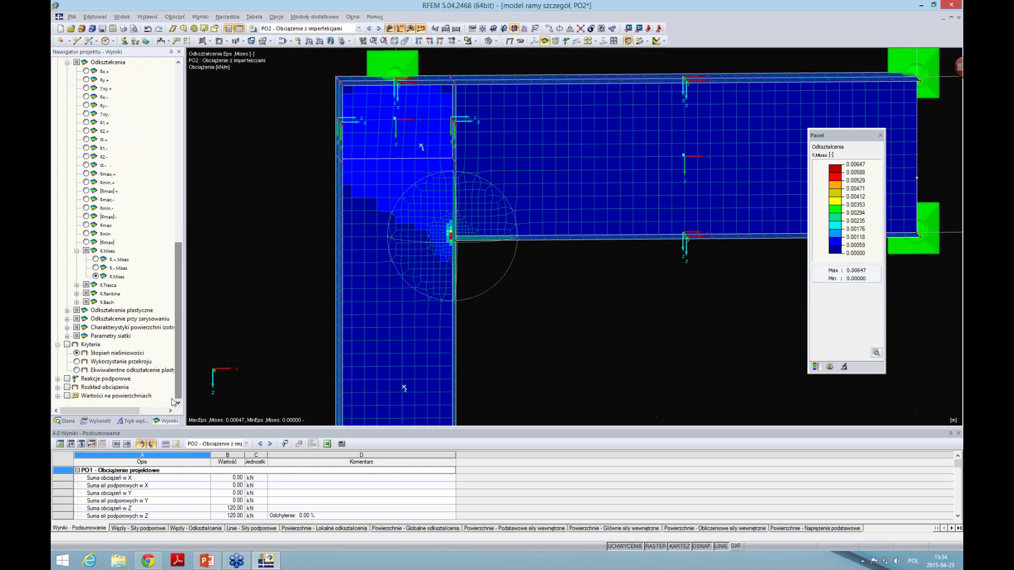
Step: Show section utilisation, then degree of nonlinearity reaching 1.00000 at the inner corner
{"action": "left_click", "coordinate": [77, 363]}
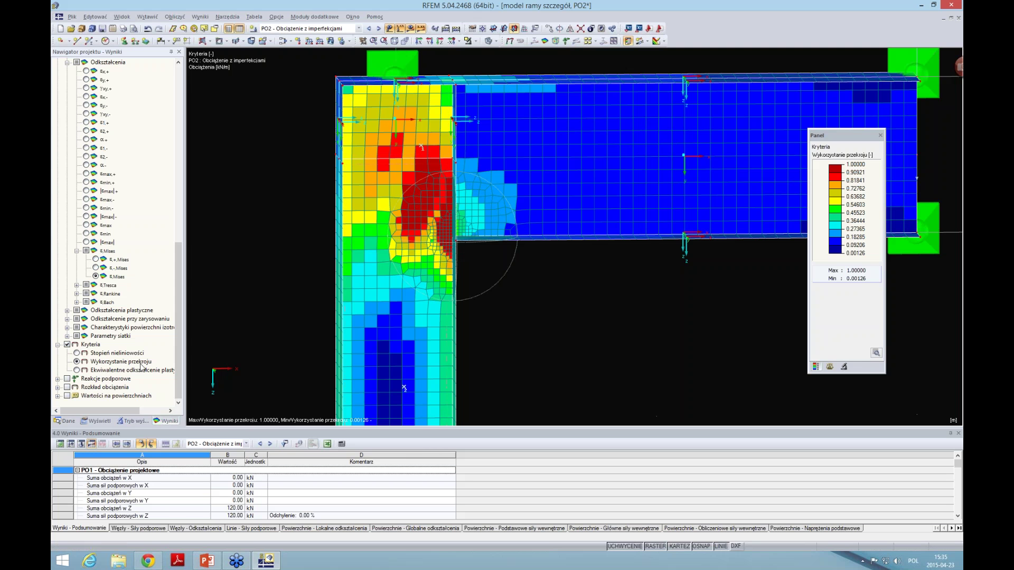
{"action": "left_click", "coordinate": [76, 352]}
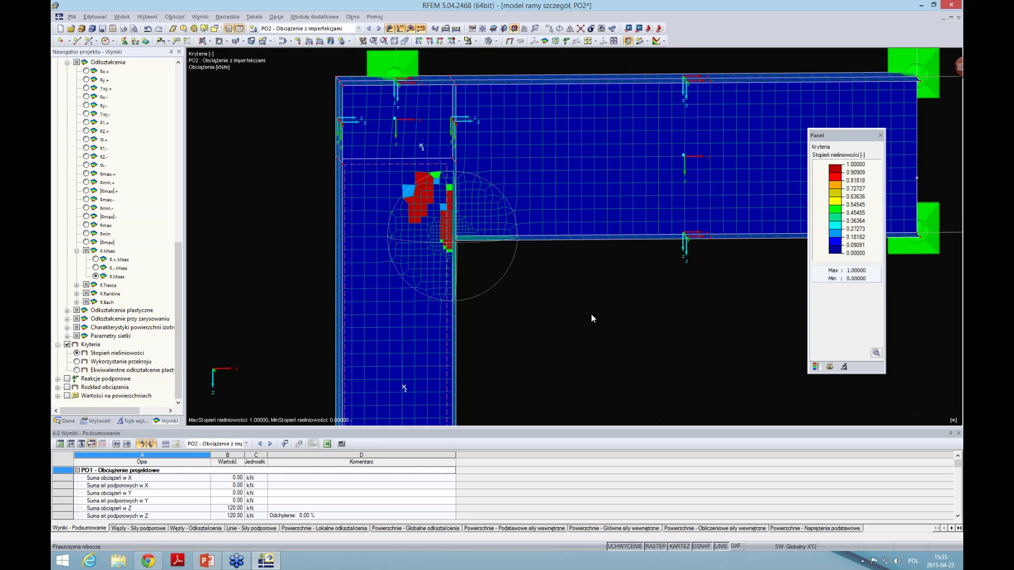
{"action": "mouse_move", "coordinate": [591, 314]}
{"action": "middle_mouse_down", "text": "ctrl"}
{"action": "mouse_move", "coordinate": [672, 306]}
{"action": "mouse_move", "coordinate": [638, 330]}
{"action": "middle_mouse_up", "text": "ctrl"}
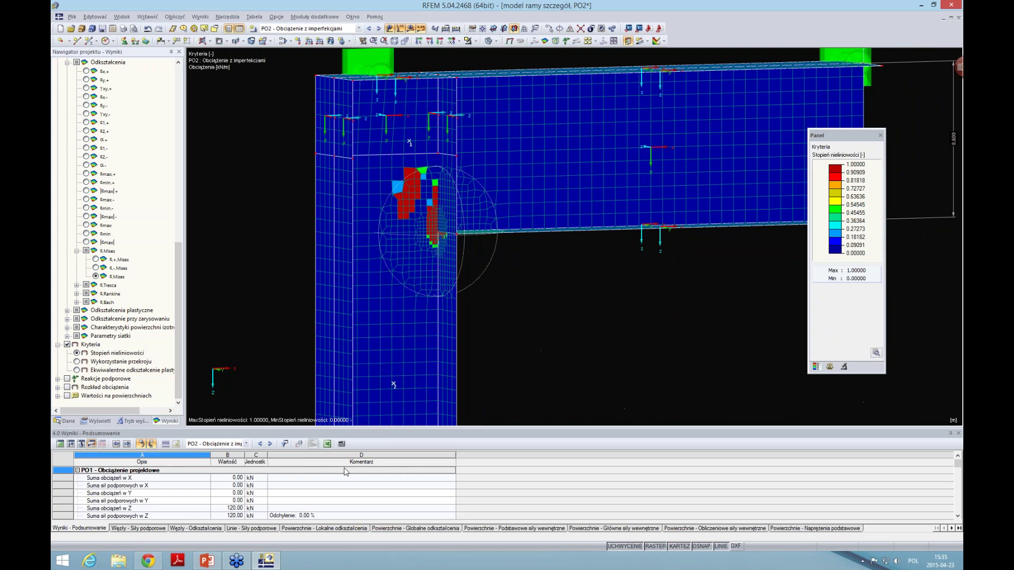
Step: In PowerPoint, present slide 5 'Informacje' full screen, then return to the editing view
{"action": "left_click", "coordinate": [206, 562]}
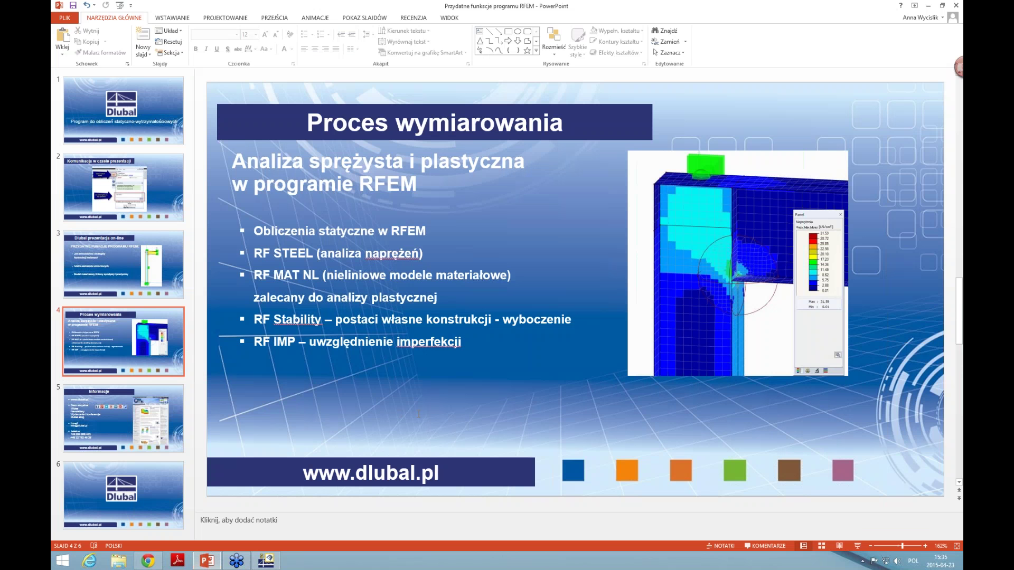
{"action": "scroll", "coordinate": [766, 407], "scroll_direction": "down", "scroll_amount": 1}
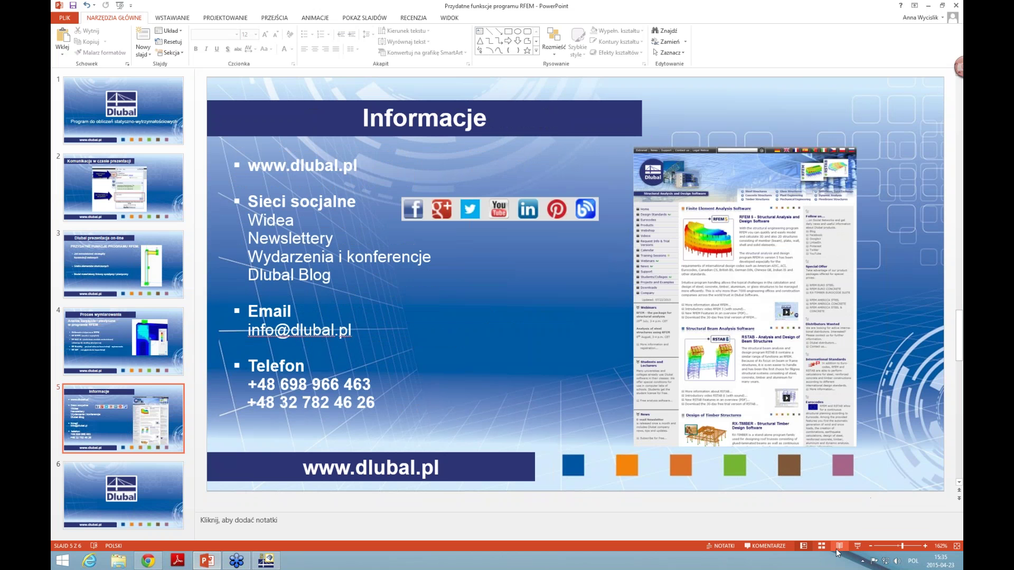
{"action": "left_click", "coordinate": [857, 546]}
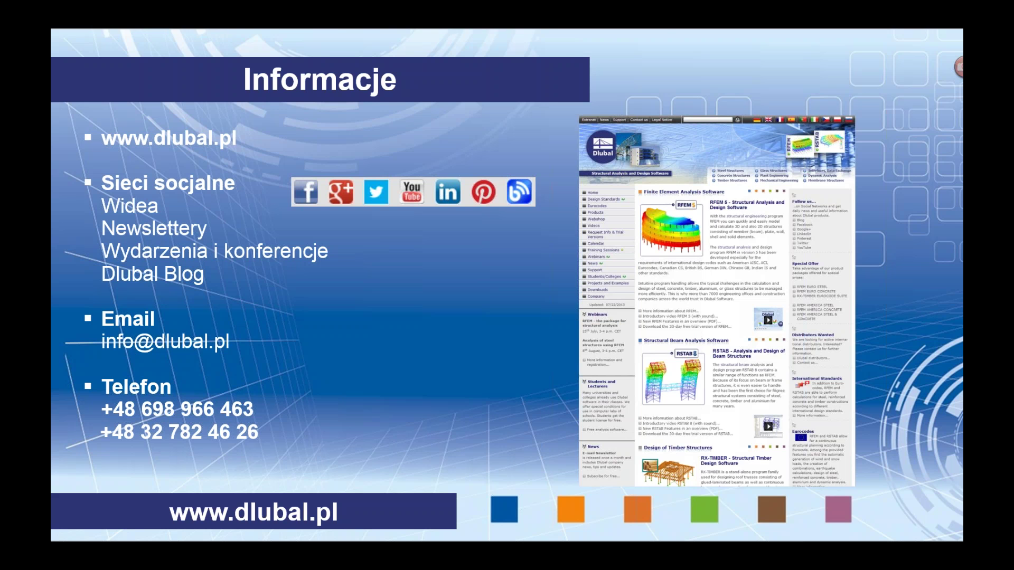
{"action": "key", "text": "Escape"}
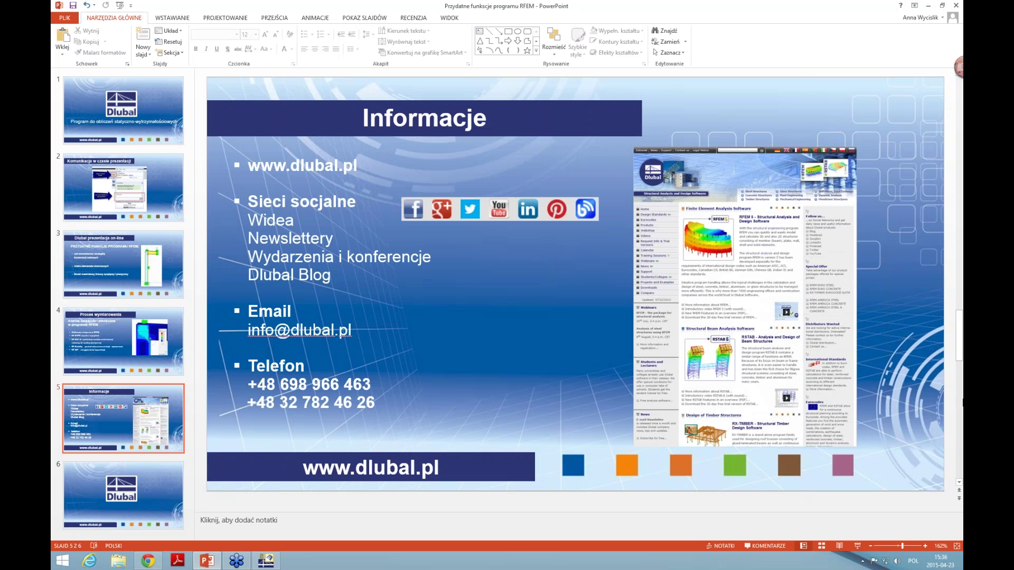